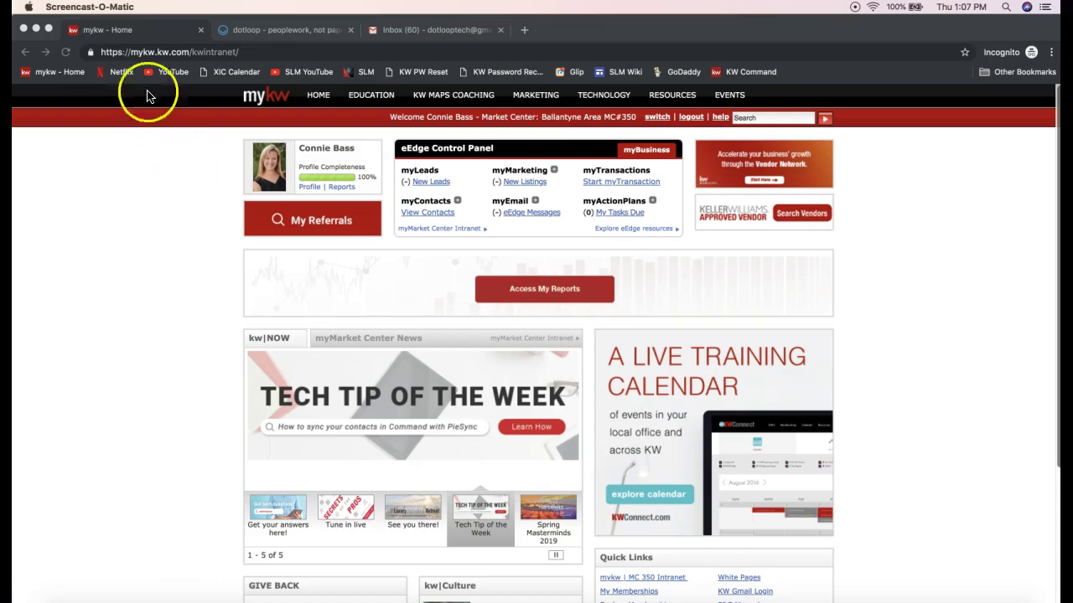
# - Load mykw.kw.com, highlight myTransactions in the eEdge panel, then return to dotloop
pyautogui.click(154, 53)
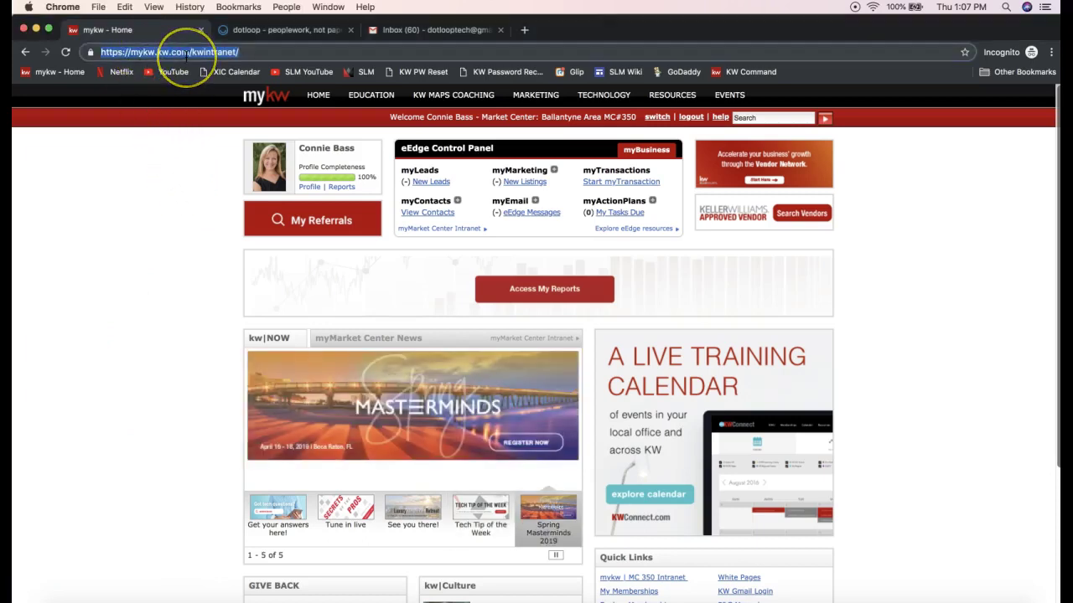
pyautogui.write('mykw.kw.com')
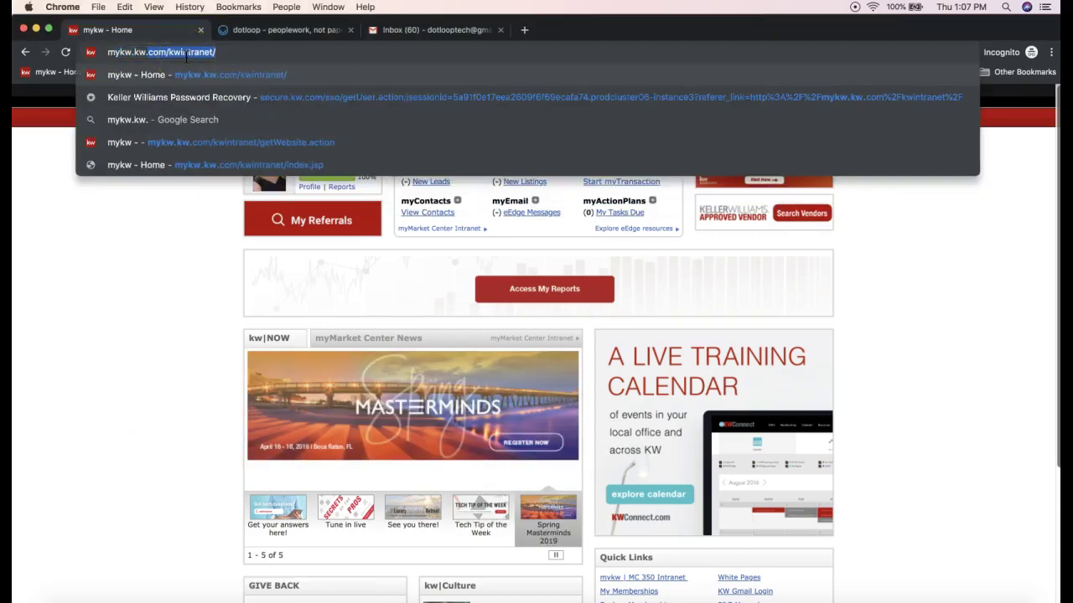
pyautogui.press('Delete')
pyautogui.moveTo(97, 52); pyautogui.dragTo(178, 57)
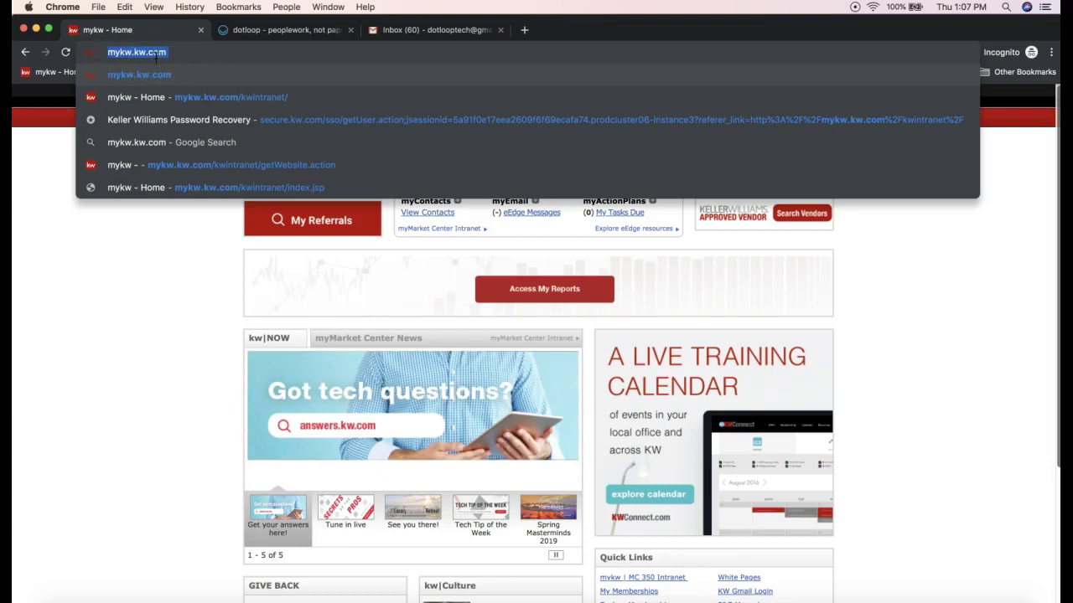
pyautogui.click(147, 305)
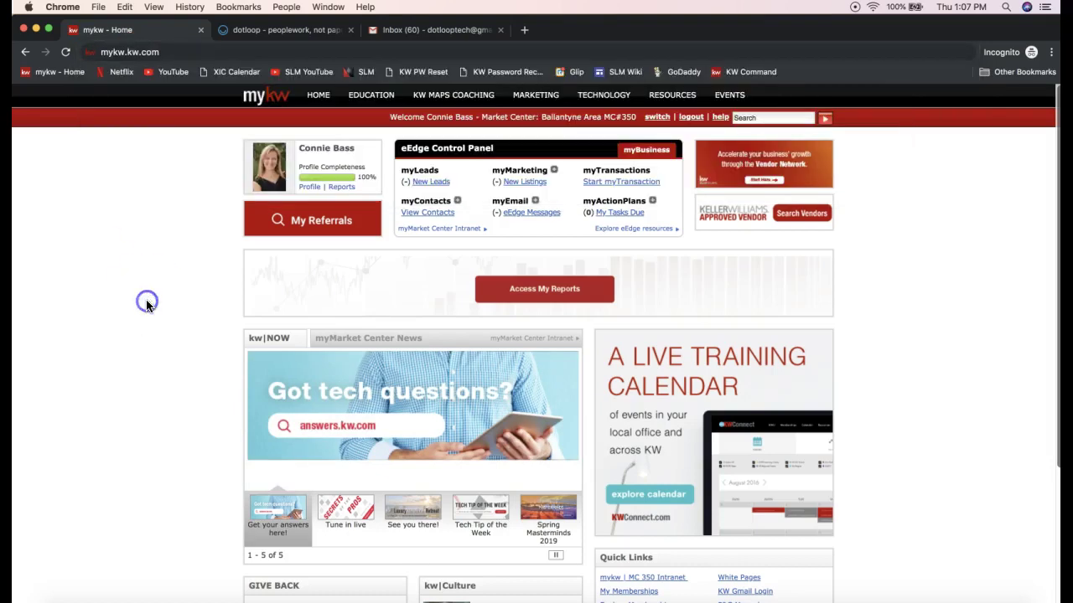
pyautogui.doubleClick(608, 170)
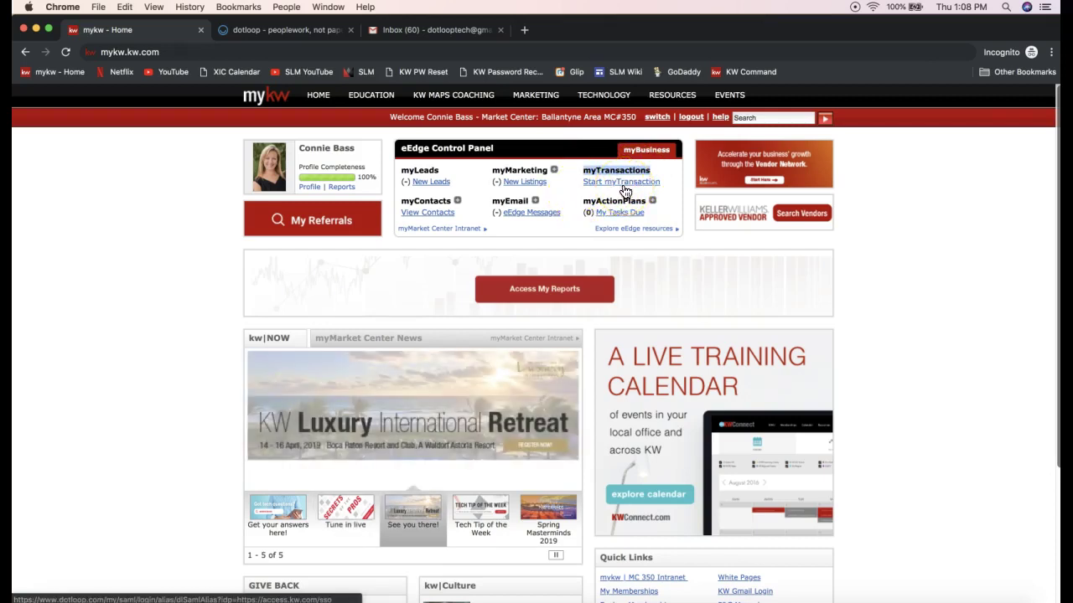
pyautogui.click(289, 30)
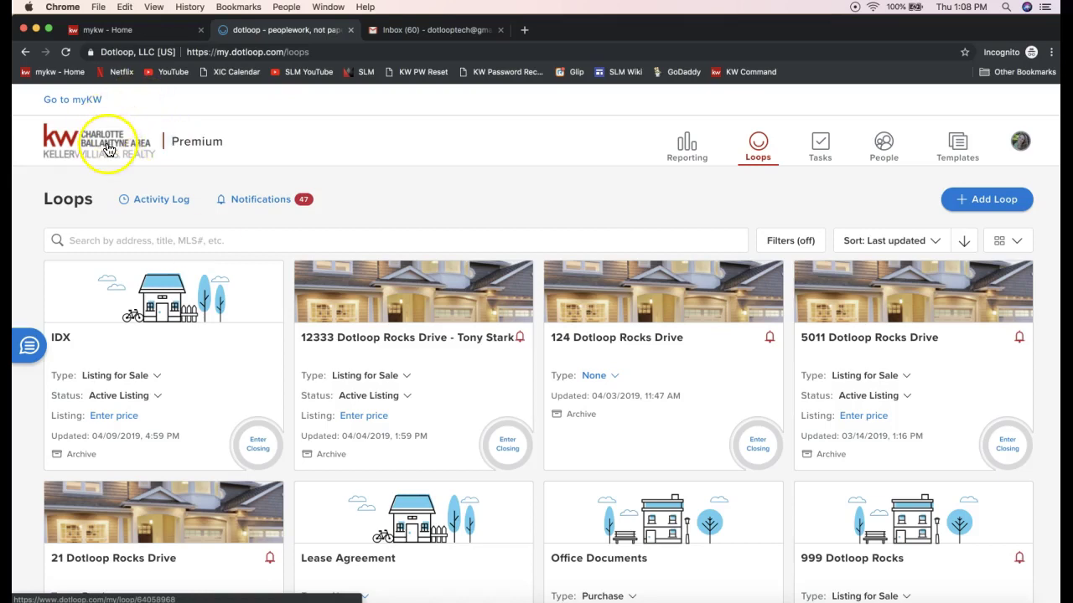
pyautogui.click(184, 144)
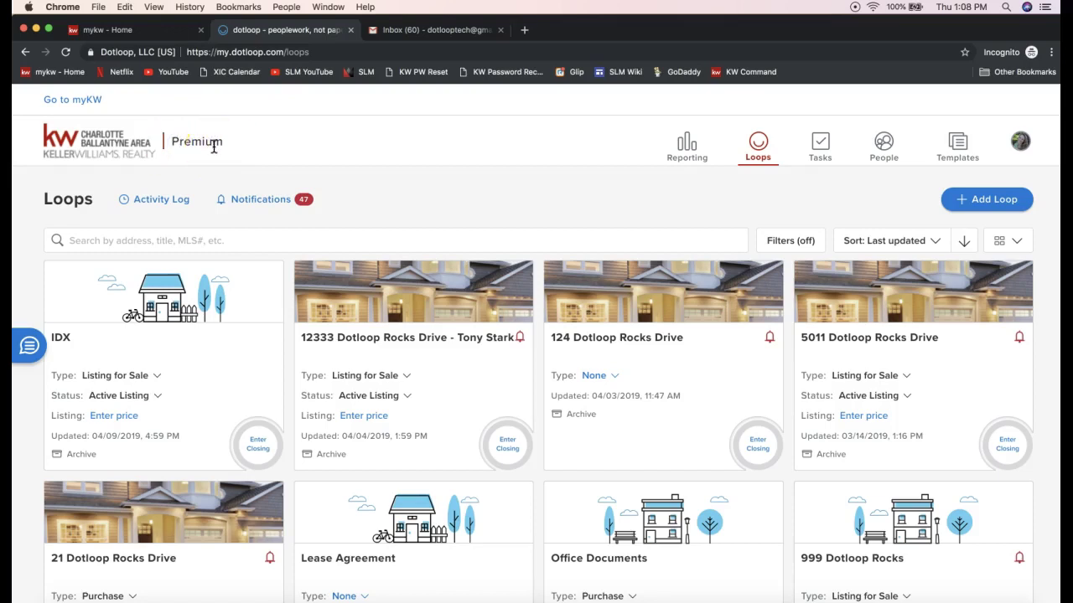
pyautogui.doubleClick(186, 144)
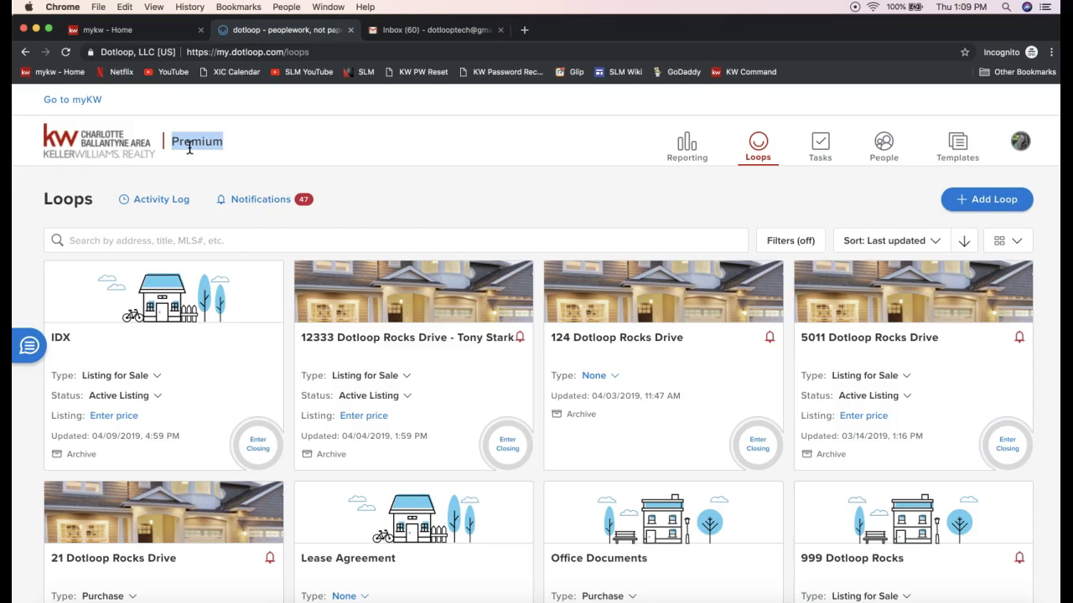
pyautogui.doubleClick(190, 148)
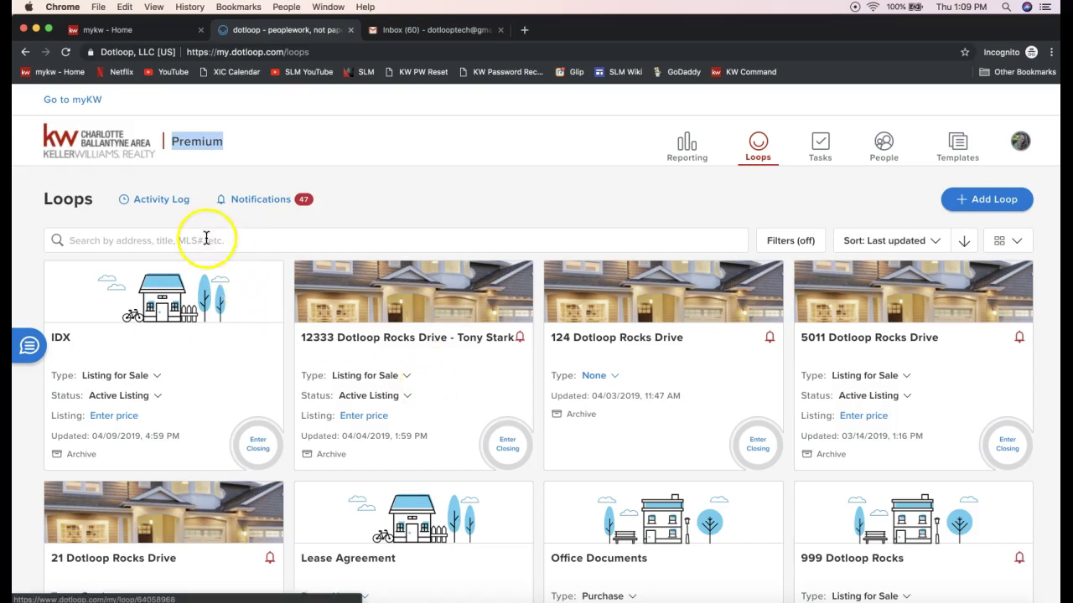
pyautogui.click(124, 240)
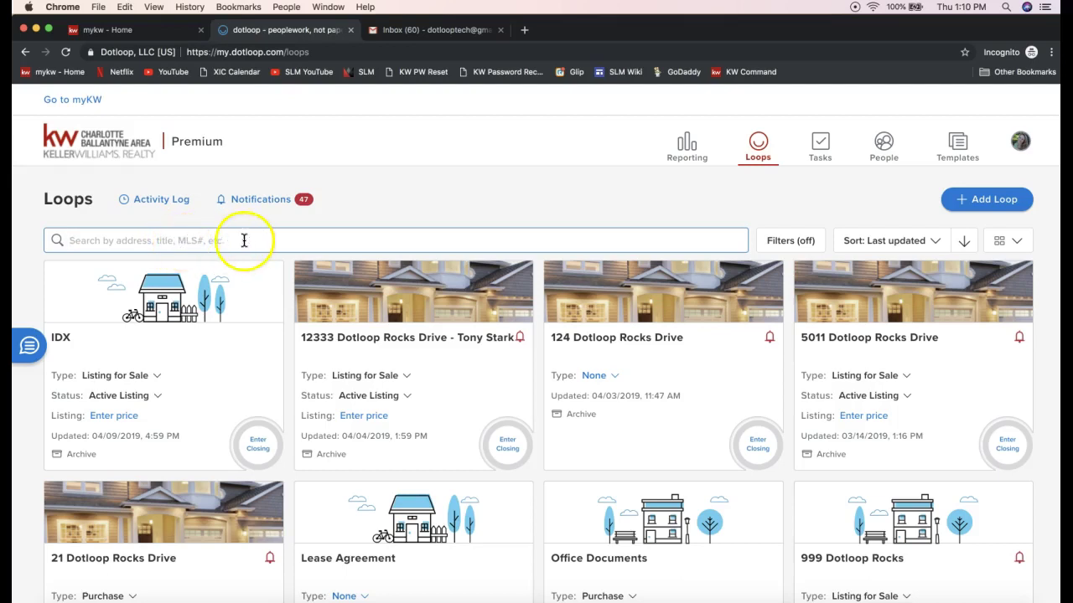
pyautogui.click(796, 242)
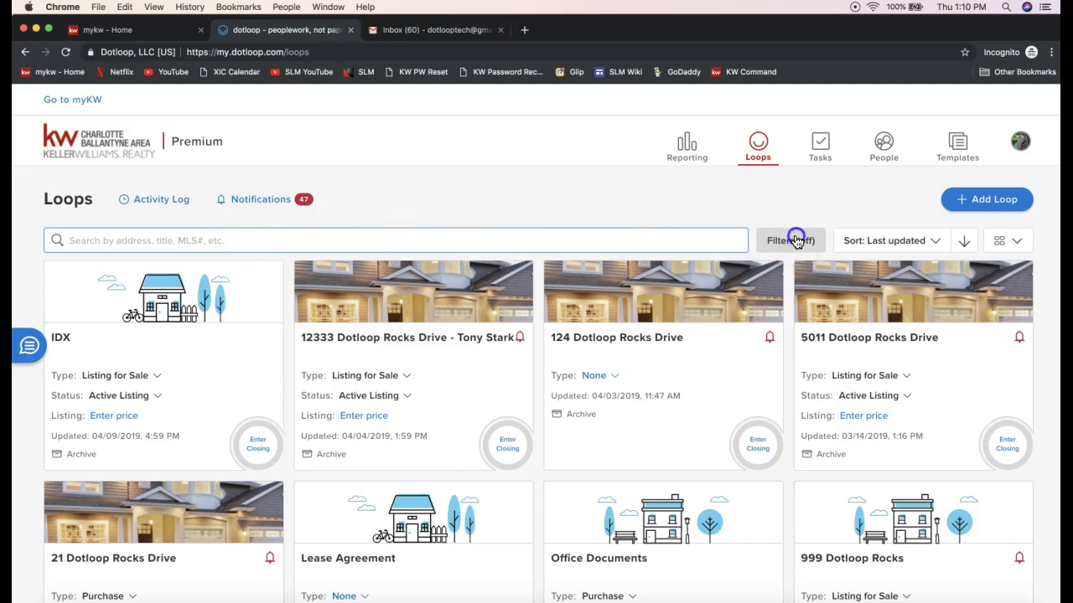
pyautogui.click(658, 210)
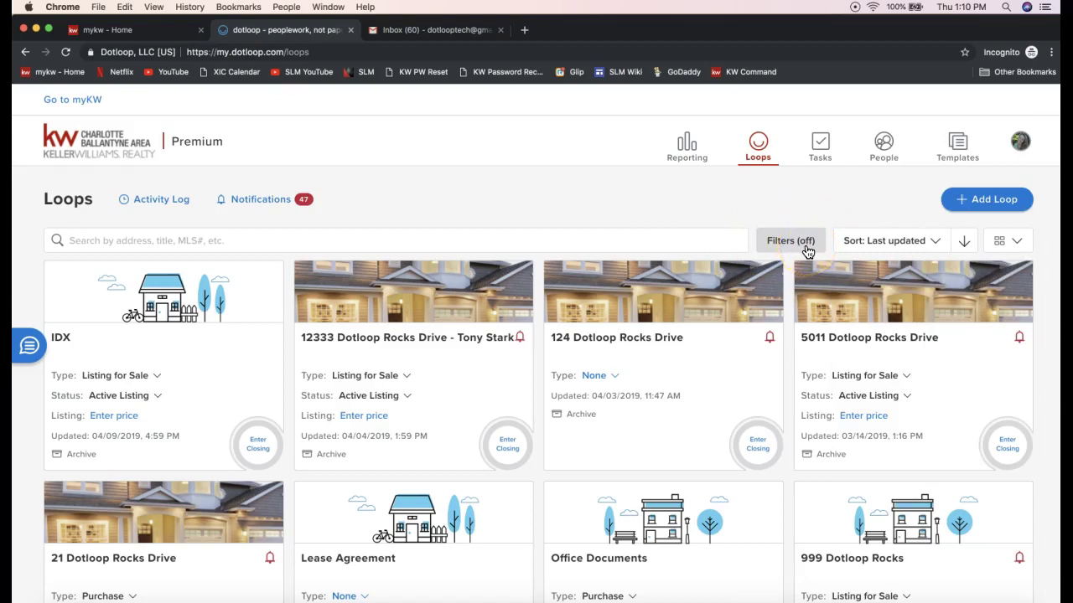
pyautogui.click(804, 247)
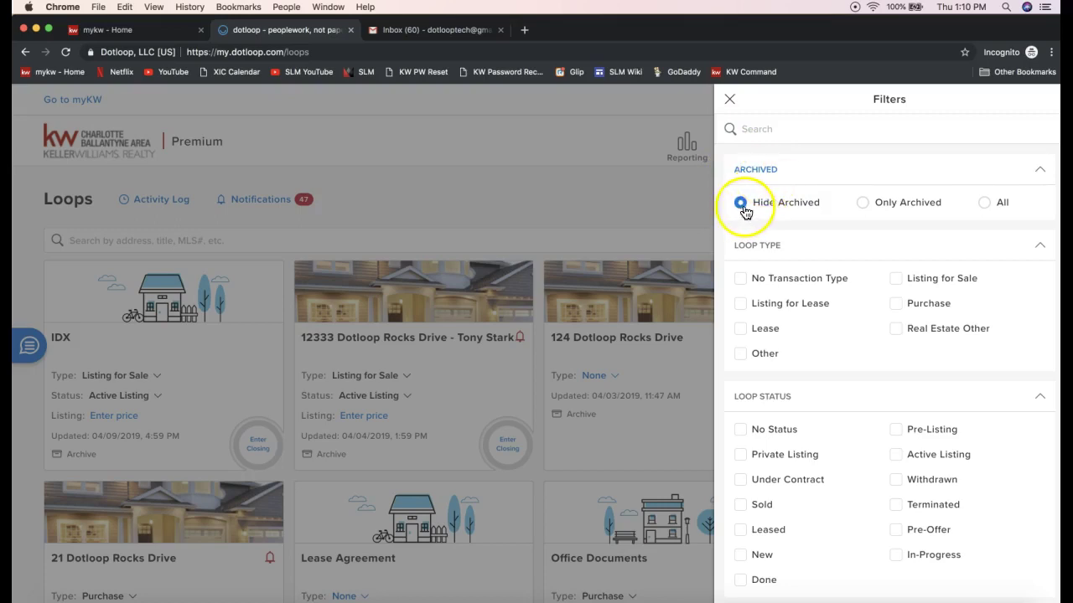
pyautogui.click(865, 209)
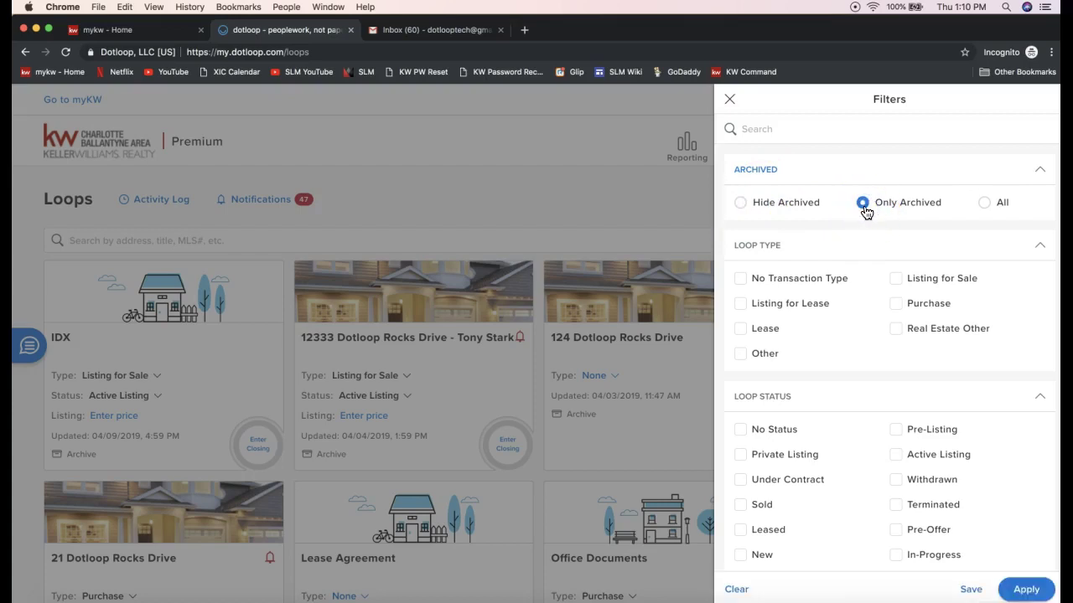
pyautogui.click(984, 205)
pyautogui.click(1009, 210)
pyautogui.click(1025, 591)
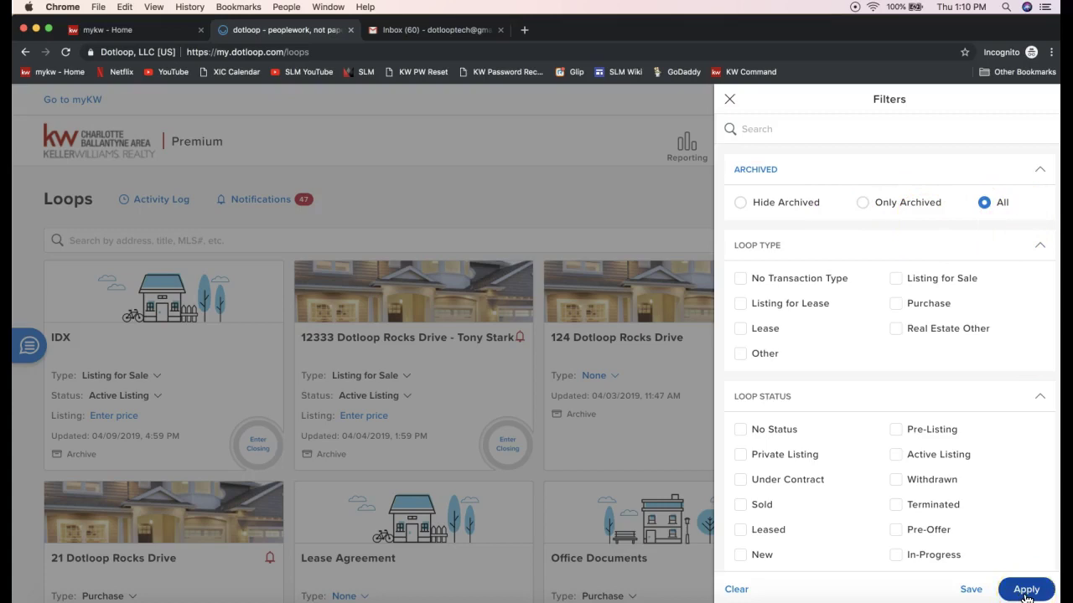
pyautogui.click(778, 204)
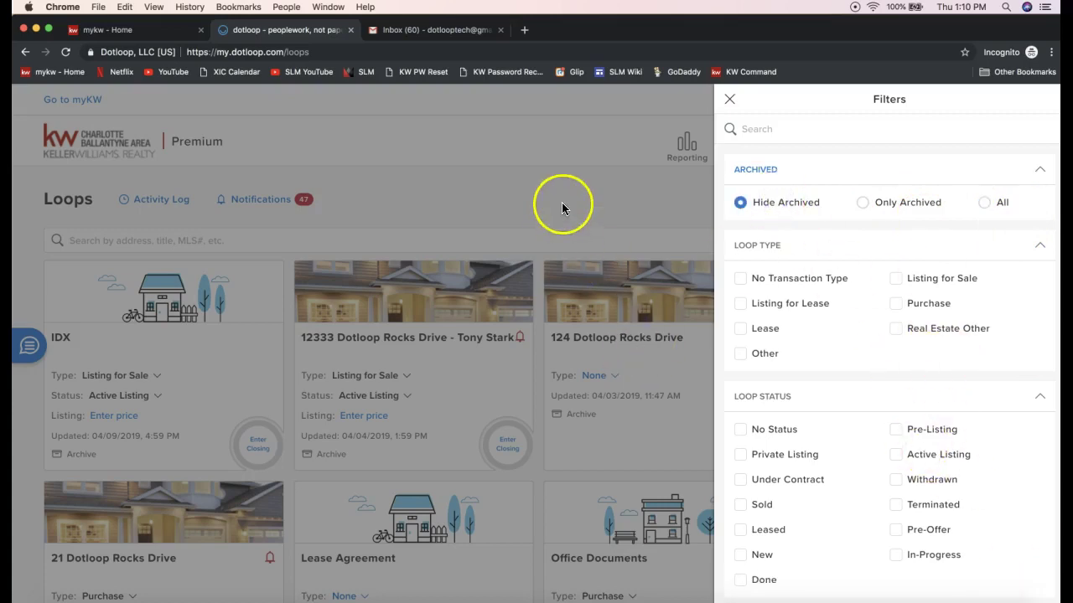
pyautogui.click(561, 202)
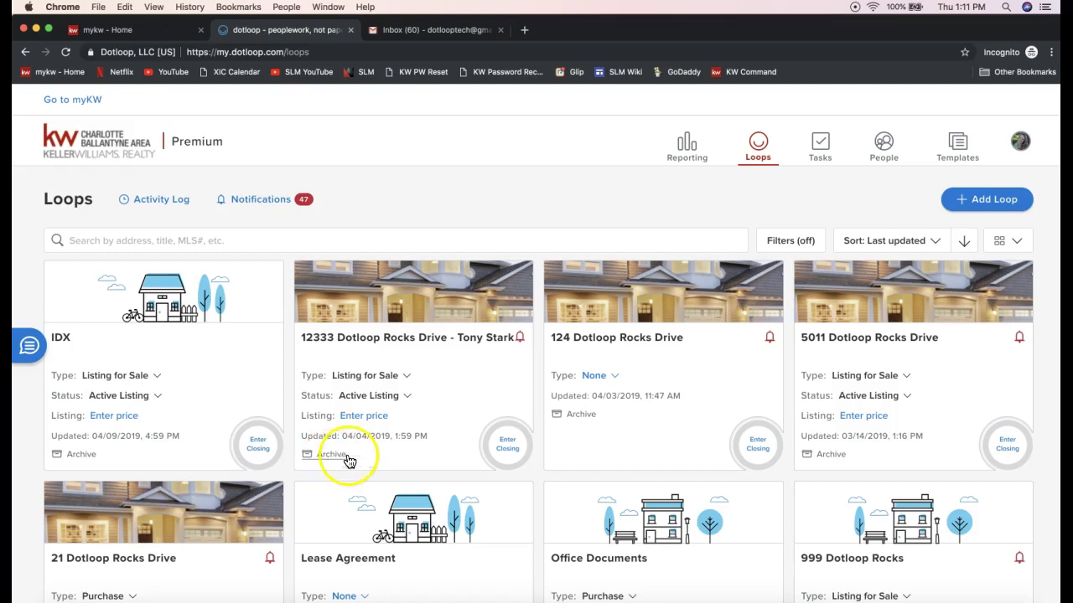
# - Archive the 12333 Dotloop Rocks Drive - Tony Stark loop, keeping archived loops hidden
pyautogui.click(325, 457)
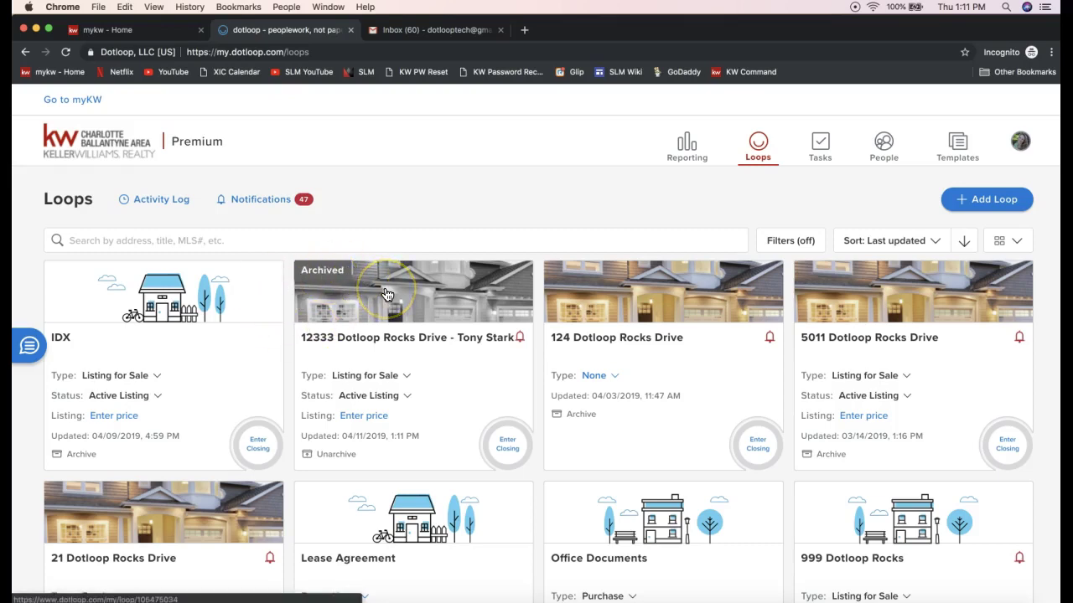
pyautogui.click(806, 240)
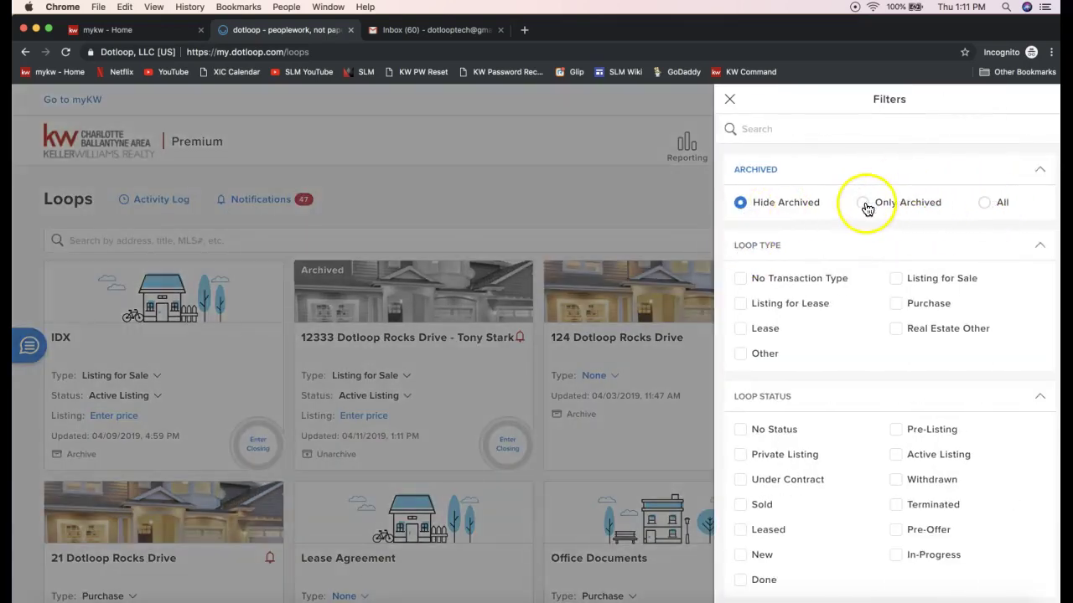
pyautogui.click(985, 205)
pyautogui.click(739, 209)
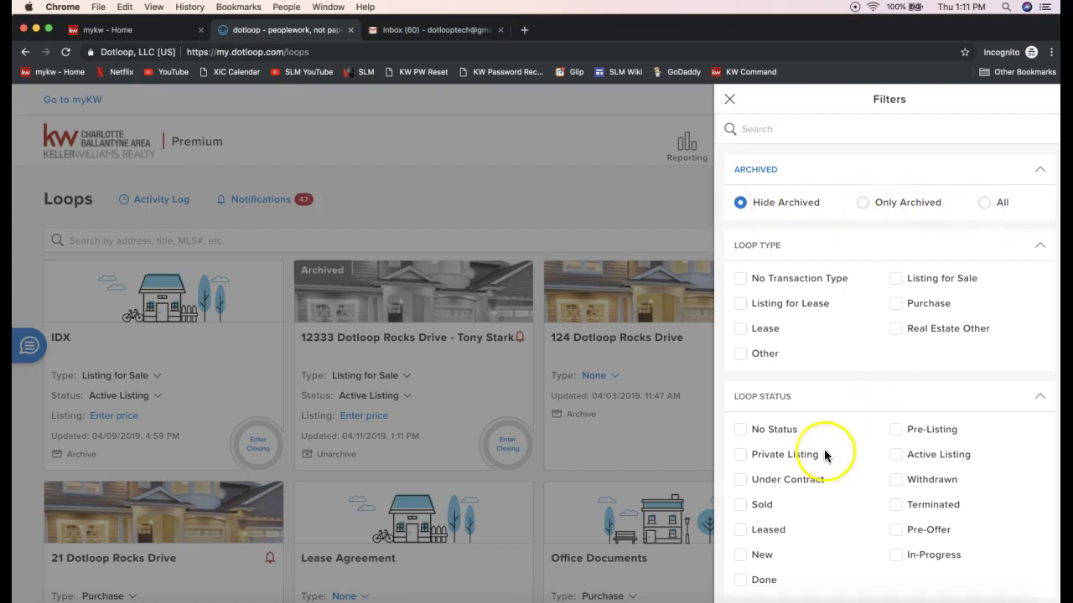
pyautogui.click(513, 181)
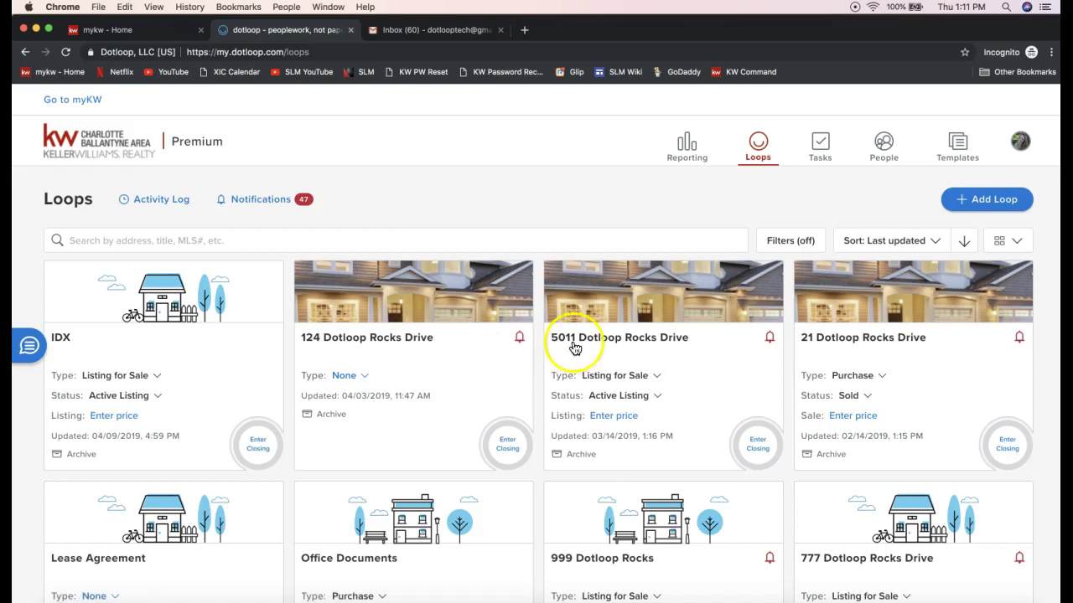
# - In the loop filters, tick the No Status, Private Listing, Leased and New statuses
pyautogui.click(782, 241)
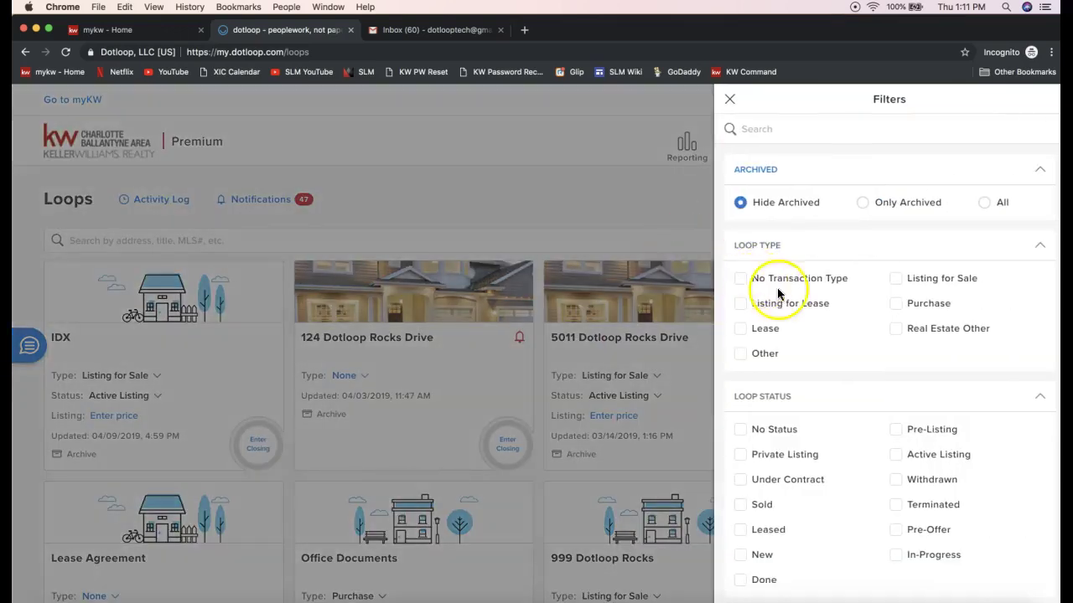
pyautogui.scroll(-2, 820, 272)
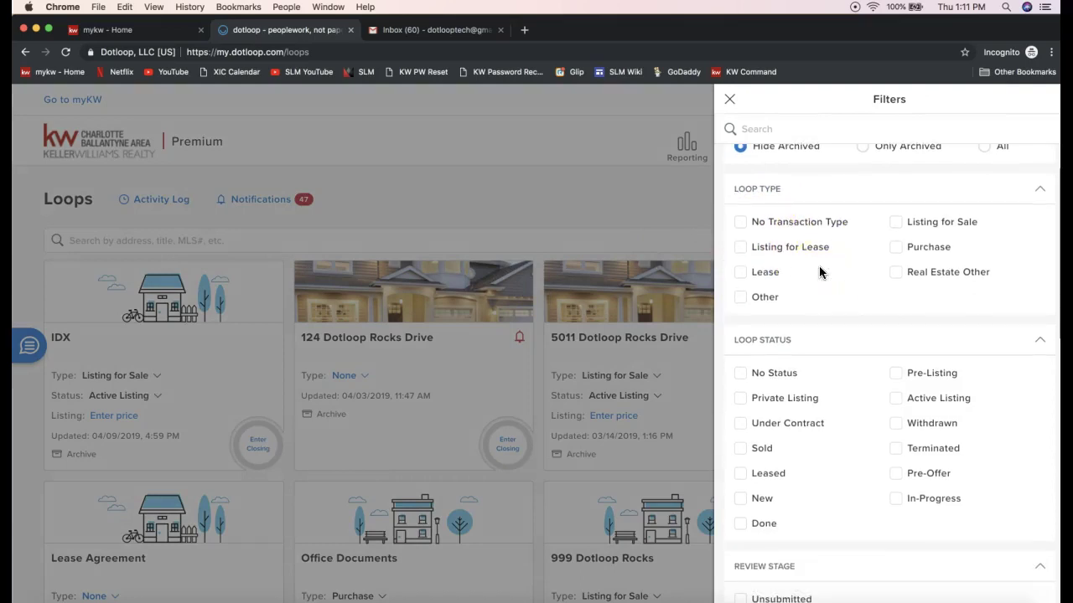
pyautogui.scroll(-3, 819, 272)
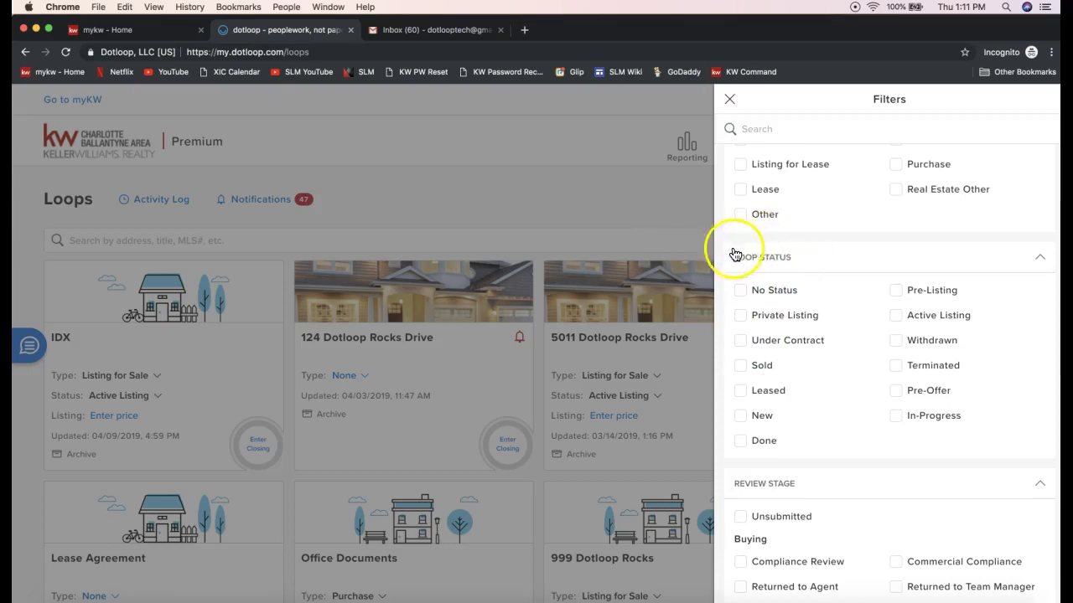
pyautogui.scroll(-2, 800, 289)
pyautogui.scroll(-1, 800, 289)
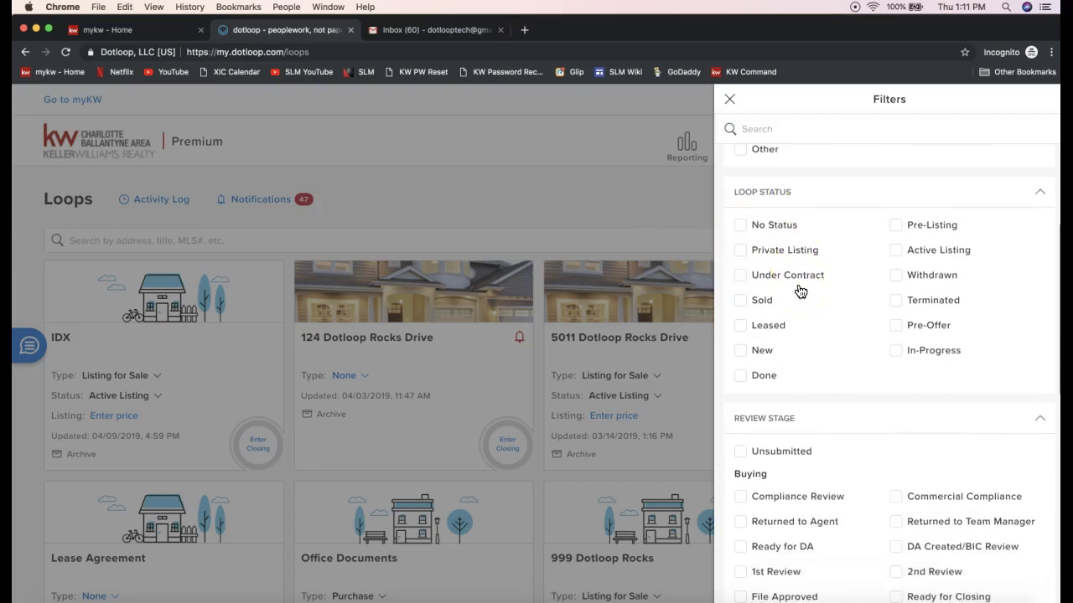
pyautogui.scroll(5, 781, 219)
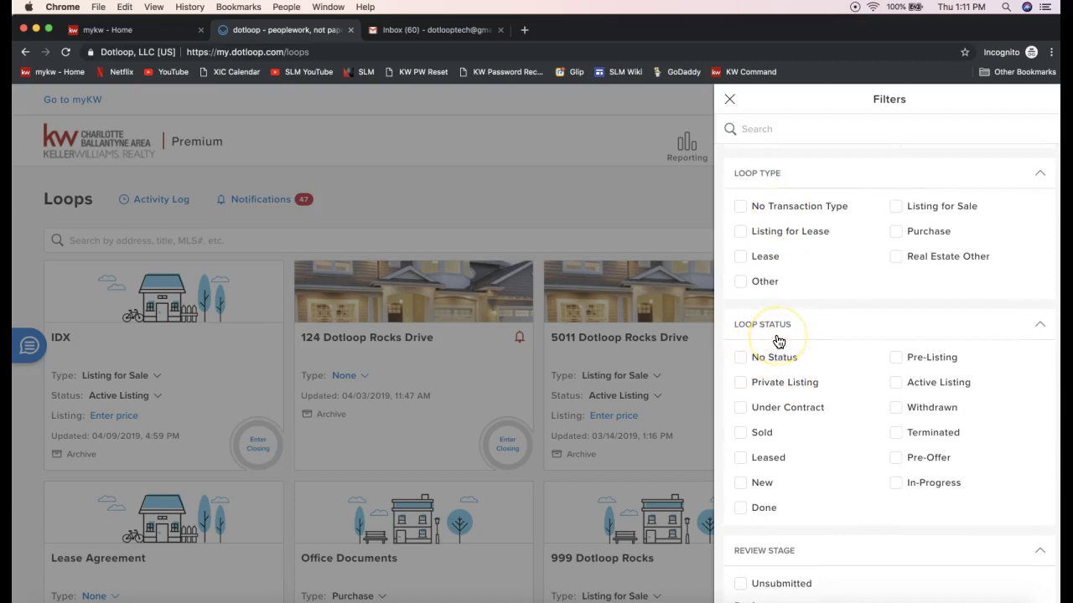
pyautogui.scroll(-1, 778, 341)
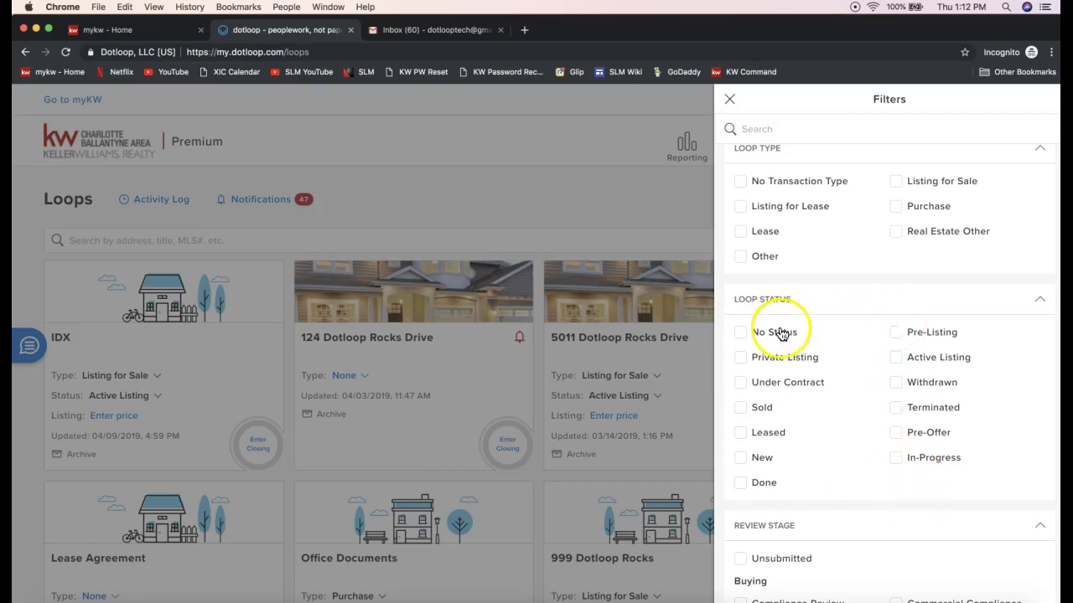
pyautogui.click(740, 332)
pyautogui.click(739, 357)
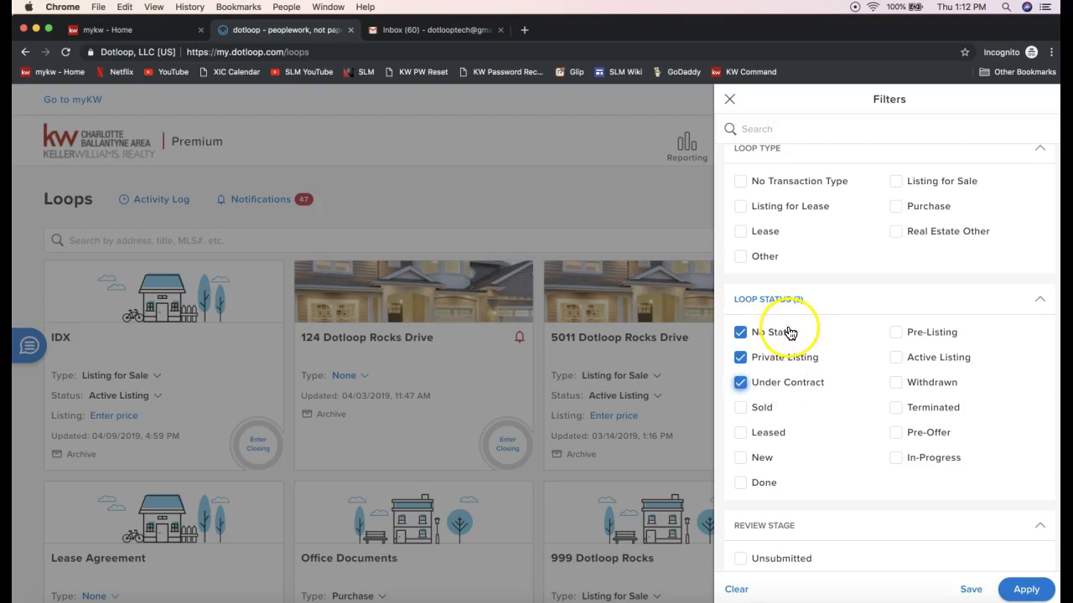
pyautogui.click(740, 437)
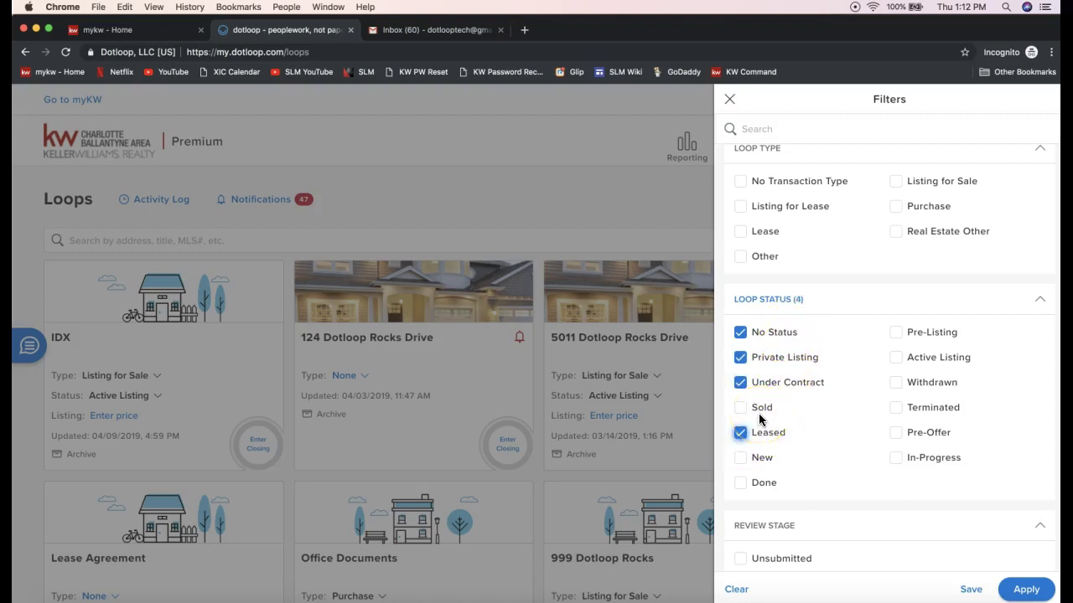
pyautogui.click(742, 461)
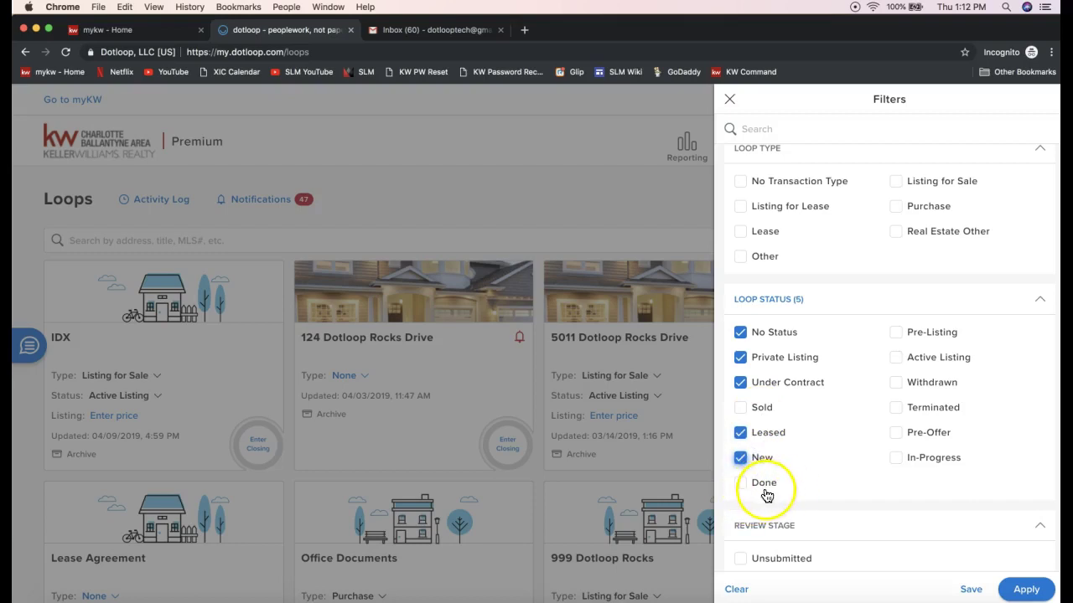
# - Add Pre-Listing, Active Listing, Pre-Offer and In-Progress statuses and apply the filters
pyautogui.click(896, 333)
pyautogui.click(895, 358)
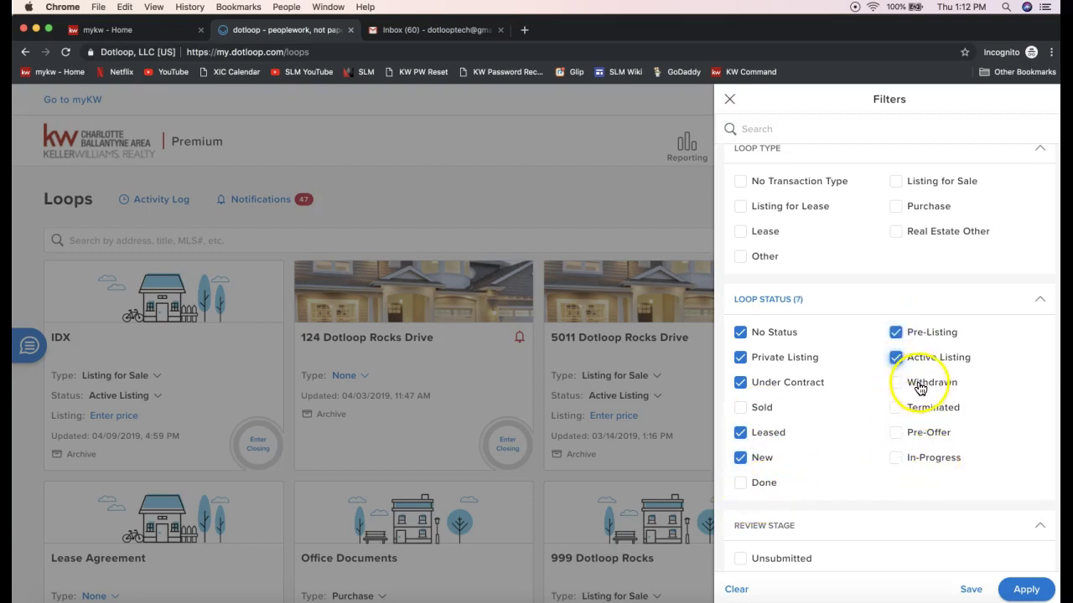
pyautogui.click(895, 432)
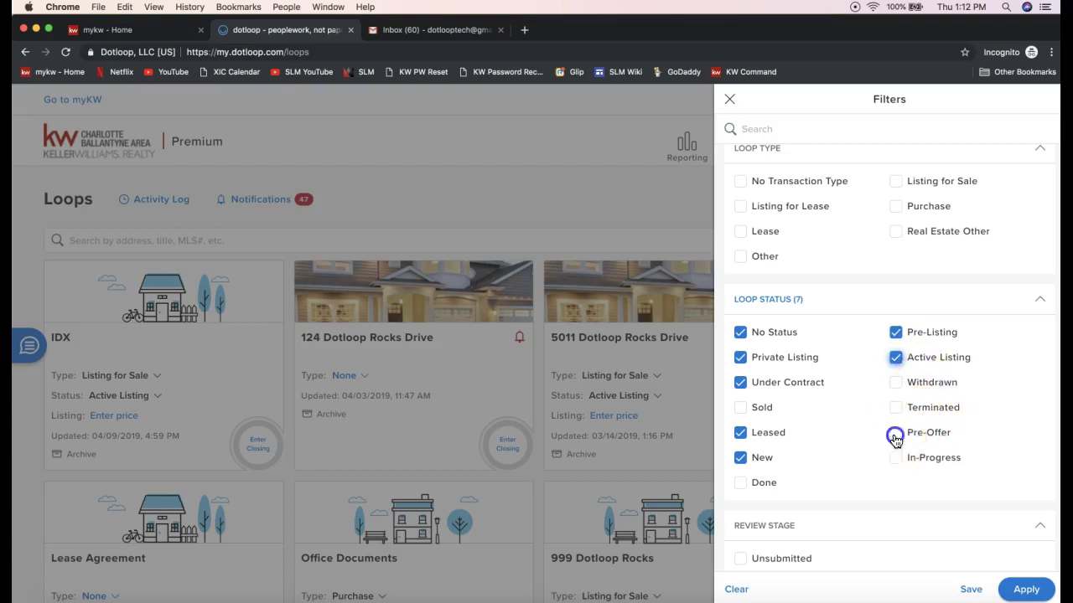
pyautogui.click(895, 457)
pyautogui.click(1029, 590)
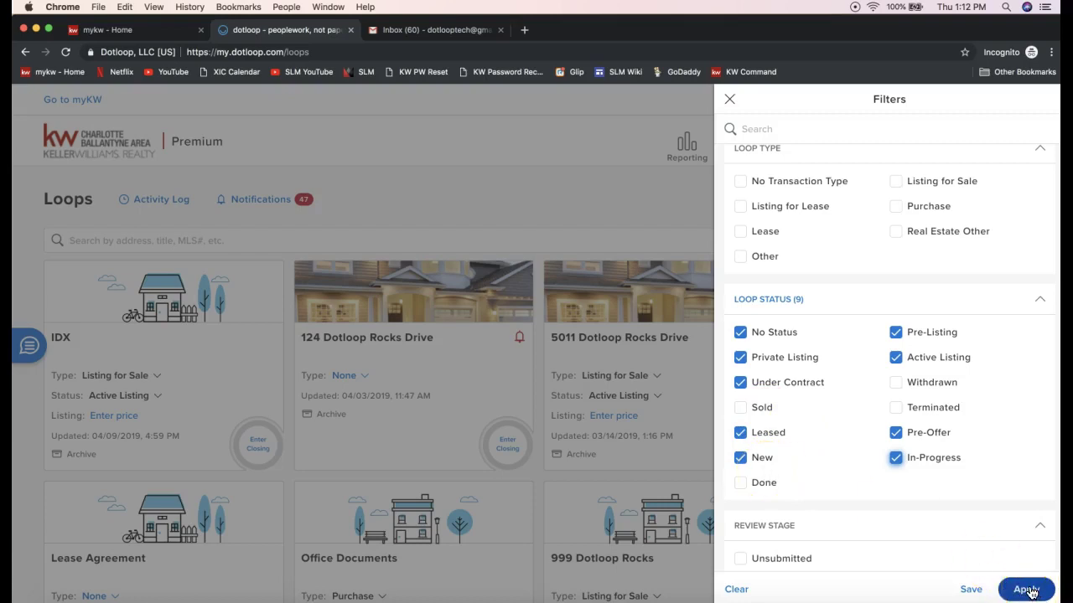
pyautogui.click(1029, 590)
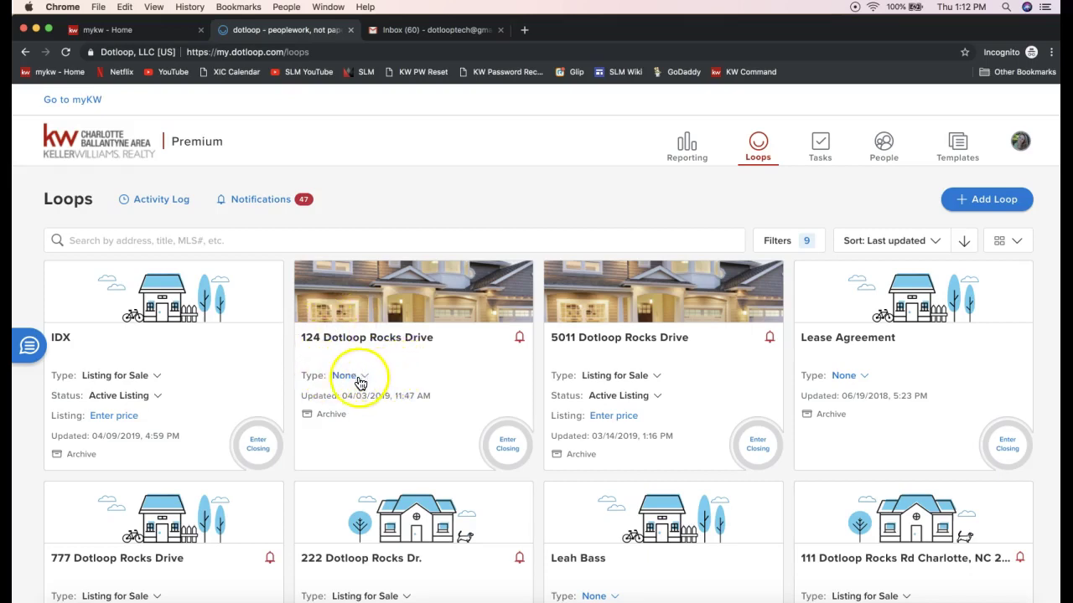
# - Change the 124 Dotloop Rocks Drive loop type from None to Purchase
pyautogui.doubleClick(308, 376)
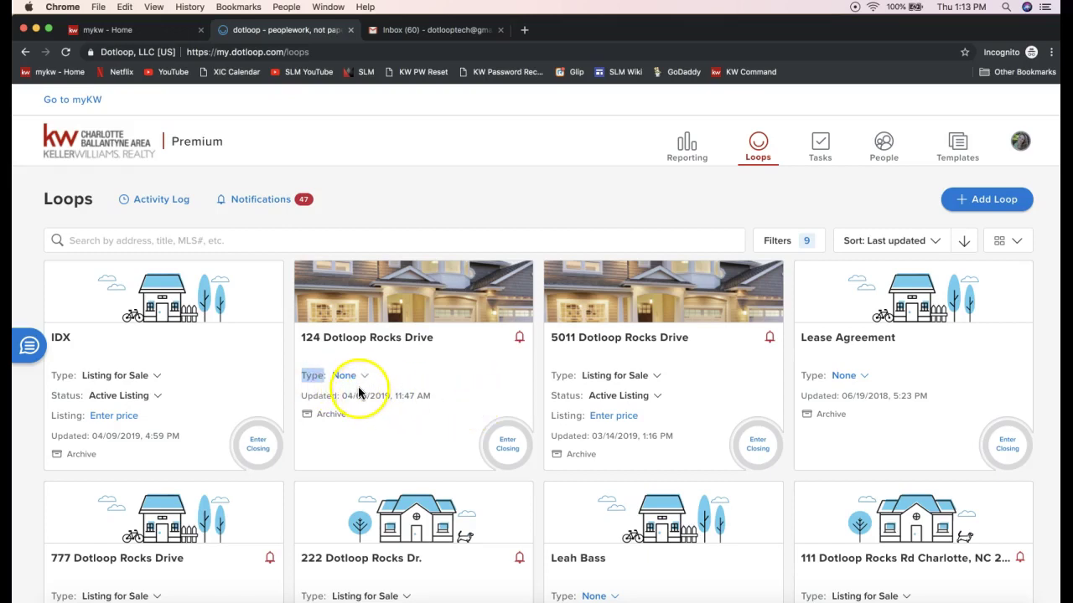
pyautogui.click(341, 379)
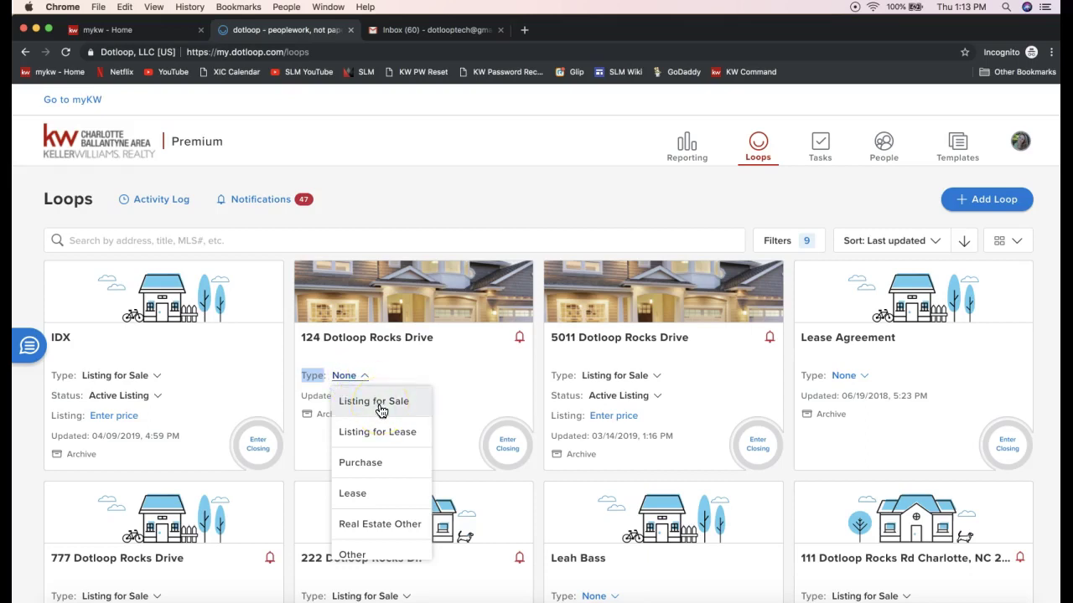
pyautogui.click(377, 404)
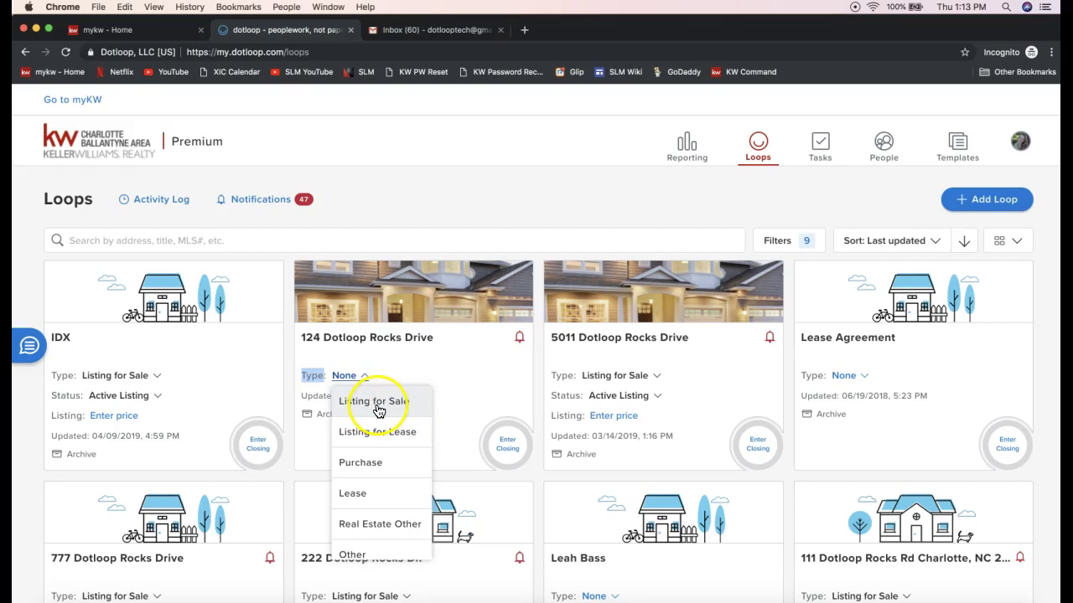
pyautogui.scroll(-1, 367, 473)
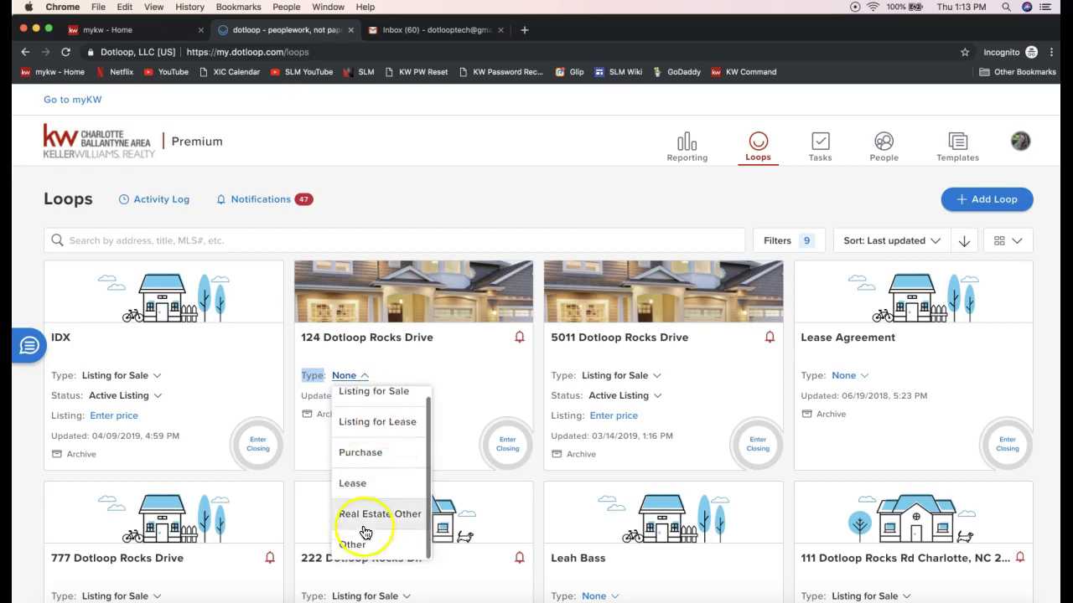
pyautogui.scroll(1, 366, 461)
pyautogui.click(365, 461)
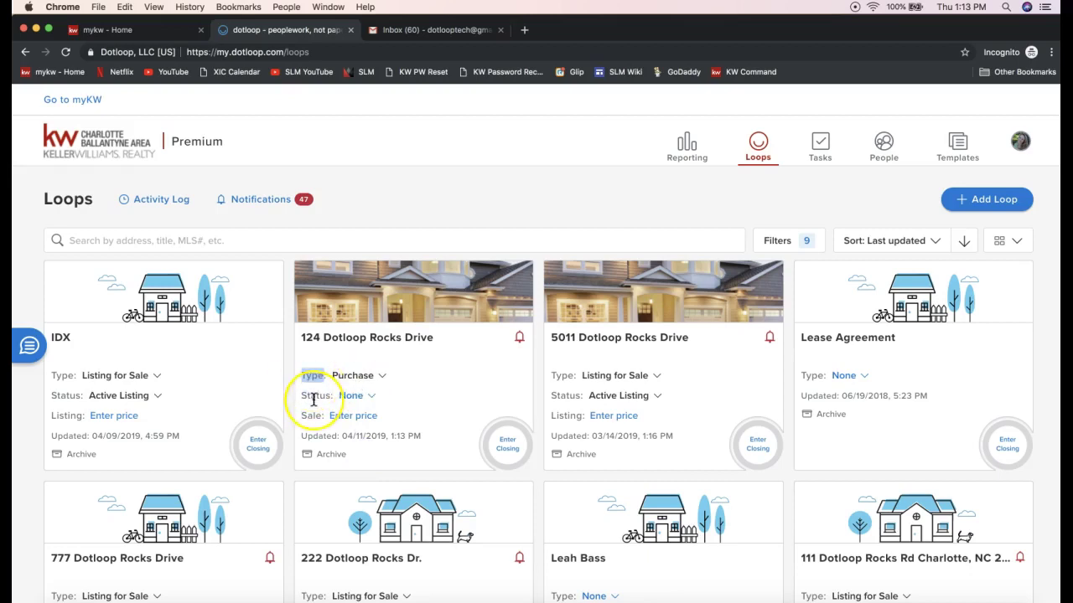
# - Set 124 Dotloop Rocks Drive's status to Sold and reload the page to refresh the list
pyautogui.doubleClick(313, 399)
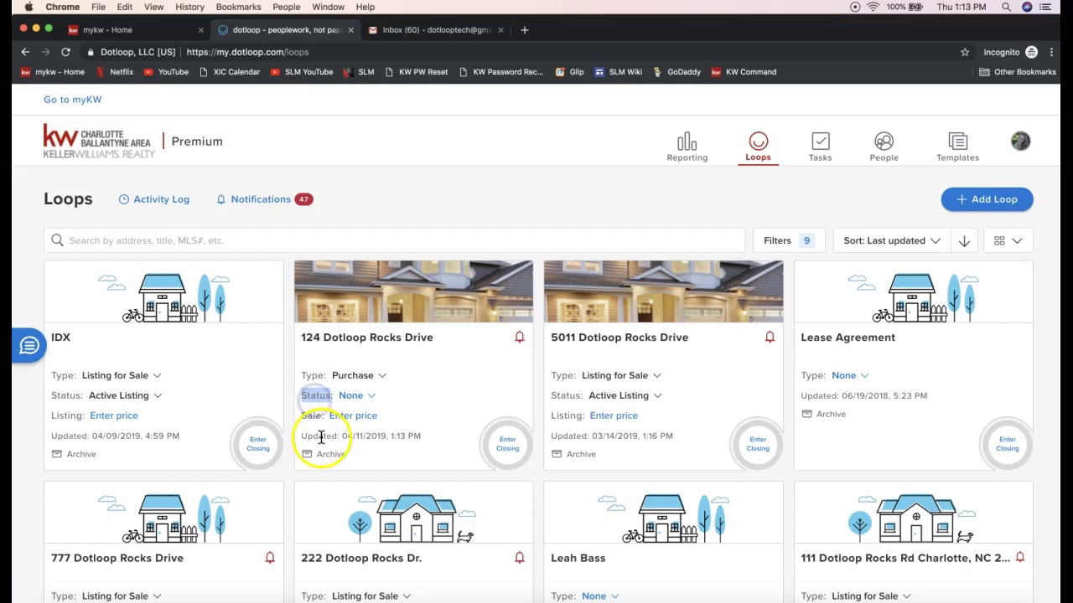
pyautogui.click(352, 399)
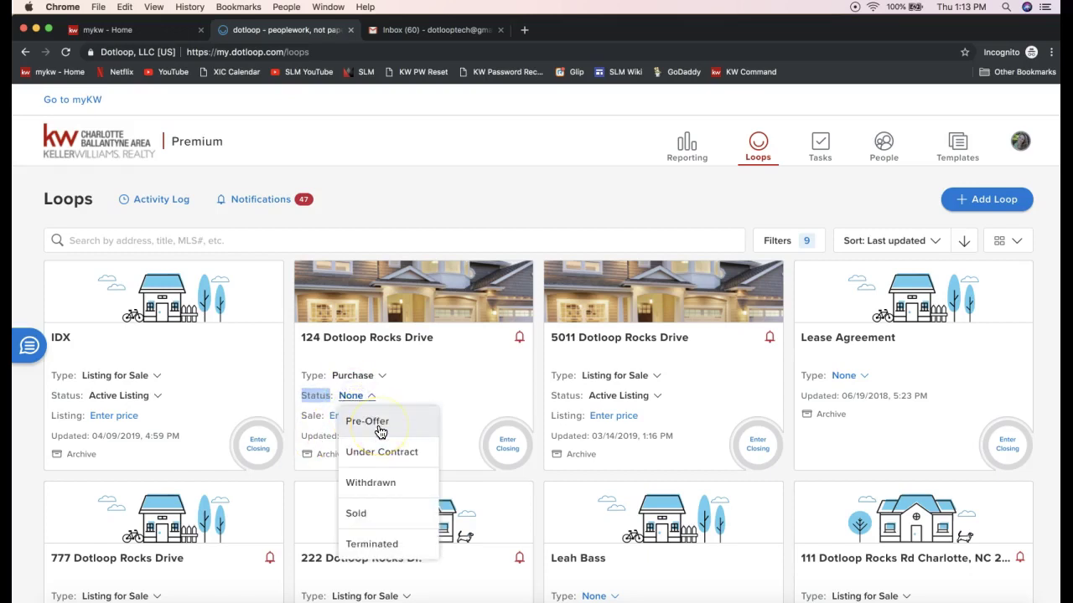
pyautogui.scroll(-1, 379, 432)
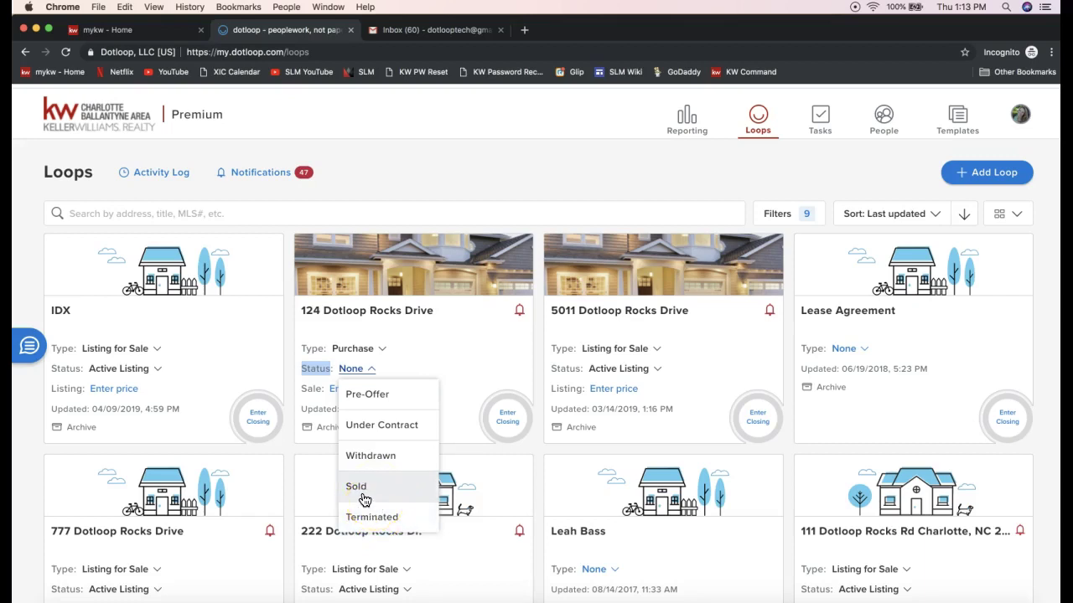
pyautogui.click(361, 487)
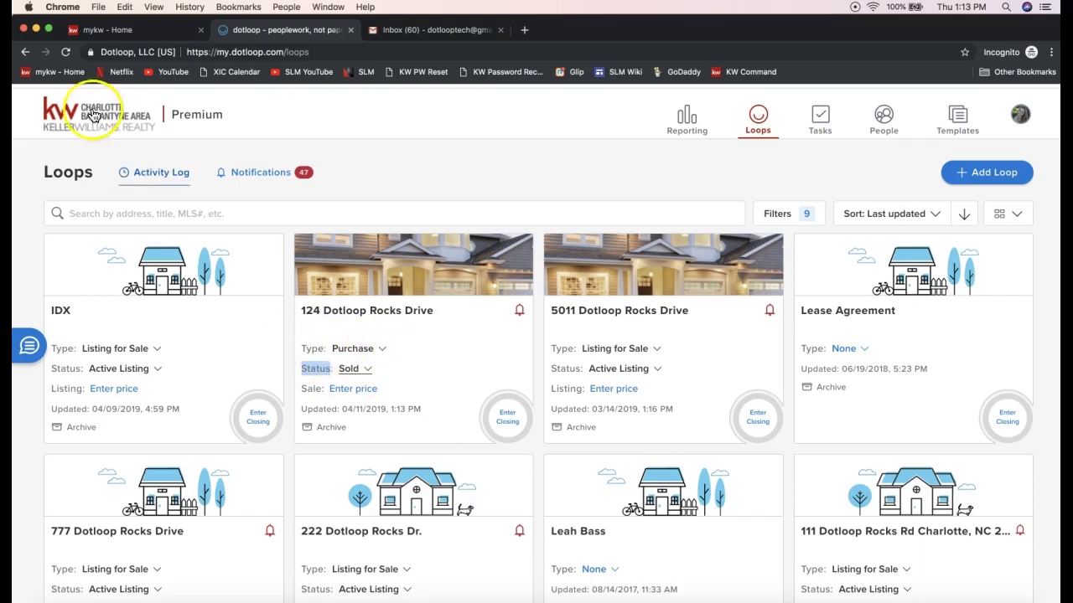
pyautogui.click(69, 55)
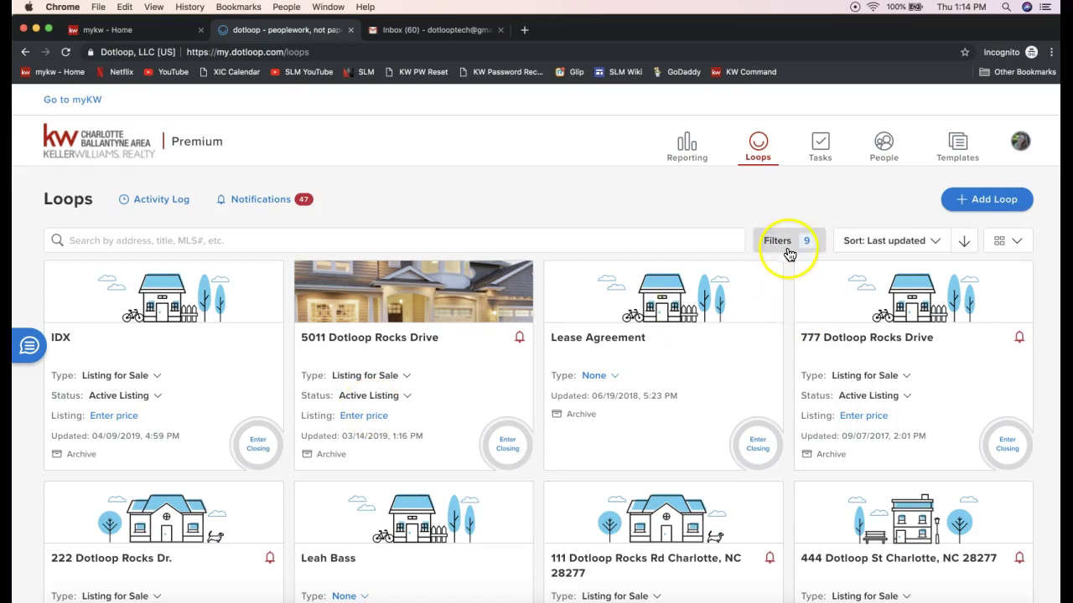
# - Clear all loop filters so Sold loops like 124 Dotloop Rocks Drive reappear
pyautogui.click(764, 241)
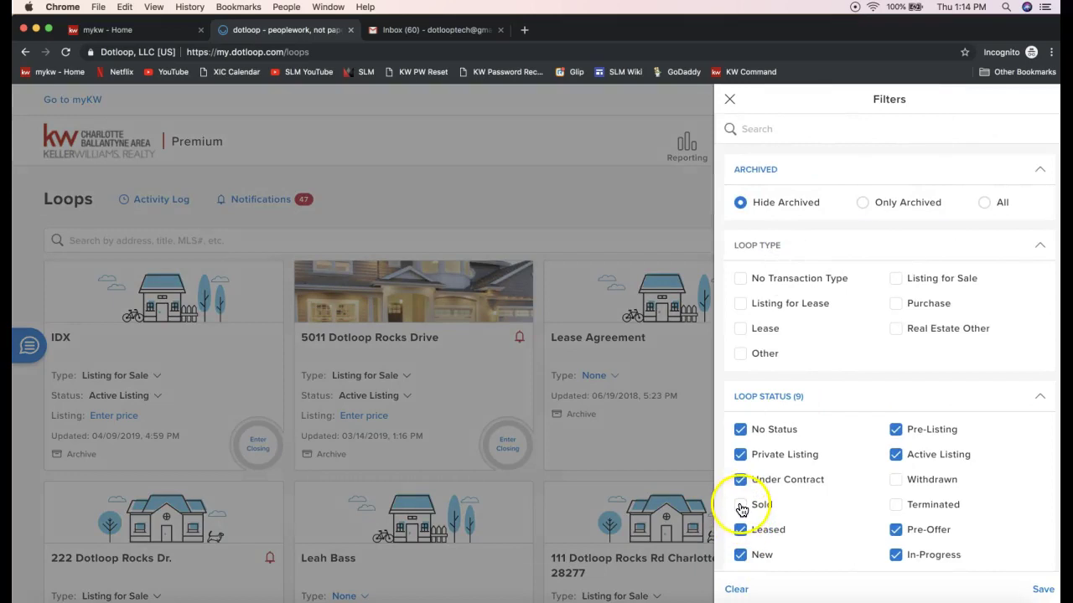
pyautogui.click(737, 592)
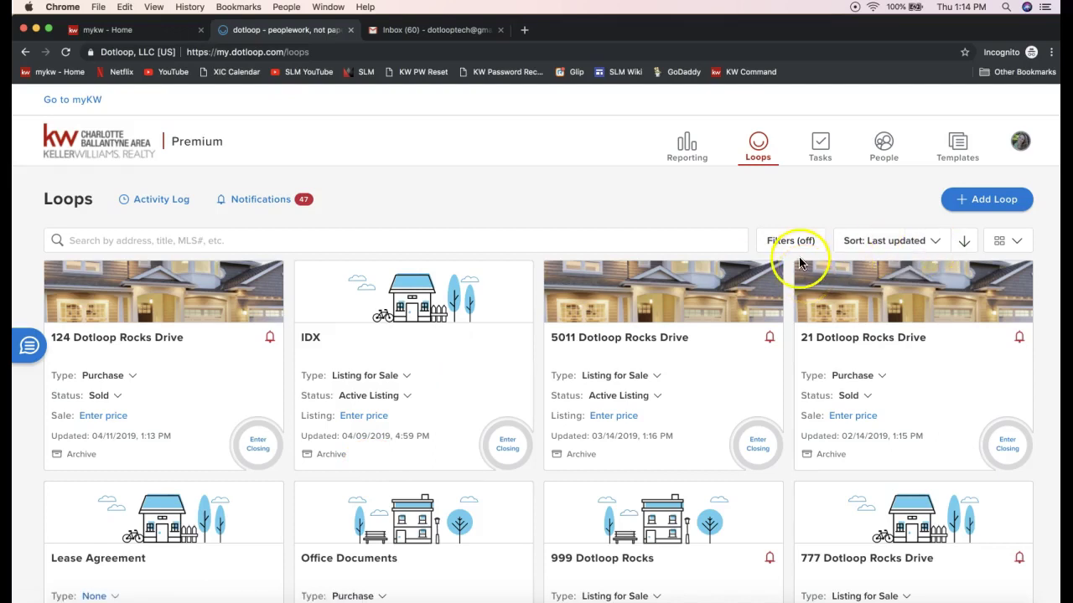
pyautogui.click(882, 248)
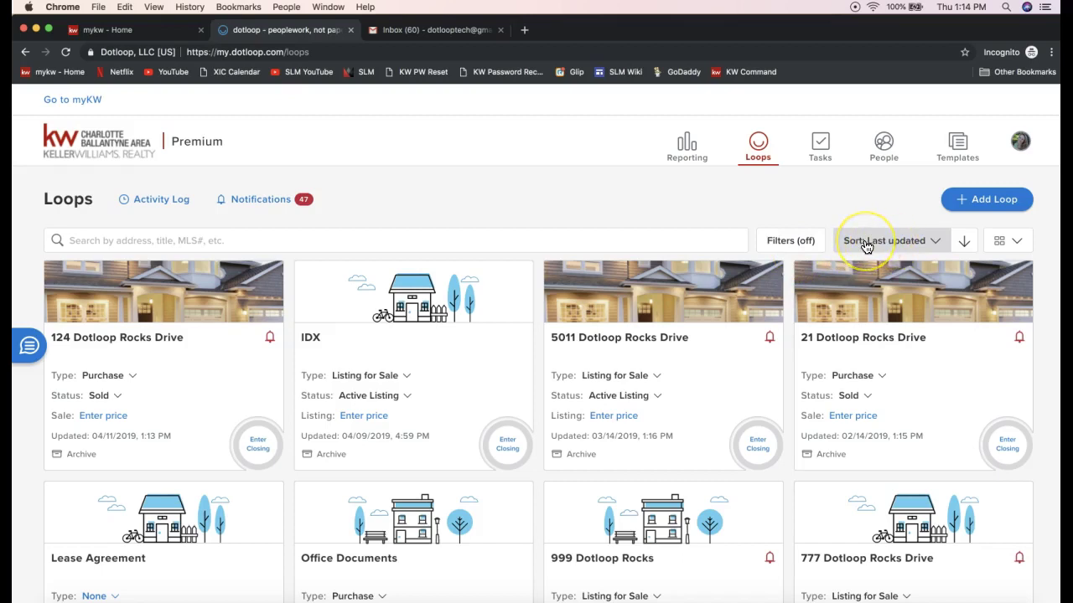
pyautogui.click(908, 244)
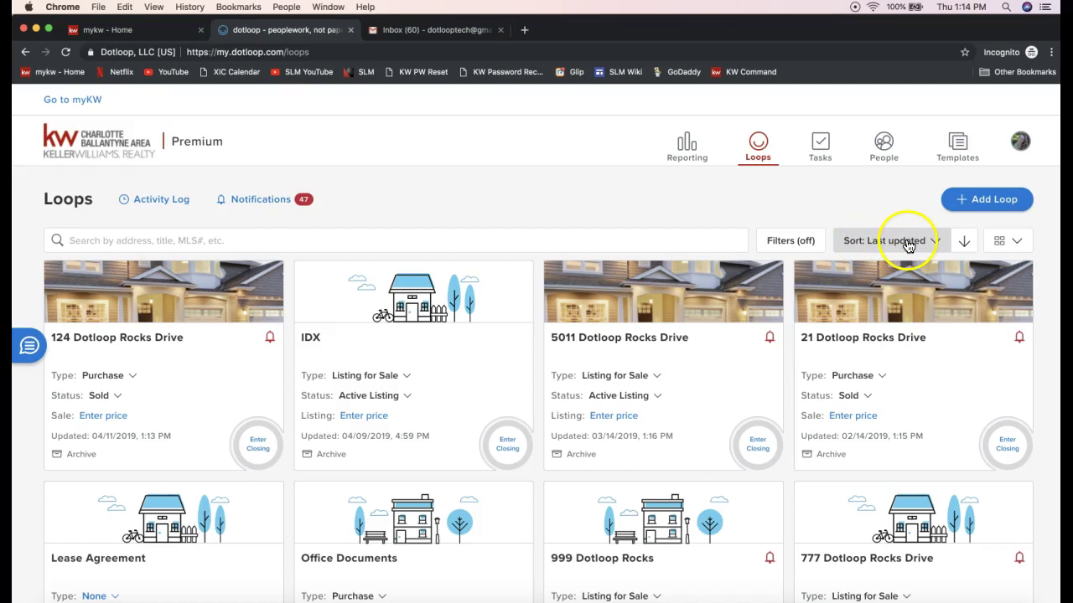
pyautogui.click(901, 244)
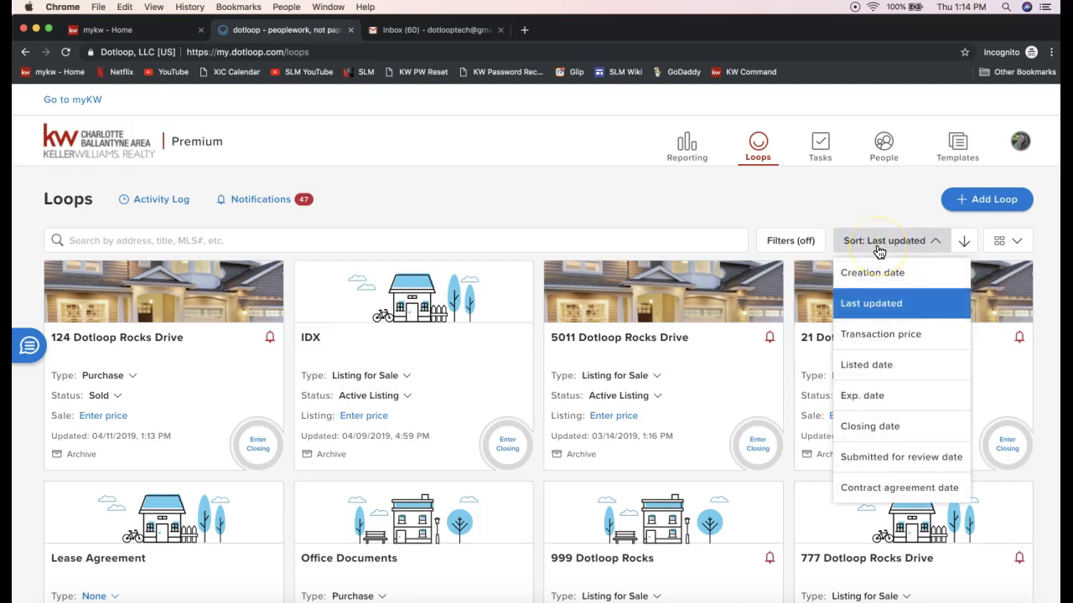
pyautogui.click(886, 275)
pyautogui.click(880, 314)
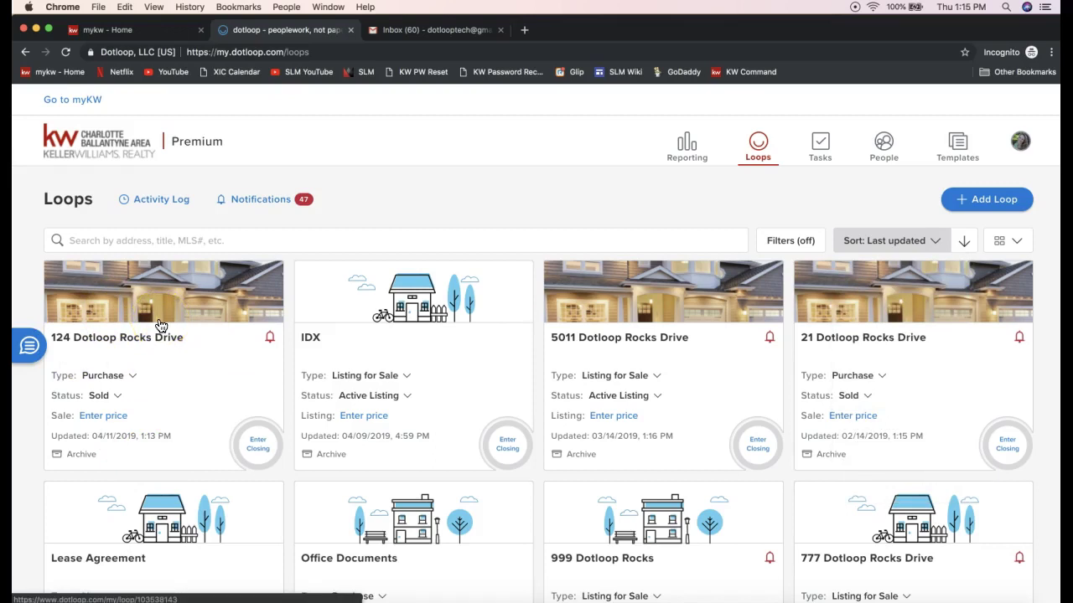
pyautogui.click(894, 241)
pyautogui.click(872, 307)
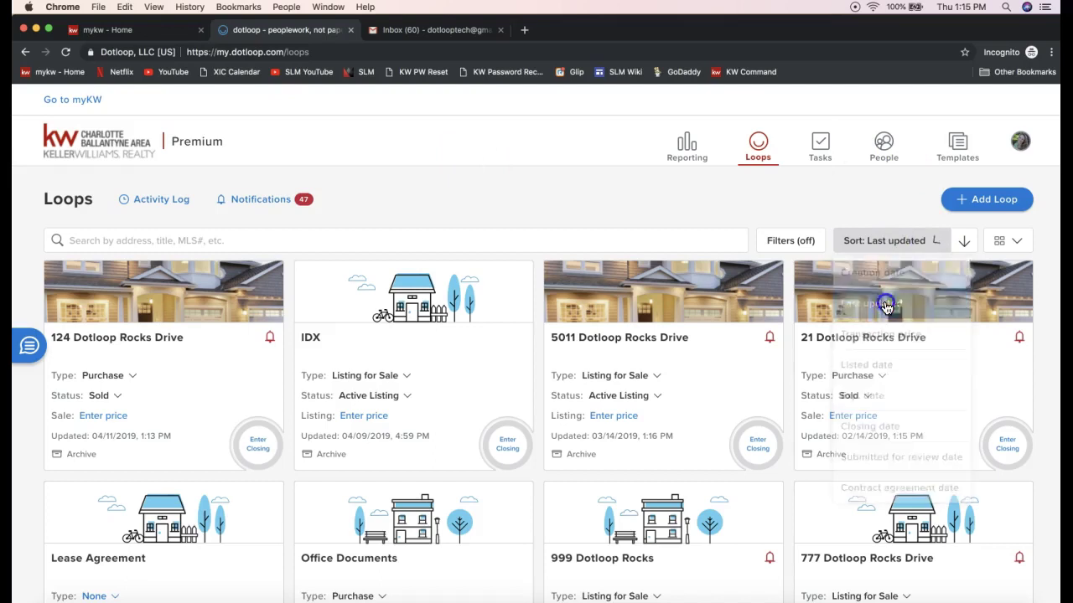
pyautogui.click(966, 245)
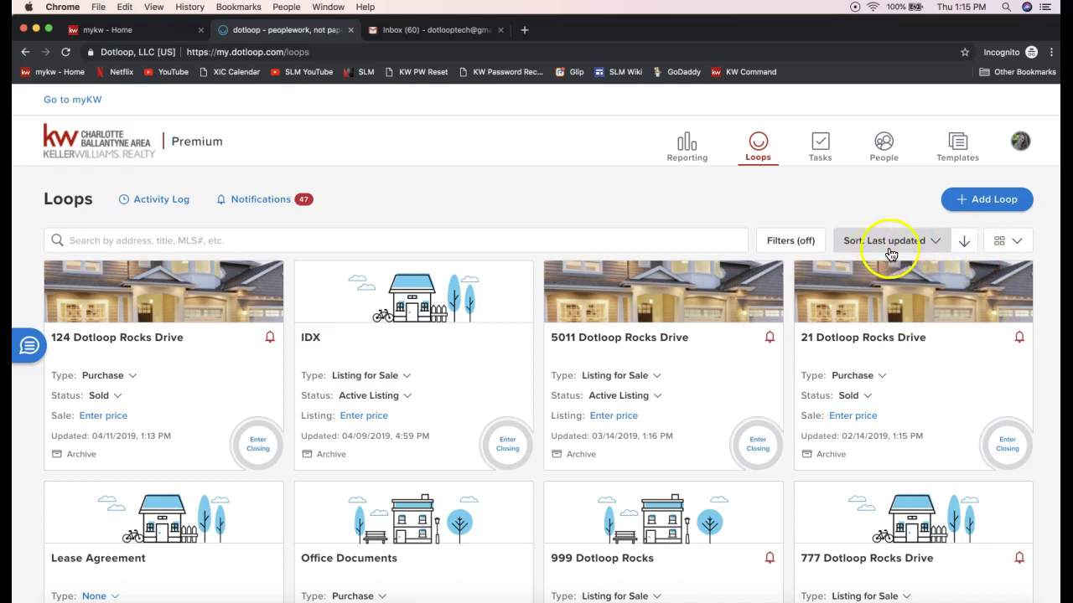
pyautogui.click(963, 245)
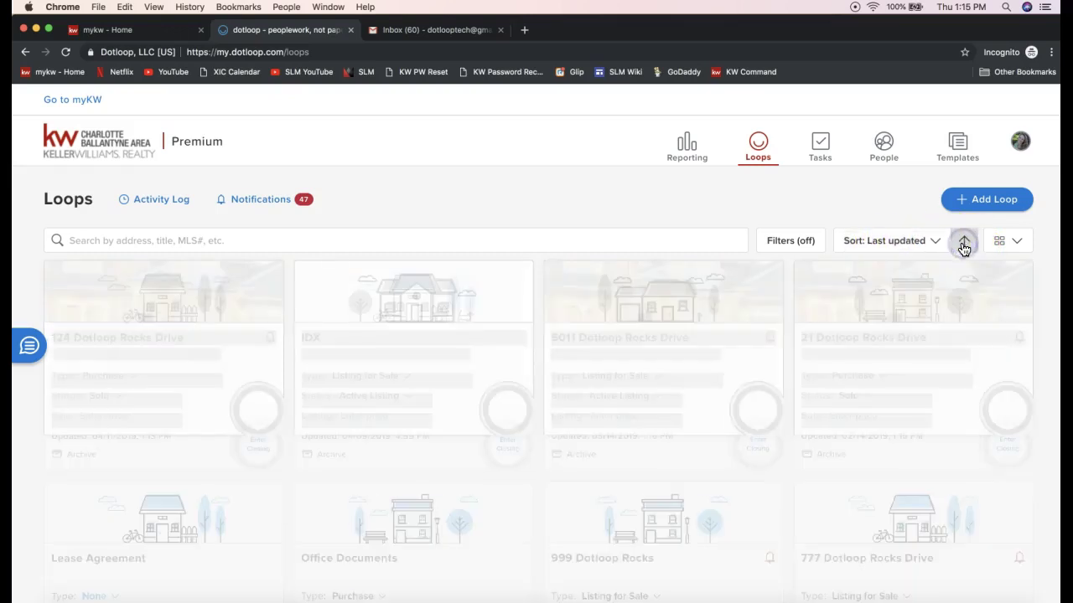
pyautogui.click(964, 246)
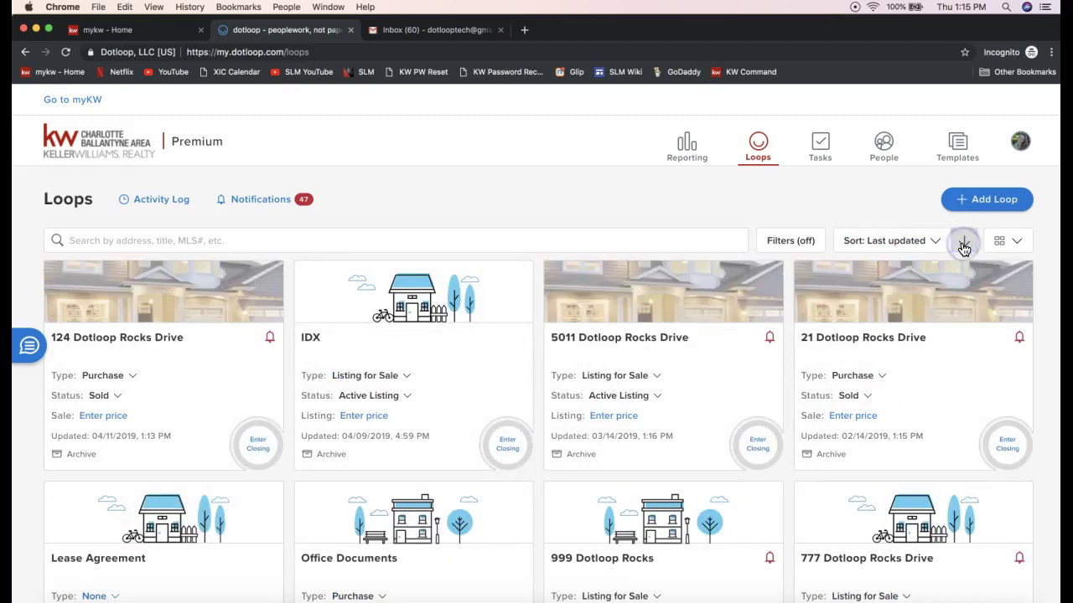
pyautogui.click(1016, 245)
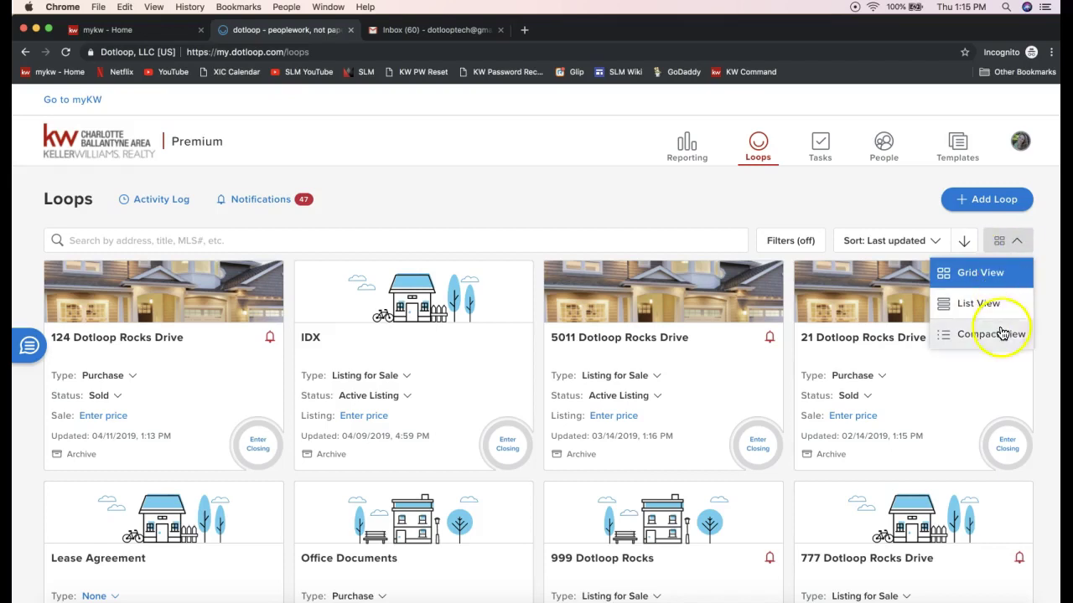
pyautogui.click(993, 275)
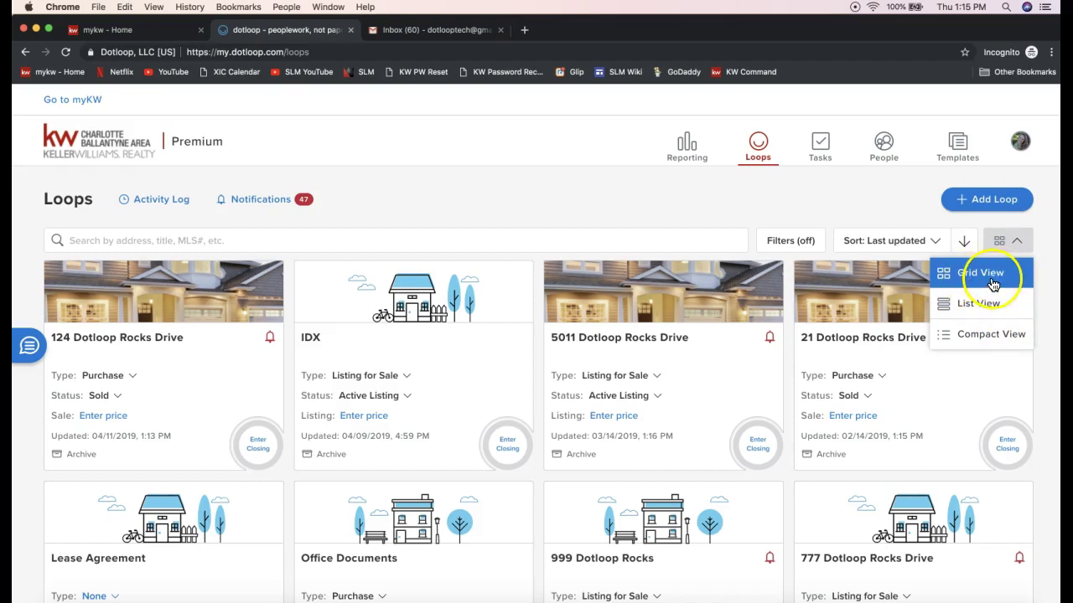
pyautogui.click(198, 337)
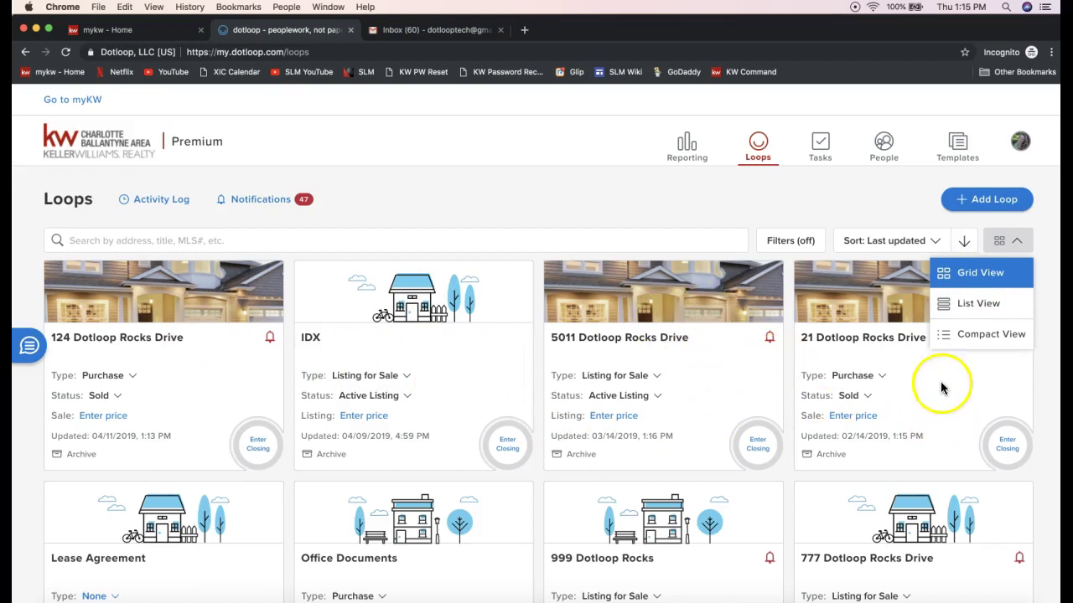
pyautogui.click(986, 313)
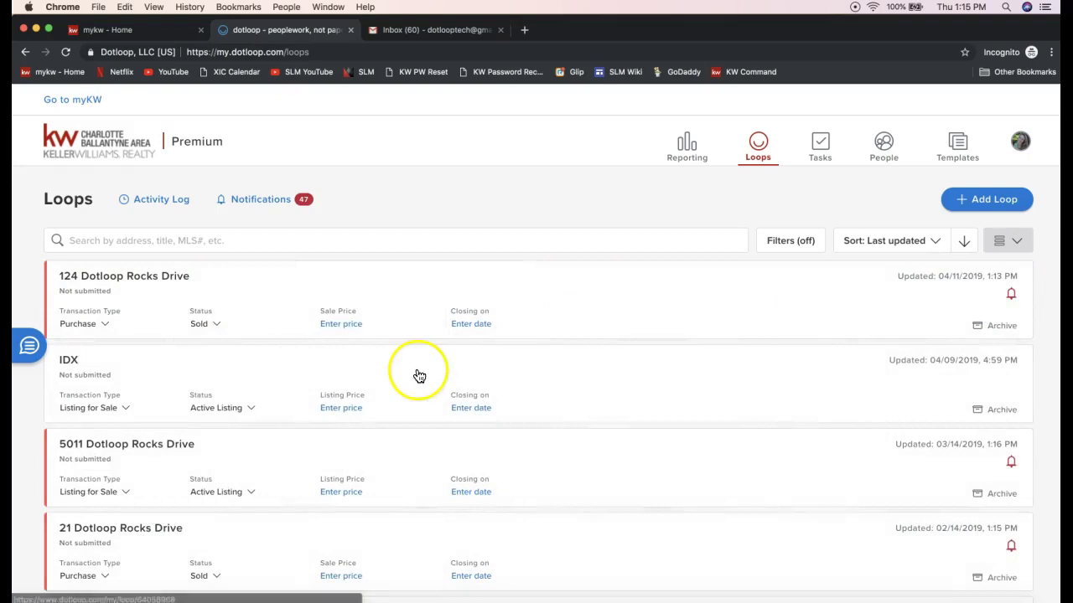
pyautogui.scroll(-1, 414, 374)
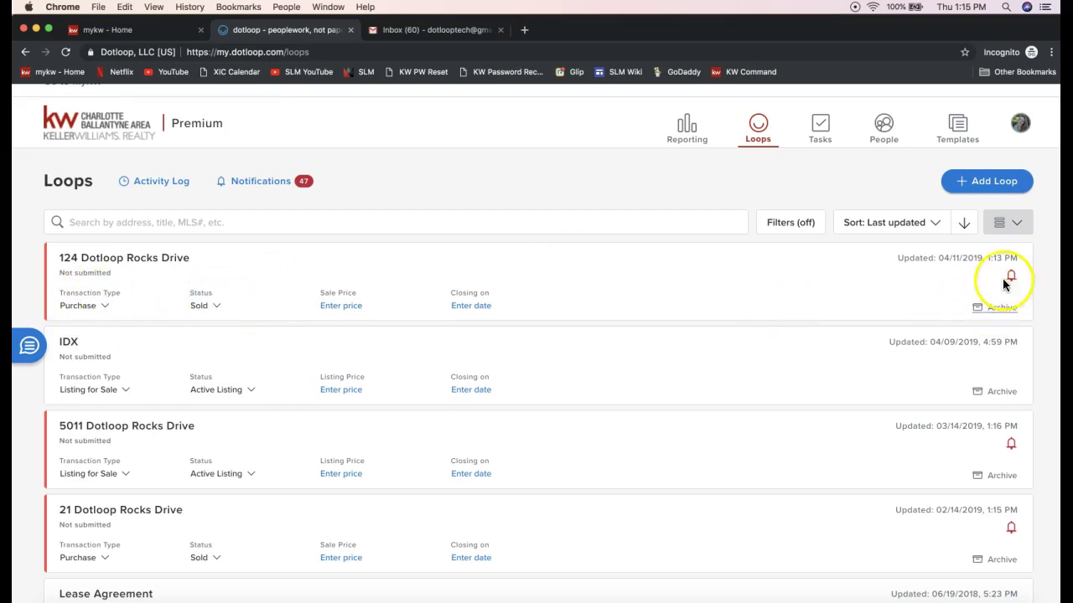
pyautogui.click(1013, 228)
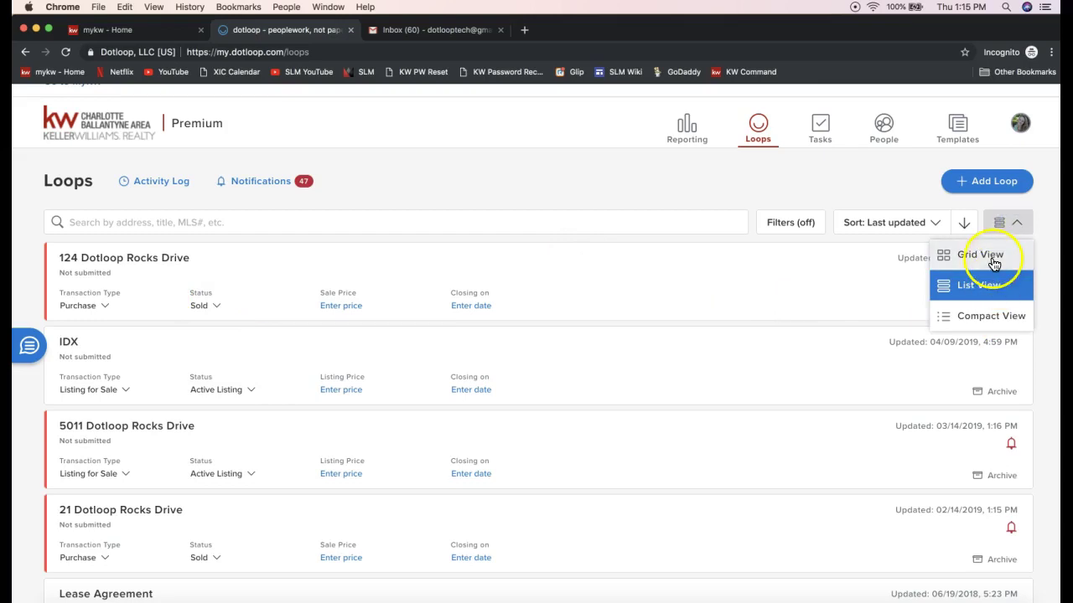
pyautogui.click(967, 327)
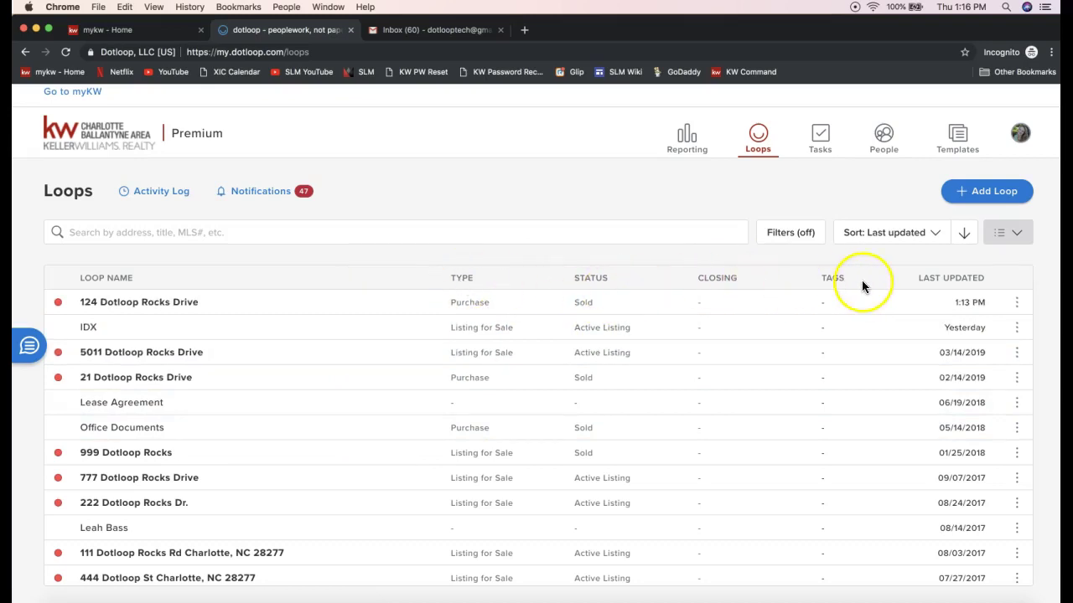
pyautogui.click(1016, 302)
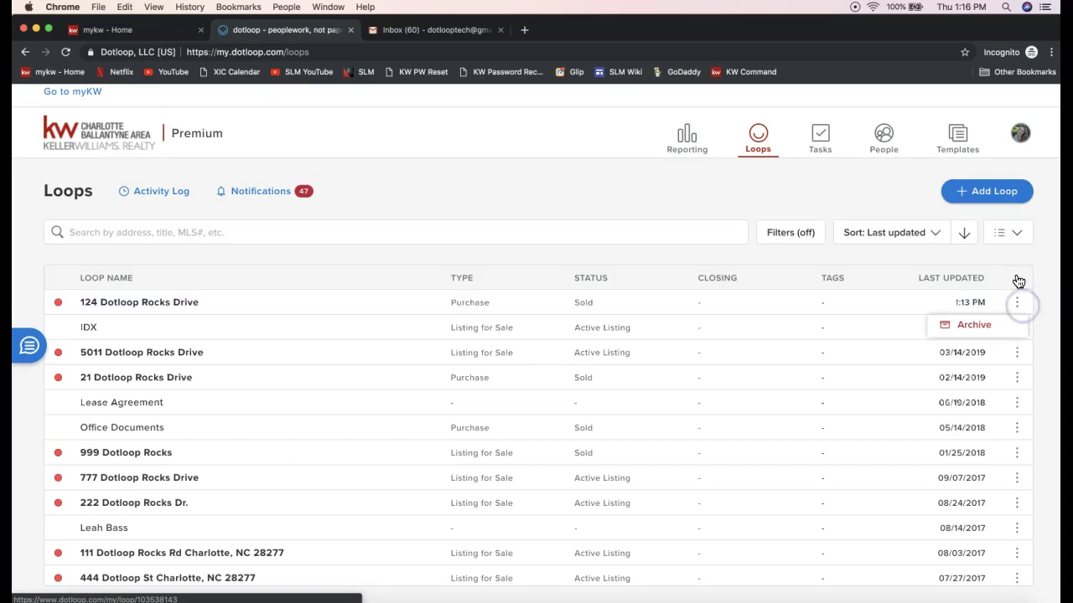
pyautogui.click(1018, 235)
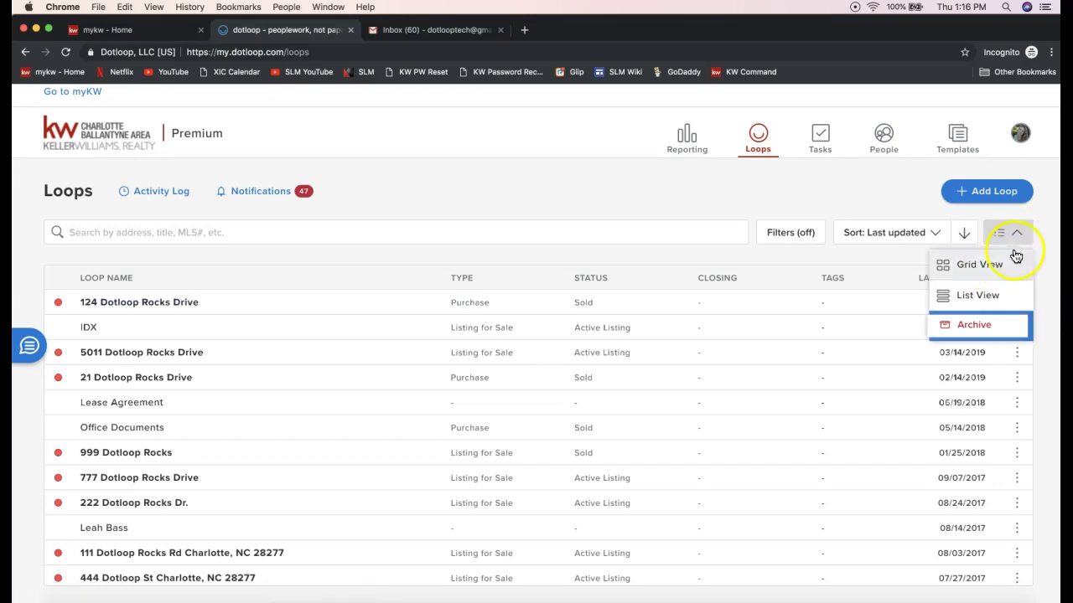
pyautogui.click(1040, 235)
pyautogui.click(1008, 234)
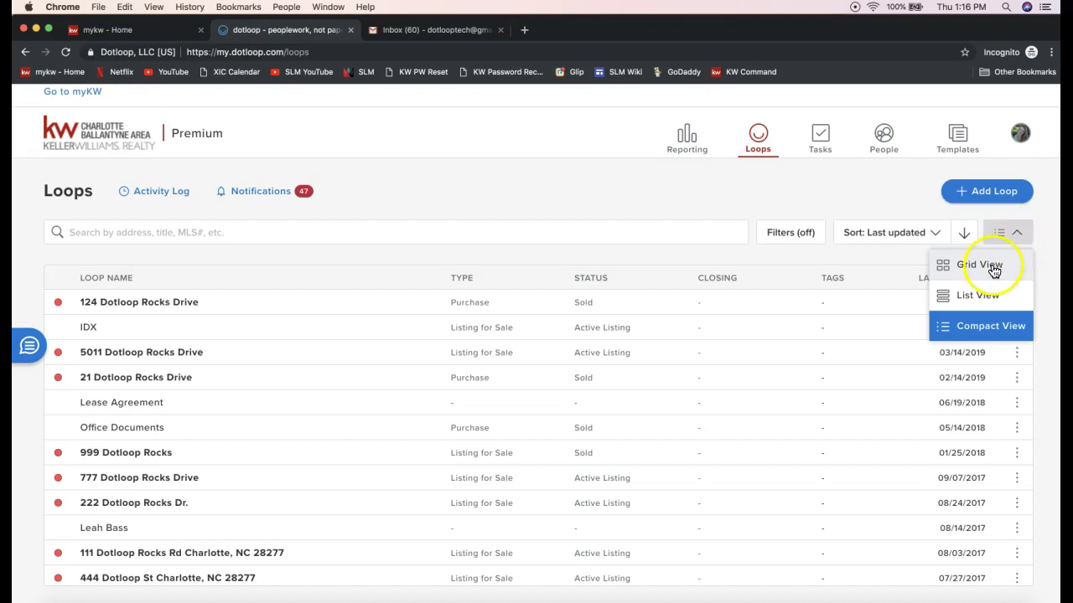
pyautogui.click(994, 272)
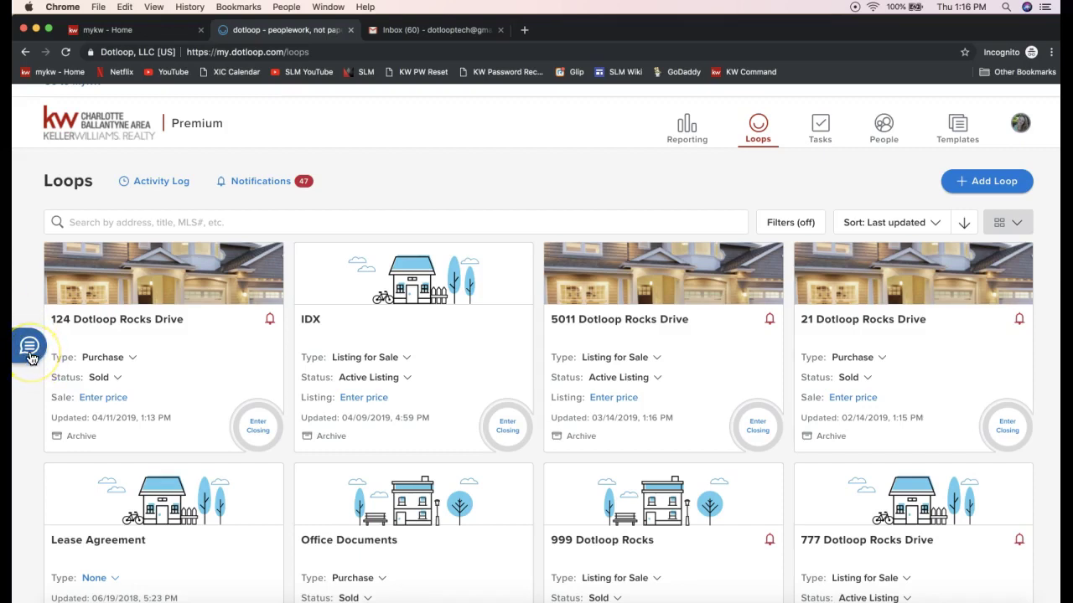
# - Open Messenger and start a new conversation addressed to a recipient's phone number
pyautogui.click(29, 347)
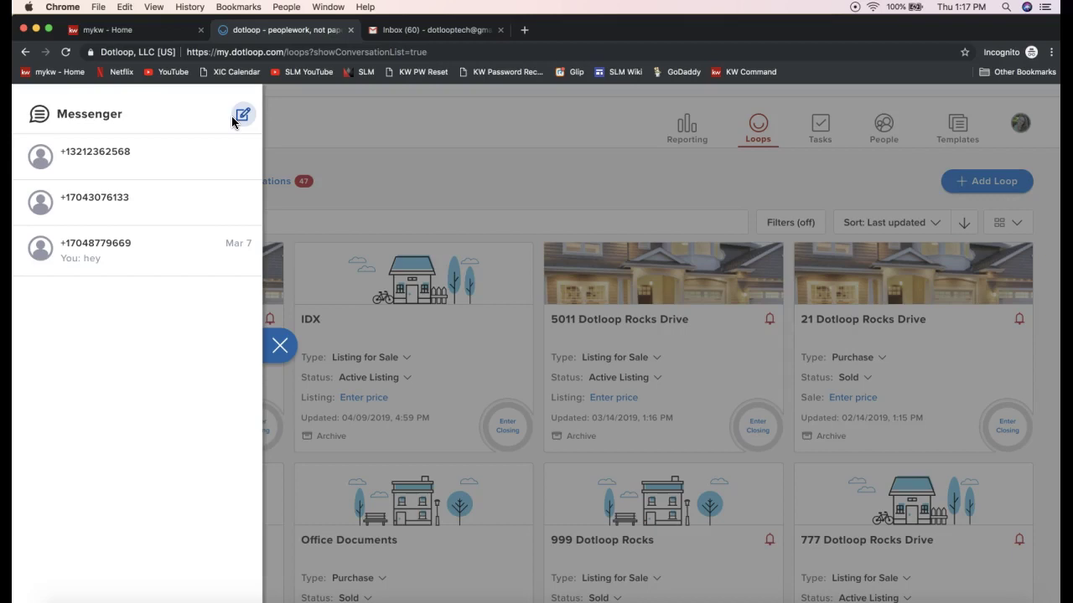
pyautogui.click(244, 124)
pyautogui.click(243, 121)
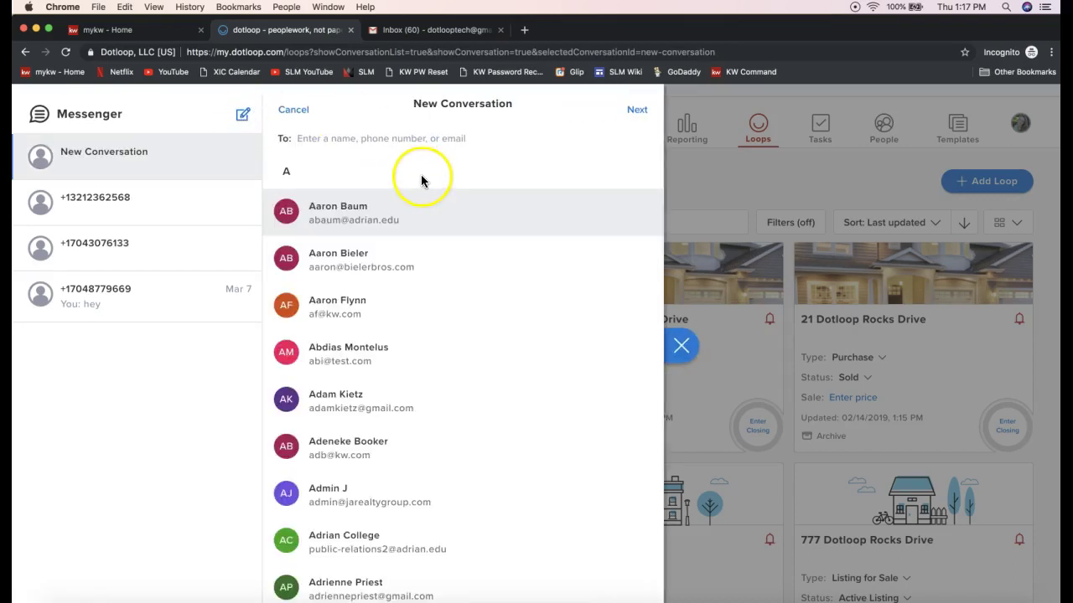
pyautogui.click(407, 141)
pyautogui.click(318, 141)
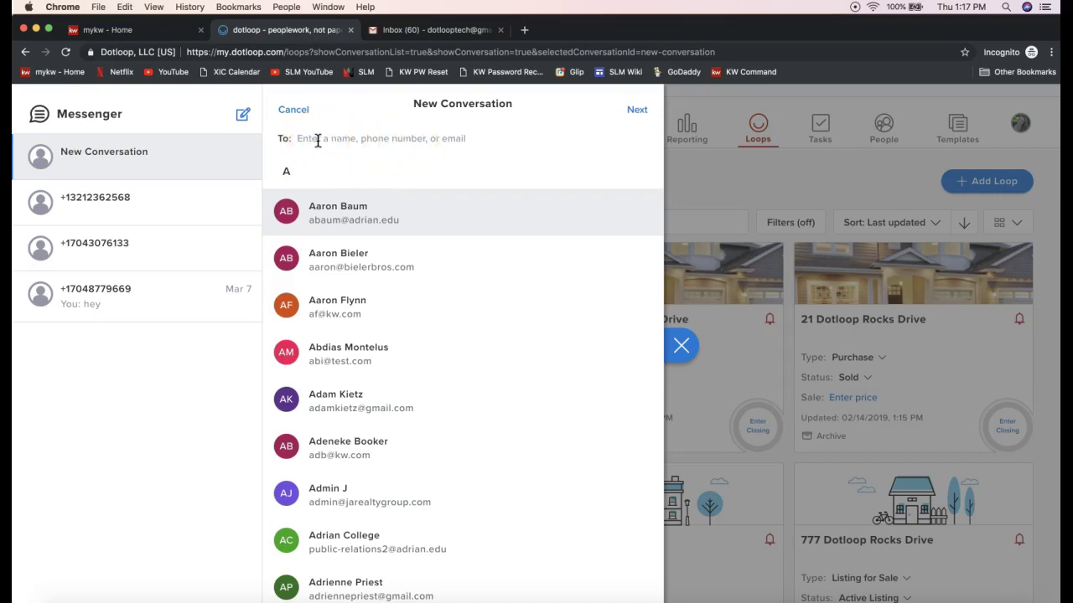
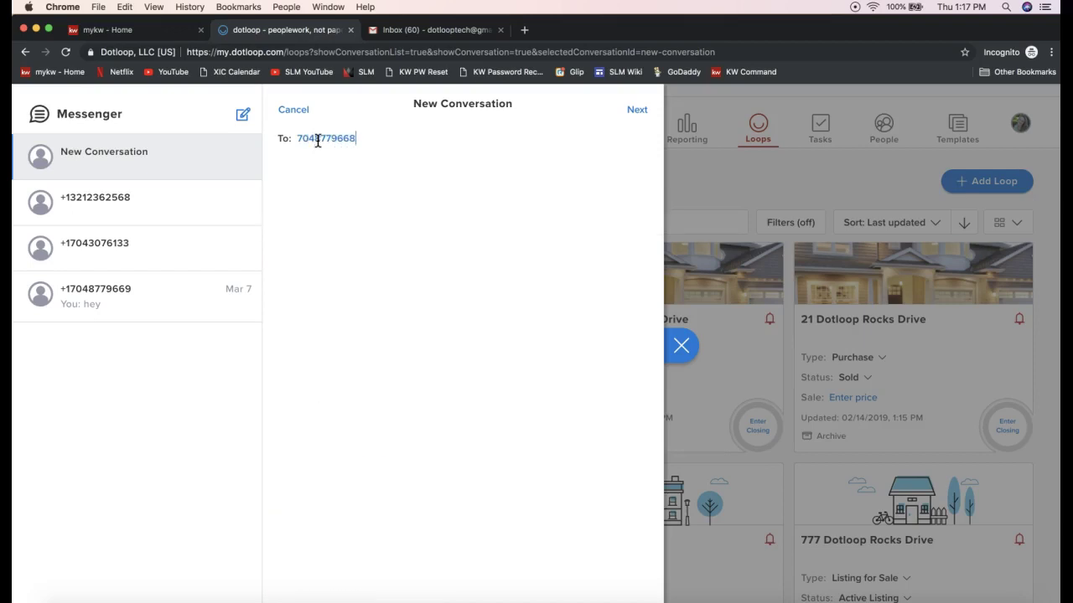
pyautogui.click(335, 146)
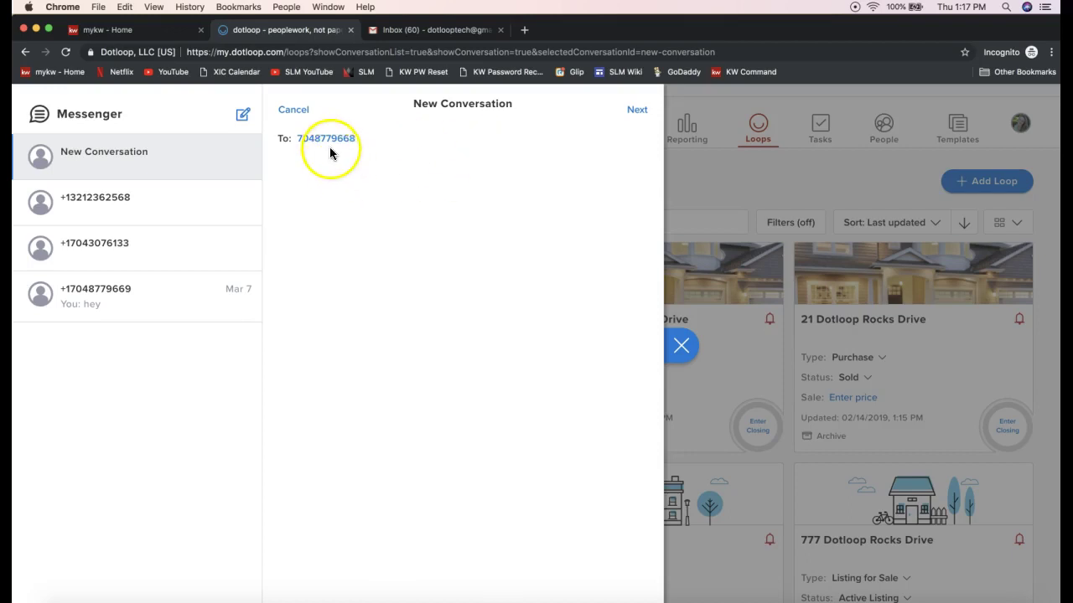
pyautogui.click(638, 113)
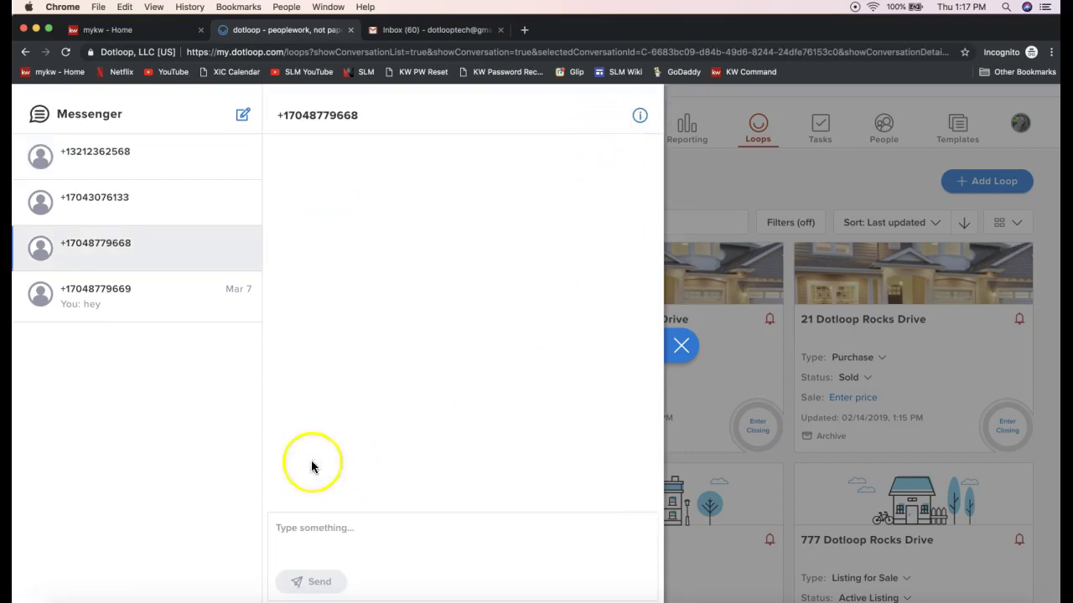
# - Write 'Hi! I am going to be sending over the contract shortly!' and send it
pyautogui.click(319, 527)
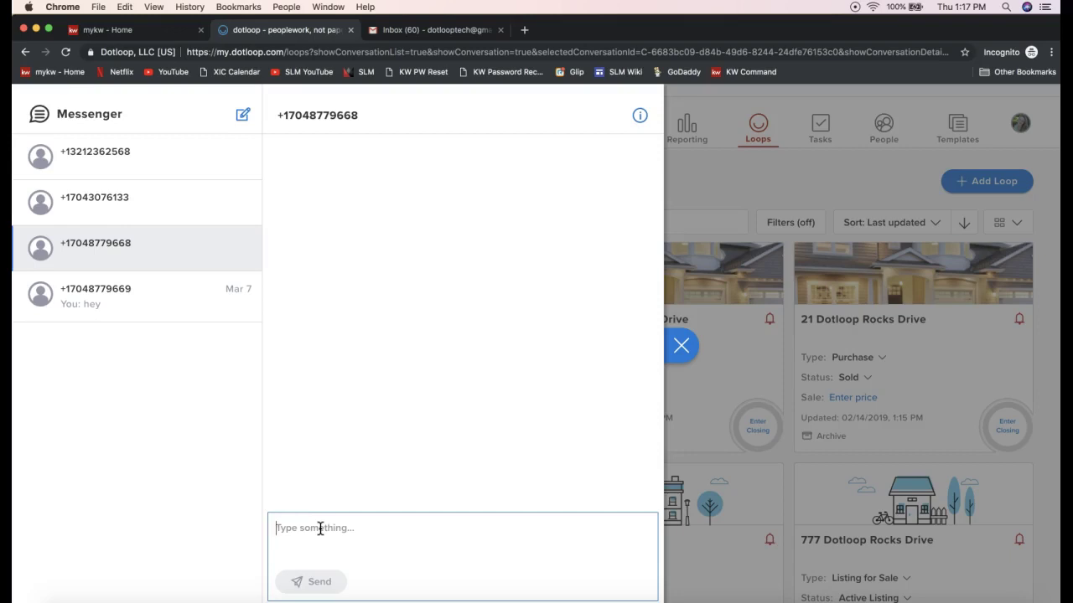
pyautogui.write('Hey')
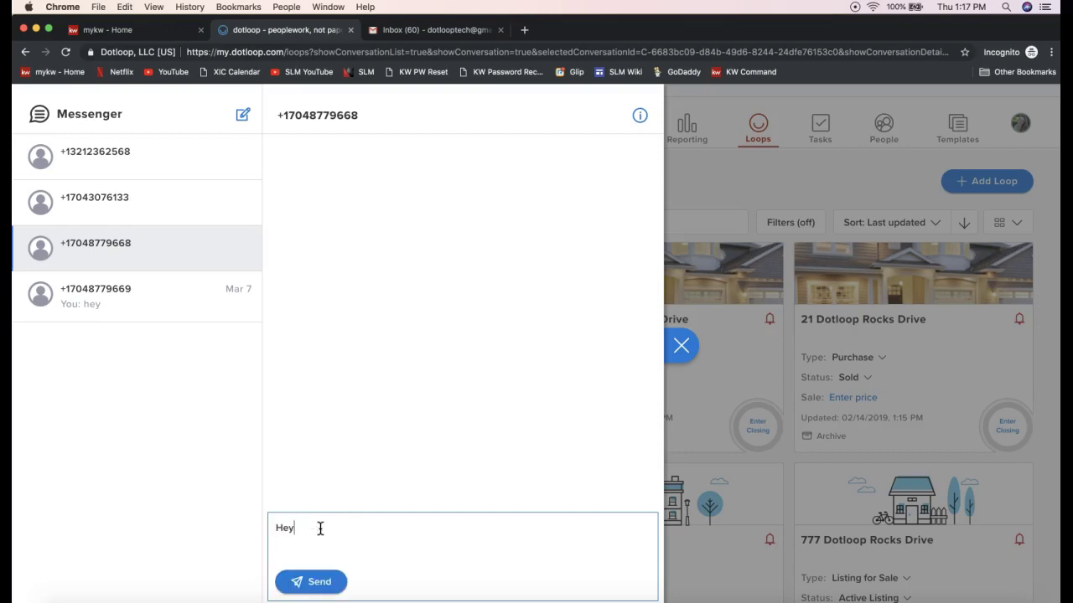
pyautogui.press('BackSpace')
pyautogui.press('BackSpace')
pyautogui.write('i! I am going  to be sending over the contract ')
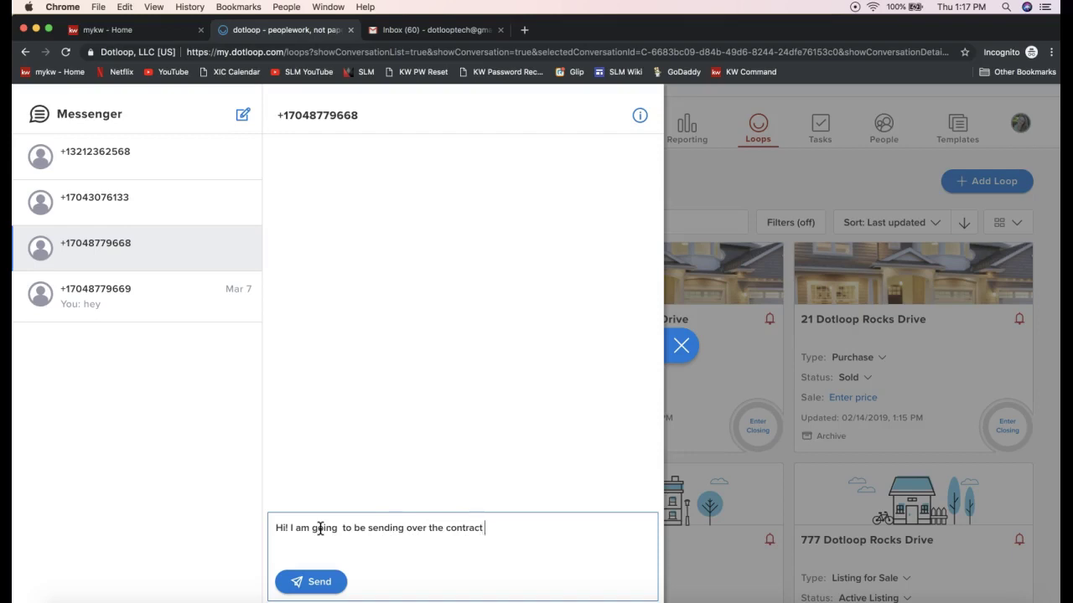
pyautogui.write('shortly!')
pyautogui.click(352, 113)
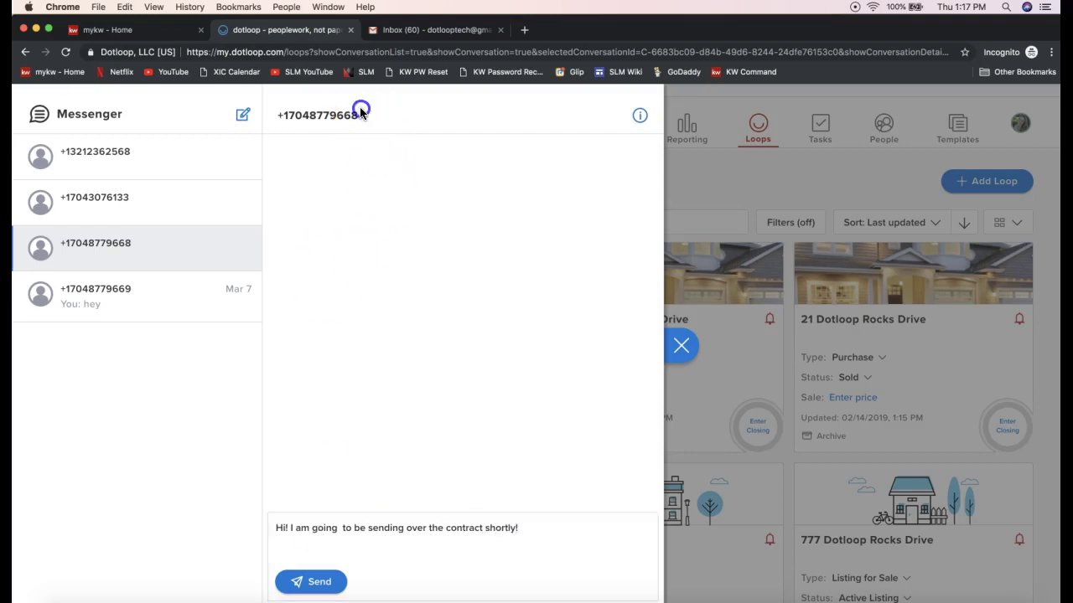
pyautogui.click(334, 590)
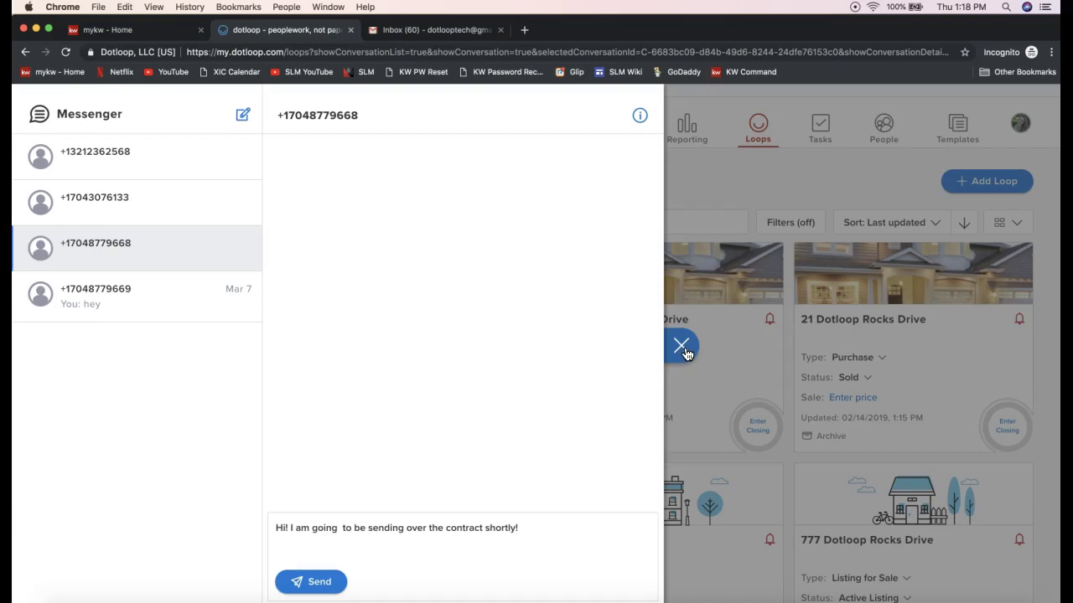
# - Close Messenger, reopen its conversation list, then close it again
pyautogui.click(685, 354)
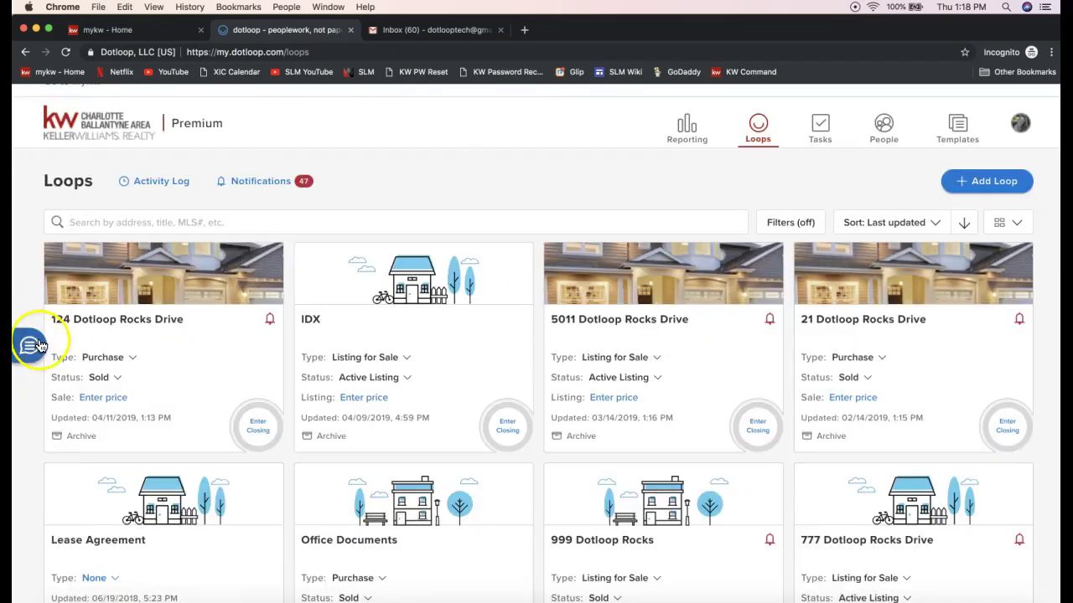
pyautogui.click(34, 346)
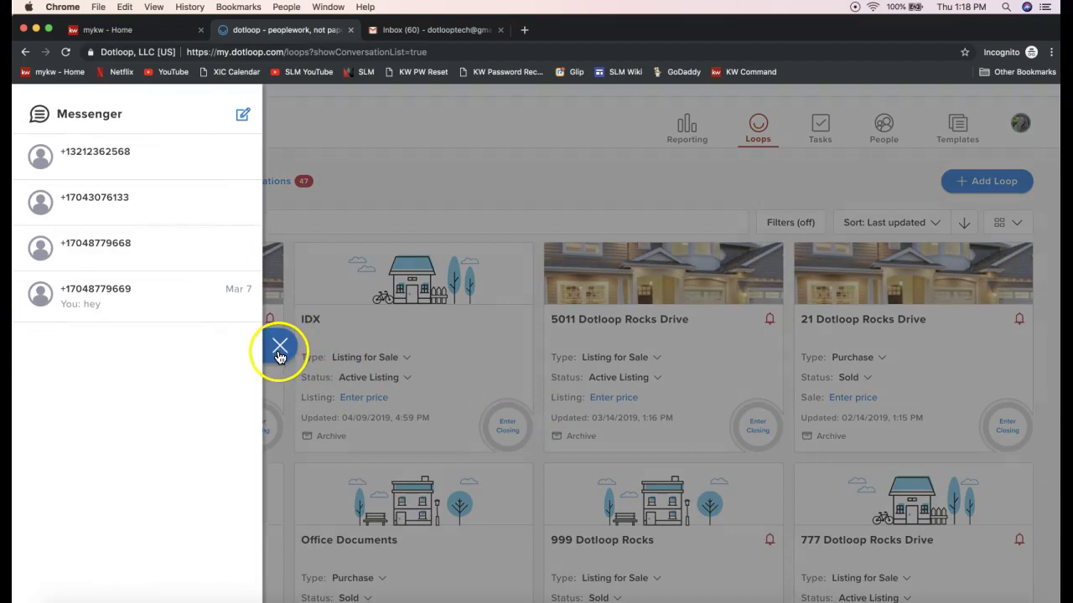
pyautogui.click(279, 350)
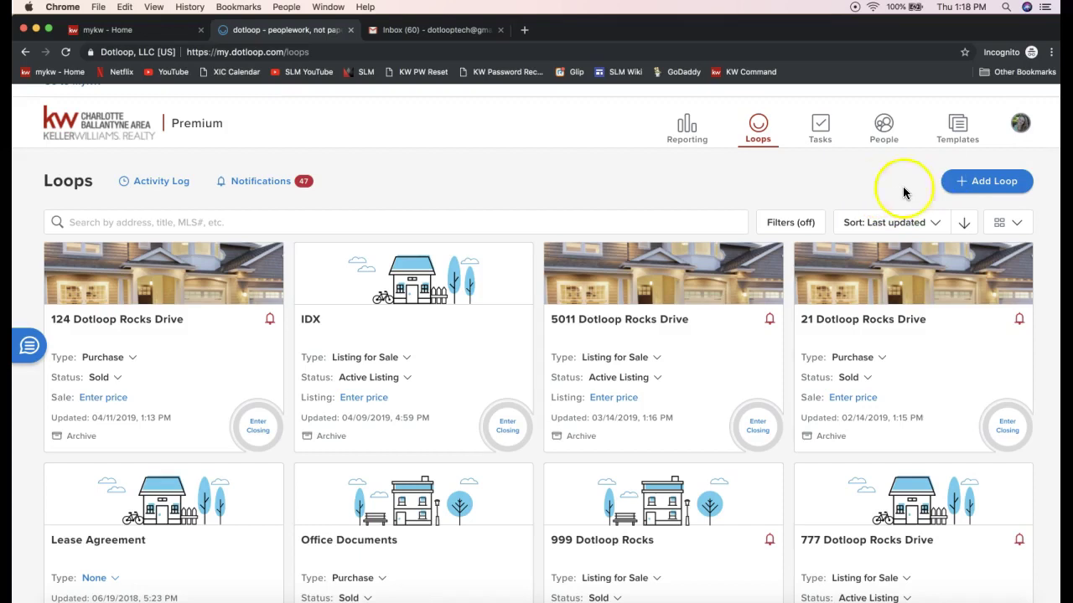
# - Begin a new loop and fill the property address from the second 1204 suggestion
pyautogui.click(1001, 188)
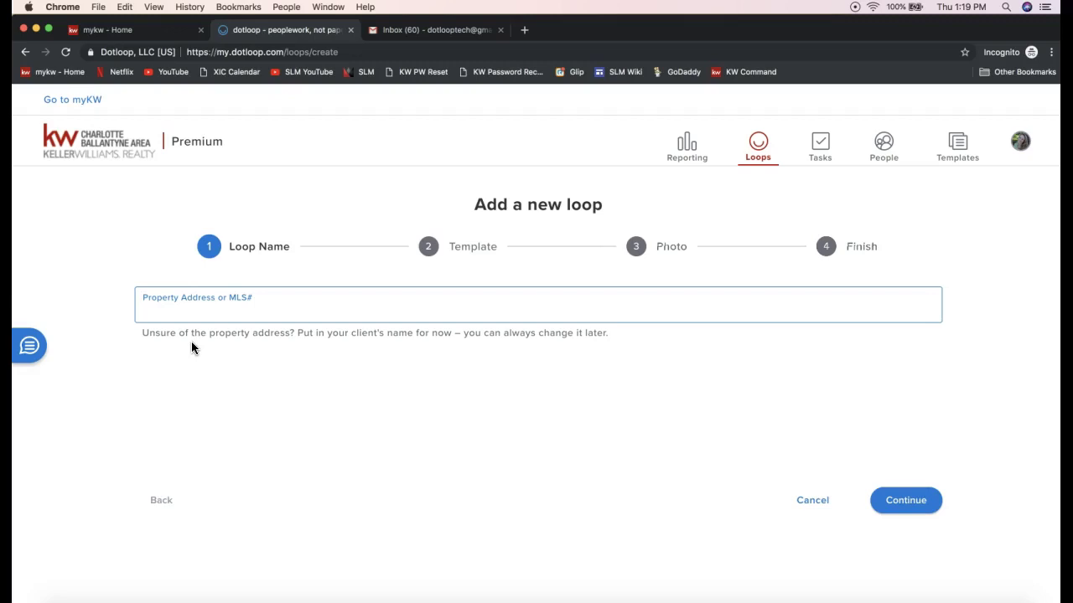
pyautogui.write('1294')
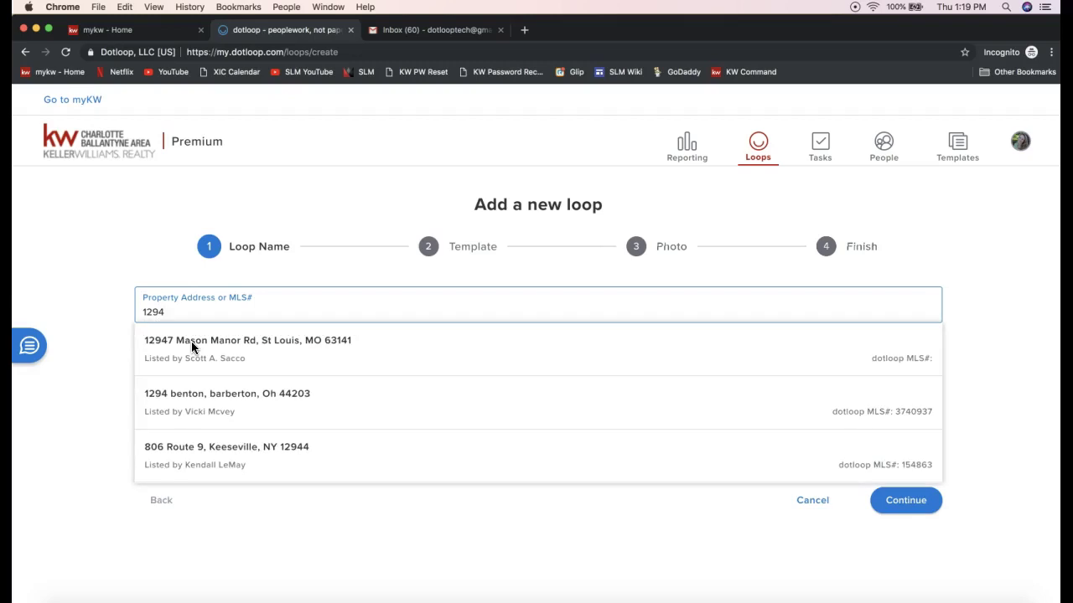
pyautogui.press('BackSpace')
pyautogui.press('BackSpace')
pyautogui.write('04')
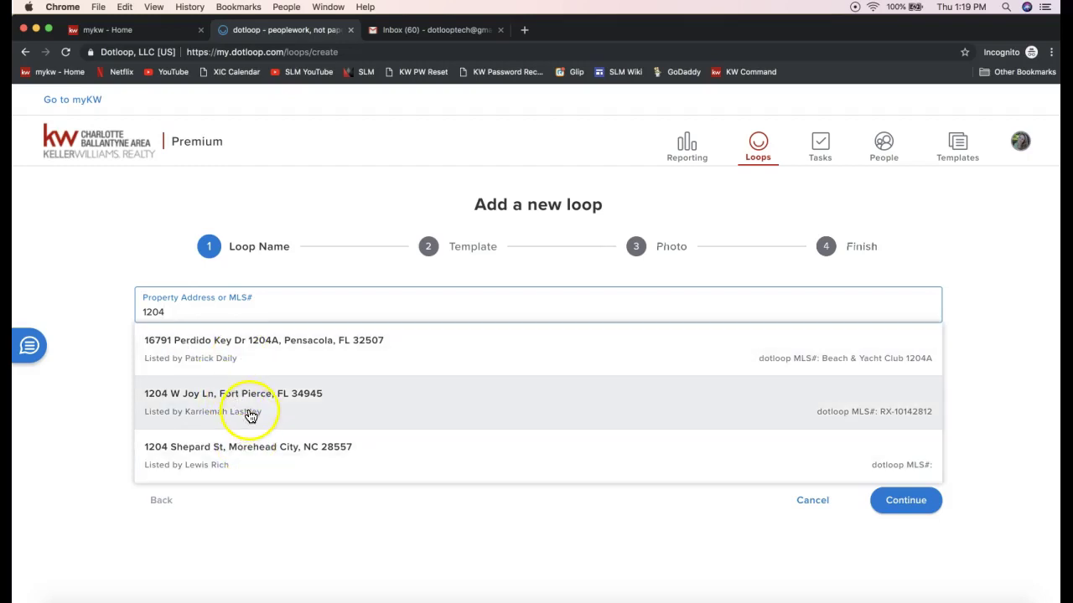
pyautogui.click(259, 382)
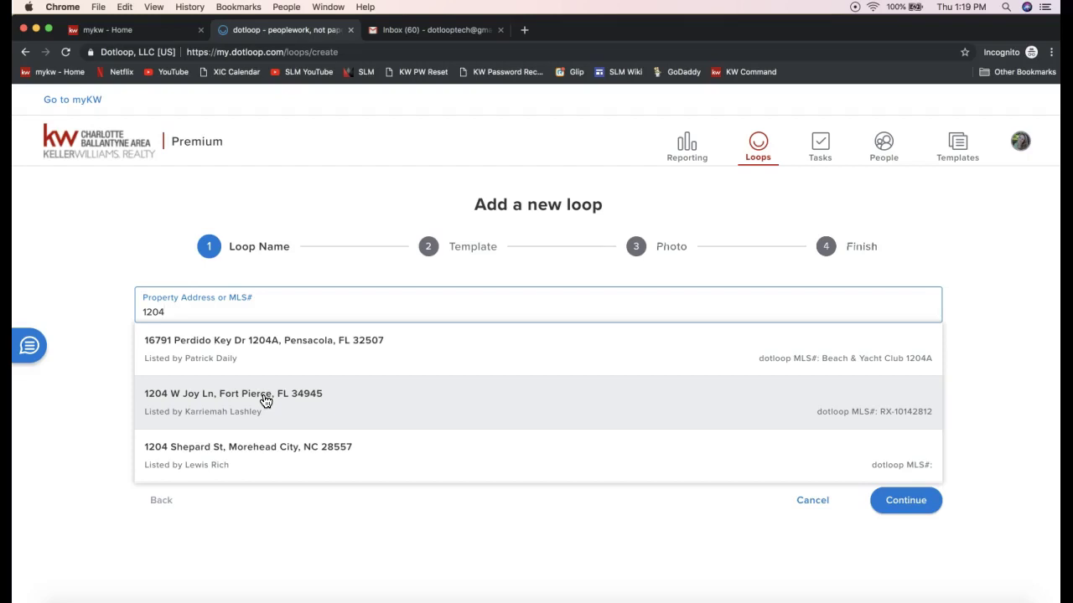
pyautogui.click(211, 419)
pyautogui.click(215, 412)
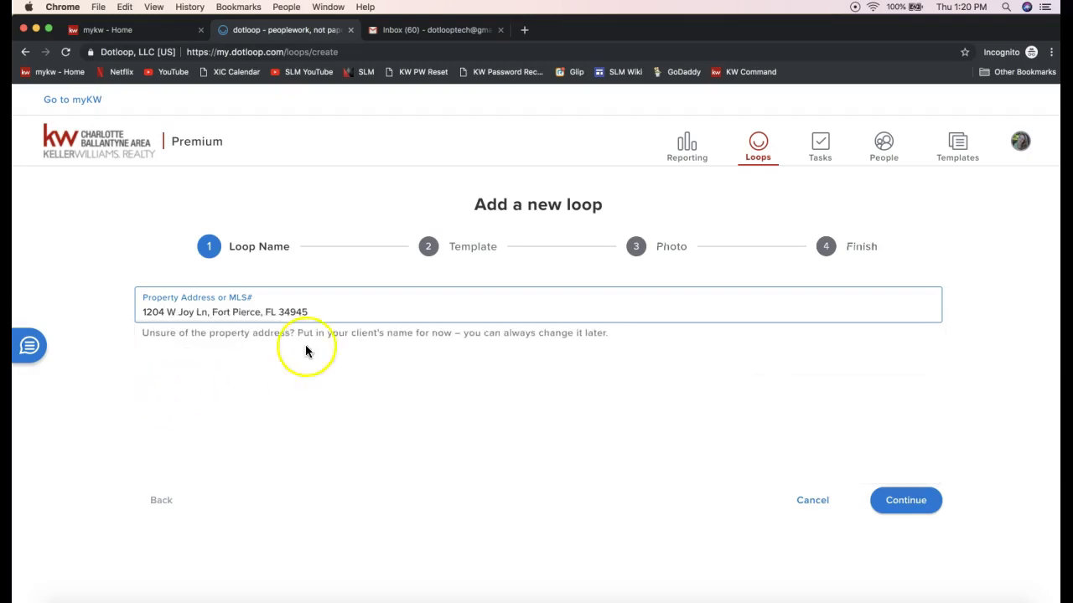
# - Replace the loop address with '1204 Dotloop Rocks Drive' and continue to the Template step
pyautogui.tripleClick(300, 312)
pyautogui.write('1204')
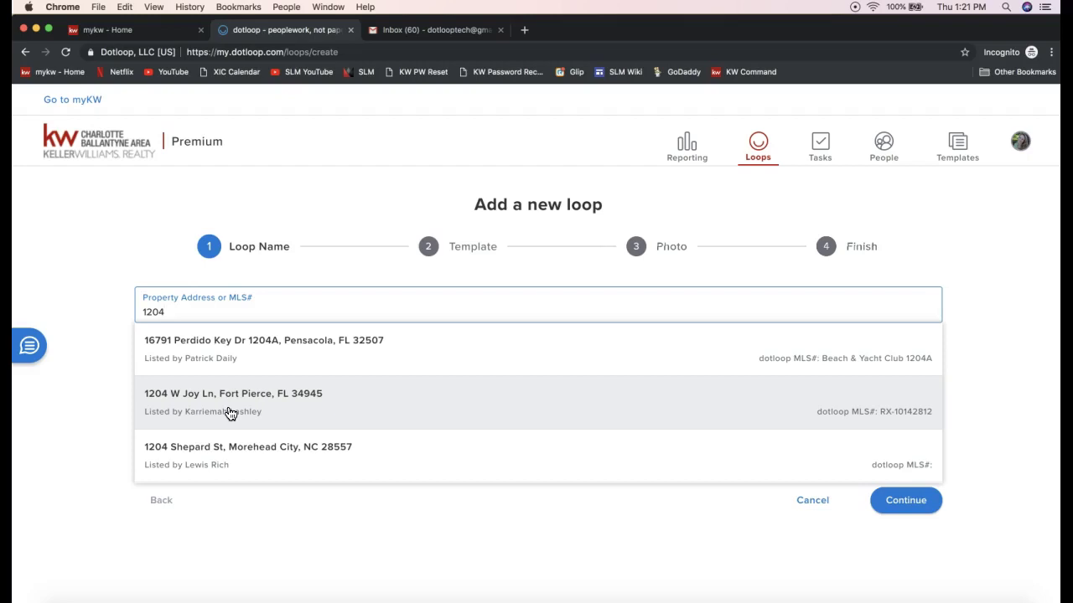
pyautogui.write('Dotloop ')
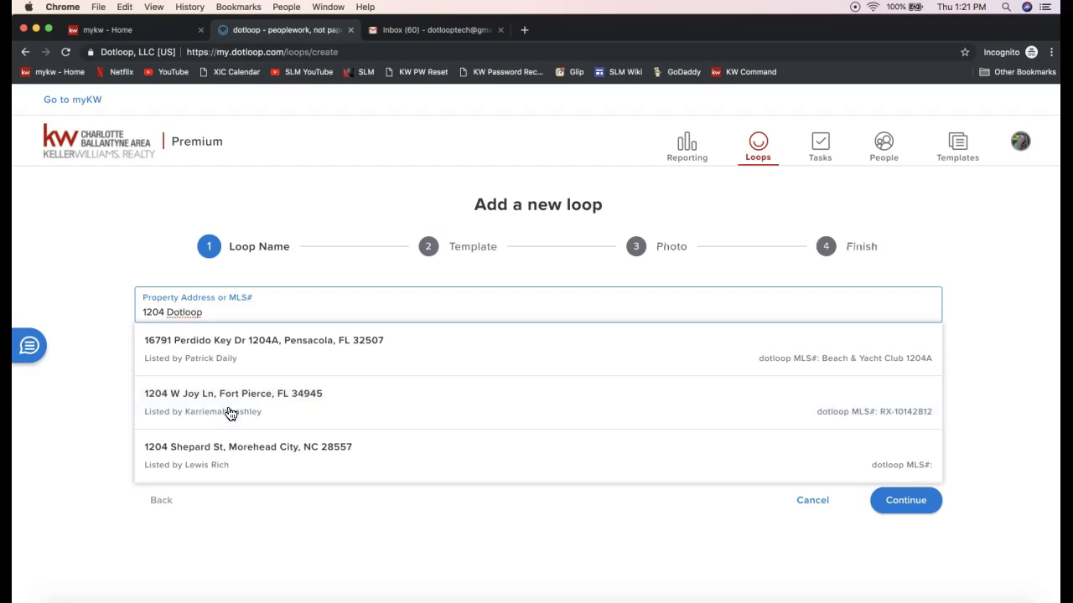
pyautogui.write('Rocks Drive')
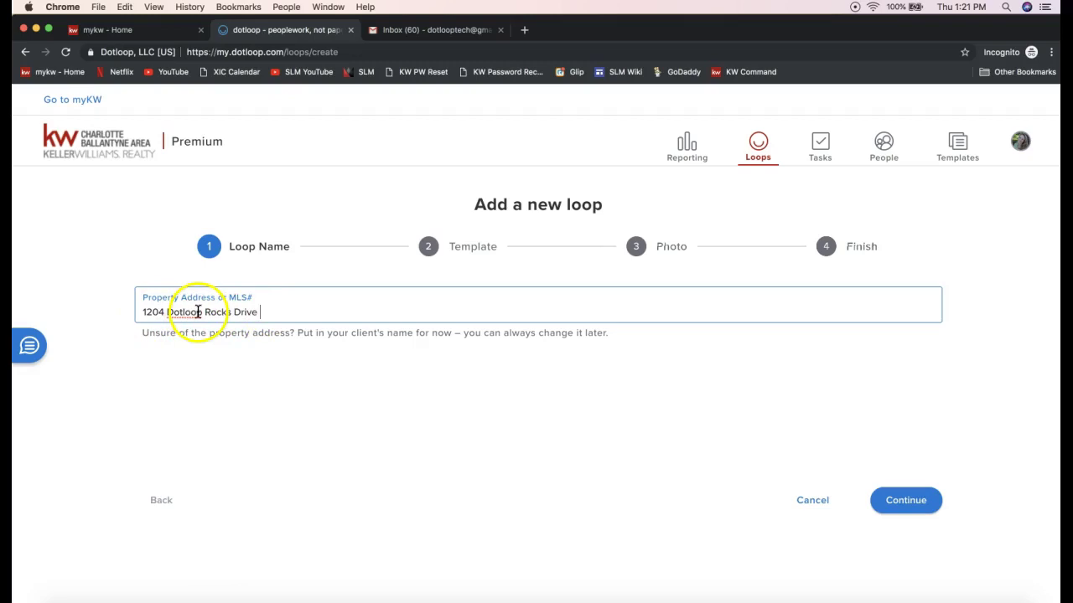
pyautogui.click(914, 510)
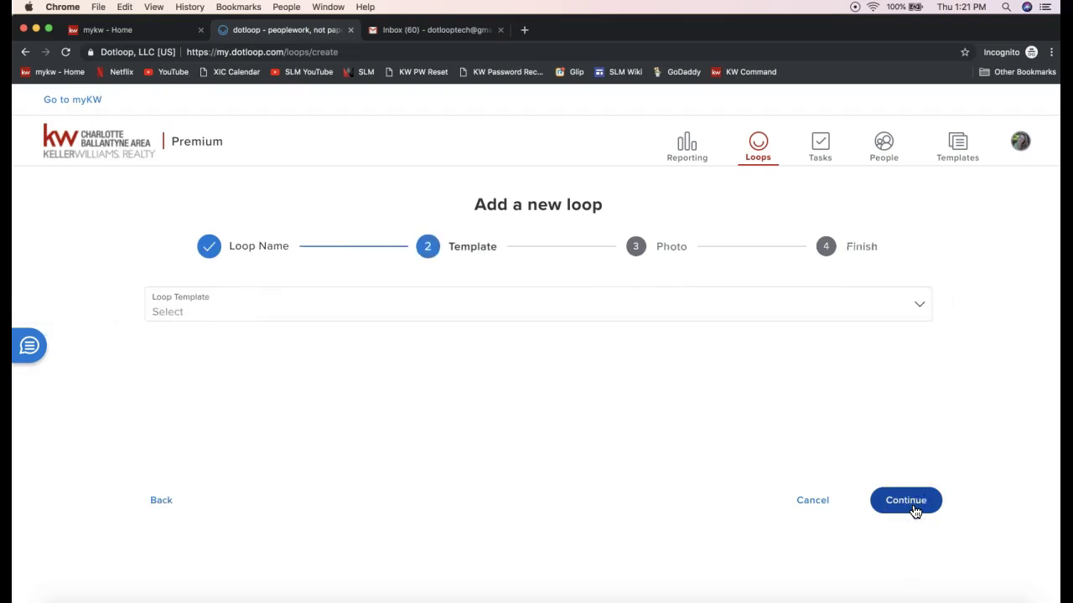
# - Close the Loop Template list without choosing a template and continue to the Photo step
pyautogui.click(310, 315)
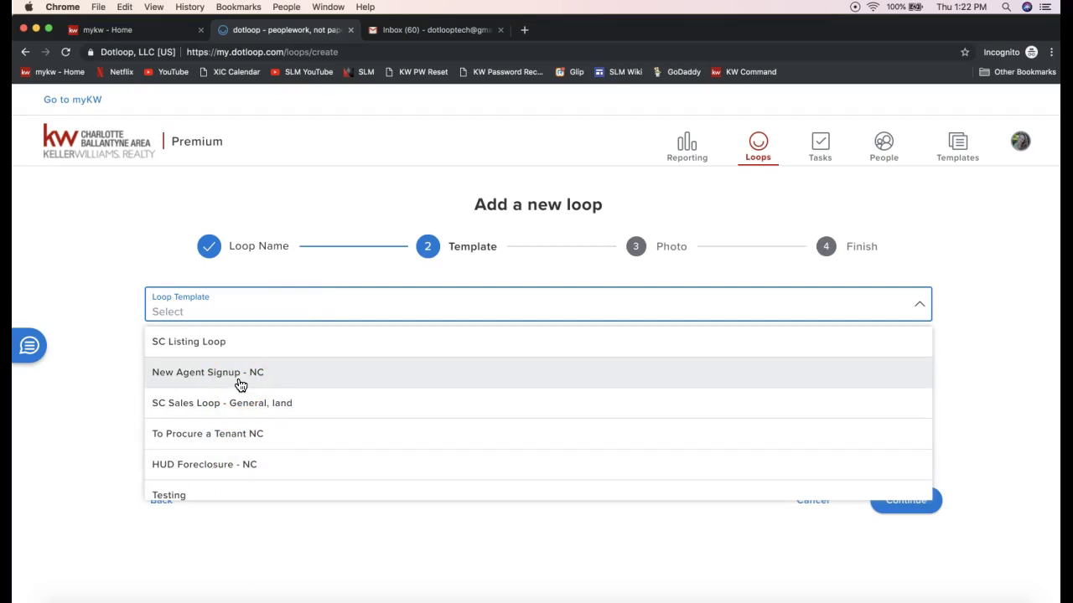
pyautogui.click(206, 295)
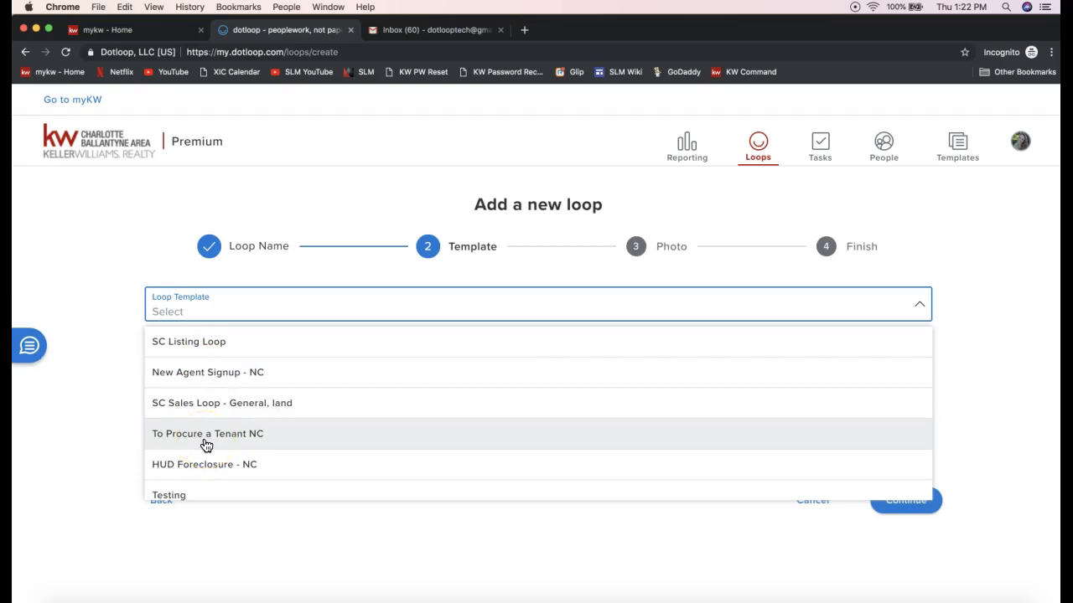
pyautogui.click(306, 182)
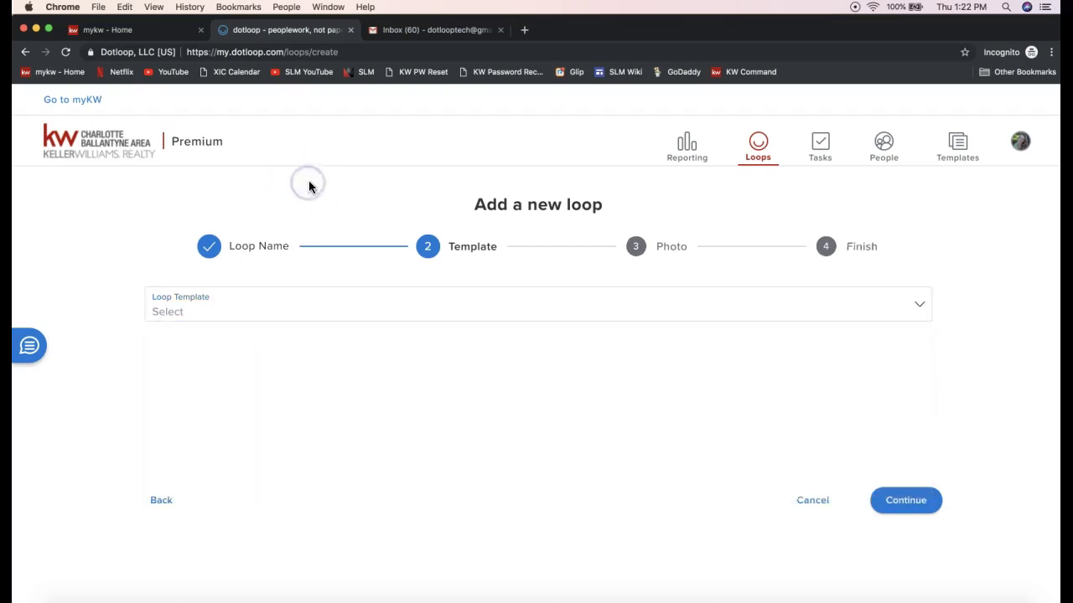
pyautogui.click(782, 508)
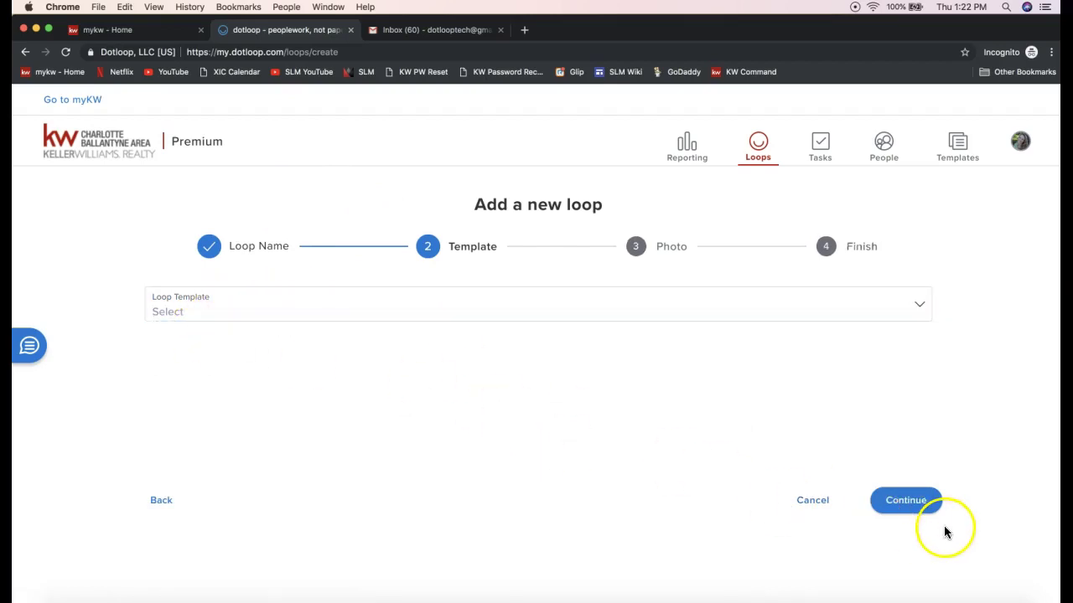
pyautogui.click(905, 501)
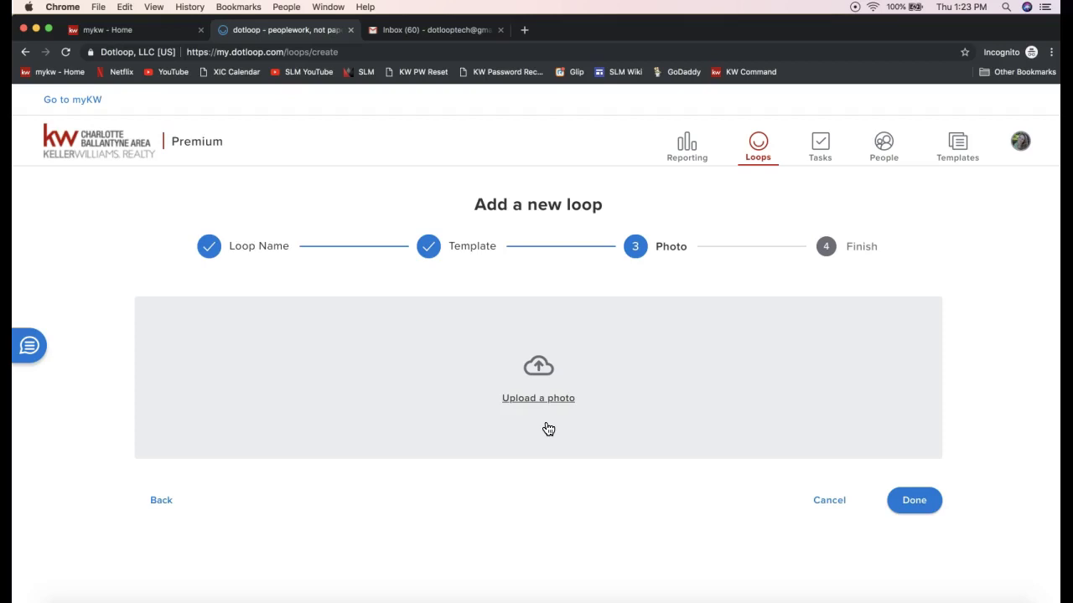
# - Upload Home.jpg from the Desktop as the loop's photo
pyautogui.click(539, 407)
pyautogui.click(532, 400)
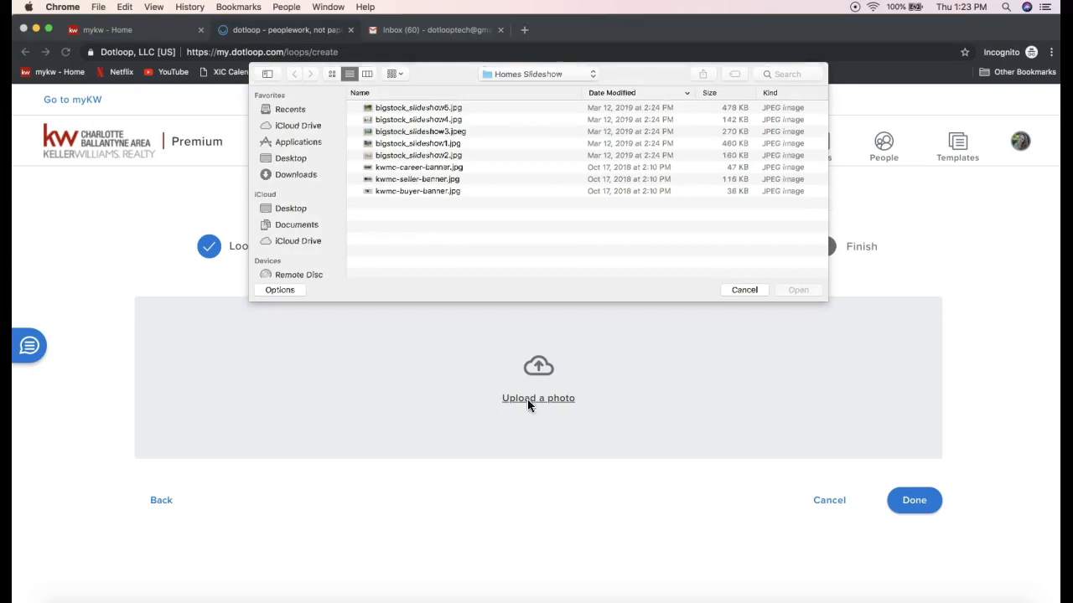
pyautogui.click(292, 162)
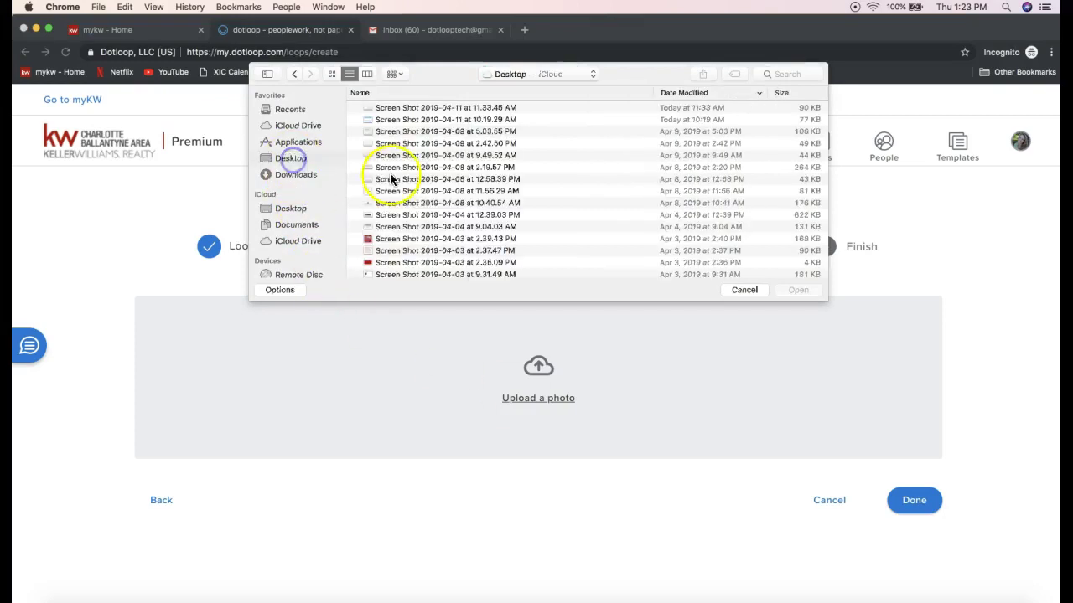
pyautogui.scroll(-10, 415, 201)
pyautogui.scroll(-5, 415, 201)
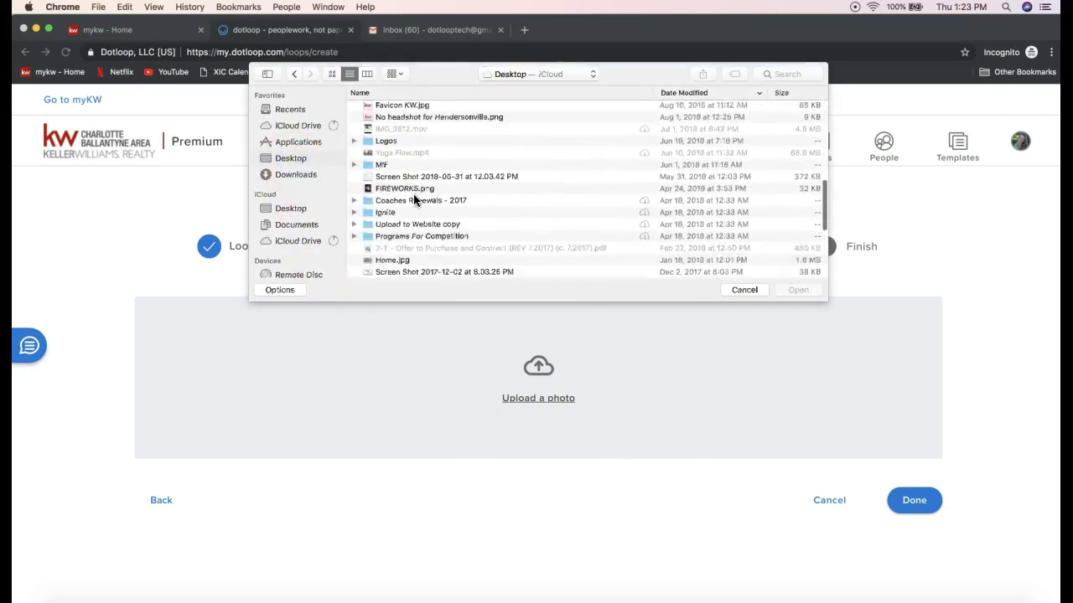
pyautogui.click(394, 199)
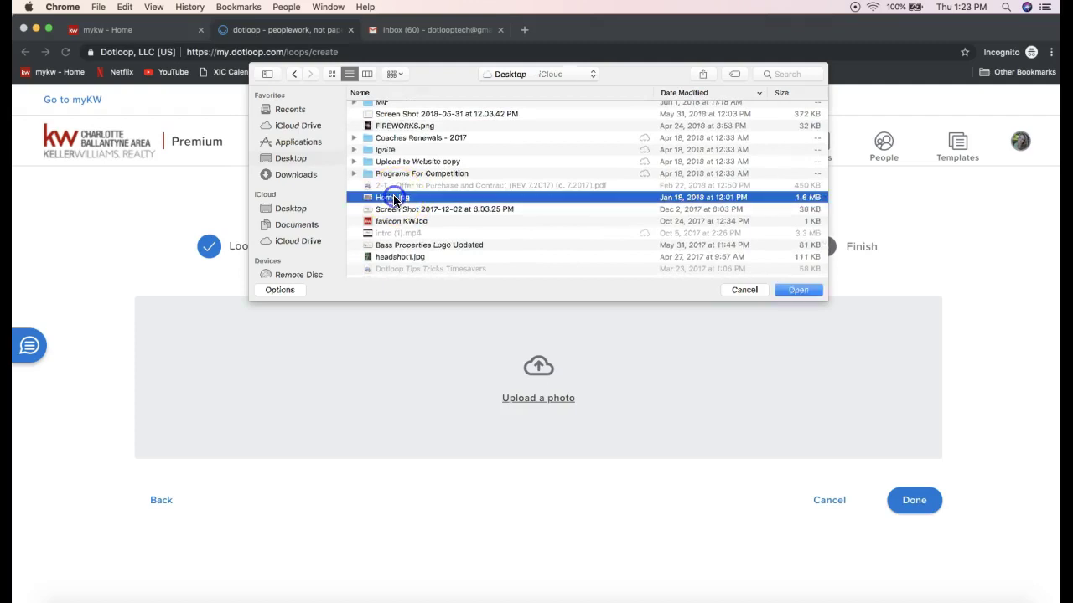
pyautogui.doubleClick(388, 198)
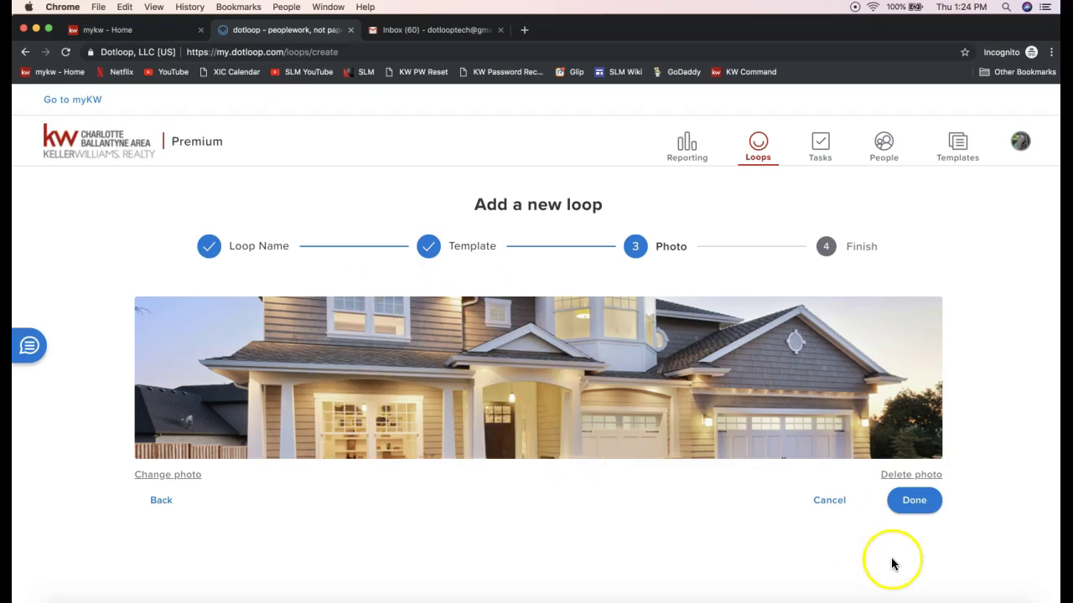
# - Complete the wizard with Done, then open the new loop with View Loop
pyautogui.click(913, 503)
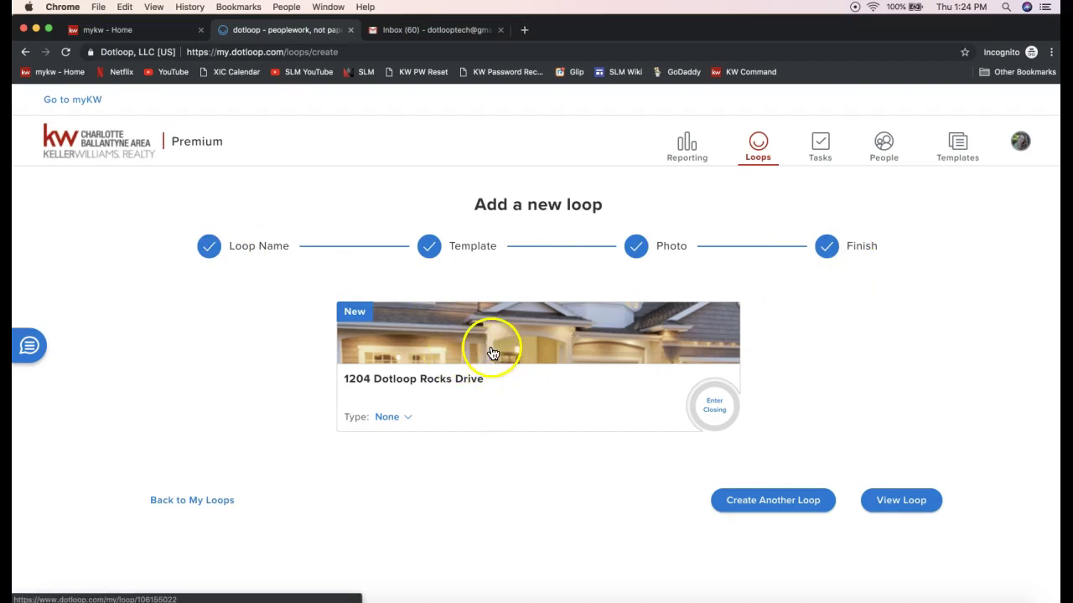
pyautogui.click(893, 513)
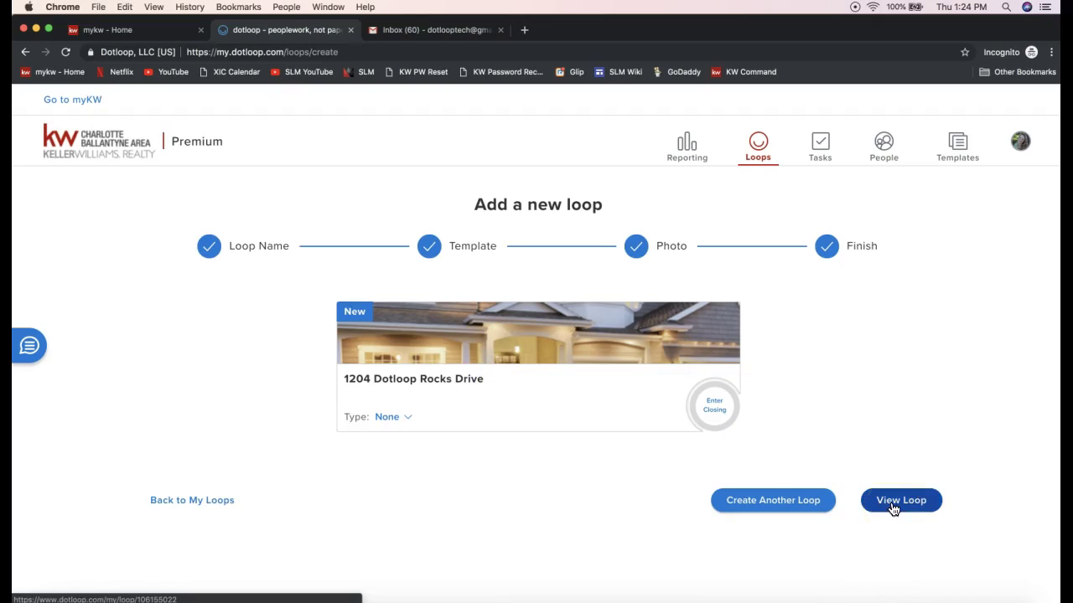
pyautogui.click(893, 510)
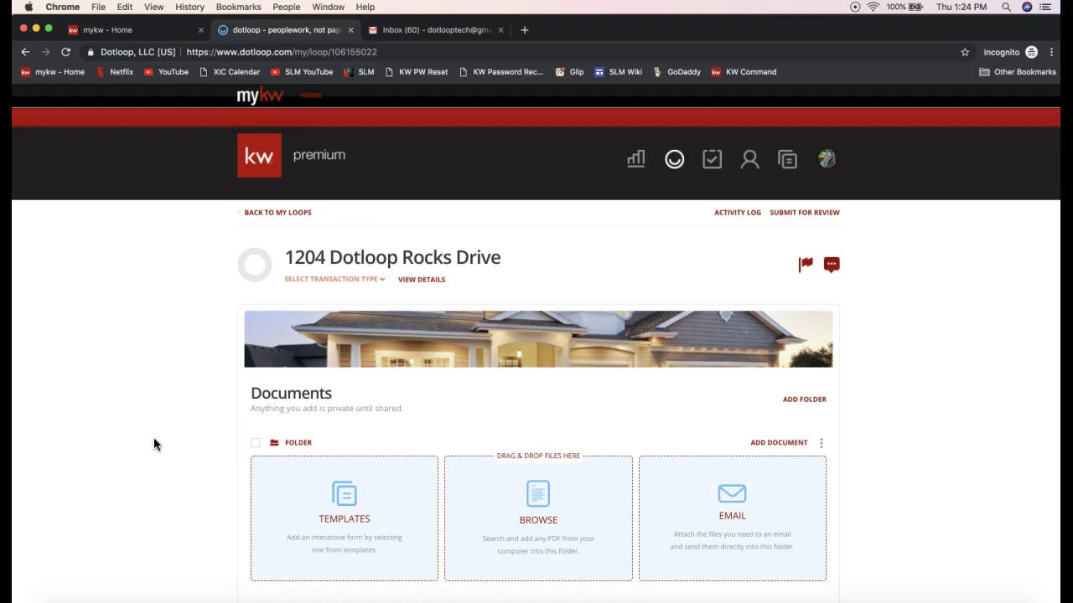
# - Scroll down the loop page to the People section and highlight its heading
pyautogui.scroll(-1, 153, 444)
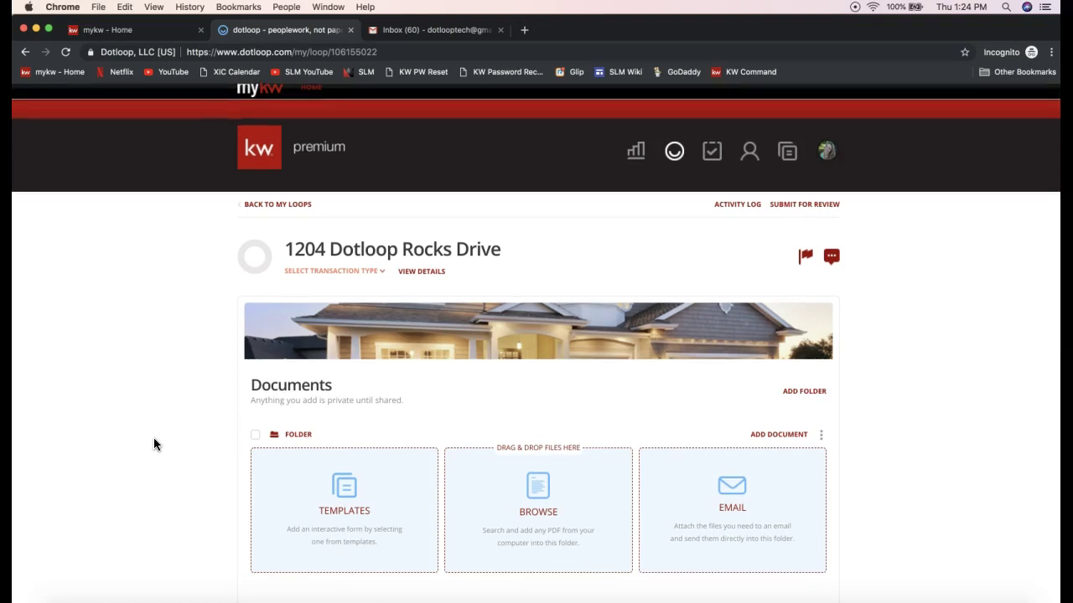
pyautogui.scroll(-10, 153, 444)
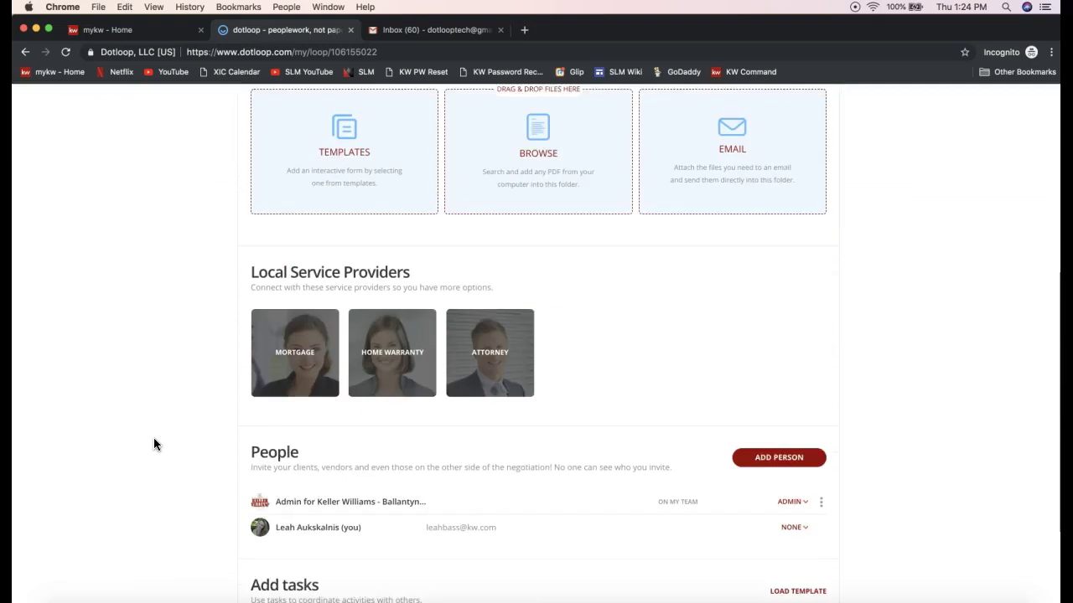
pyautogui.doubleClick(269, 342)
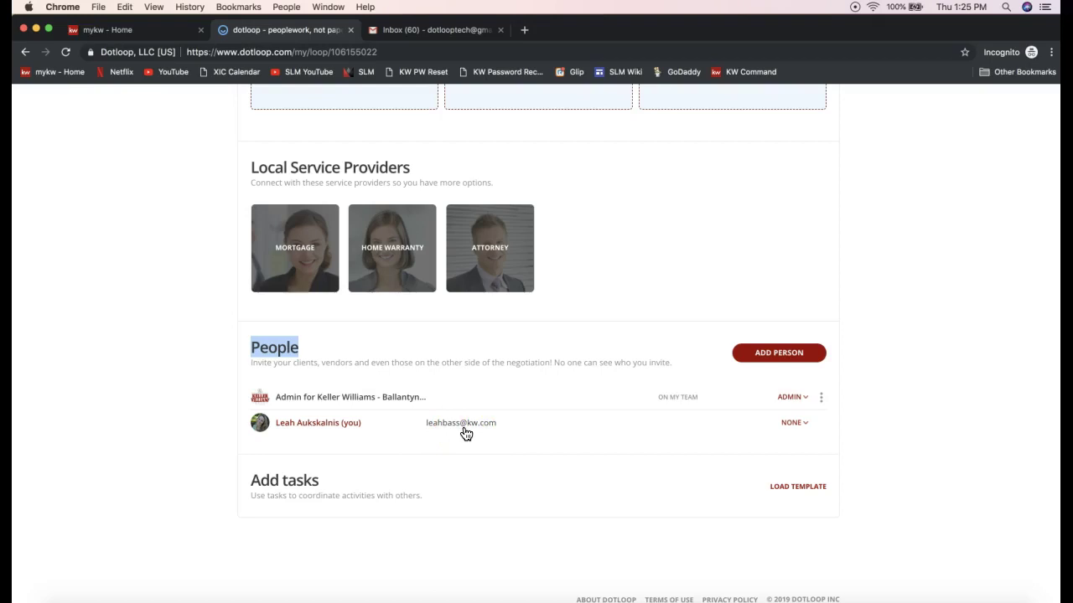
pyautogui.click(891, 379)
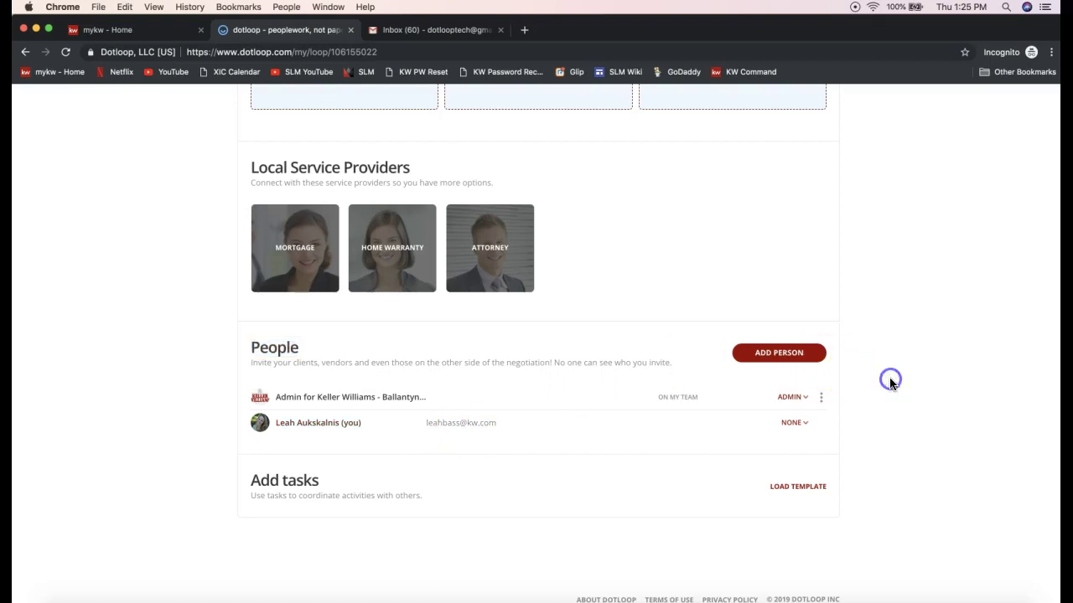
pyautogui.click(773, 377)
# - Open the Add person form, decline the viewer popup, and enter the contact's full name
pyautogui.click(777, 352)
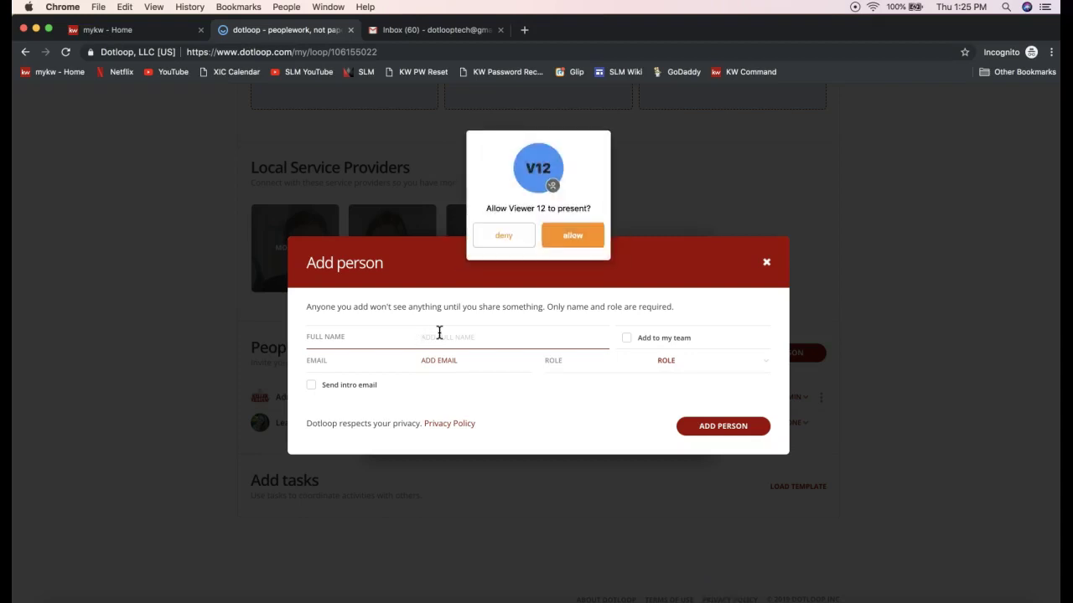
pyautogui.click(503, 234)
pyautogui.click(450, 337)
pyautogui.write('T')
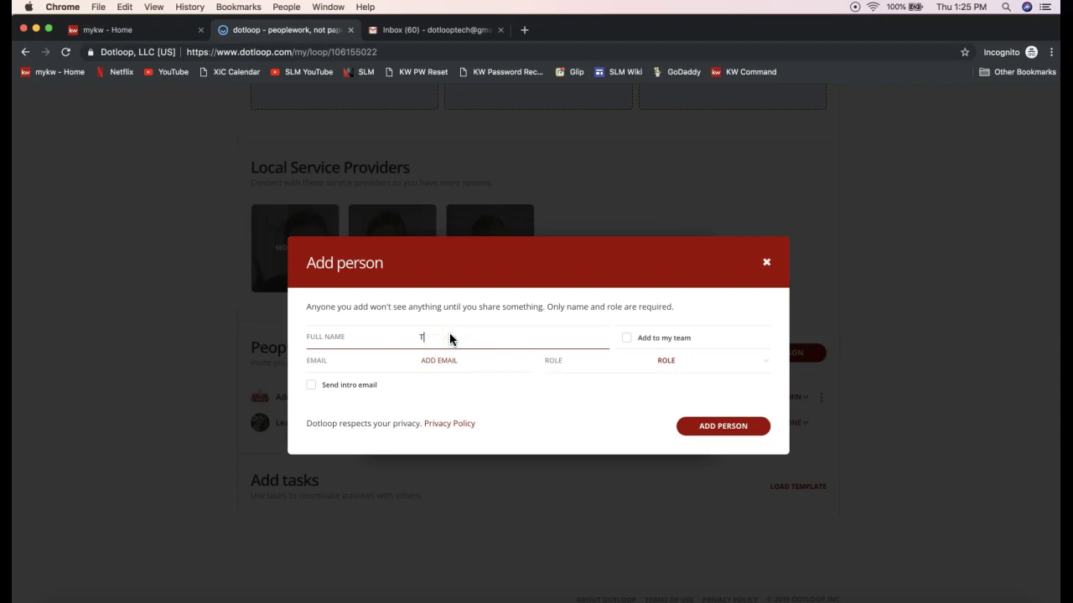
pyautogui.write('on')
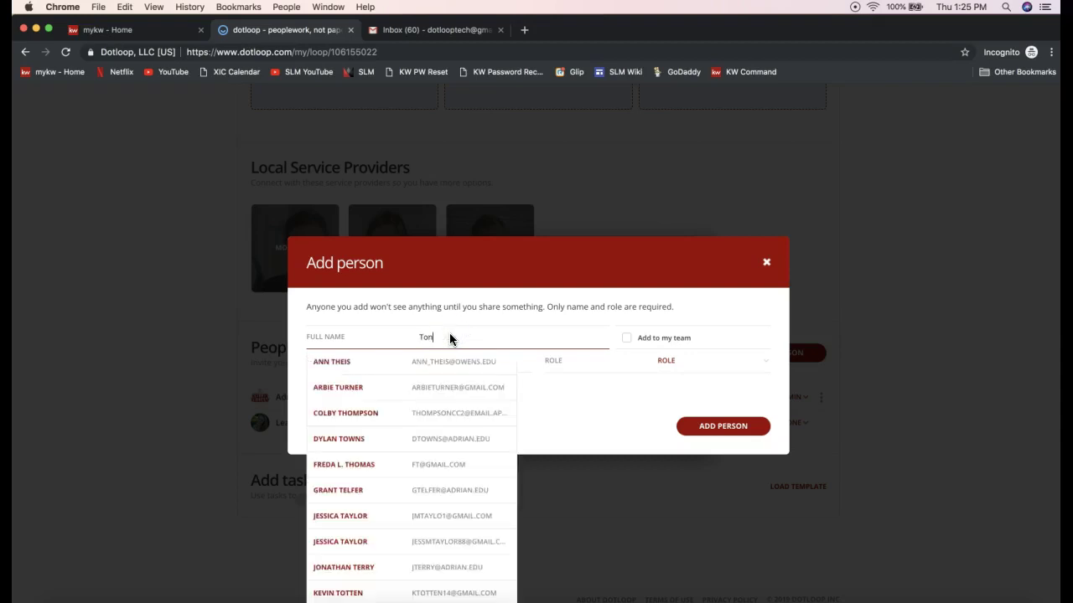
pyautogui.write('y Starks')
# - Pick the matching saved contact suggestion and select the filled-in e-mail address
pyautogui.click(442, 346)
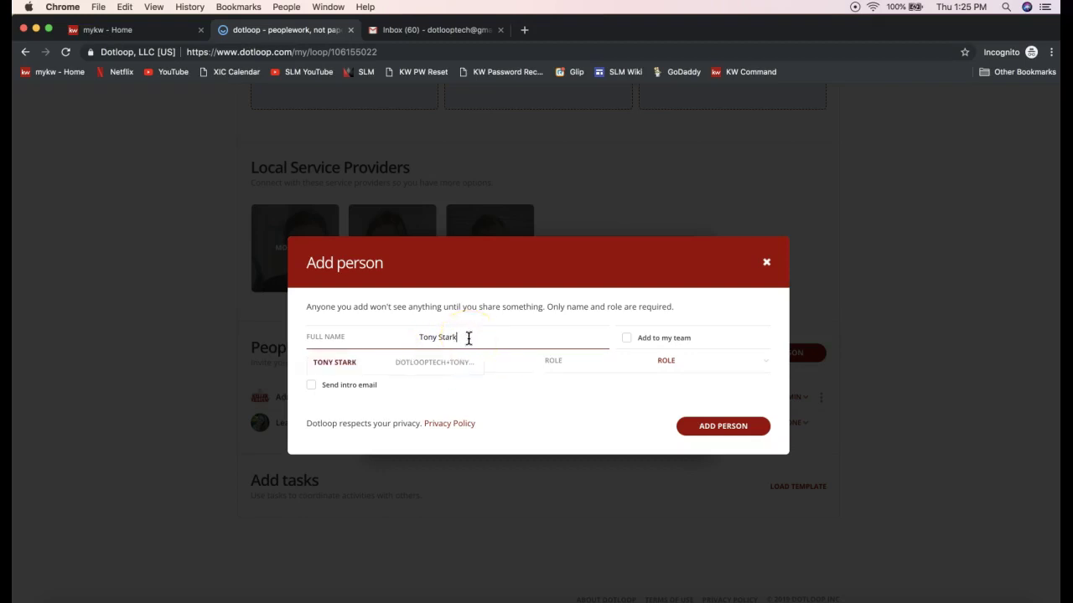
pyautogui.click(431, 367)
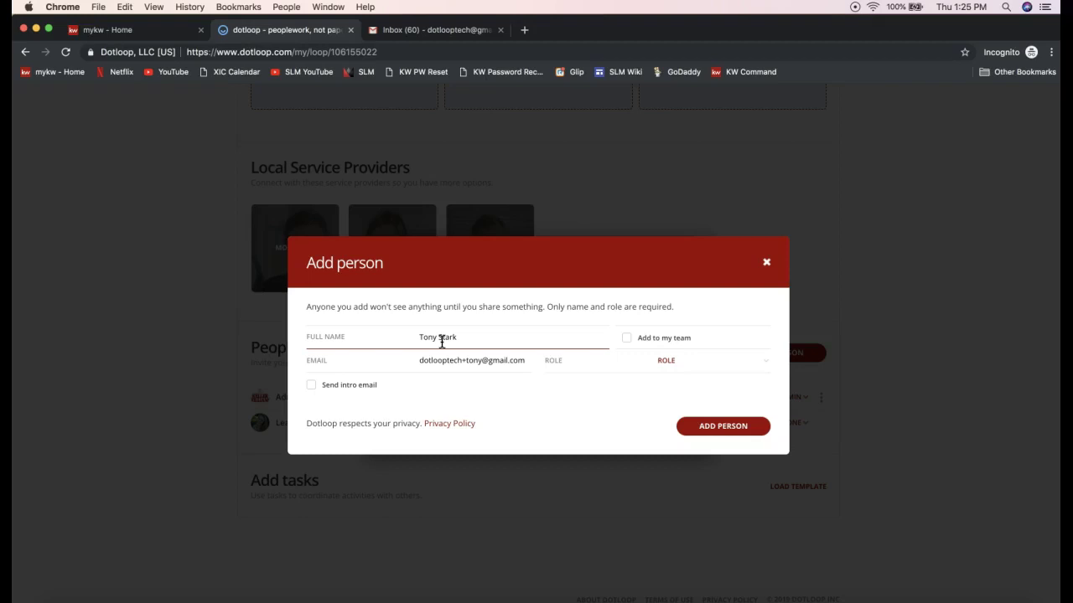
pyautogui.click(436, 365)
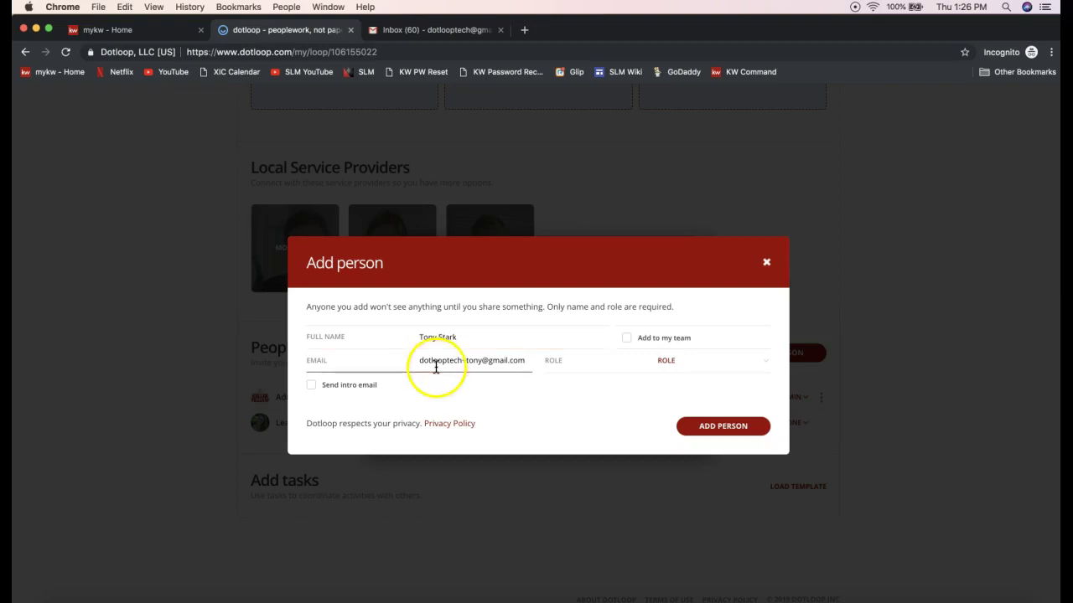
pyautogui.tripleClick(435, 367)
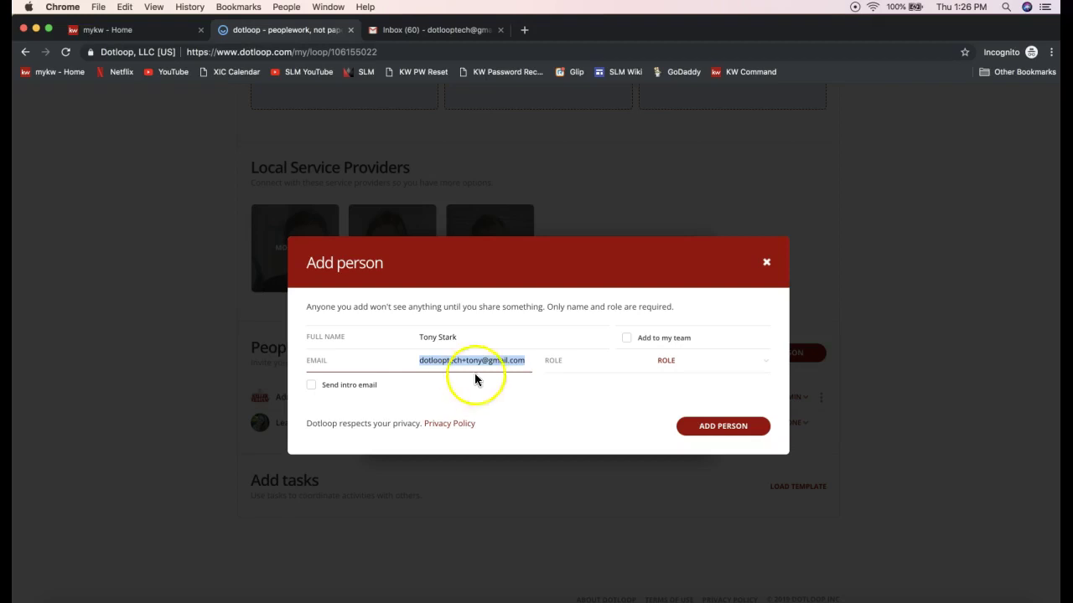
# - Choose SELLER from the ROLE dropdown for the new person
pyautogui.click(684, 366)
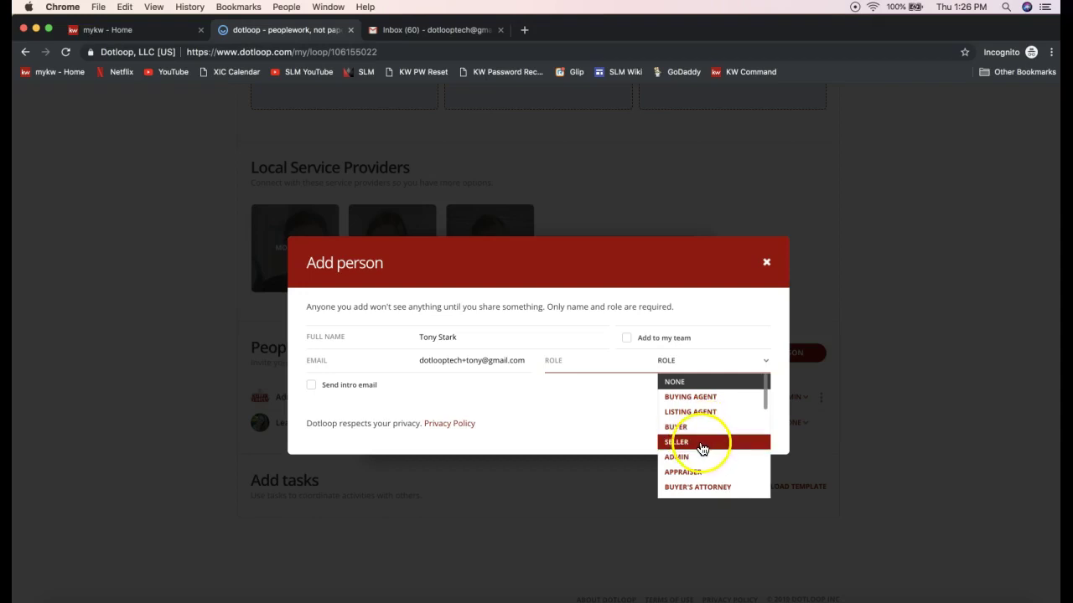
pyautogui.click(702, 445)
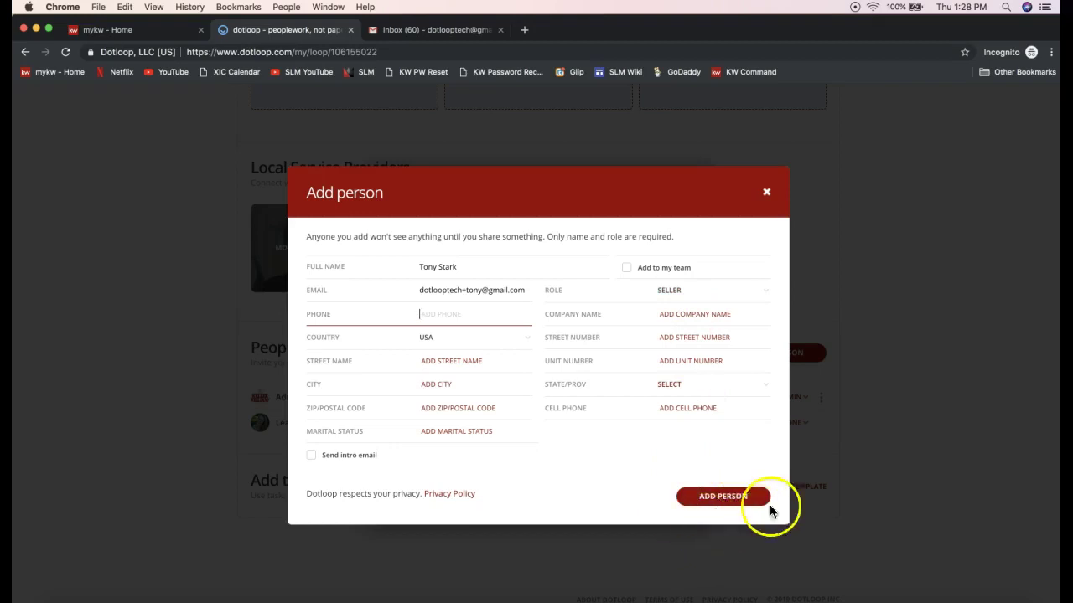
# - Save the person to the loop and show the new Seller's options menu
pyautogui.click(713, 501)
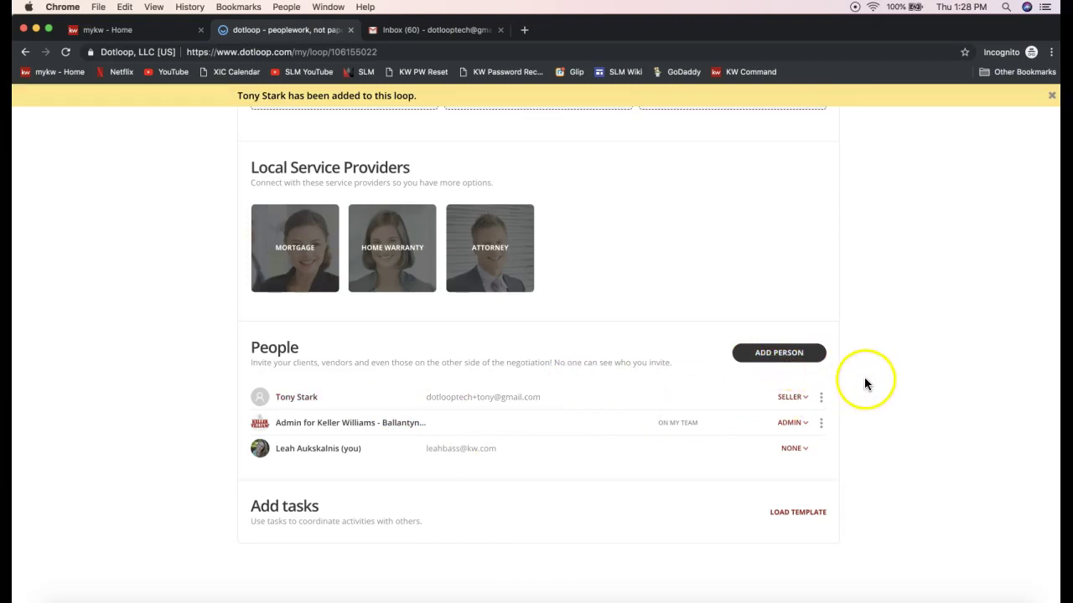
pyautogui.click(821, 398)
pyautogui.click(867, 394)
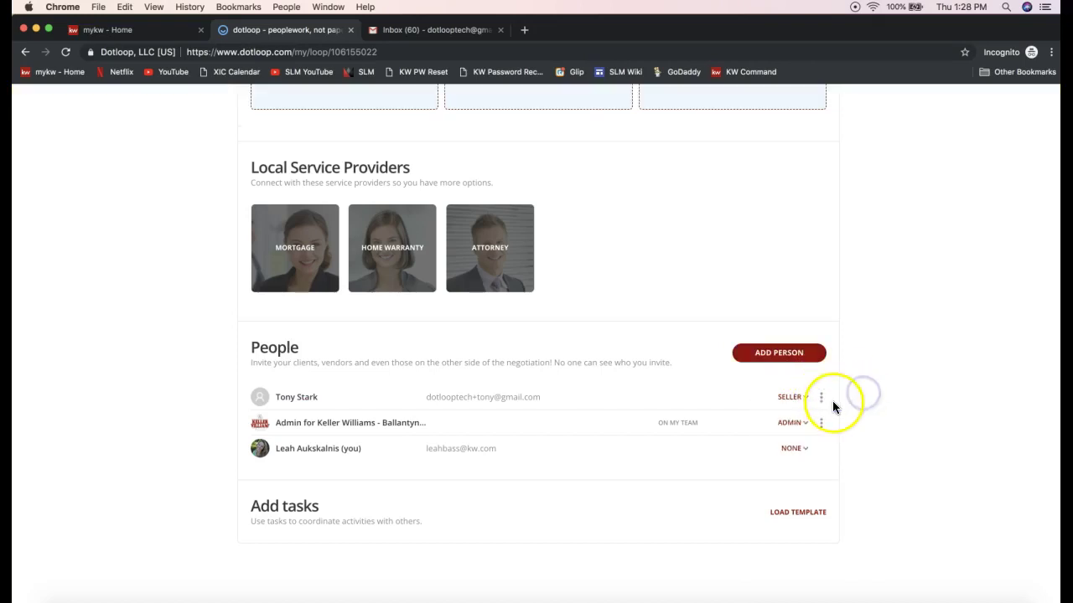
pyautogui.click(822, 401)
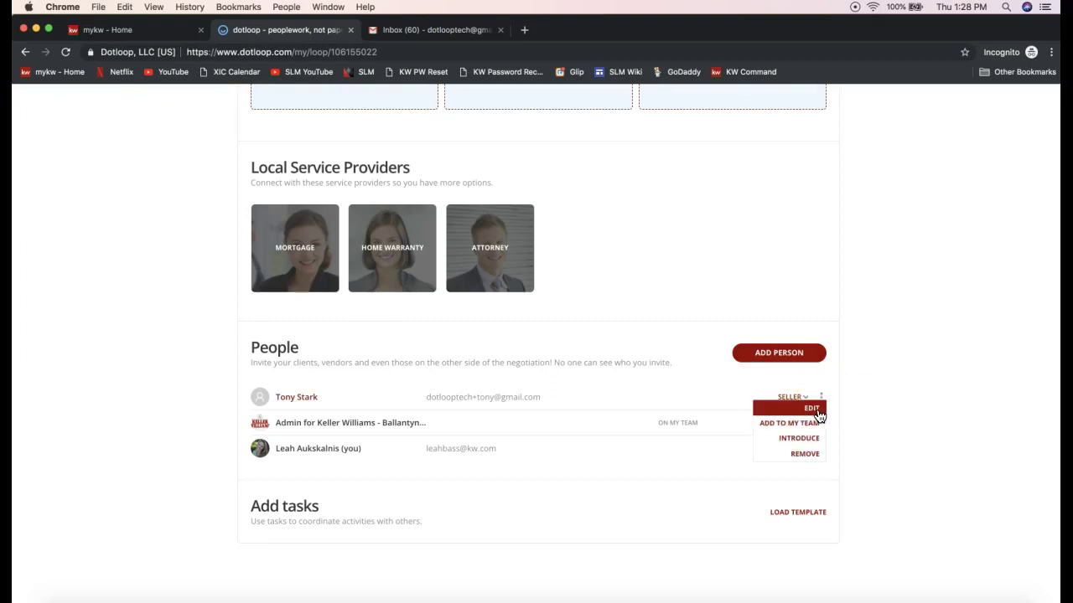
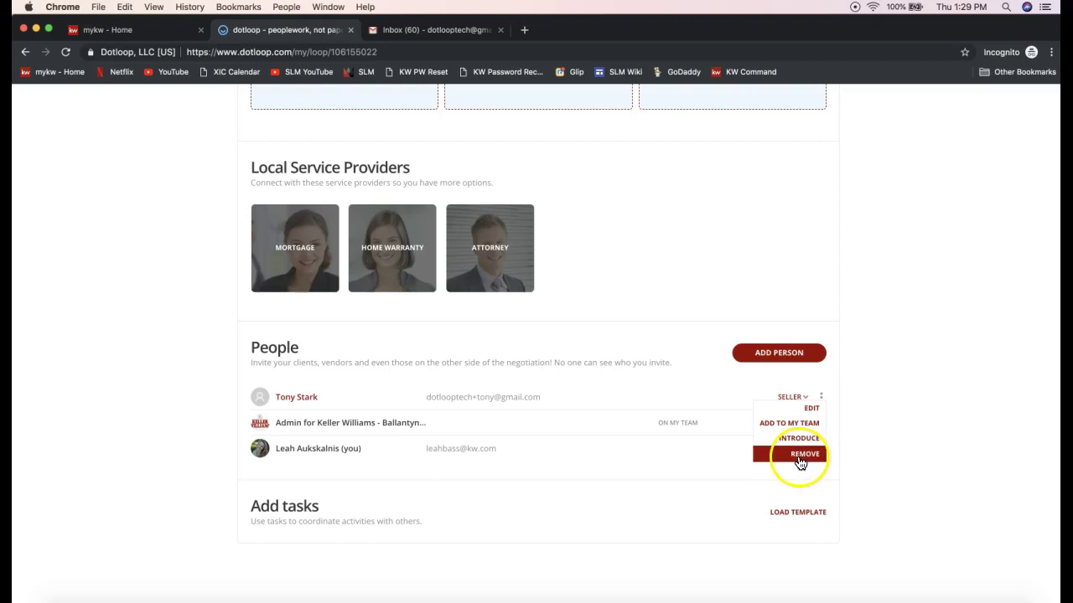
# - Close the Edit/Add to my team/Introduce/Remove menu on your own People row, removing no one
pyautogui.click(904, 436)
pyautogui.scroll(1, 904, 435)
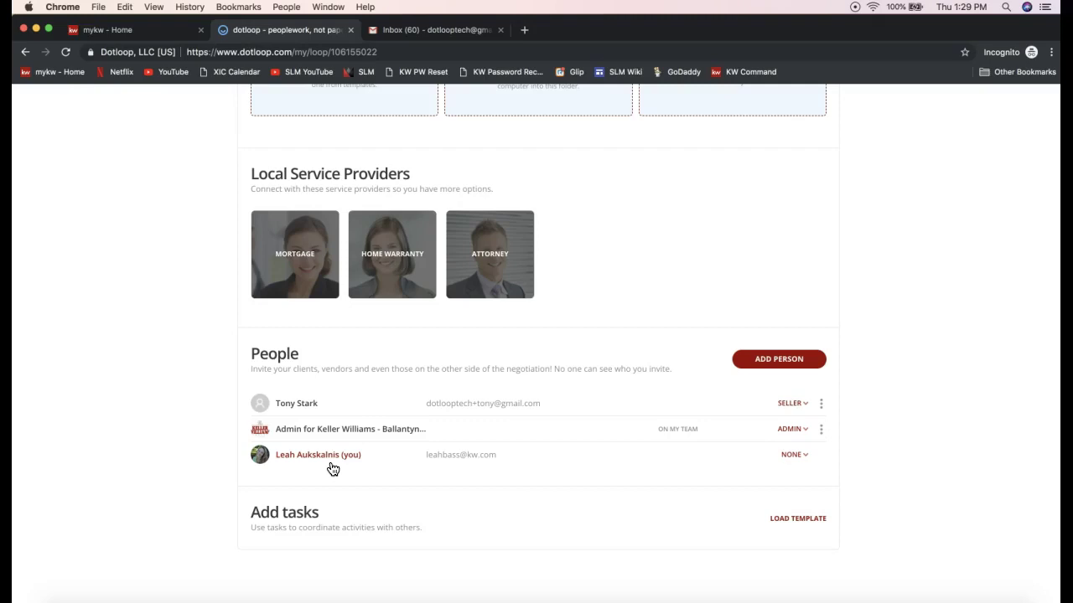
# - Change your own People role from NONE to LISTING AGENT
pyautogui.click(798, 461)
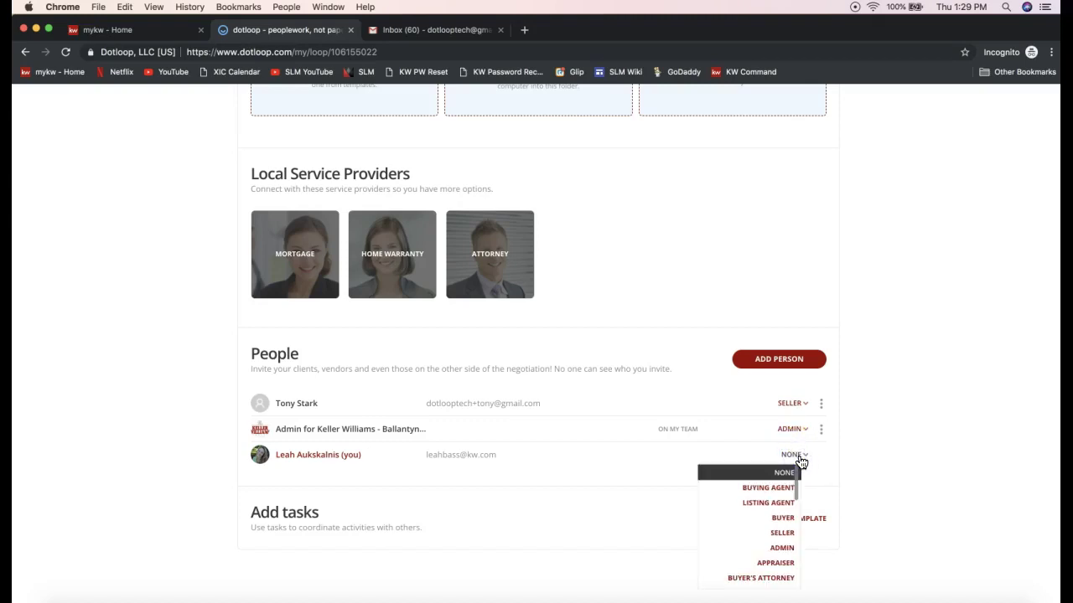
pyautogui.click(754, 504)
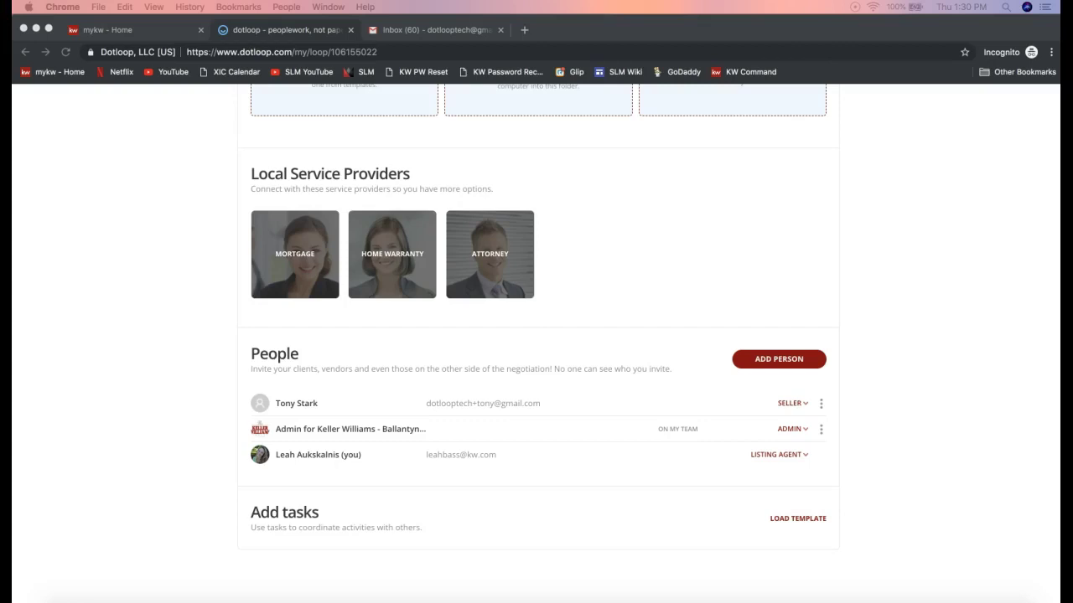
# - Paste the Dotloop Notes link into the join.me meeting chat and send it
pyautogui.click(723, 602)
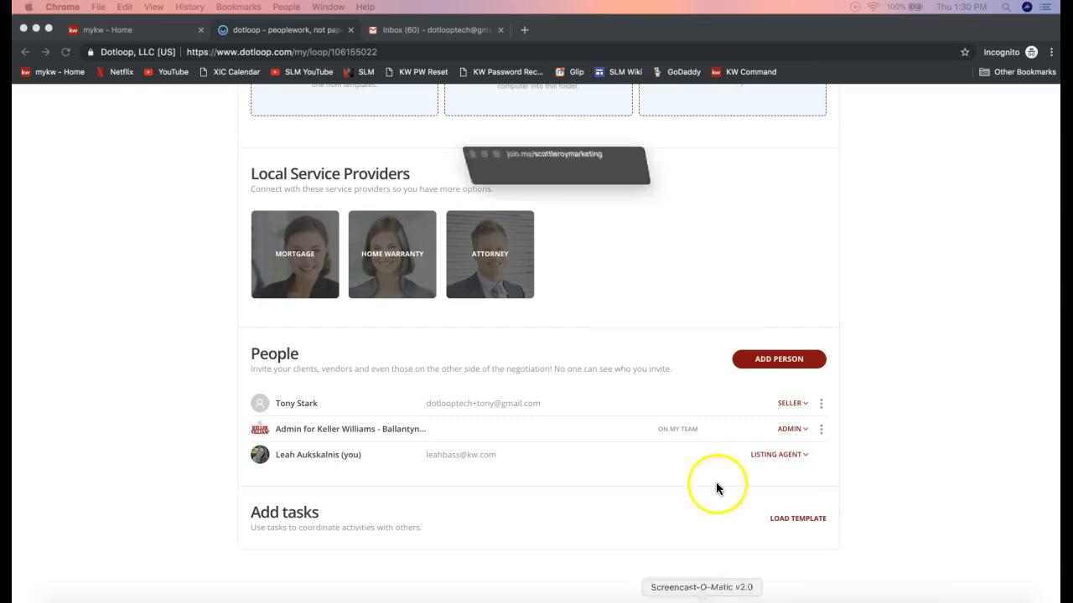
pyautogui.hotkey('ctrl', 'v')
pyautogui.press('Return')
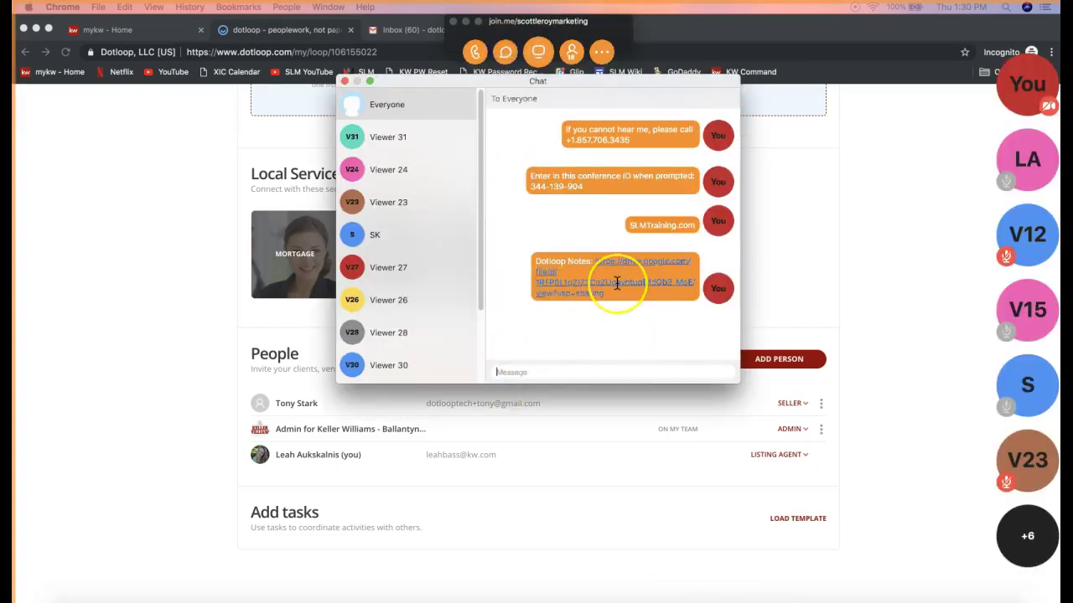
# - Close the join.me chat and minimize the meeting toolbar
pyautogui.click(344, 82)
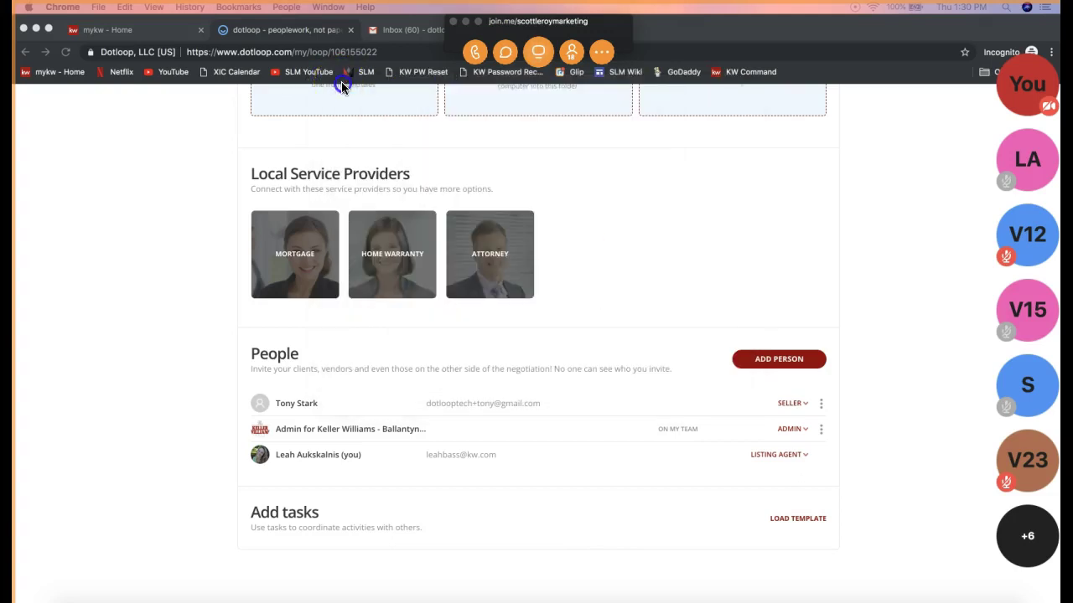
pyautogui.click(466, 23)
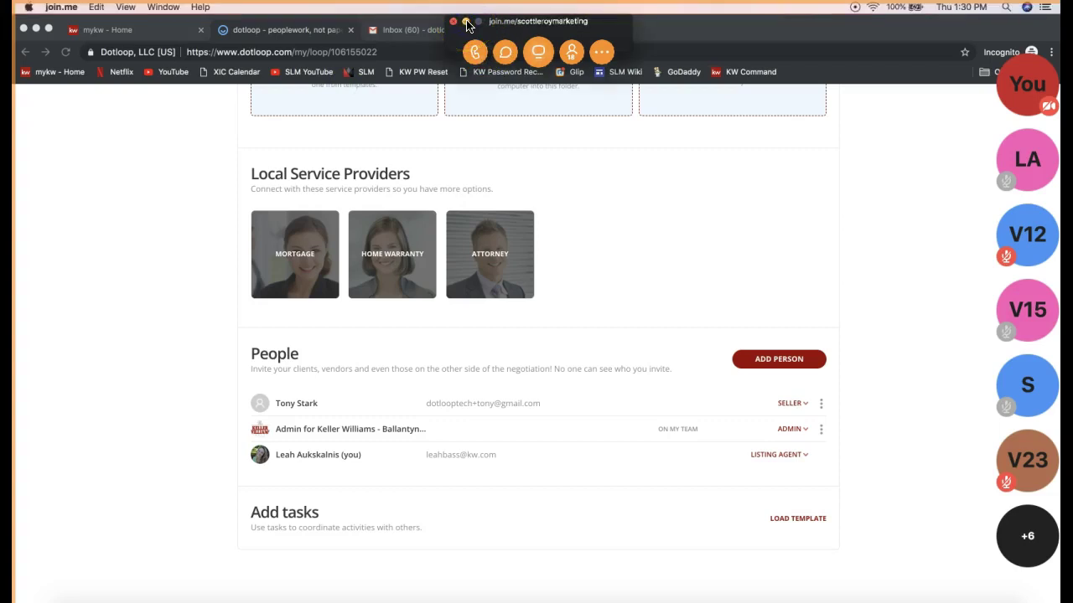
pyautogui.click(108, 347)
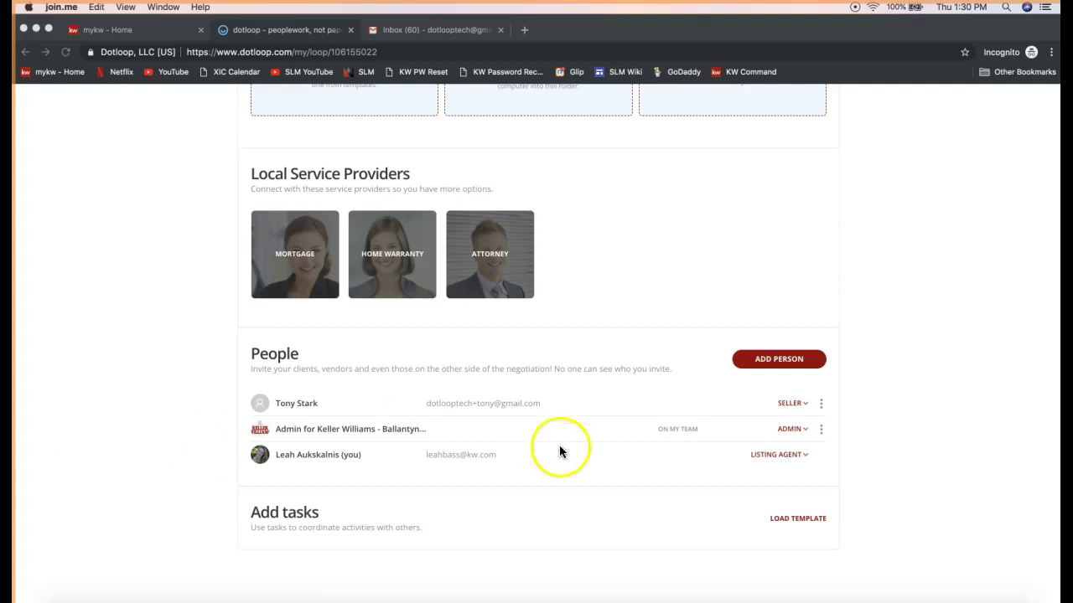
# - Return to the 1204 Dotloop Rocks Drive loop page and scroll to its Documents section
pyautogui.click(917, 382)
pyautogui.scroll(5, 916, 382)
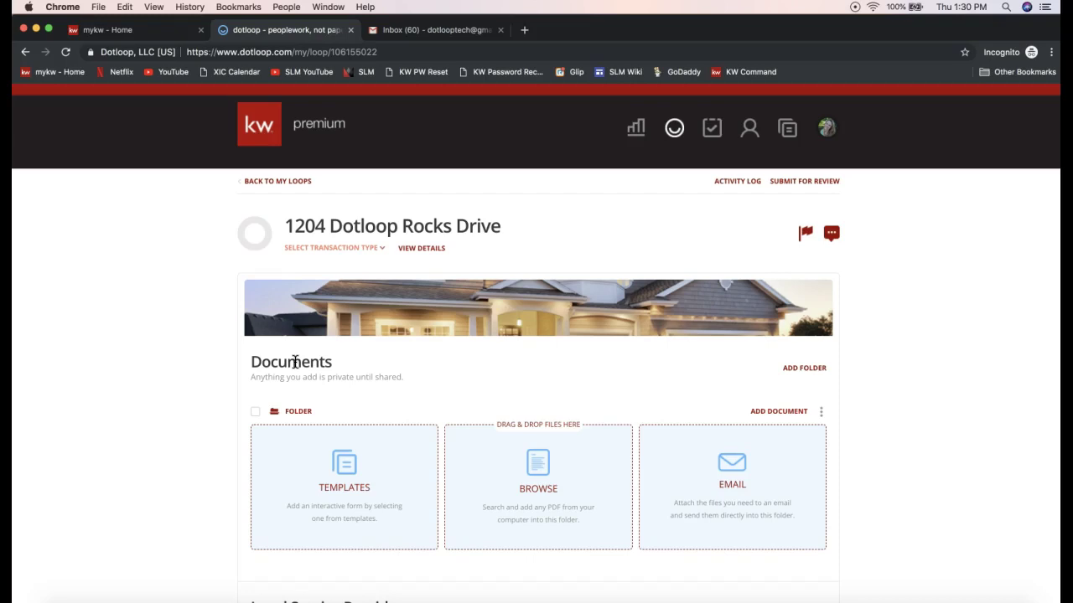
pyautogui.scroll(-3, 381, 452)
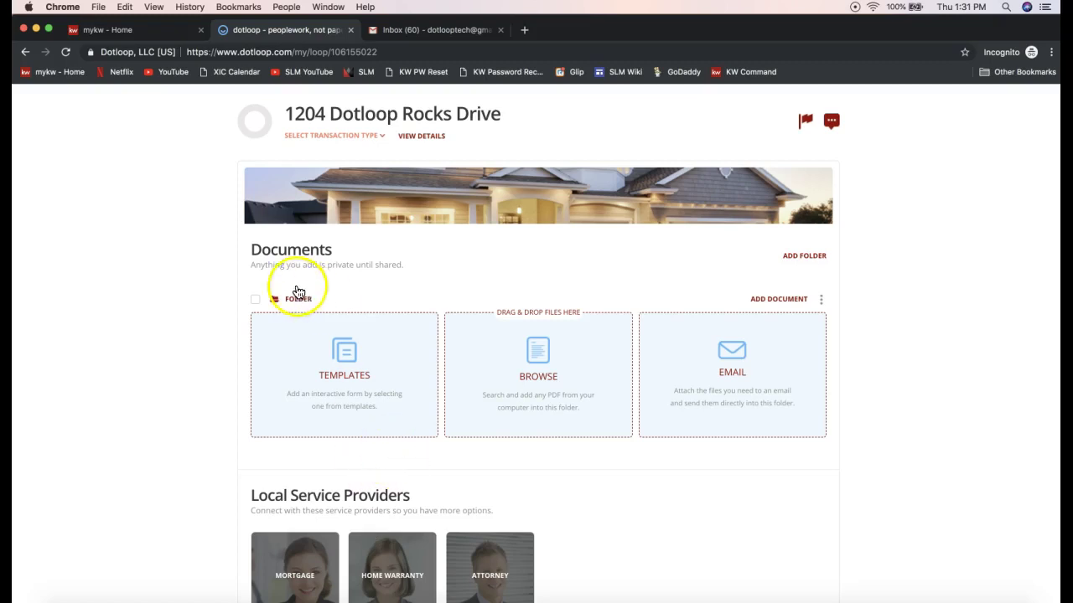
# - Rename the loop's document folder from 'Folder' to 'Listing Folder'
pyautogui.click(822, 305)
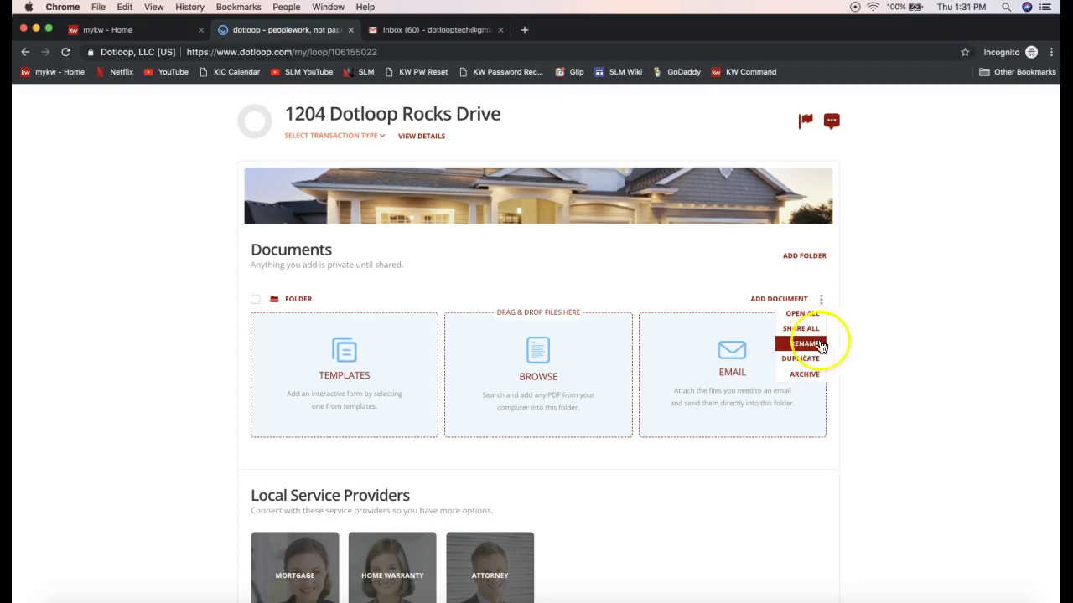
pyautogui.click(812, 344)
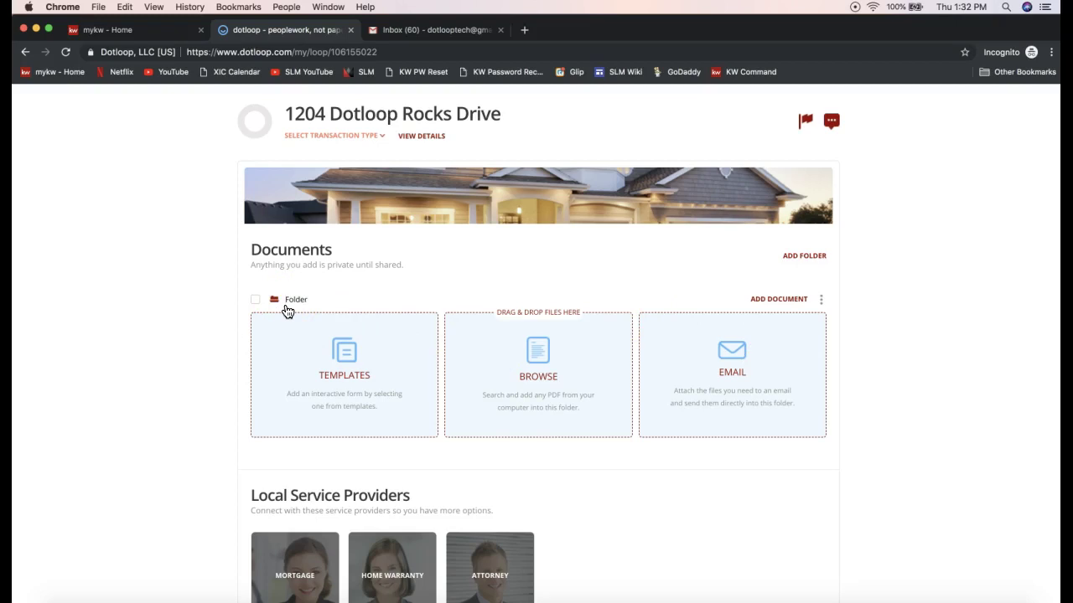
pyautogui.write('Listing')
pyautogui.click(120, 280)
pyautogui.click(157, 284)
pyautogui.click(328, 312)
# - Add a new folder and change its name from 'New Folder' to 'Sales Folder'
pyautogui.scroll(1, 877, 269)
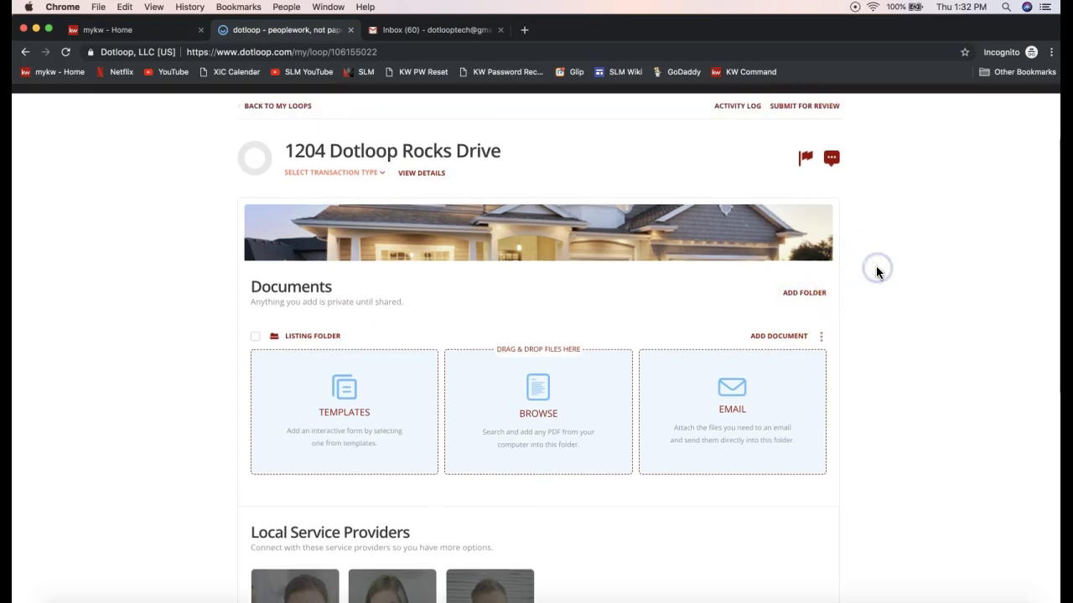
pyautogui.click(808, 296)
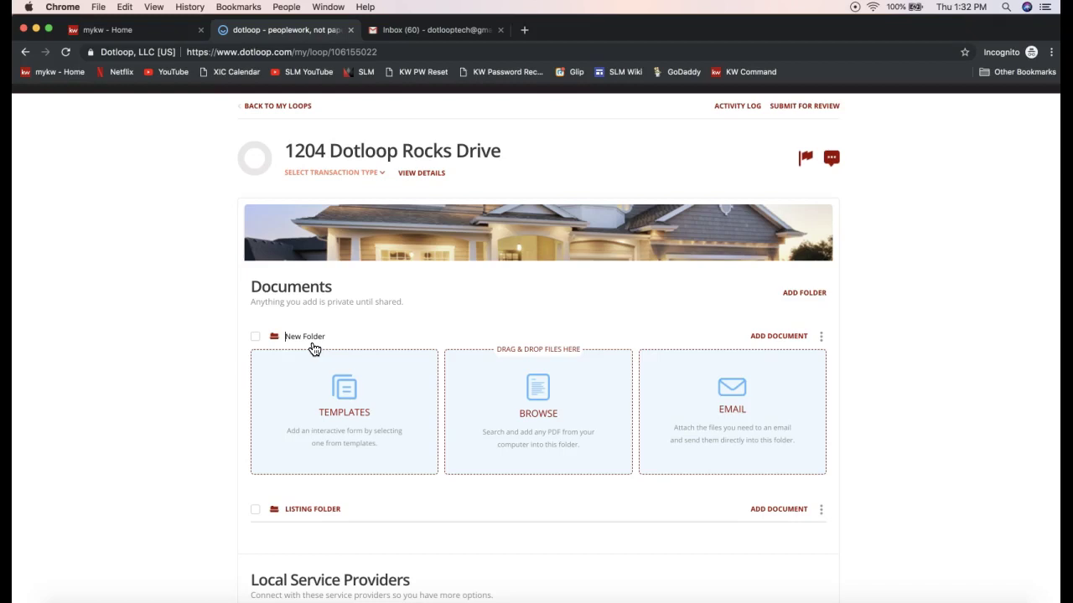
pyautogui.click(288, 346)
pyautogui.press('BackSpace')
pyautogui.press('BackSpace')
pyautogui.press('BackSpace')
pyautogui.write('Sales')
pyautogui.click(143, 360)
pyautogui.click(143, 361)
# - Add another folder and rename it from 'New Folder' to 'Closing Folder'
pyautogui.click(802, 297)
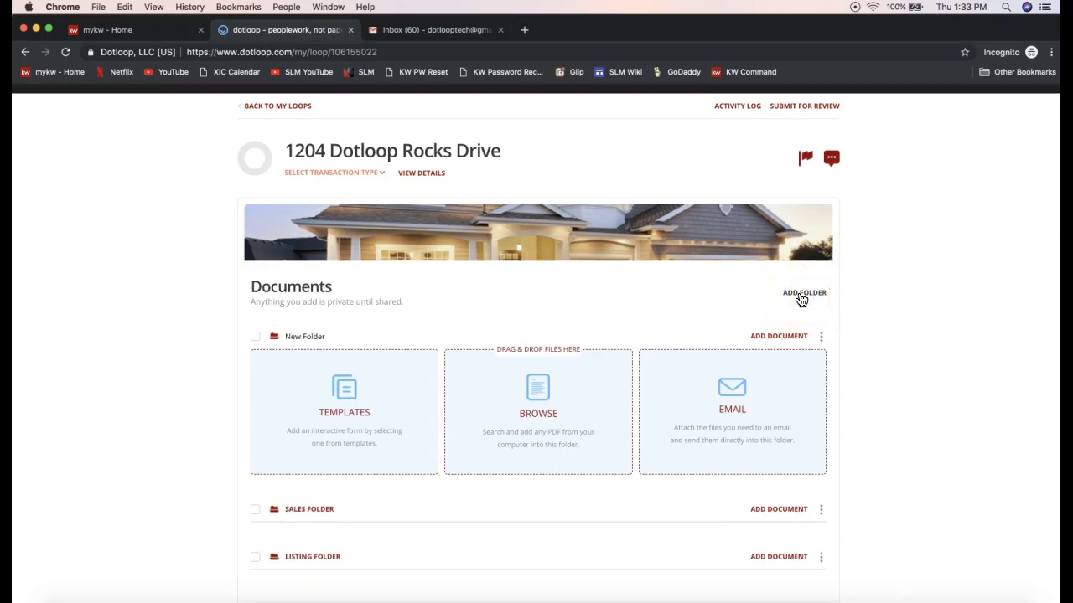
pyautogui.press('BackSpace')
pyautogui.press('BackSpace')
pyautogui.press('BackSpace')
pyautogui.write('Closing')
pyautogui.press('Return')
pyautogui.scroll(-3, 611, 391)
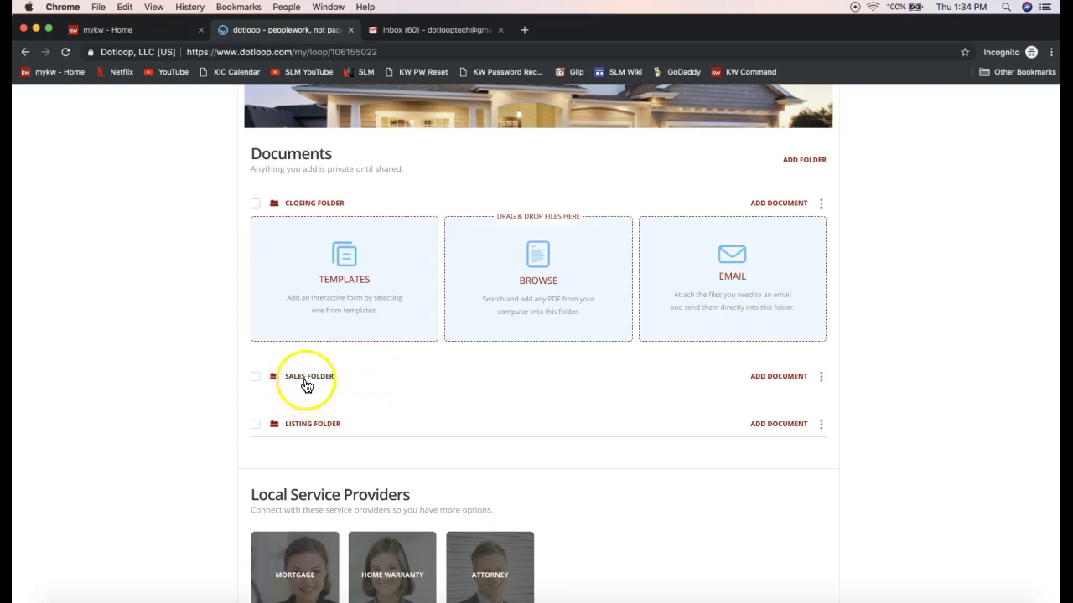
pyautogui.click(822, 378)
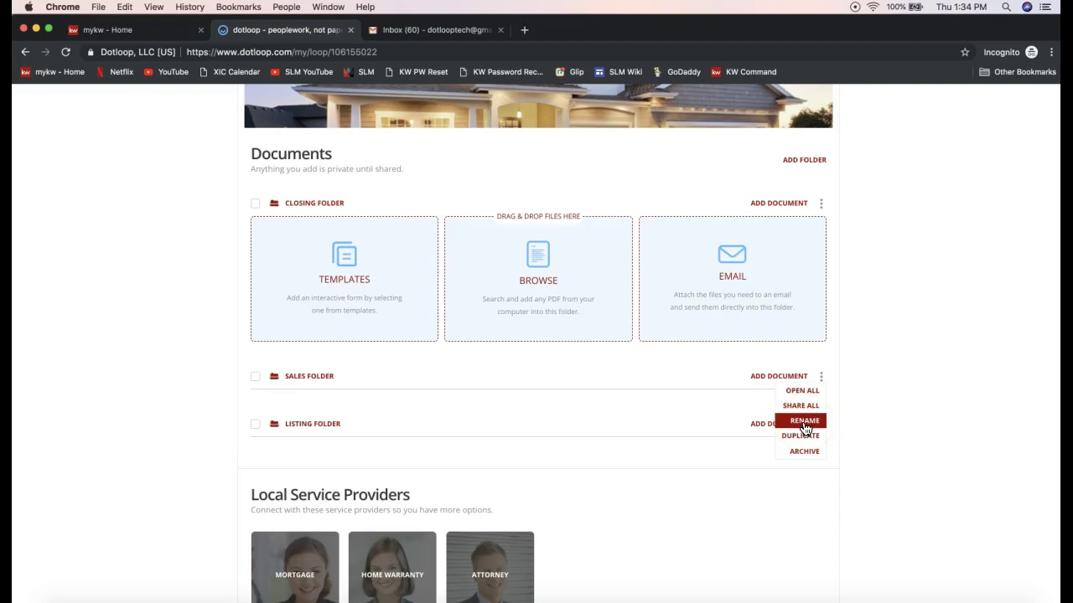
pyautogui.click(896, 383)
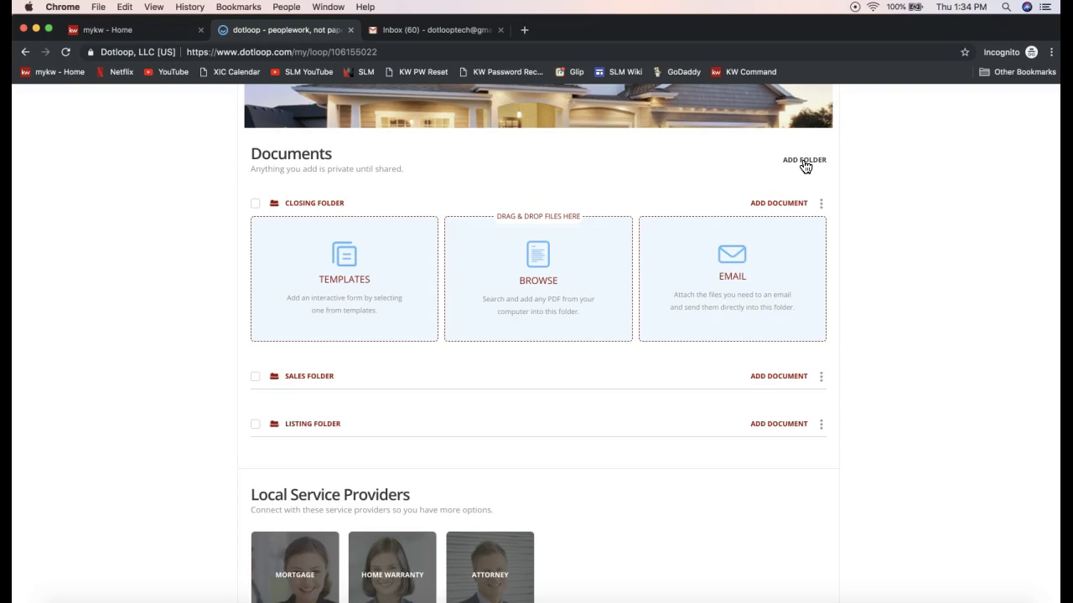
pyautogui.scroll(3, 912, 198)
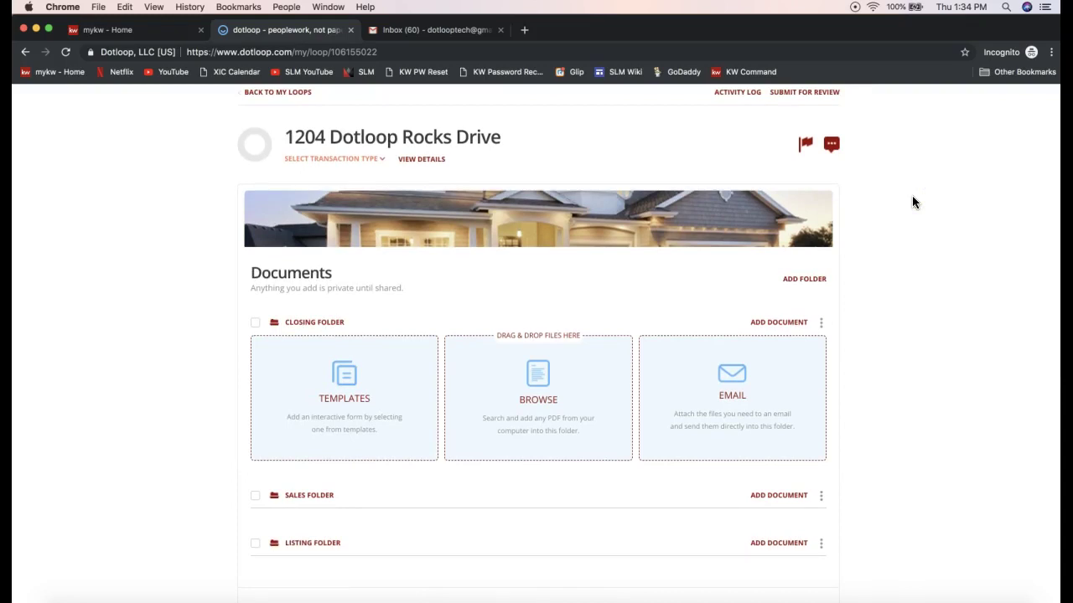
# - Scroll the 1204 Dotloop Rocks Drive loop to show the Closing, Sales and Listing folders
pyautogui.scroll(-1, 912, 202)
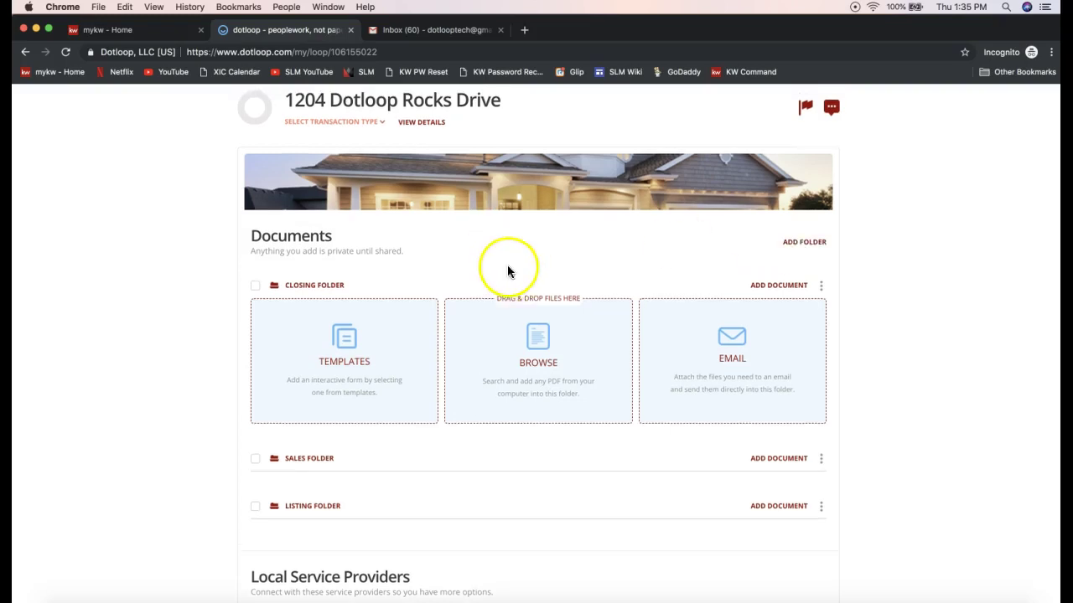
pyautogui.scroll(2, 507, 265)
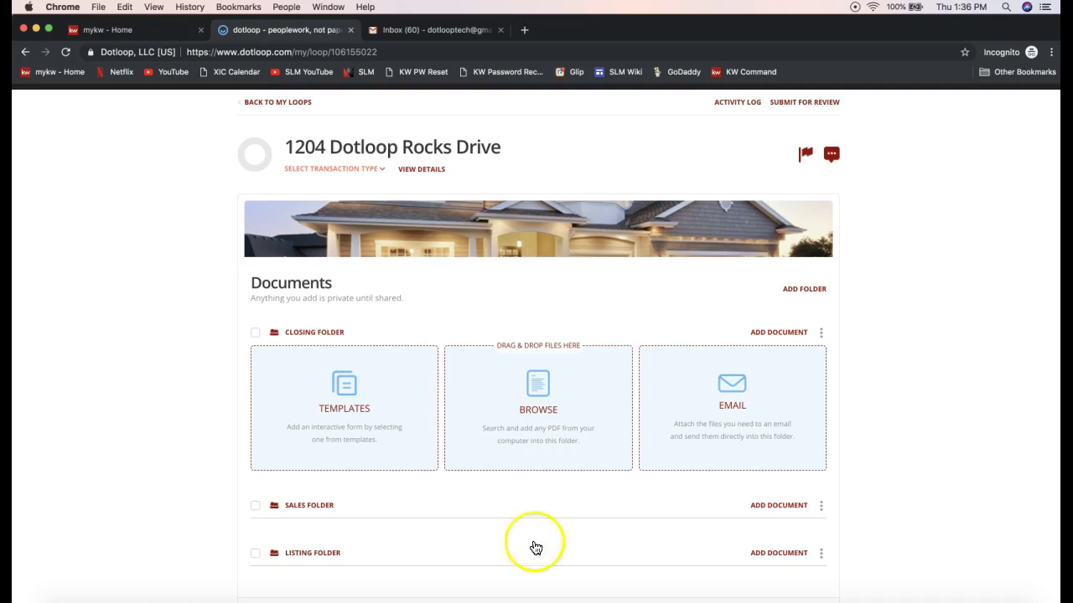
pyautogui.scroll(-3, 872, 414)
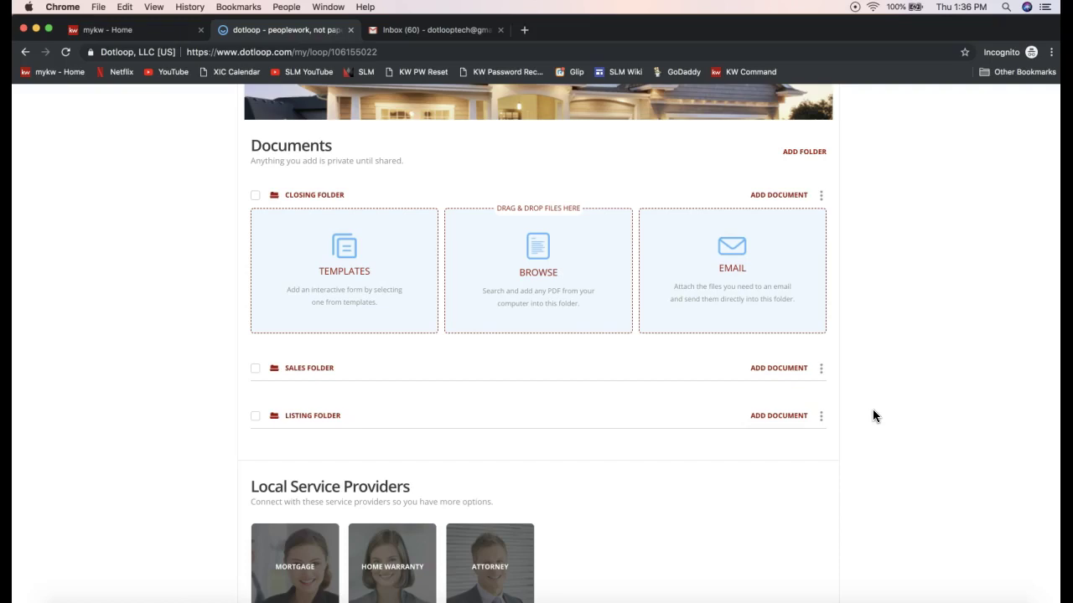
# - Show the Listing Folder's ADD DOCUMENT choices: Templates, Browse and Email
pyautogui.click(781, 421)
pyautogui.click(781, 420)
pyautogui.click(782, 290)
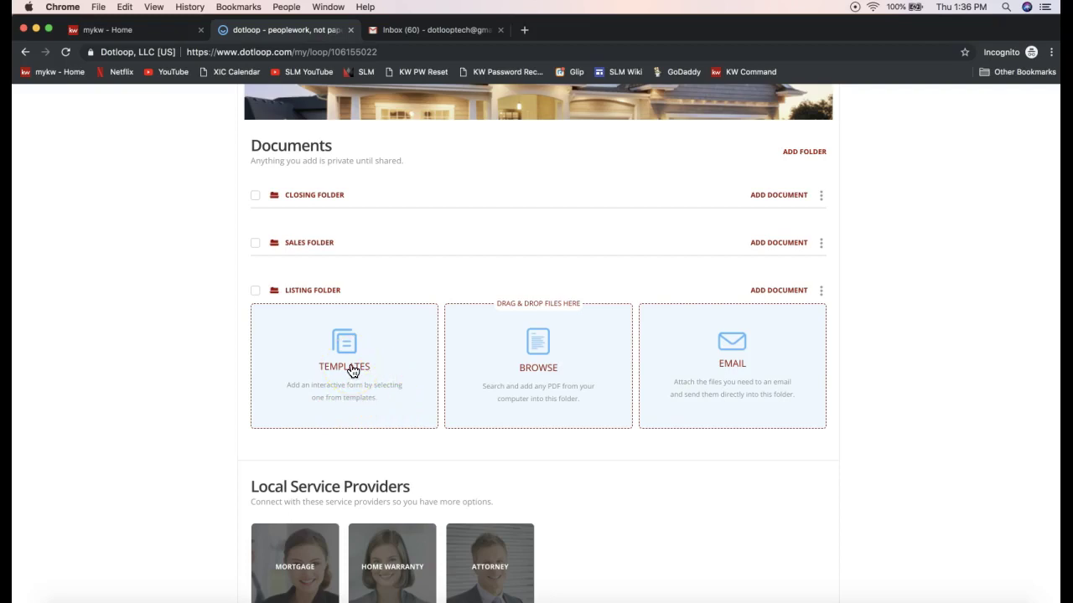
# - Add from Templates and expand 2018 NCAR Documents, listing forms like 2-T Offer to Purchase
pyautogui.click(351, 371)
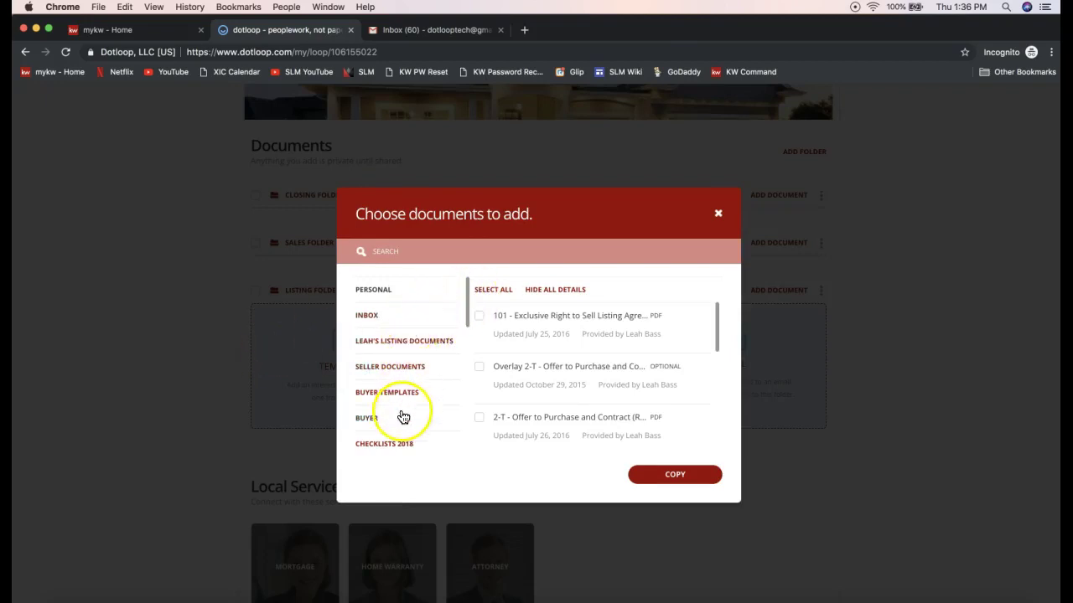
pyautogui.moveTo(470, 295); pyautogui.dragTo(460, 423)
pyautogui.click(443, 440)
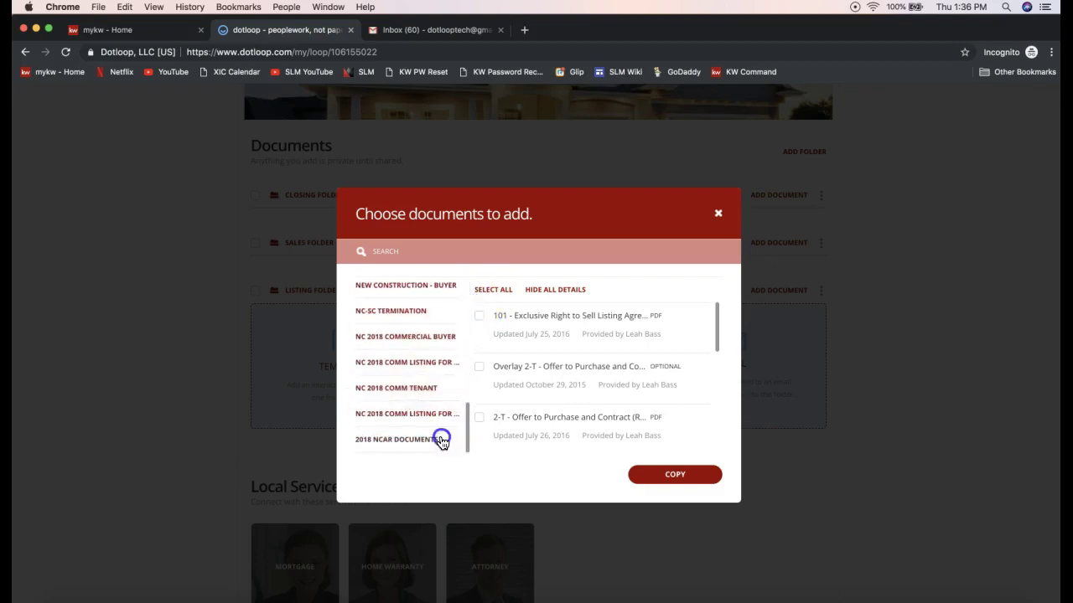
pyautogui.click(390, 452)
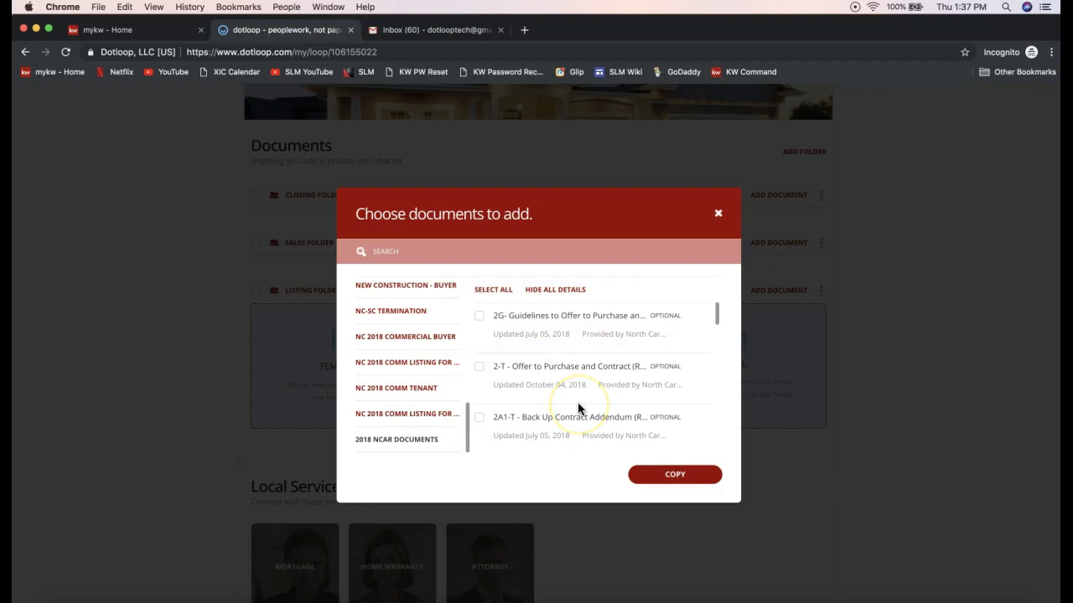
# - Search templates for 'listing' and select 101 - Exclusive Right to Sell Listing Agreement
pyautogui.click(424, 250)
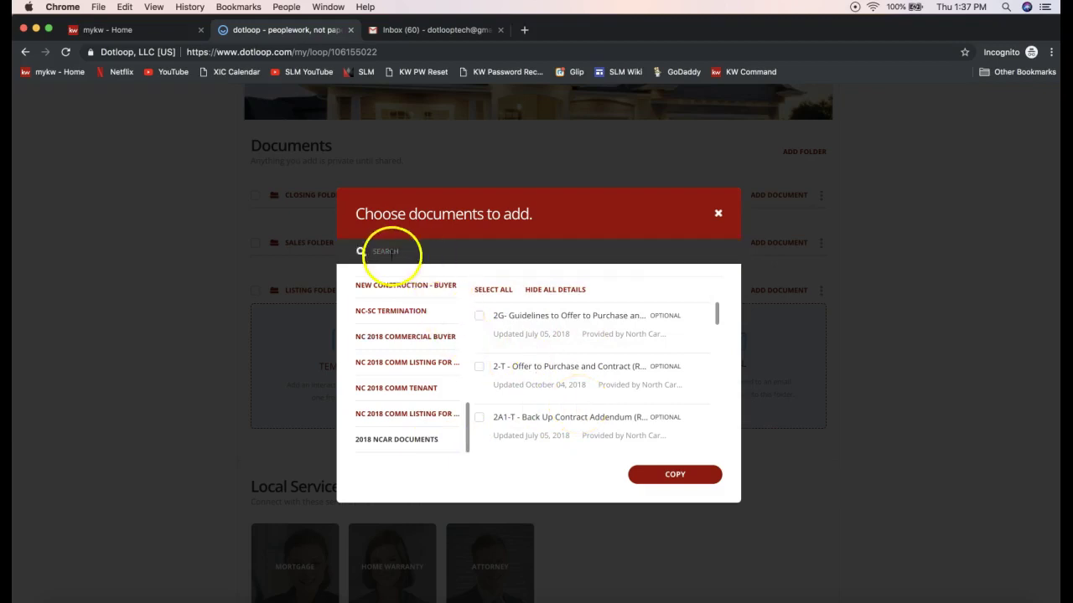
pyautogui.write('listing')
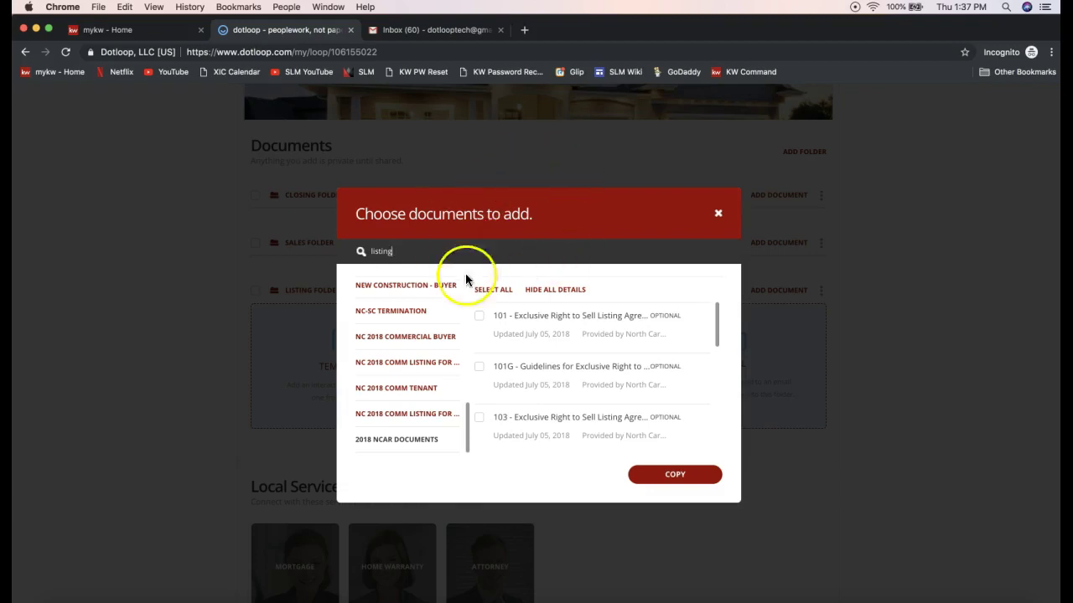
pyautogui.click(480, 317)
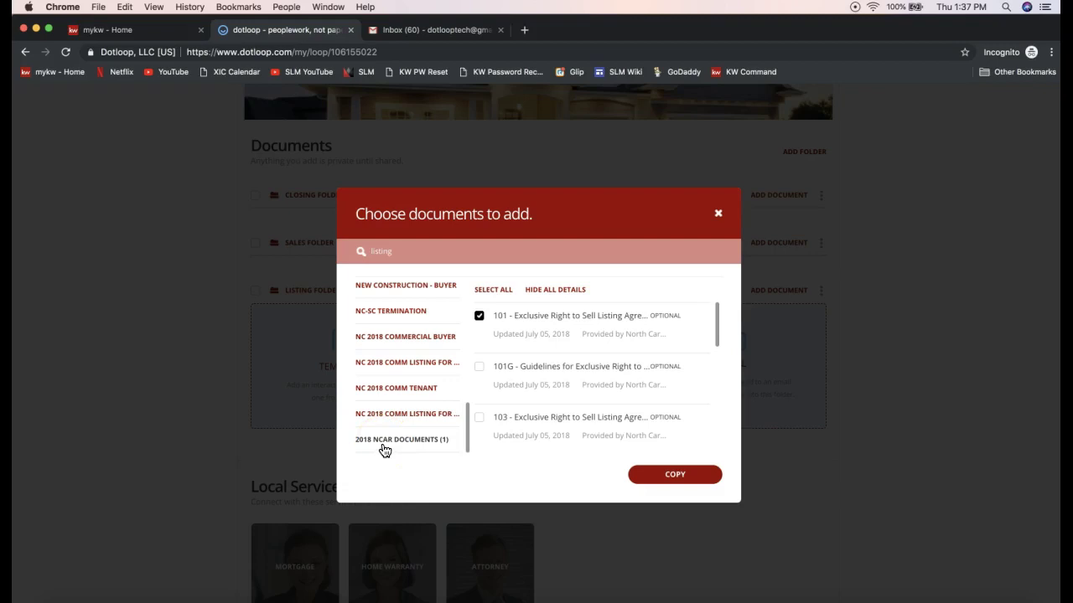
pyautogui.click(405, 243)
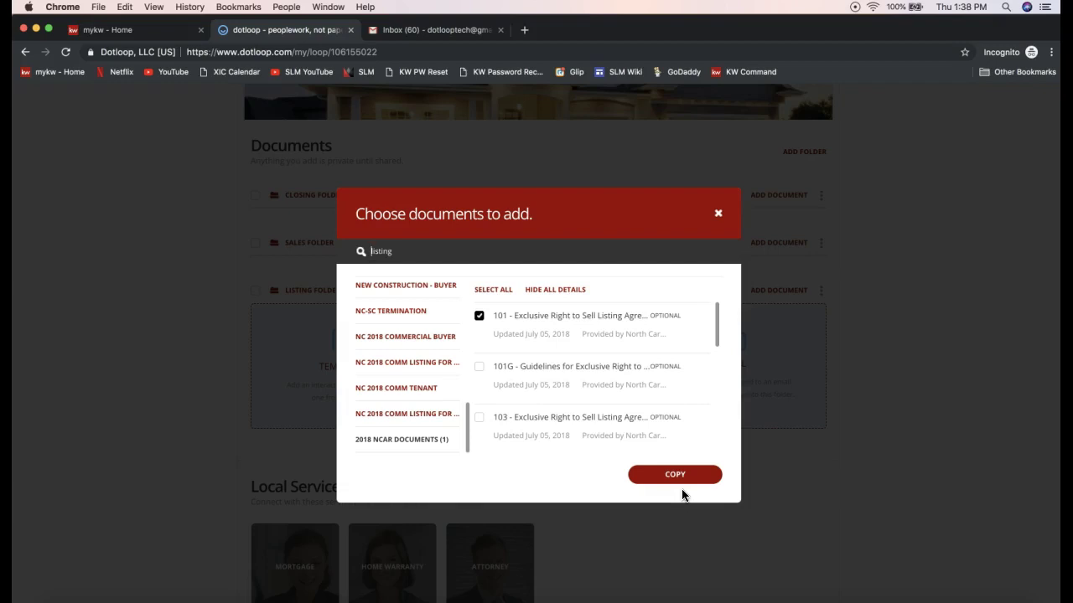
pyautogui.click(677, 489)
# - Copy the 101 agreement into the Listing Folder and open it from the loop
pyautogui.click(683, 484)
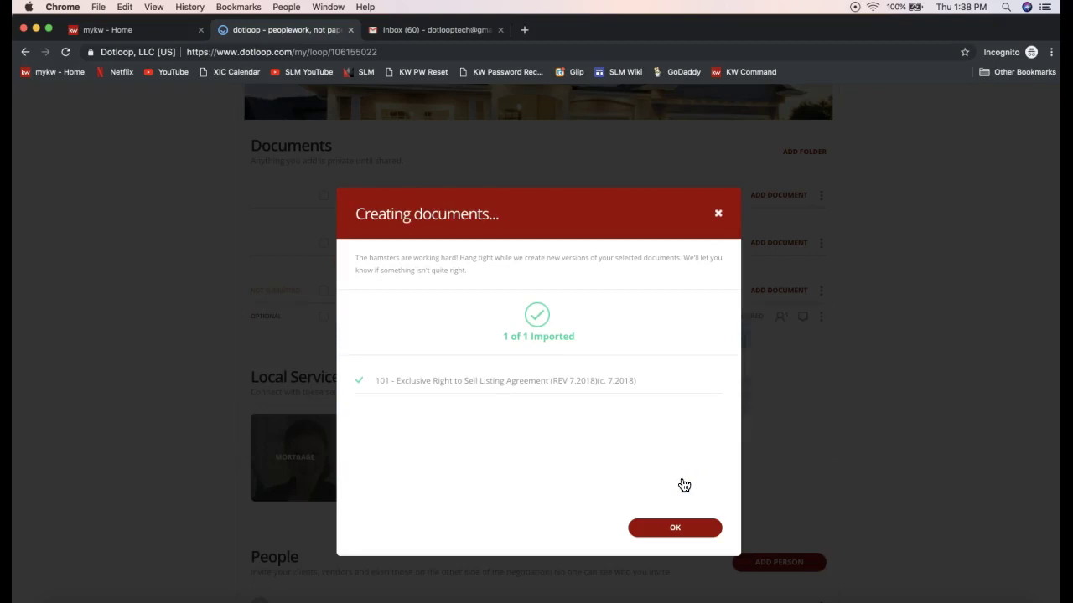
pyautogui.click(683, 535)
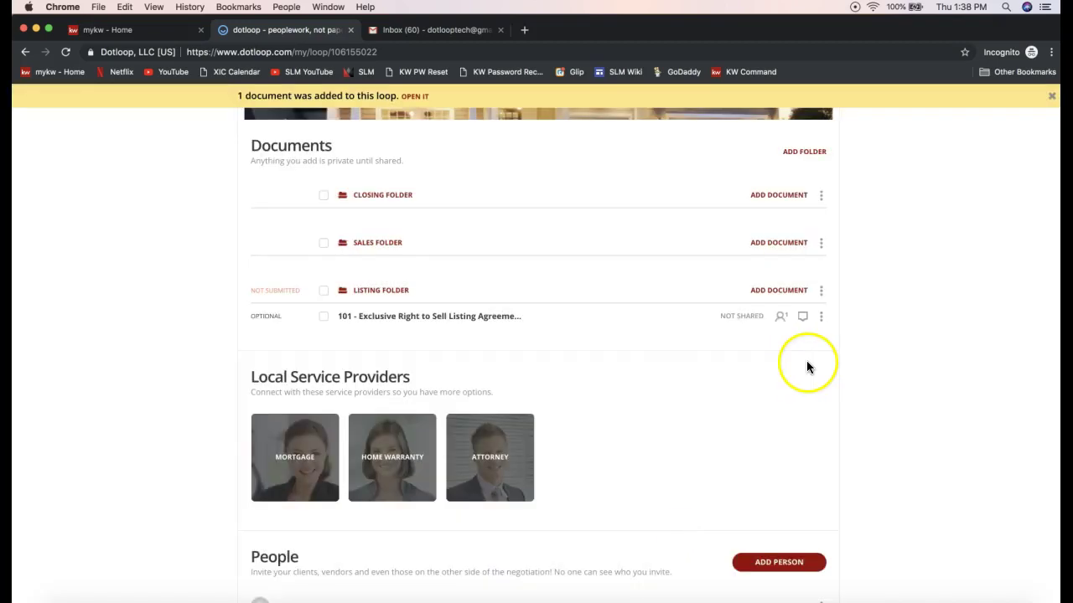
pyautogui.scroll(1, 884, 346)
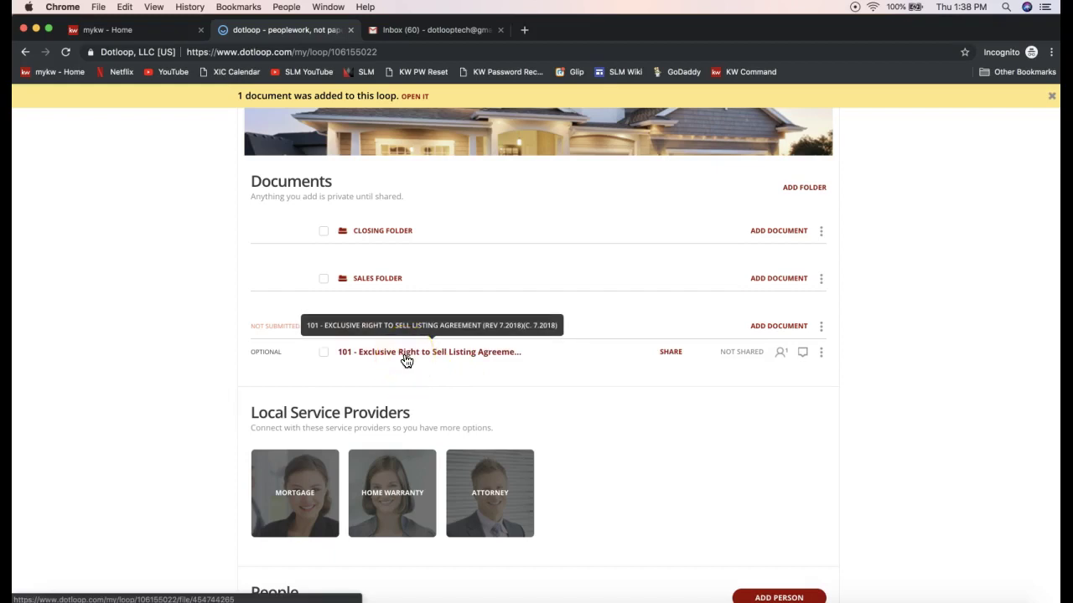
pyautogui.click(404, 361)
# - Open the agreement's Autofill form, check the Seller 2 role options, and reach the city field
pyautogui.click(402, 361)
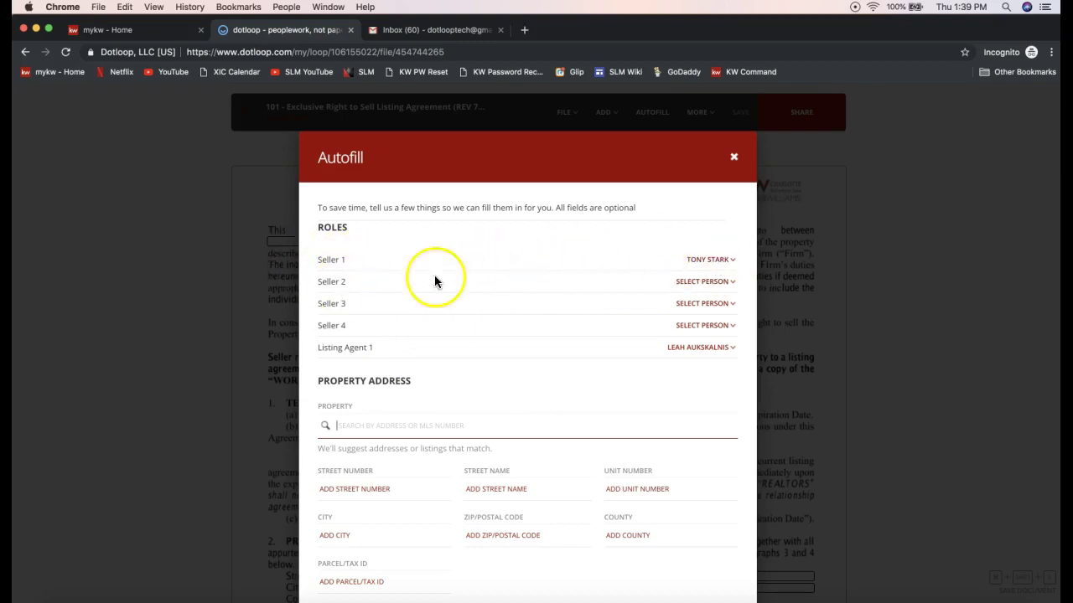
pyautogui.click(684, 284)
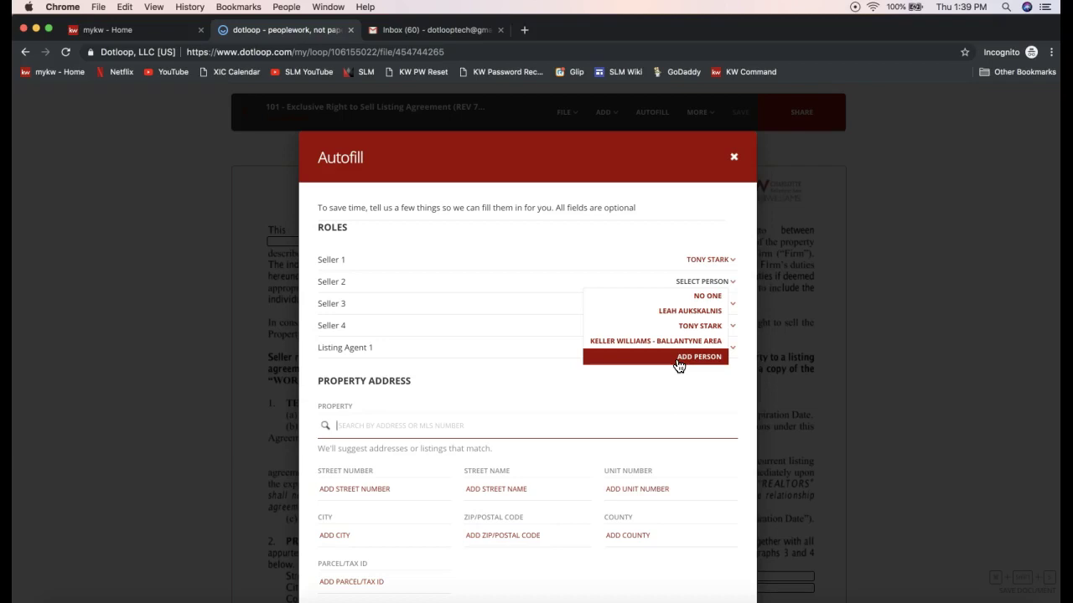
pyautogui.click(613, 221)
pyautogui.click(619, 436)
pyautogui.click(375, 362)
pyautogui.click(640, 383)
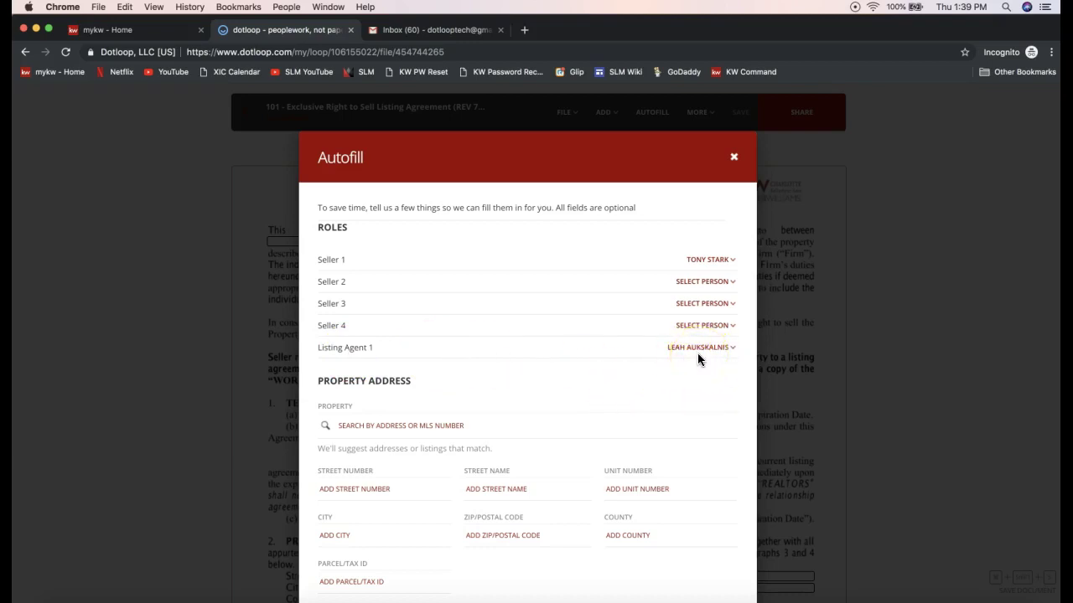
pyautogui.click(485, 426)
pyautogui.scroll(-2, 485, 428)
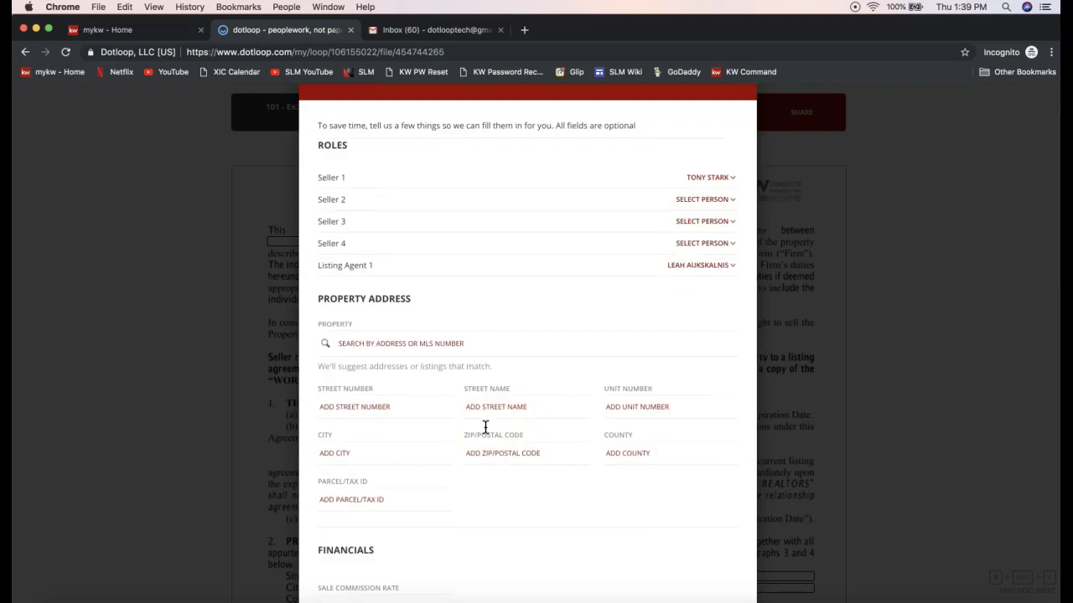
pyautogui.scroll(-1, 469, 415)
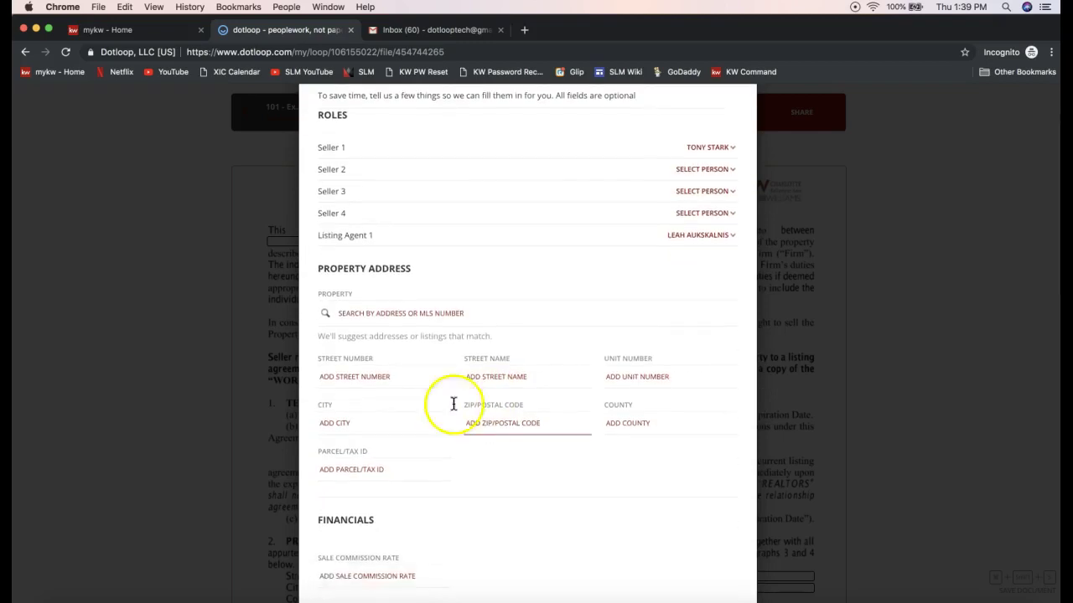
pyautogui.scroll(-3, 437, 314)
pyautogui.click(435, 320)
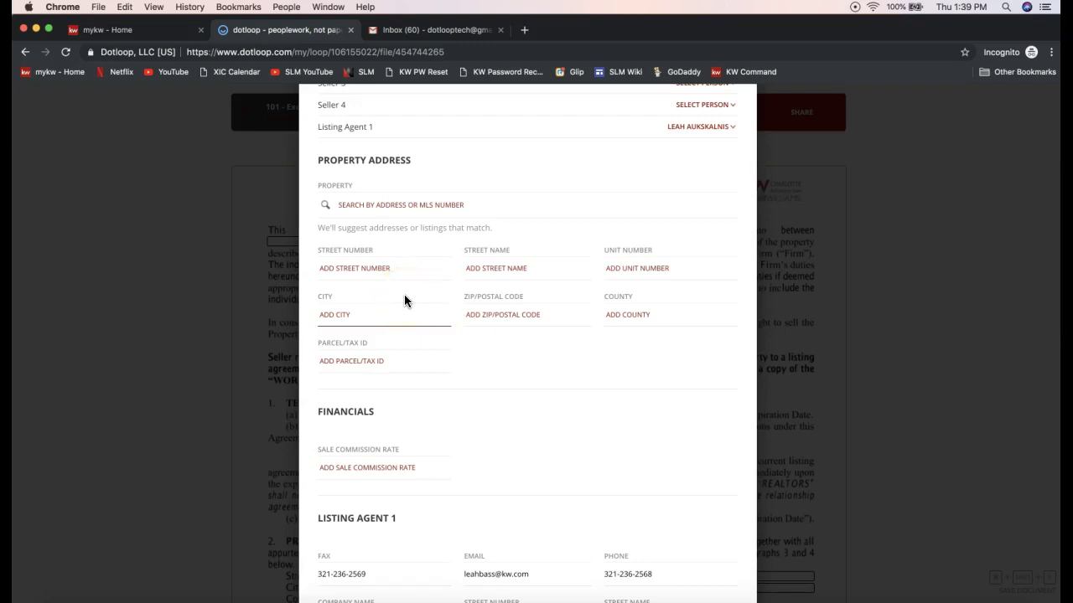
# - Enter street number 1204 and street name Dotloop Rocks Drive in Autofill
pyautogui.click(371, 273)
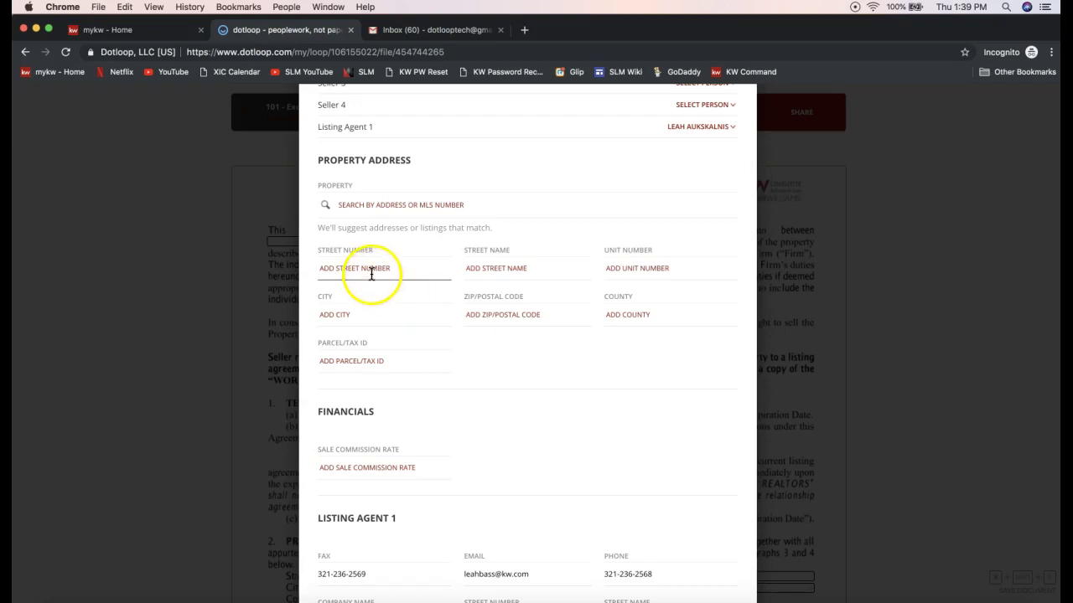
pyautogui.write('1204')
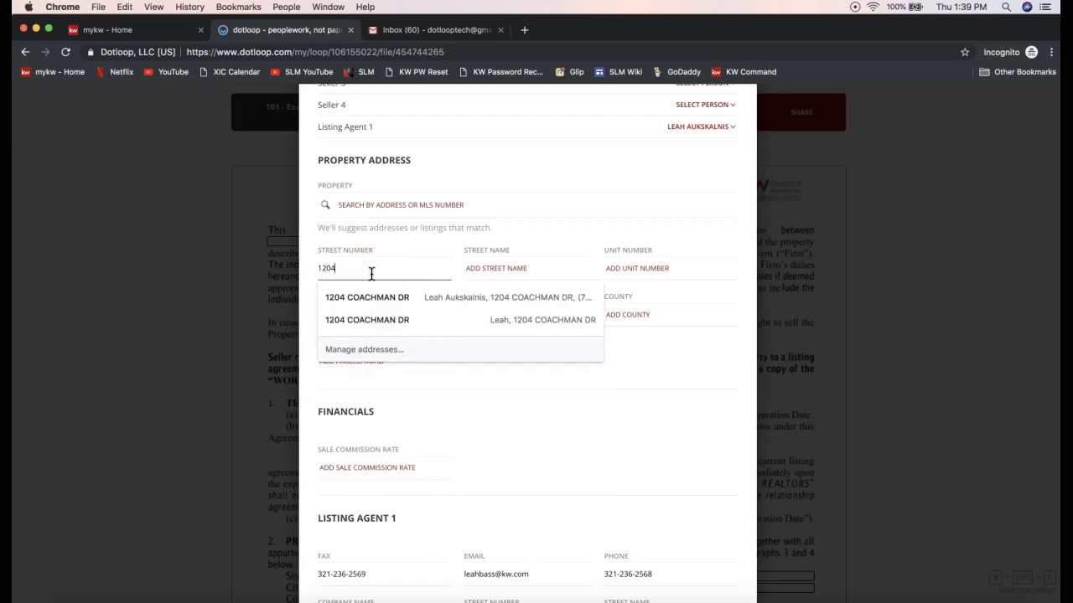
pyautogui.press('Tab')
pyautogui.write('Dotloop ')
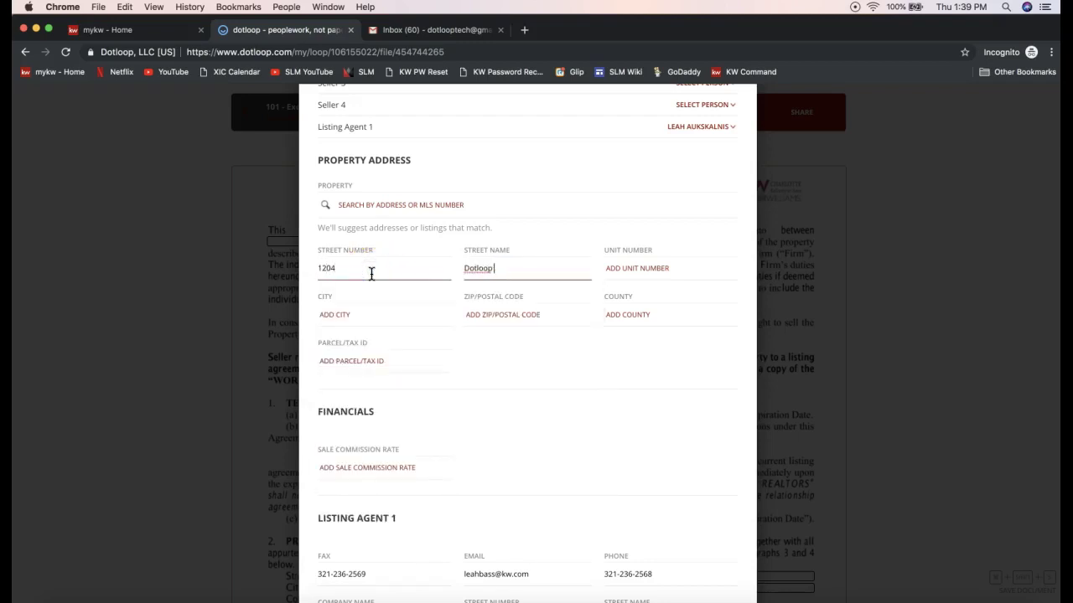
pyautogui.write('Rocks Drive')
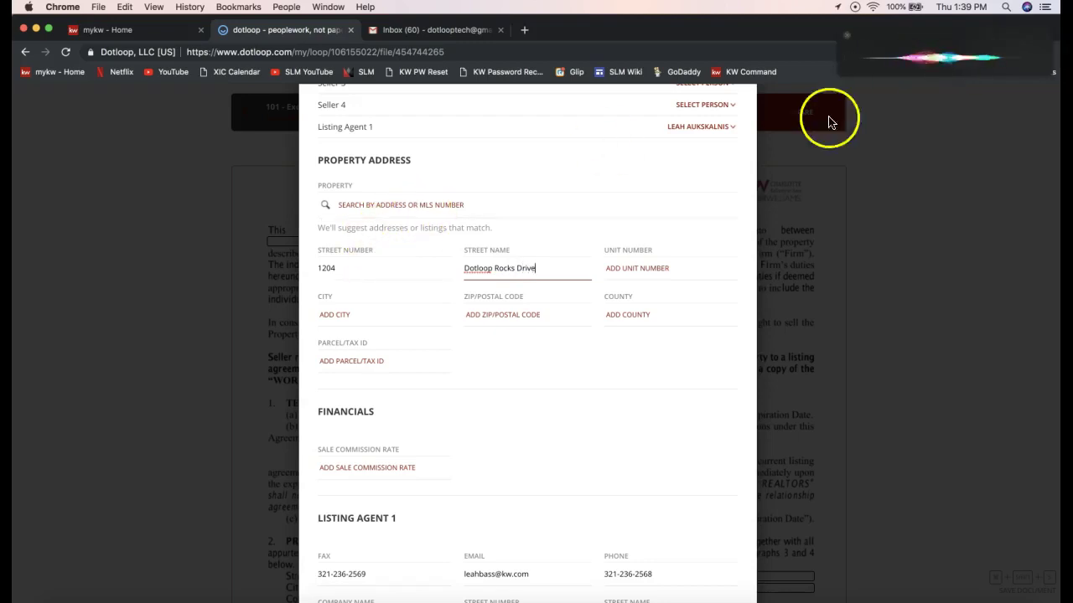
pyautogui.click(359, 206)
pyautogui.click(360, 206)
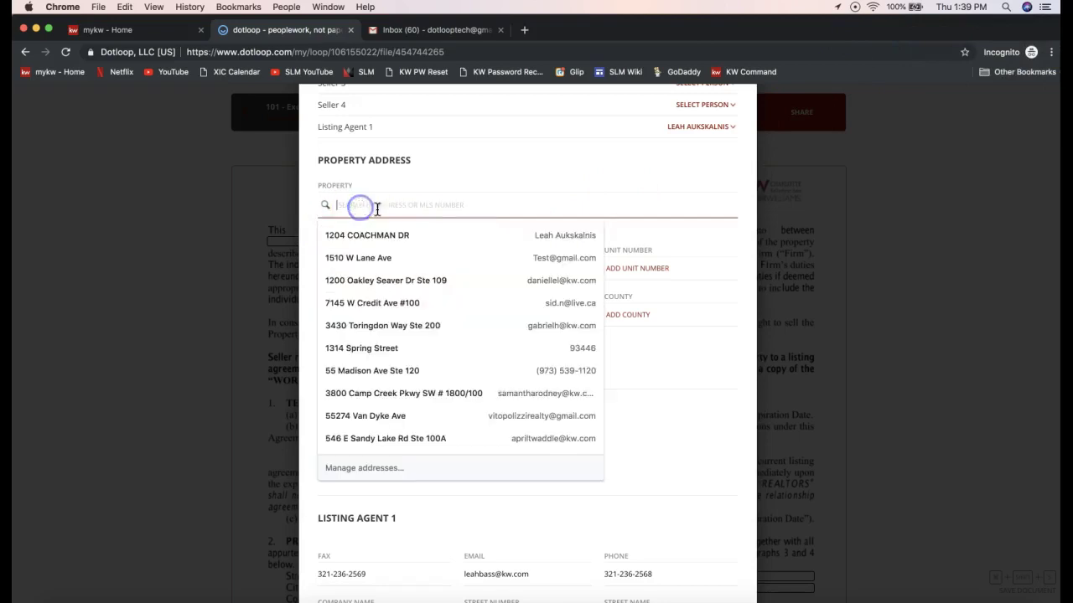
pyautogui.click(435, 179)
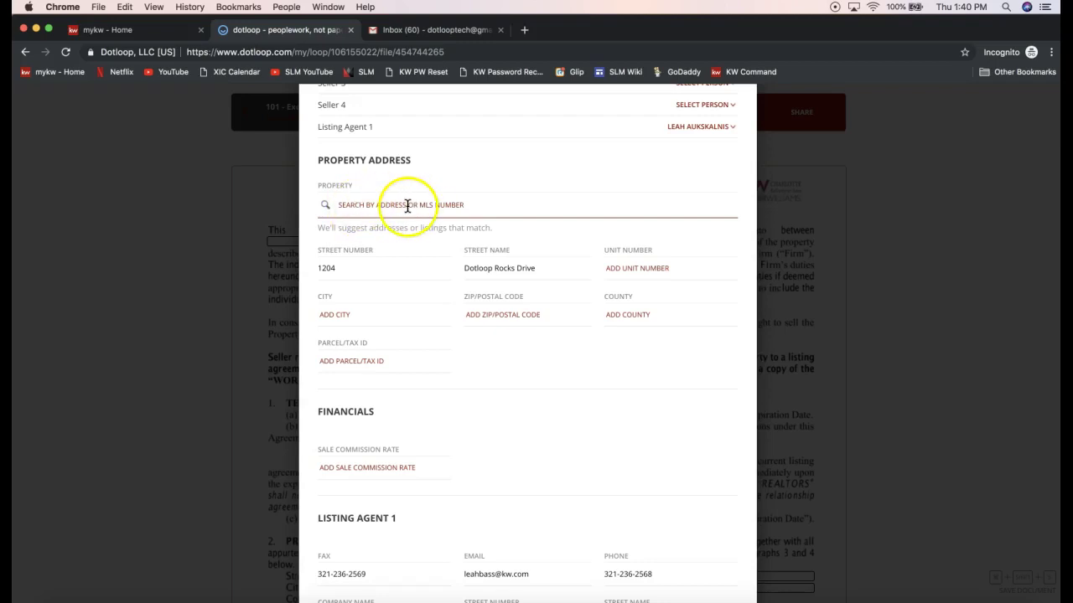
# - Enter city Charlotte and ZIP 28277, then apply the autofill to the agreement
pyautogui.click(408, 314)
pyautogui.write('Charlotte')
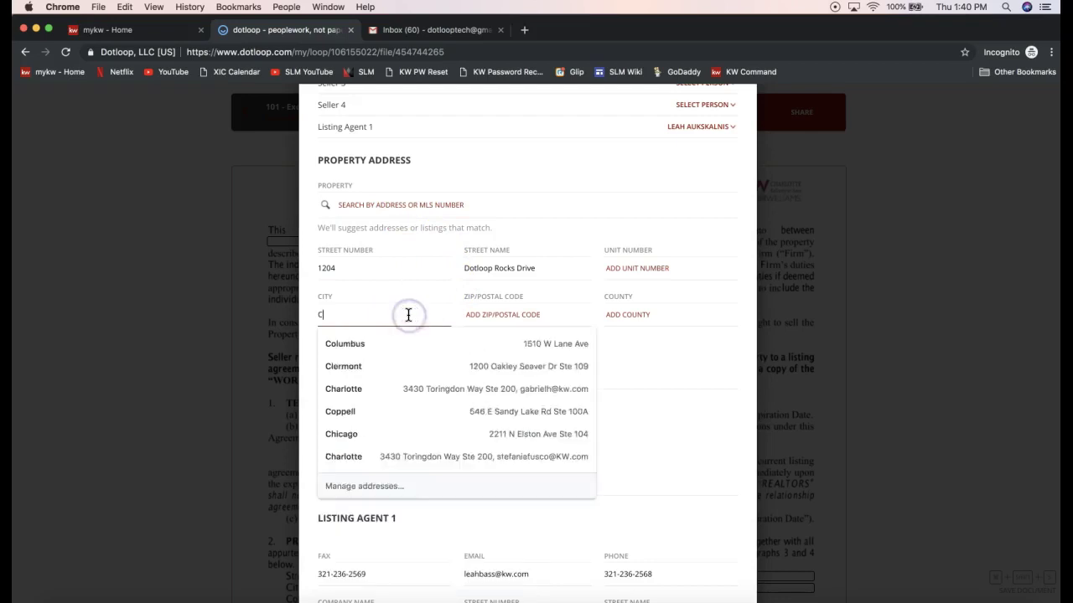
pyautogui.press('Tab')
pyautogui.write('28277')
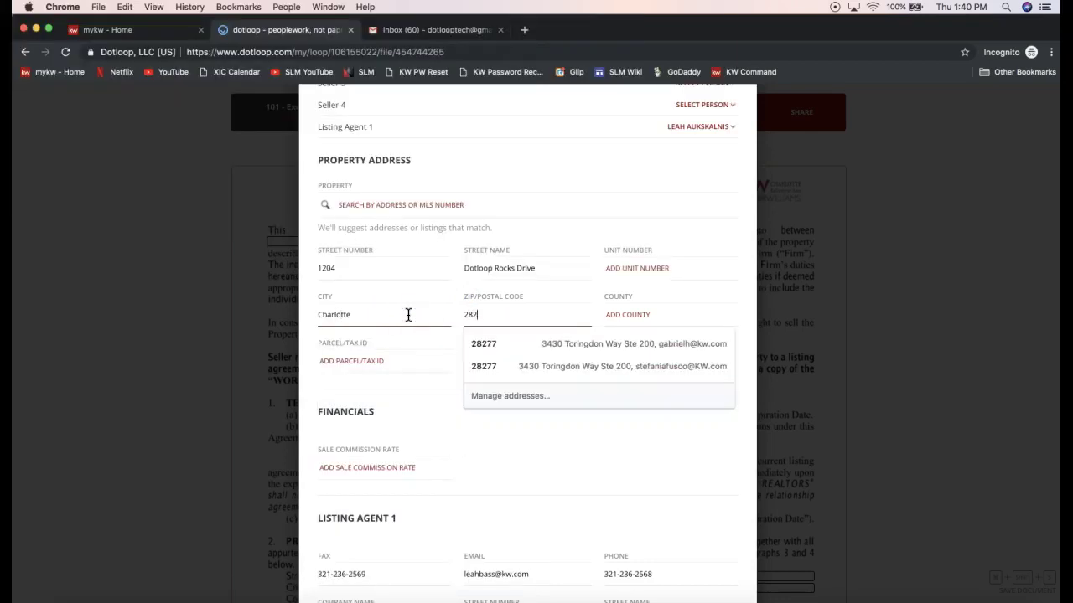
pyautogui.click(432, 453)
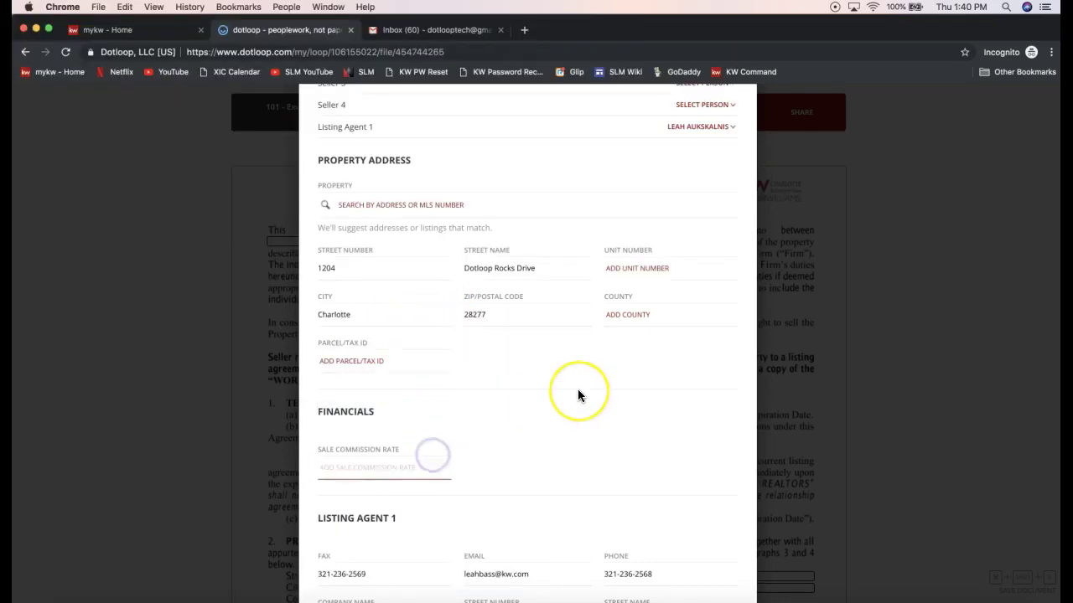
pyautogui.scroll(-5, 577, 389)
pyautogui.scroll(-15, 575, 358)
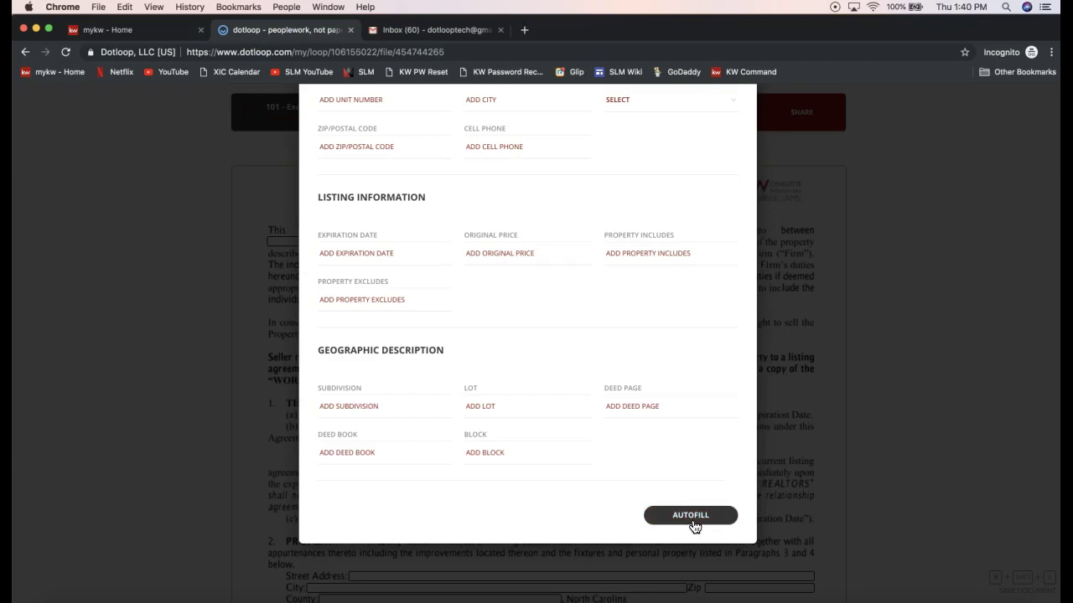
pyautogui.click(692, 520)
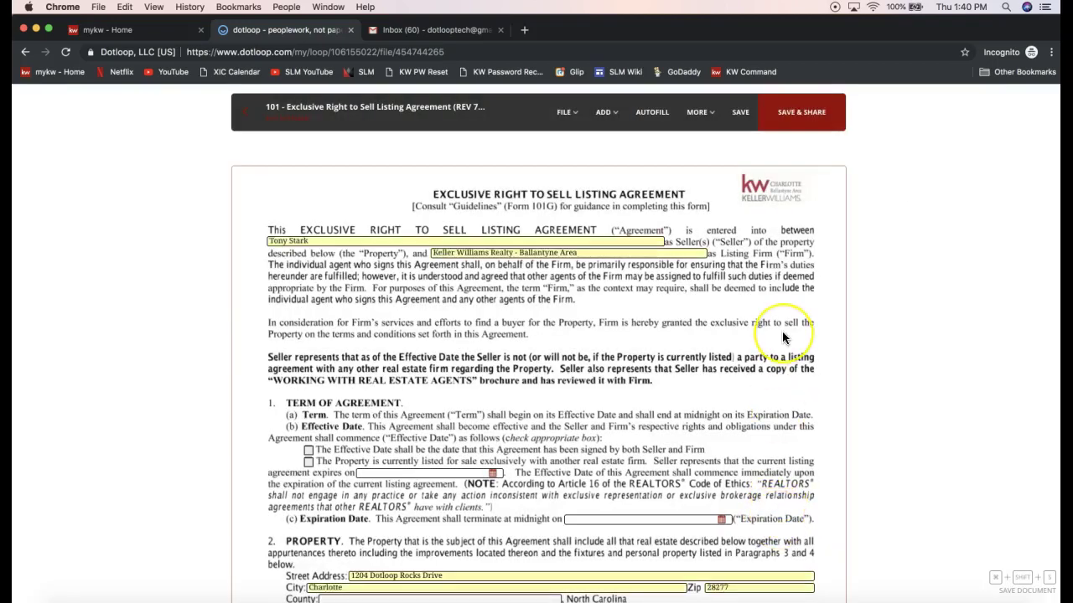
# - Append 'and' plus the second seller's name after the first seller's name
pyautogui.scroll(-2, 781, 337)
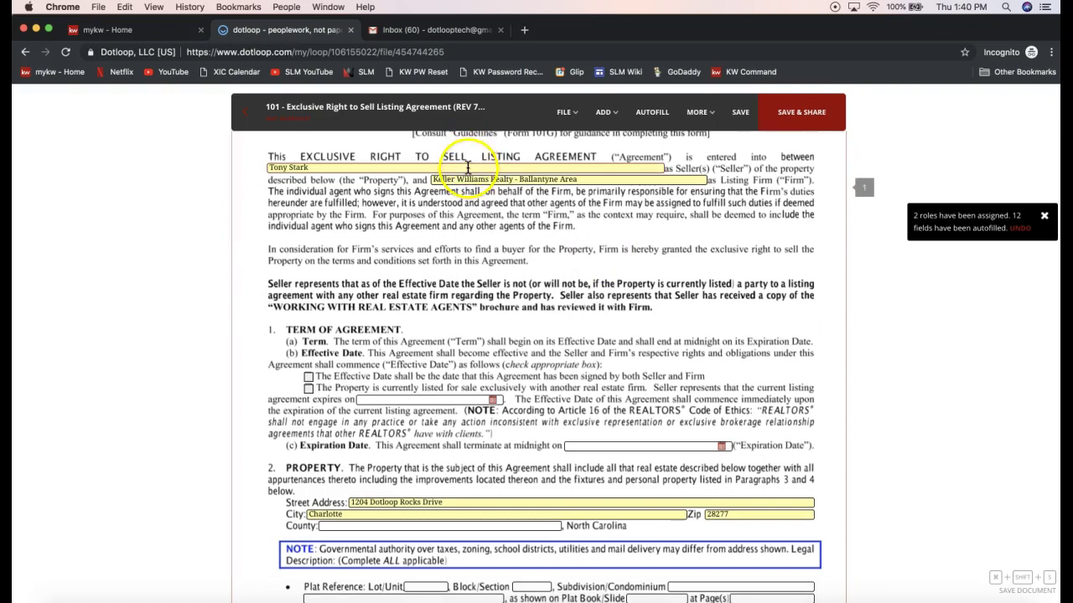
pyautogui.scroll(-2, 541, 291)
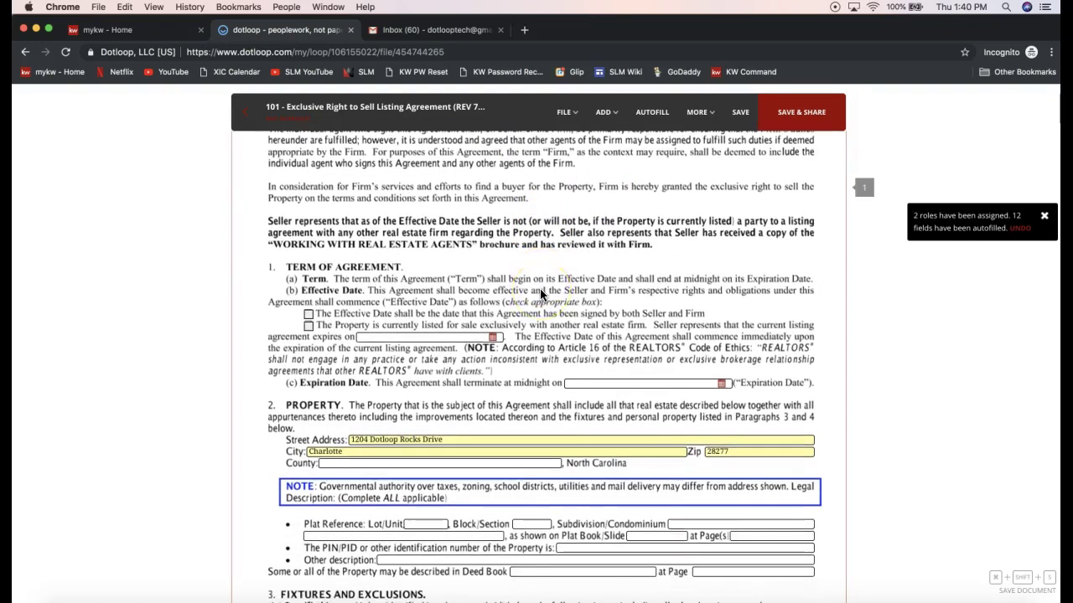
pyautogui.scroll(4, 539, 289)
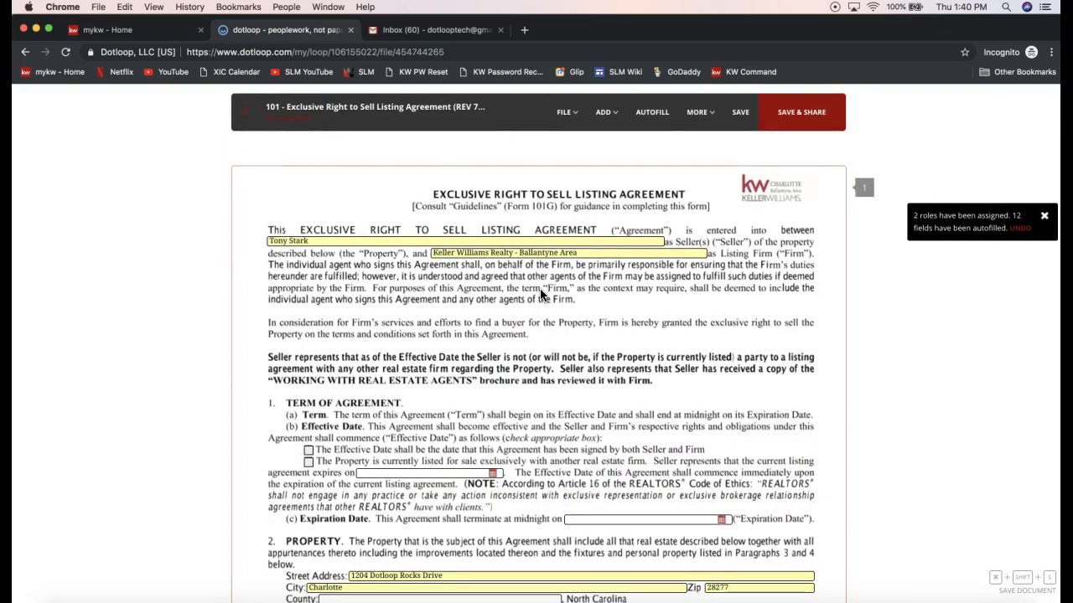
pyautogui.click(340, 240)
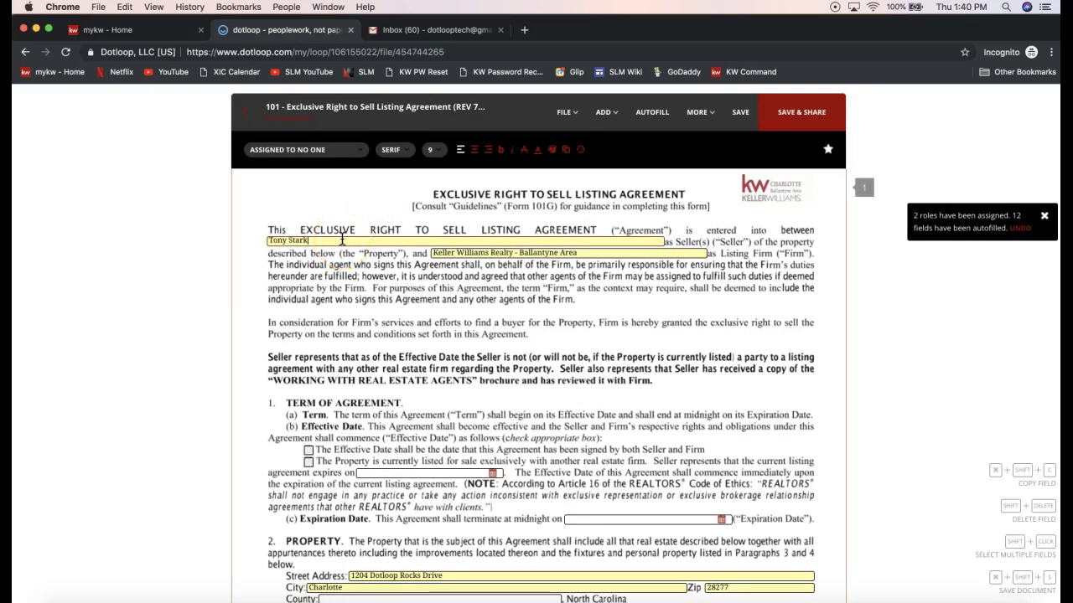
pyautogui.write('and Pepper Potts')
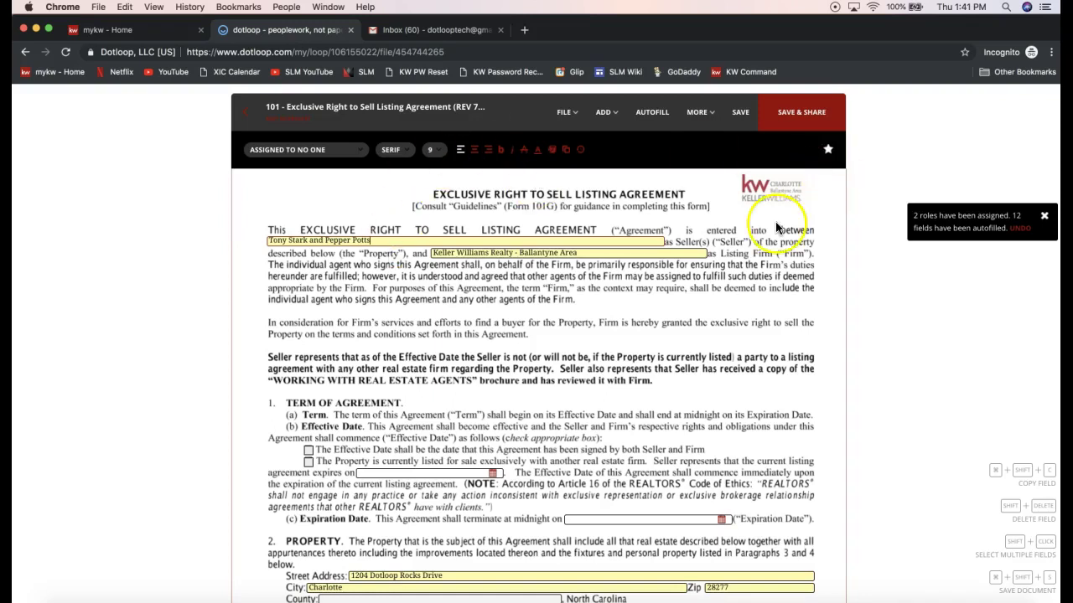
pyautogui.click(697, 112)
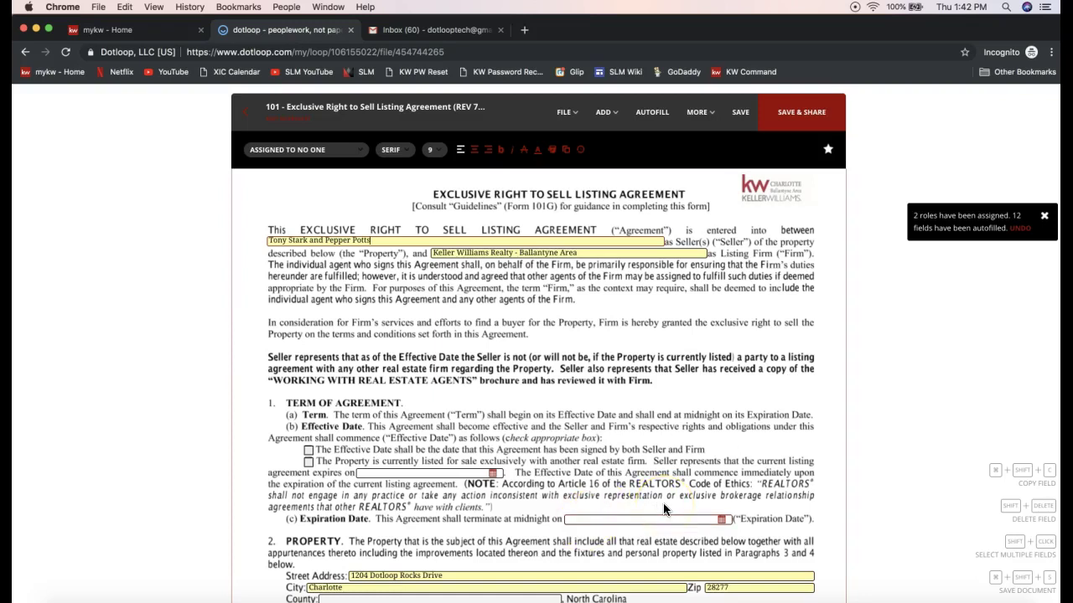
# - Start Host In Person Signing, saving changes first, and choose the seller as signer
pyautogui.click(701, 112)
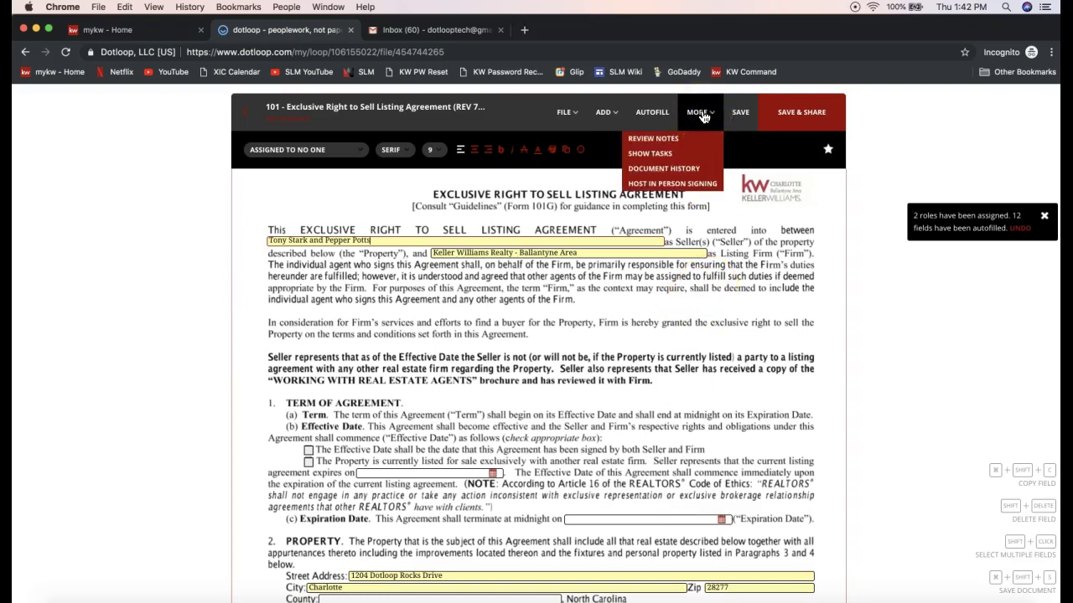
pyautogui.click(668, 186)
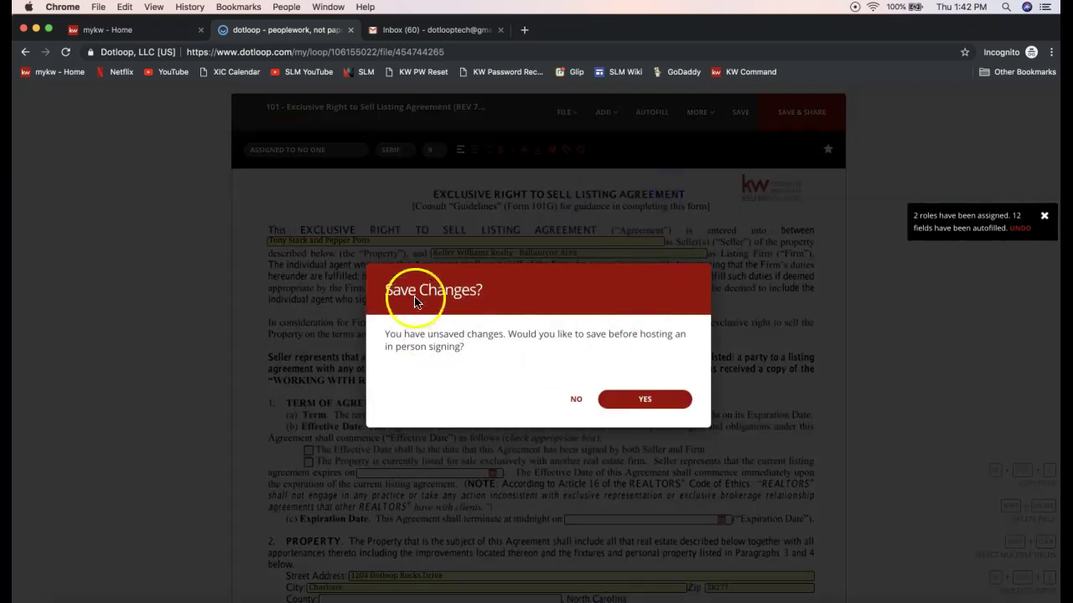
pyautogui.click(675, 404)
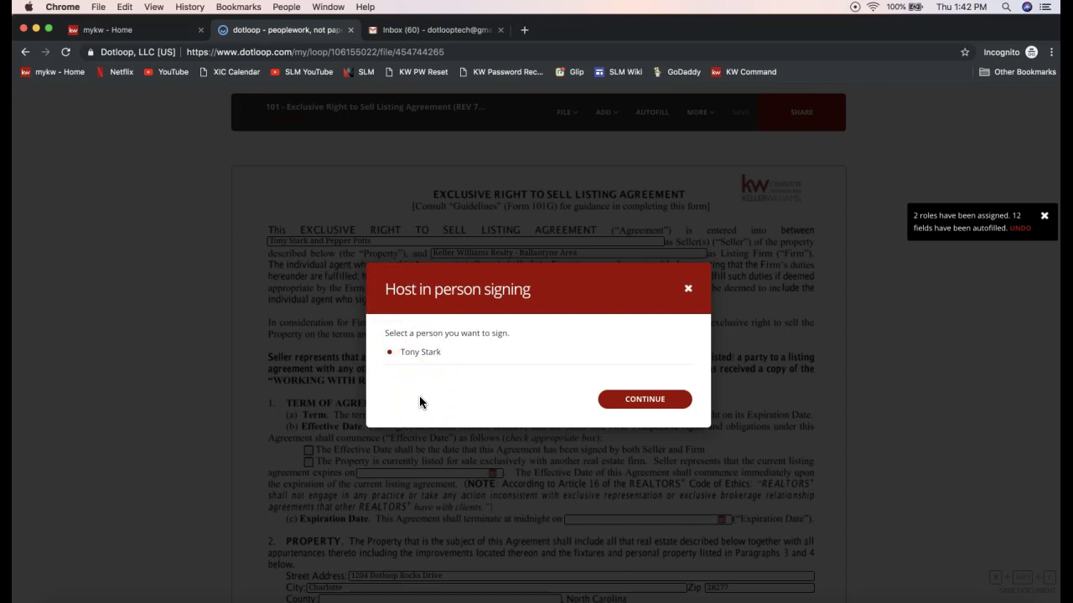
pyautogui.click(412, 360)
# - Cancel the in-person signing and go back to the 1204 Dotloop Rocks Drive loop
pyautogui.click(688, 288)
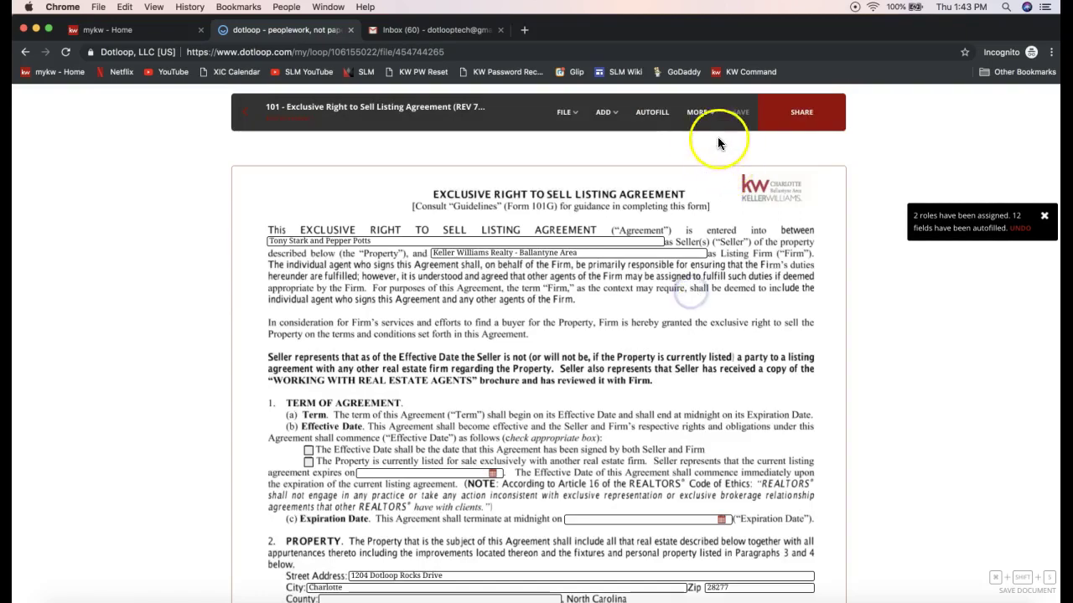
pyautogui.click(698, 122)
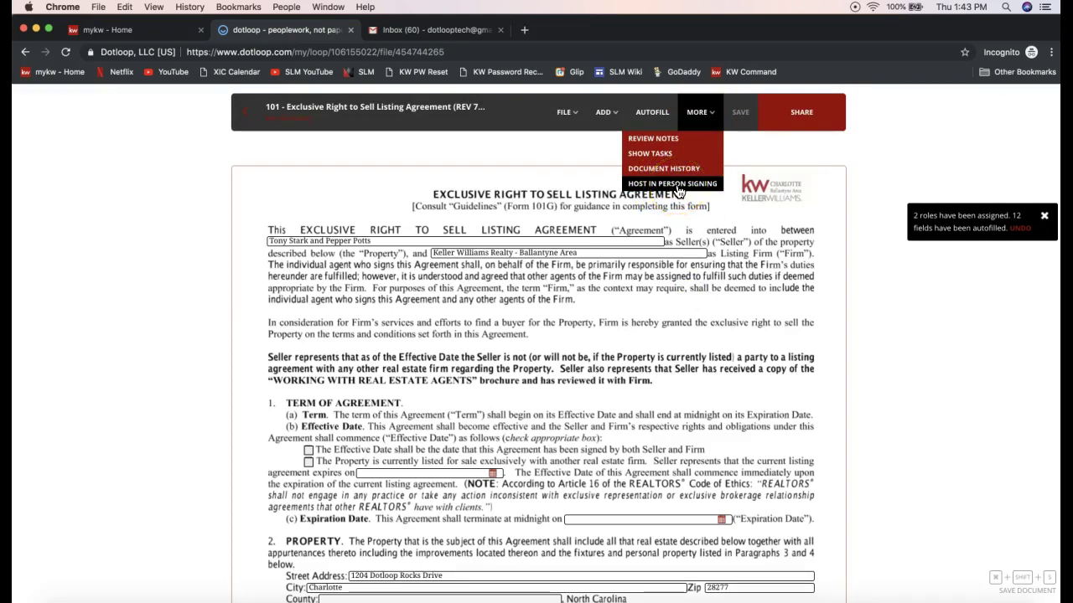
pyautogui.click(491, 166)
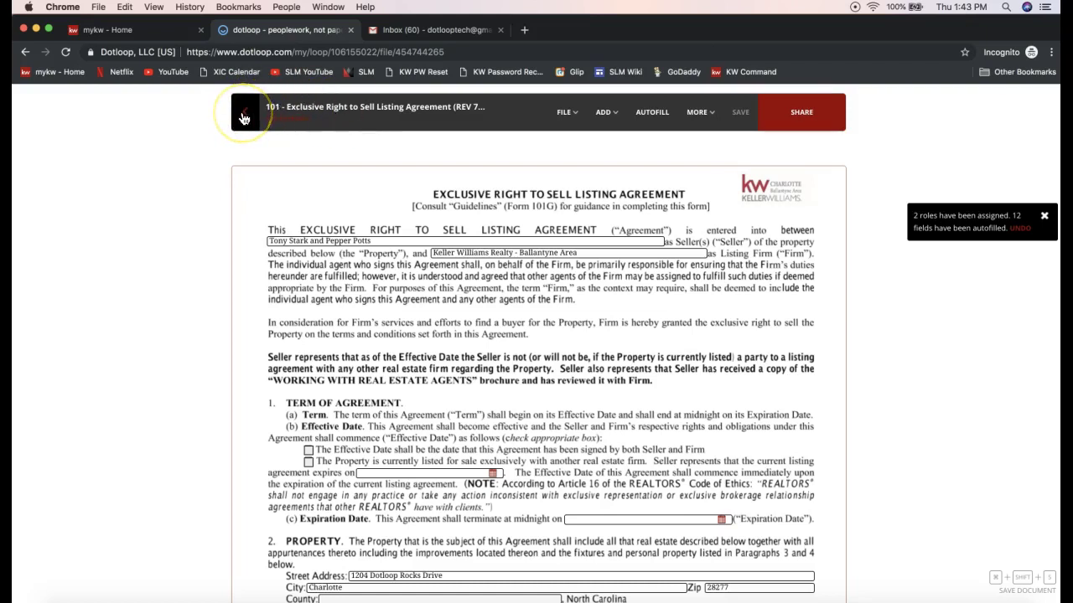
pyautogui.click(243, 118)
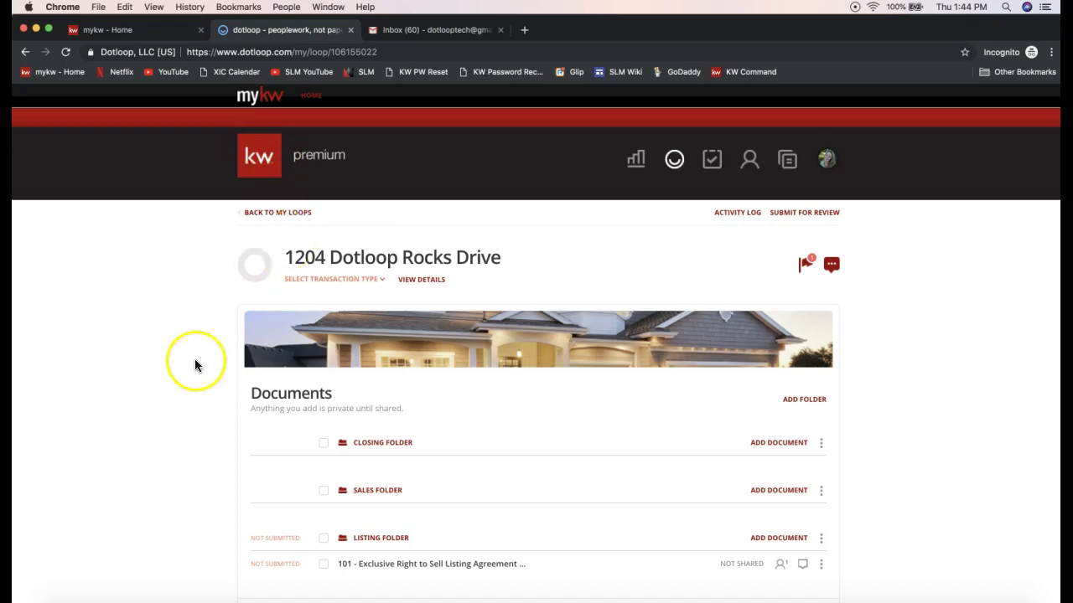
# - Bring up the three-dot options menu for the 101 listing agreement in Listing Folder
pyautogui.scroll(-2, 194, 359)
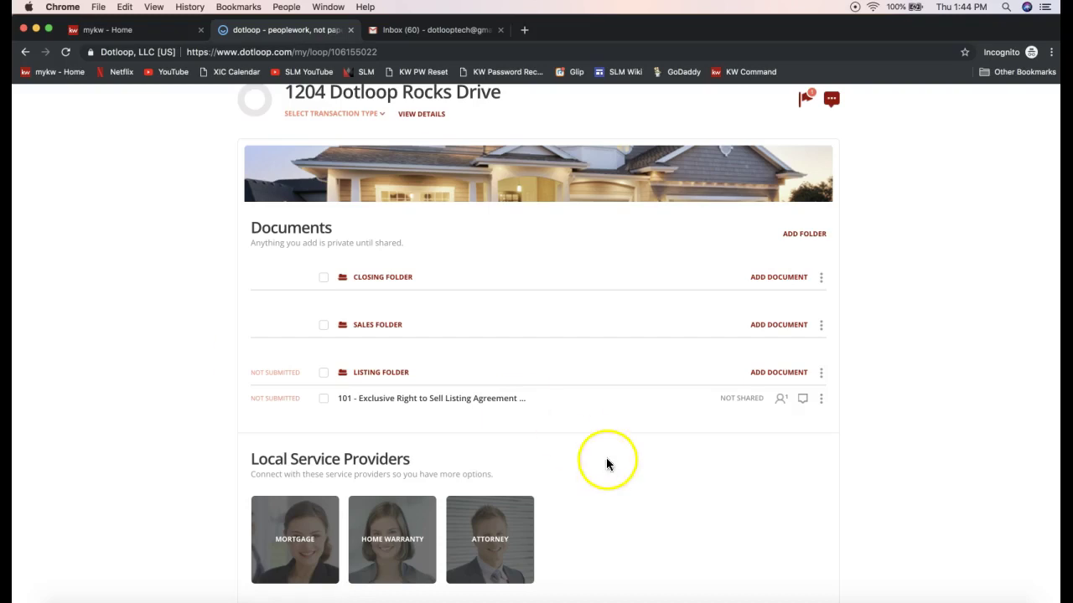
pyautogui.click(822, 402)
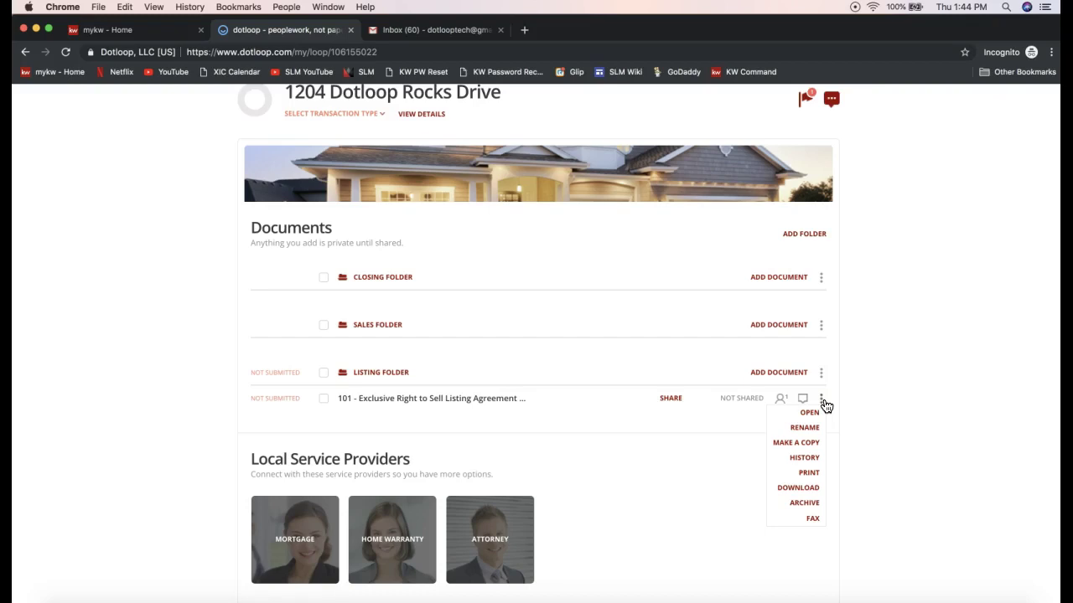
pyautogui.click(802, 444)
pyautogui.click(791, 451)
pyautogui.click(802, 450)
pyautogui.click(828, 403)
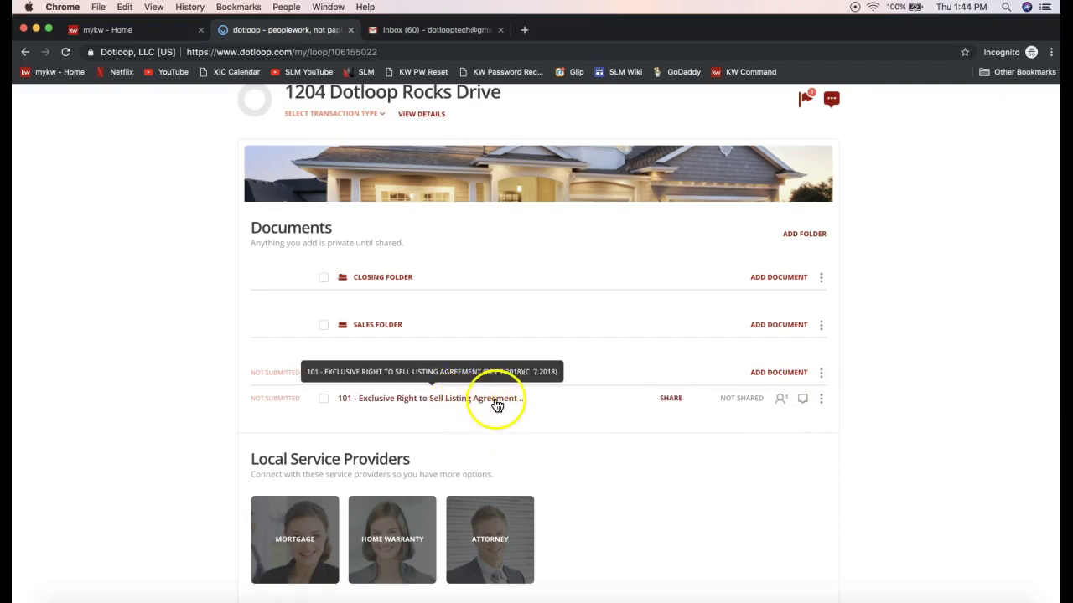
pyautogui.click(821, 400)
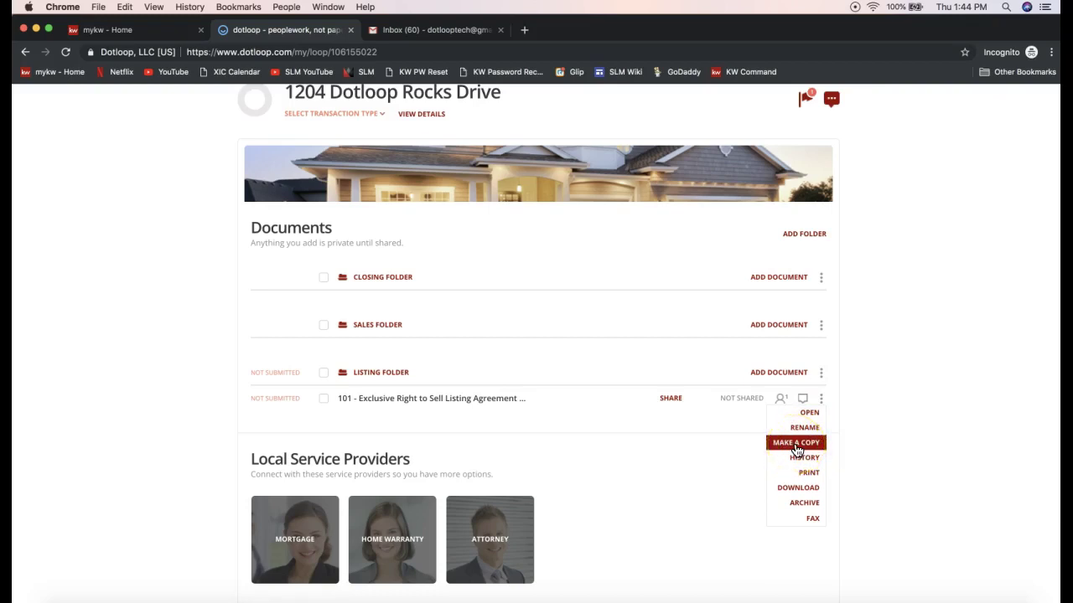
# - Make a copy as flat PDF (signatures preserved, not editable) destined for another loop
pyautogui.click(796, 444)
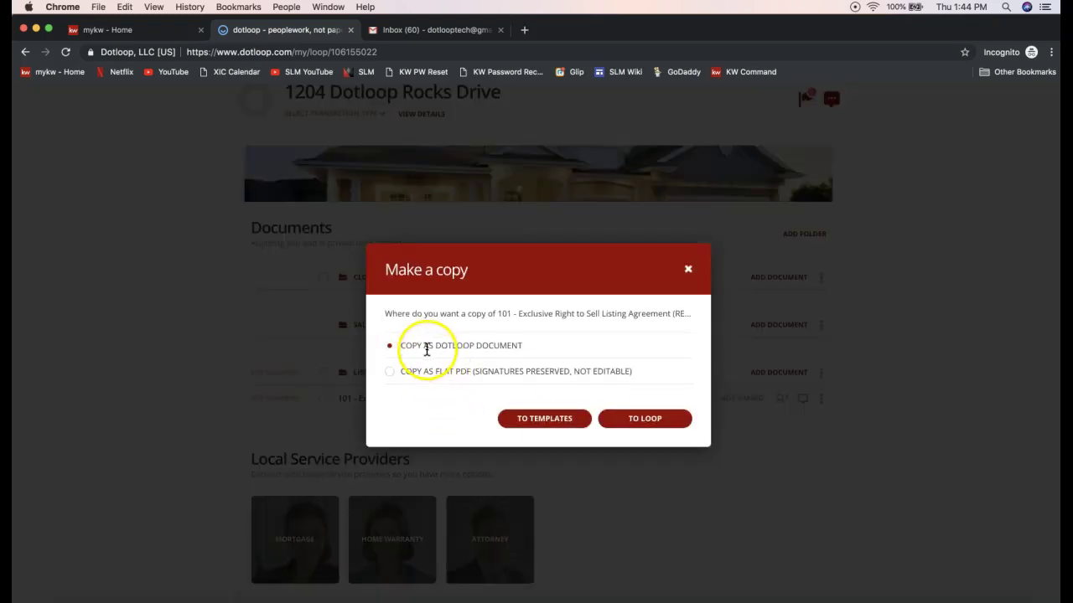
pyautogui.moveTo(401, 344); pyautogui.dragTo(524, 347)
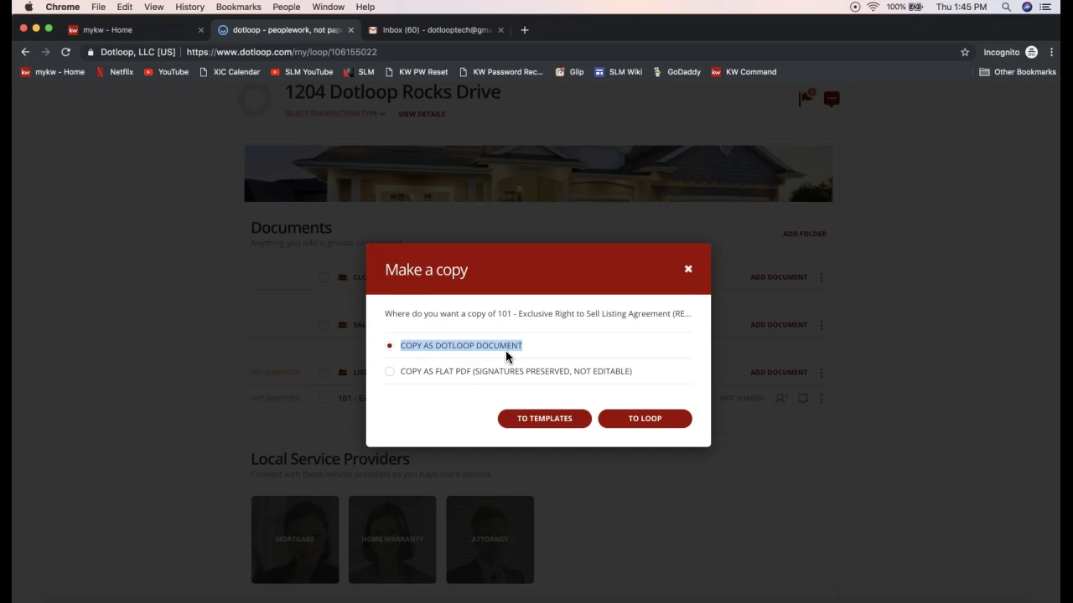
pyautogui.click(389, 378)
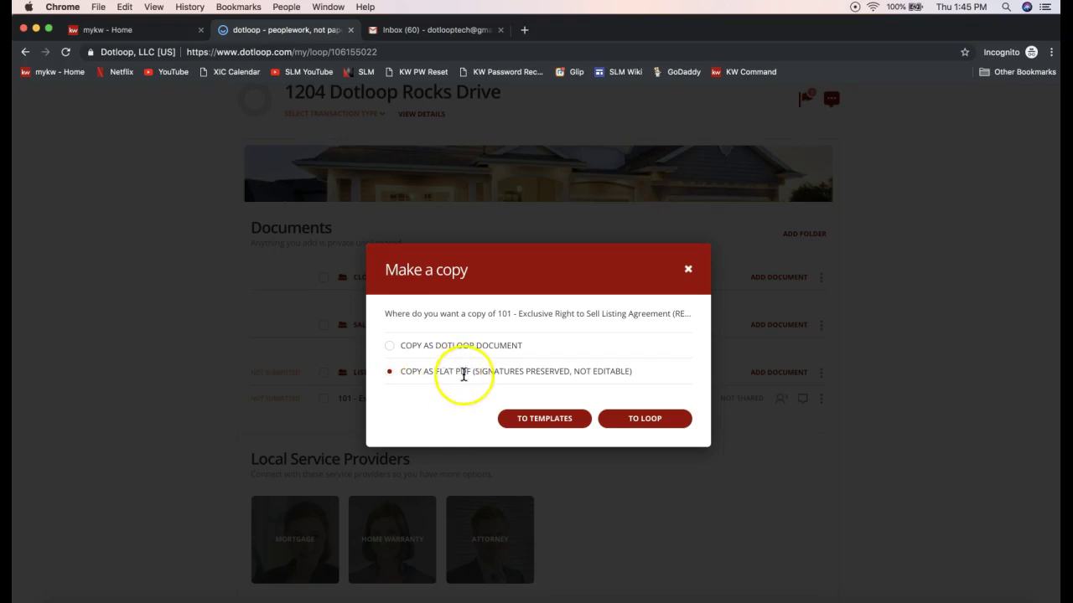
pyautogui.moveTo(474, 372); pyautogui.dragTo(570, 370)
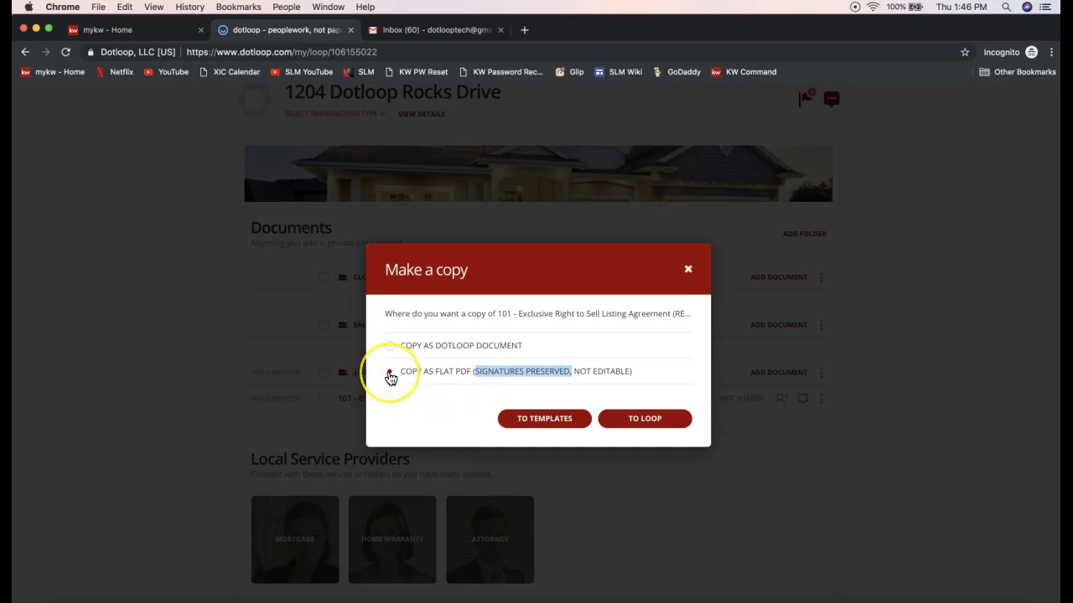
pyautogui.click(389, 375)
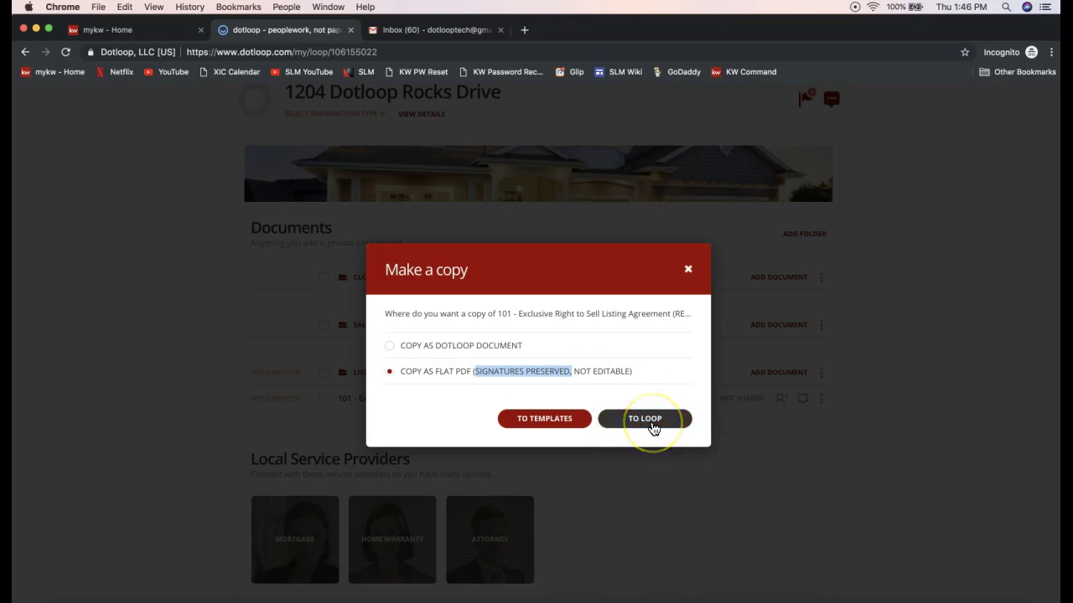
pyautogui.click(653, 425)
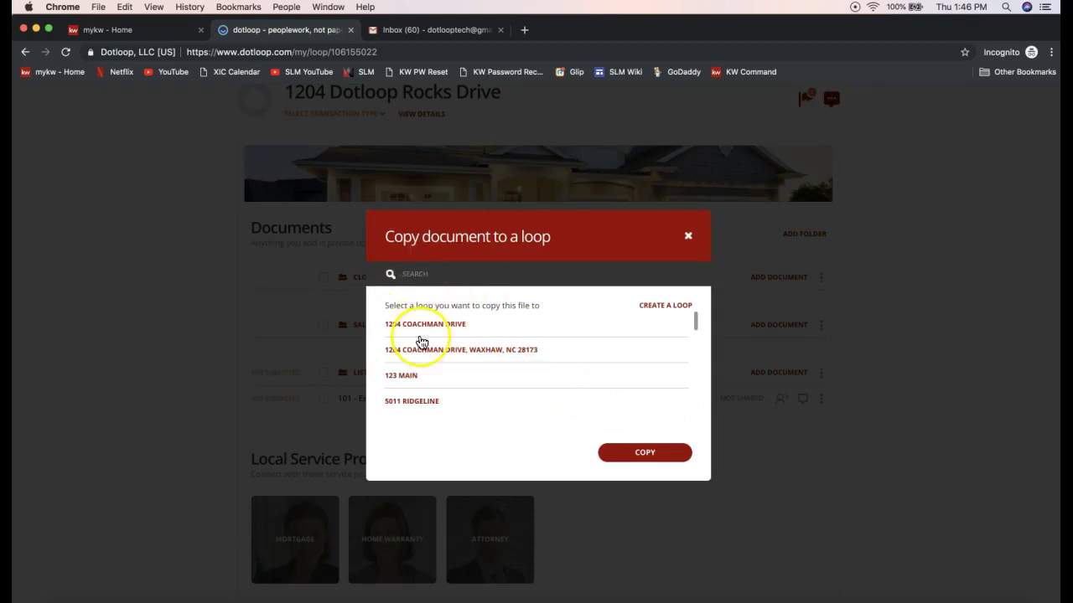
# - Pick the 1204 Dotloop Rocks Drive loop and copy the agreement into its Sales Folder
pyautogui.write('1204')
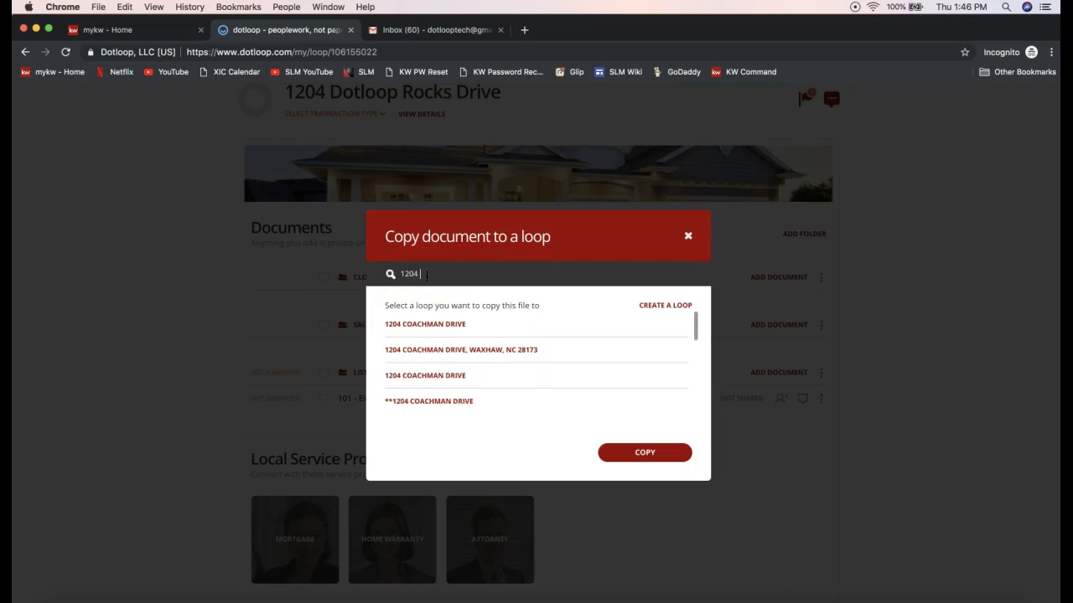
pyautogui.write(' Dotl')
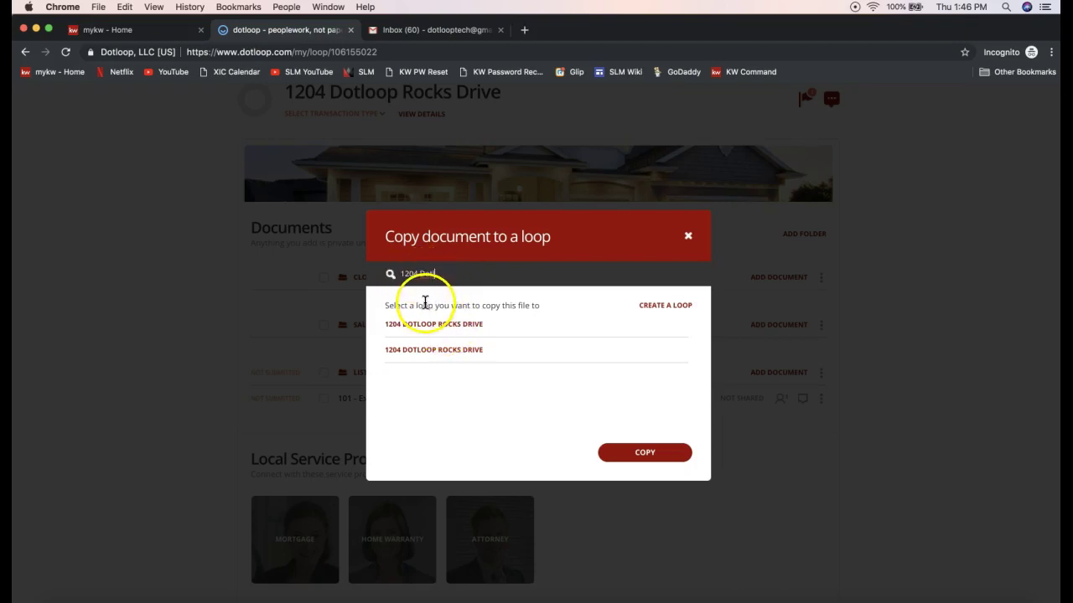
pyautogui.click(421, 325)
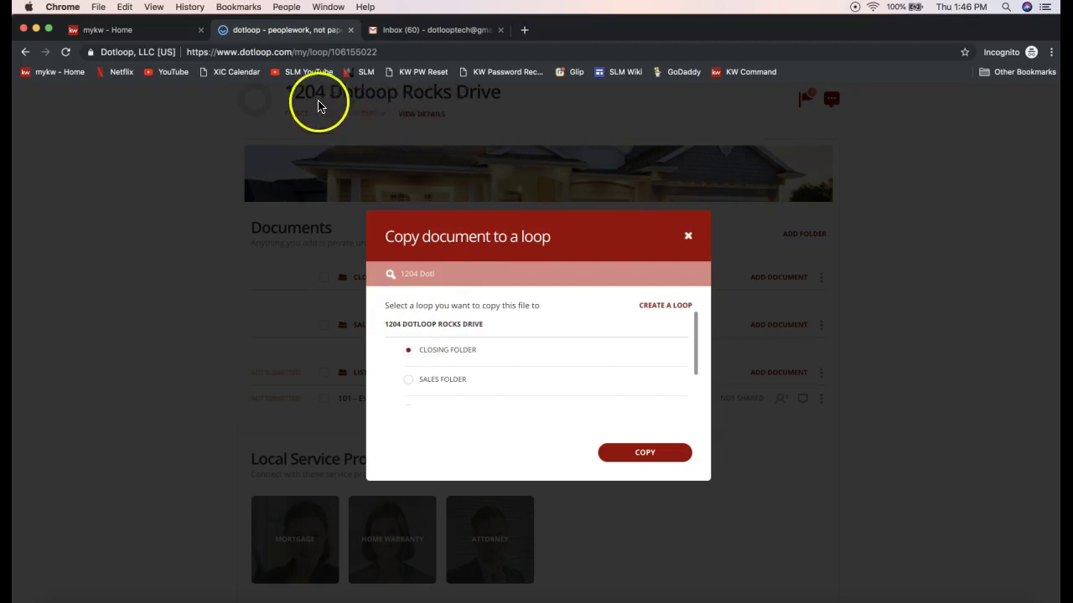
pyautogui.click(423, 273)
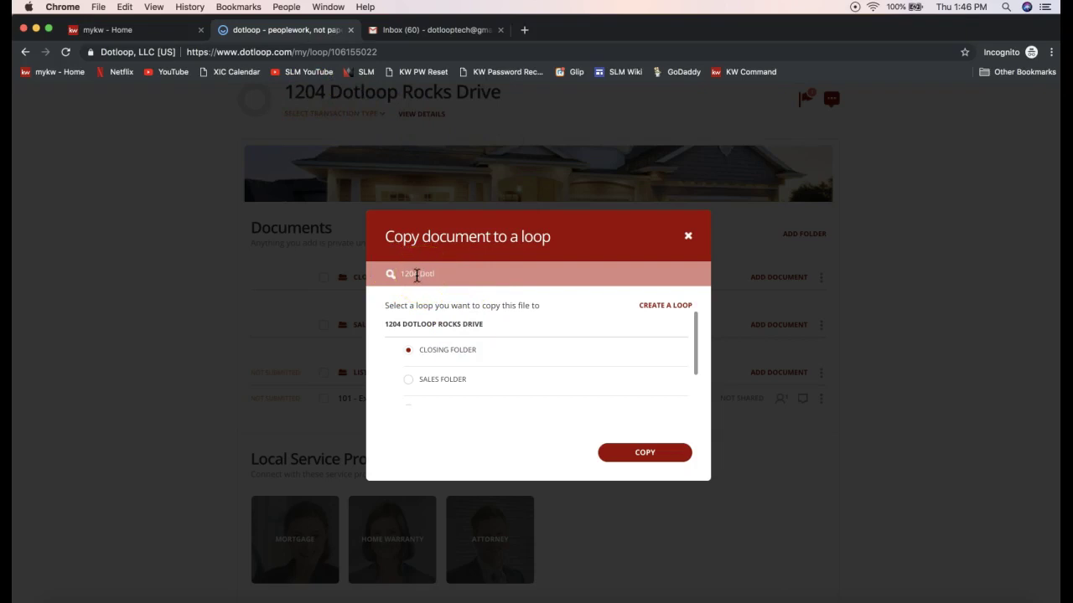
pyautogui.scroll(-1, 459, 337)
pyautogui.scroll(1, 459, 337)
pyautogui.scroll(-2, 447, 356)
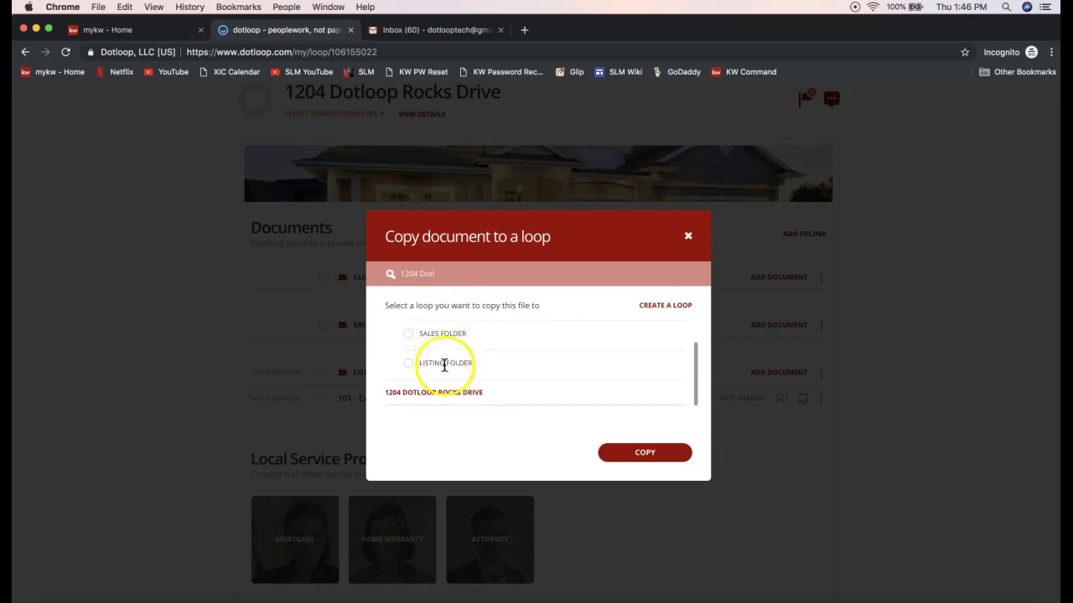
pyautogui.scroll(2, 444, 365)
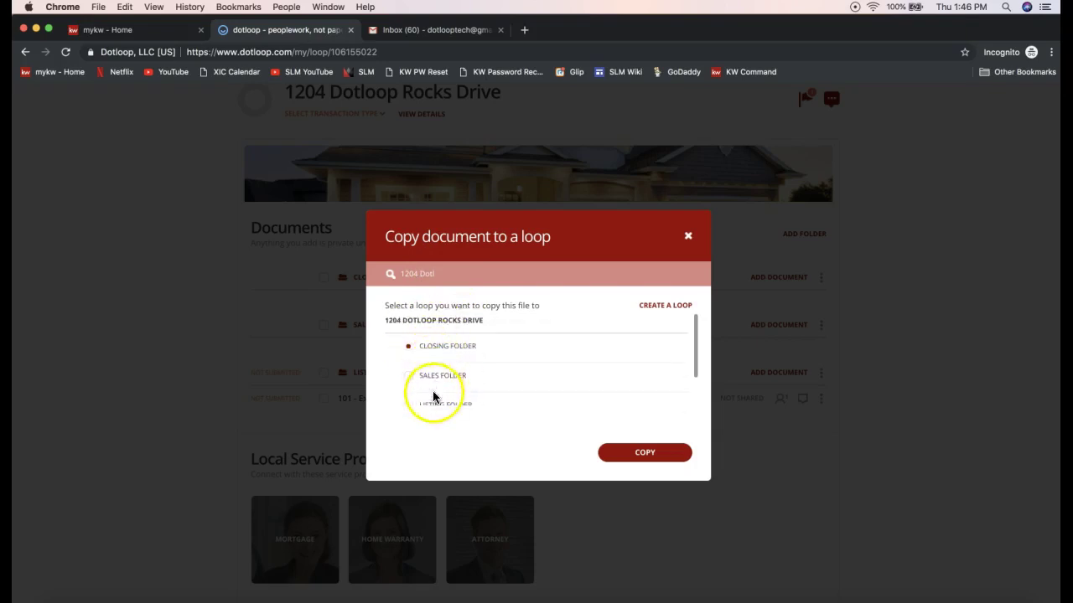
pyautogui.scroll(-1, 433, 398)
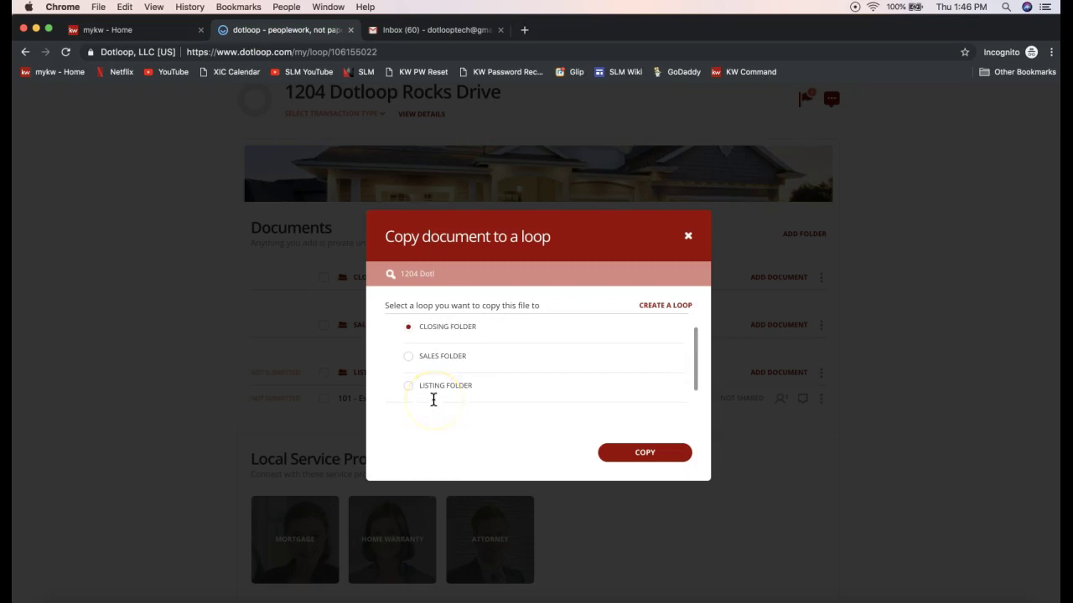
pyautogui.click(409, 356)
pyautogui.click(642, 461)
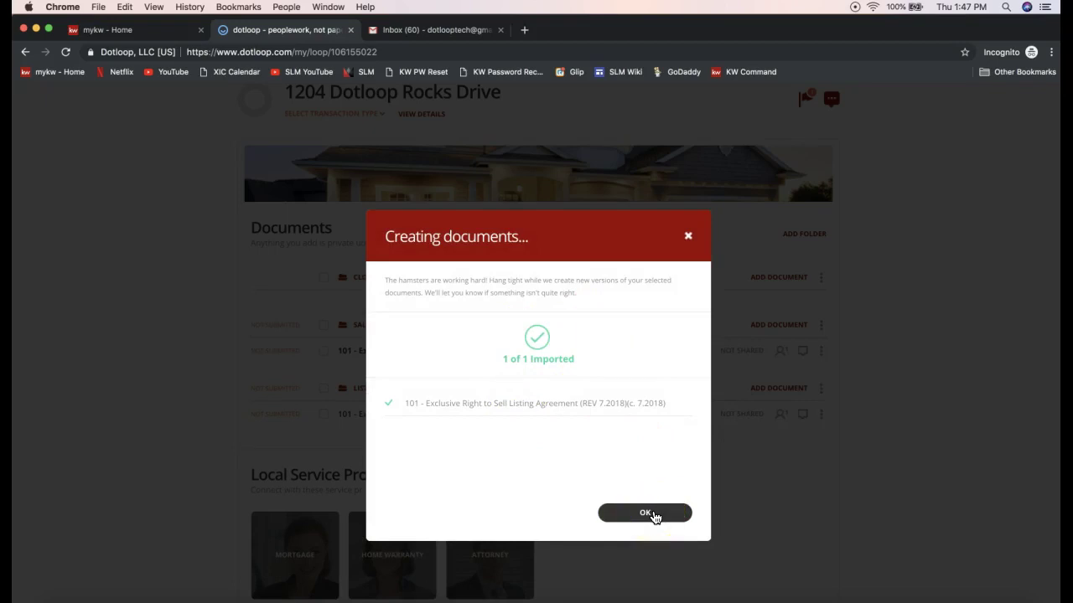
# - Dismiss the import confirmation and open the Sales Folder copy of the 101 agreement
pyautogui.click(654, 514)
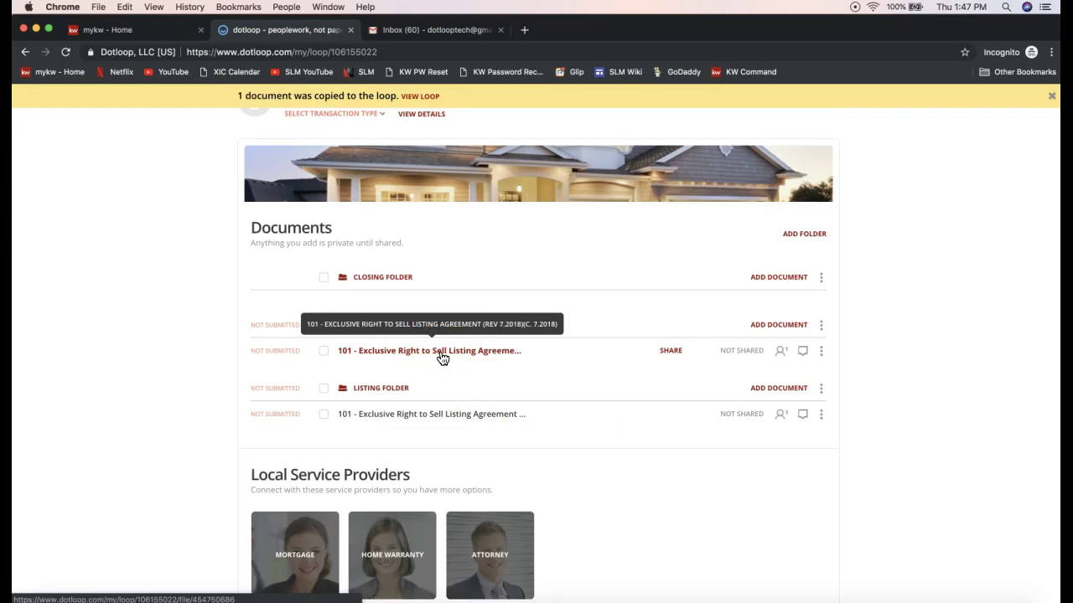
pyautogui.moveTo(443, 359); pyautogui.dragTo(412, 361)
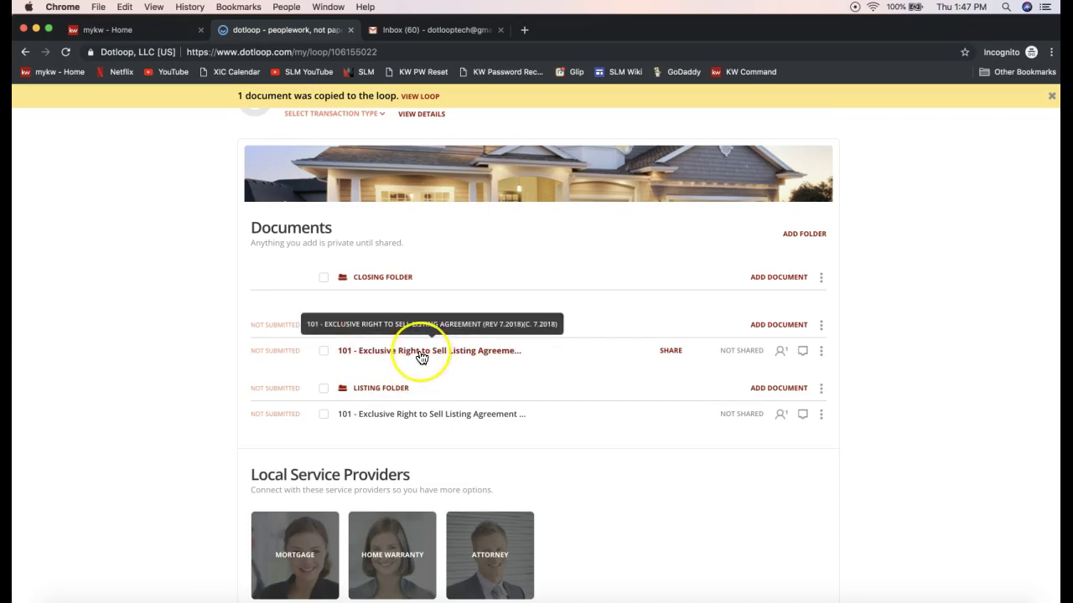
pyautogui.click(406, 359)
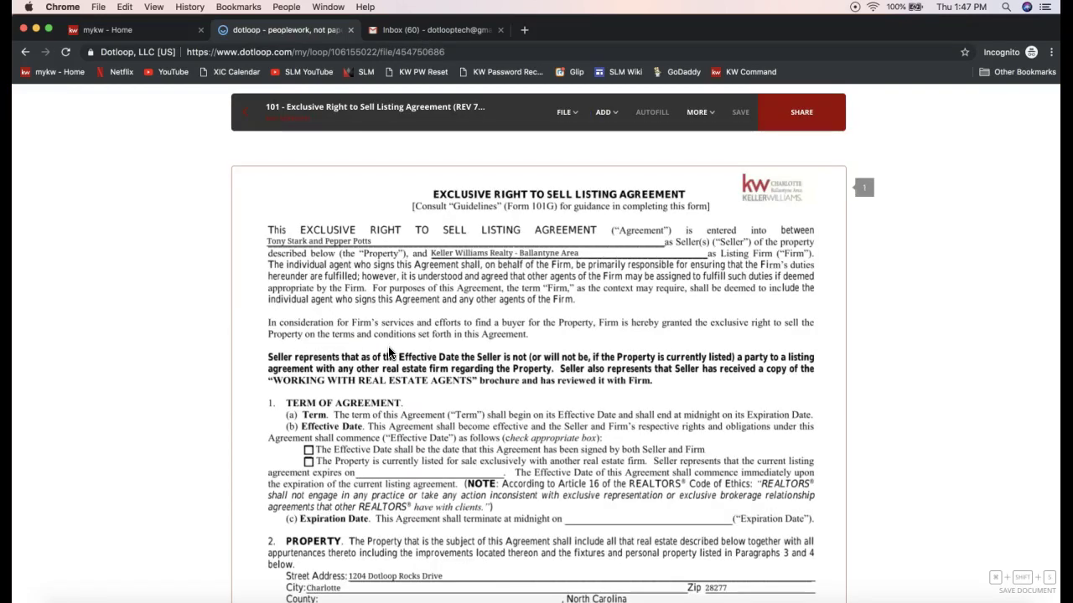
# - Draw a strikethrough line over the first seller's name on the agreement's seller line
pyautogui.click(372, 244)
pyautogui.click(342, 244)
pyautogui.click(605, 114)
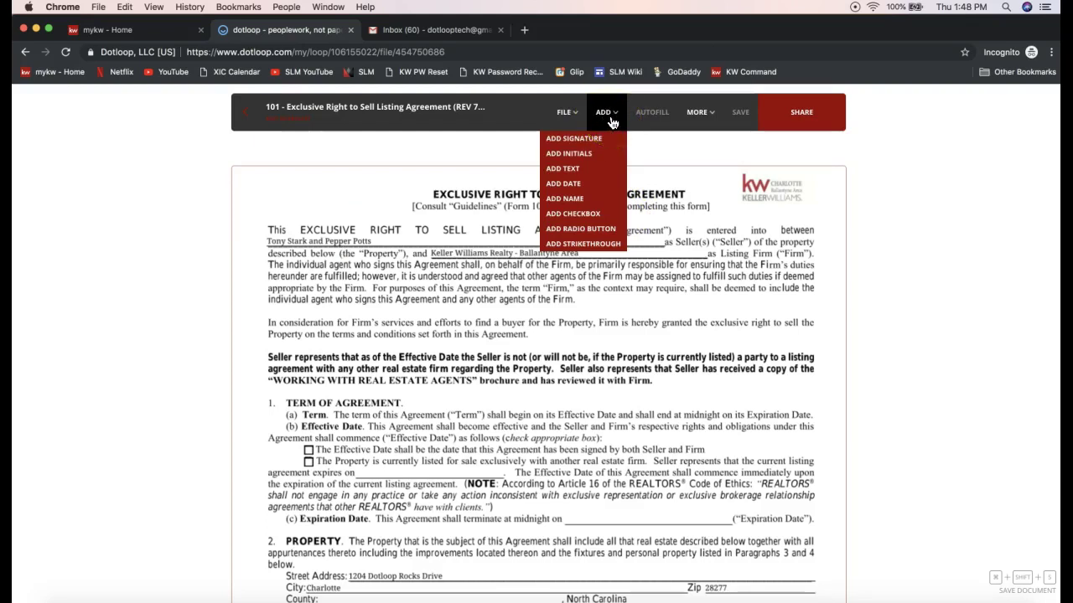
pyautogui.click(610, 122)
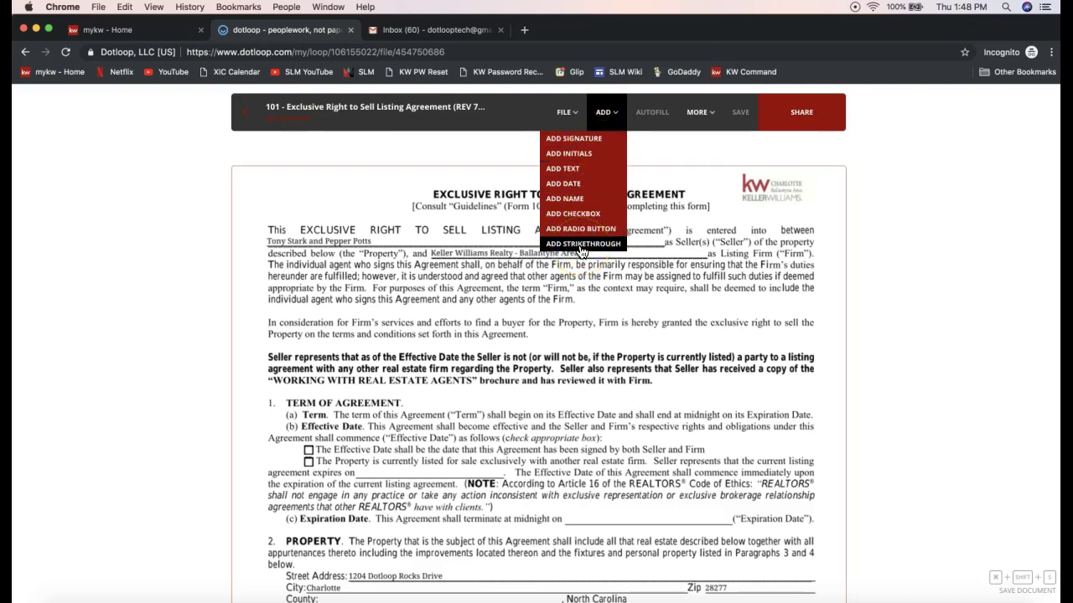
pyautogui.click(572, 248)
pyautogui.click(571, 248)
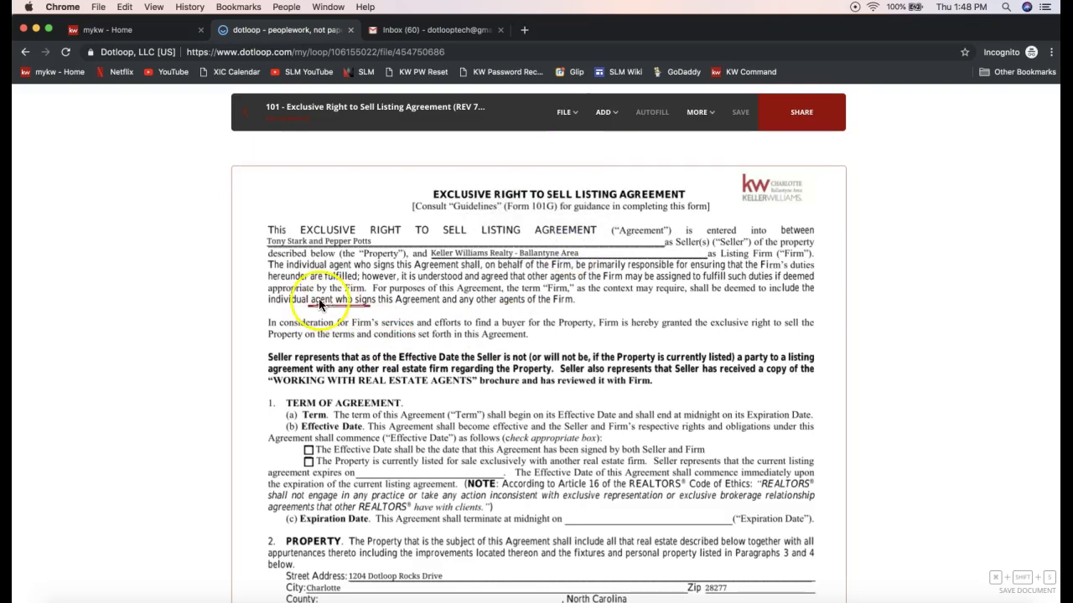
pyautogui.click(291, 253)
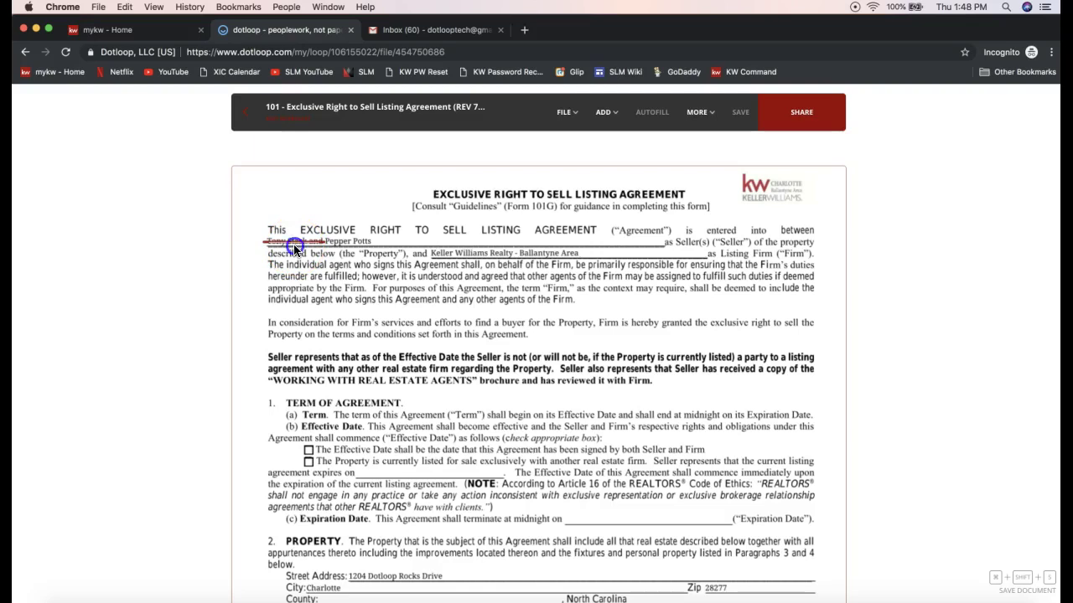
pyautogui.click(294, 249)
pyautogui.click(319, 249)
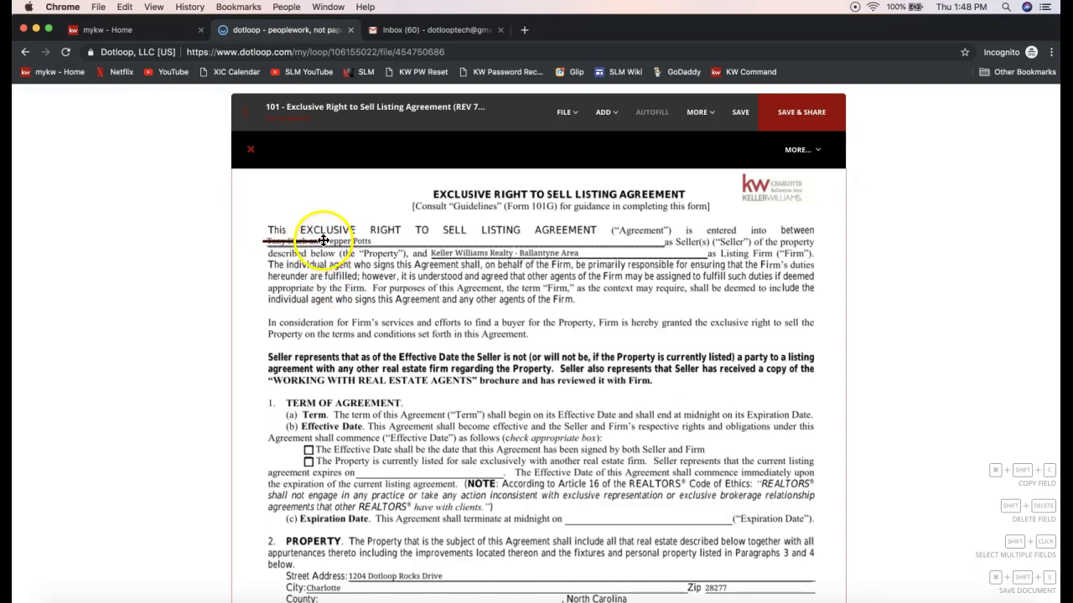
pyautogui.click(607, 122)
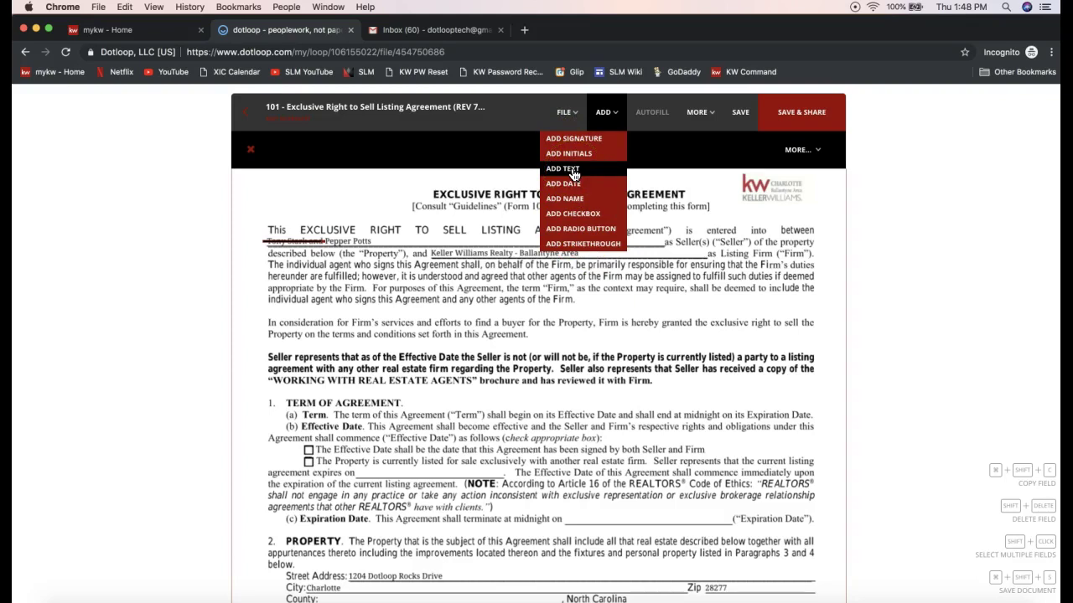
# - Add a text field after the seller names, widened to Seller(s), containing 'and' plus the new seller's name
pyautogui.moveTo(573, 175); pyautogui.dragTo(406, 255)
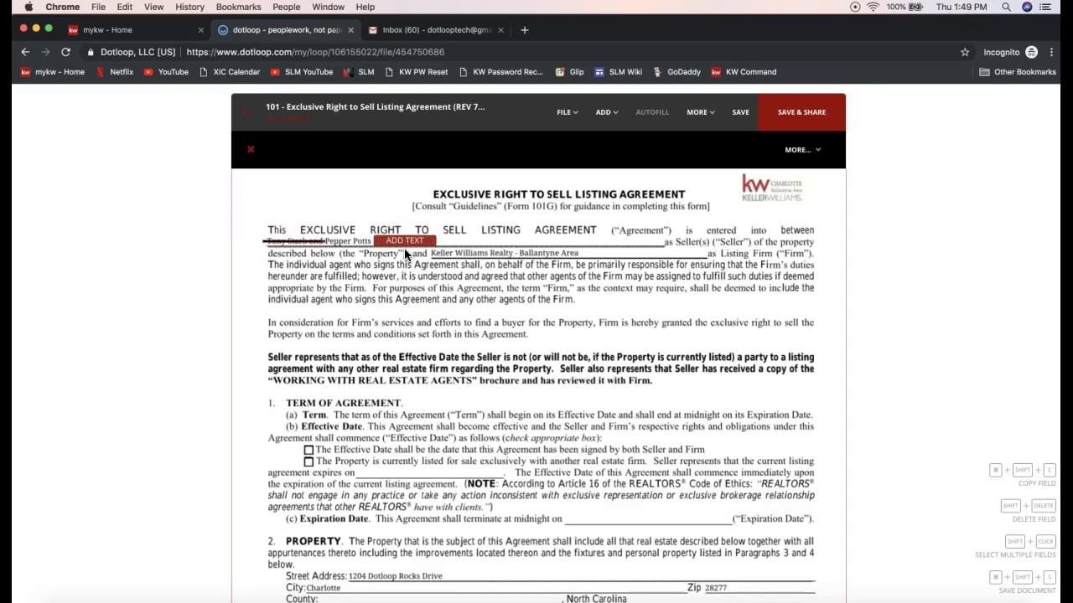
pyautogui.click(404, 248)
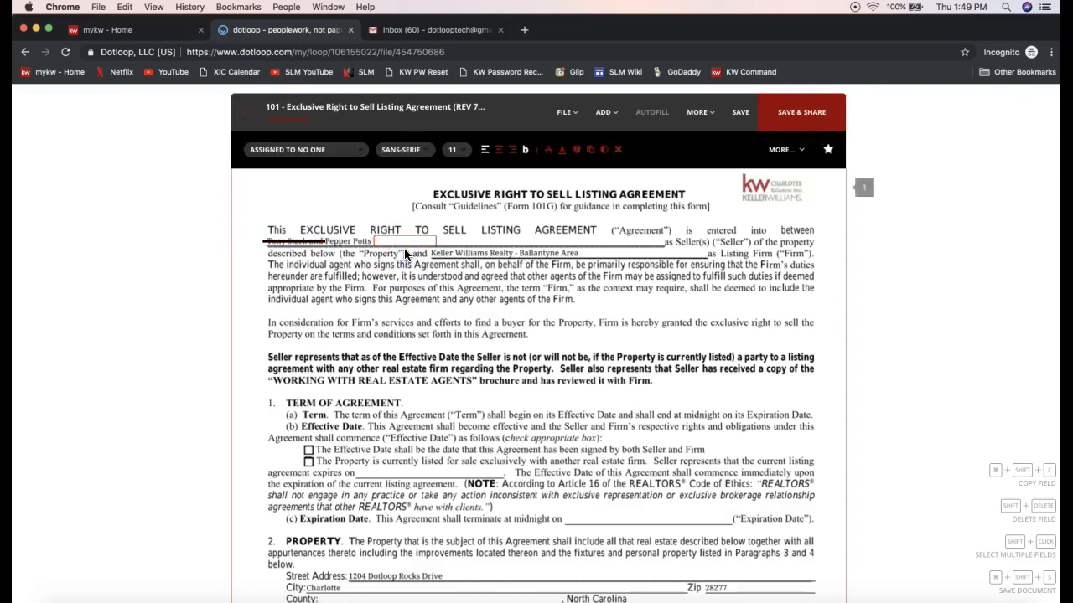
pyautogui.click(467, 251)
pyautogui.moveTo(431, 242)
pyautogui.mouseDown()
pyautogui.moveTo(668, 246)
pyautogui.moveTo(661, 239)
pyautogui.moveTo(651, 352)
pyautogui.moveTo(510, 364)
pyautogui.moveTo(519, 266)
pyautogui.moveTo(660, 244)
pyautogui.mouseUp()
pyautogui.write('and Anthony Stark')
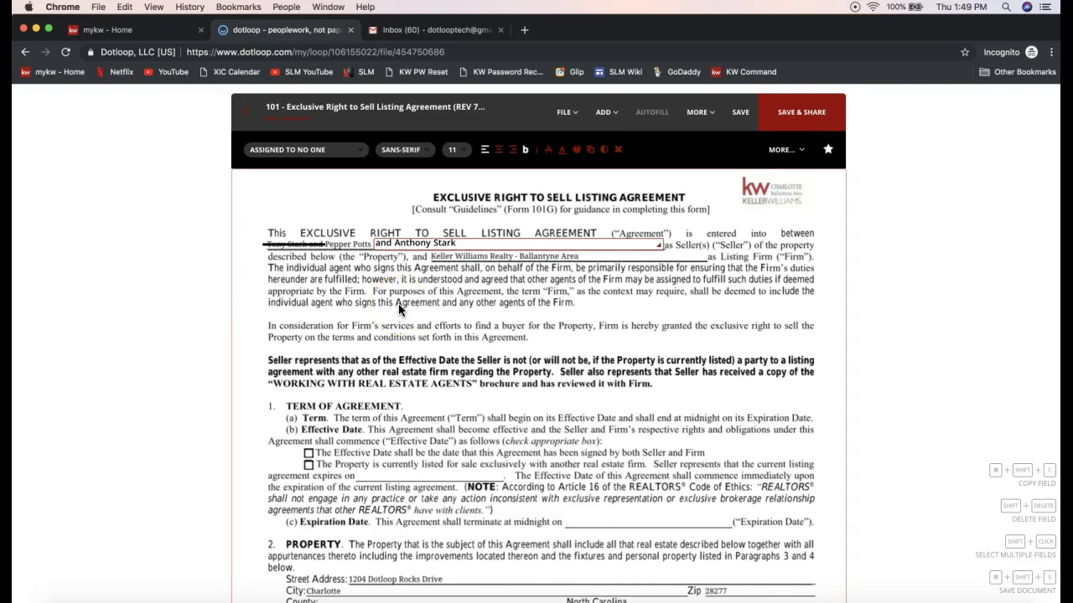
pyautogui.click(474, 288)
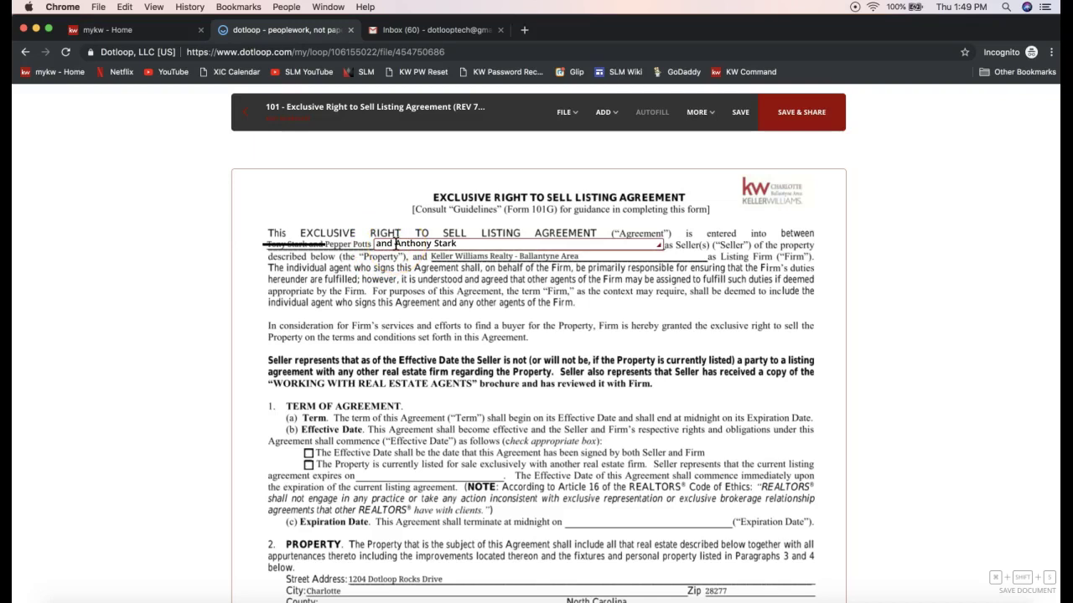
pyautogui.click(604, 117)
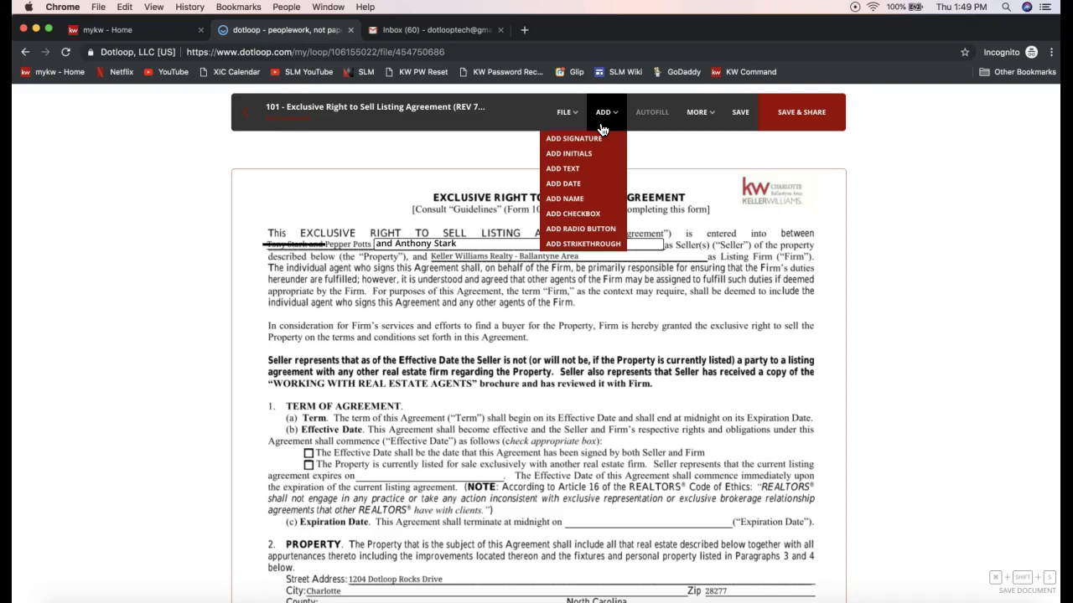
# - Place two initials fields side by side at the agreement's top-left, beside the seller line
pyautogui.click(575, 159)
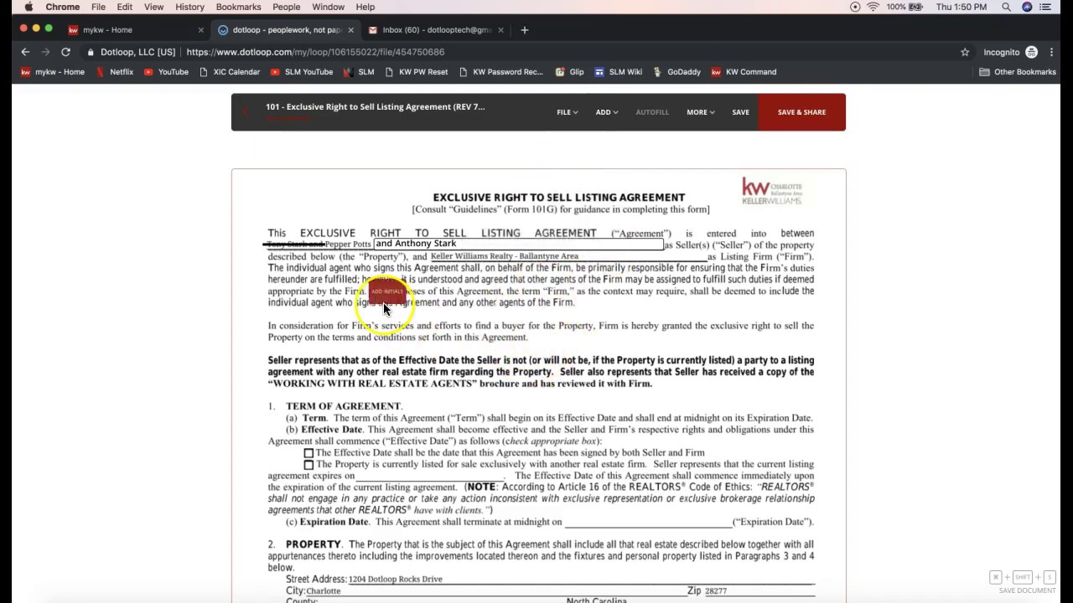
pyautogui.click(262, 224)
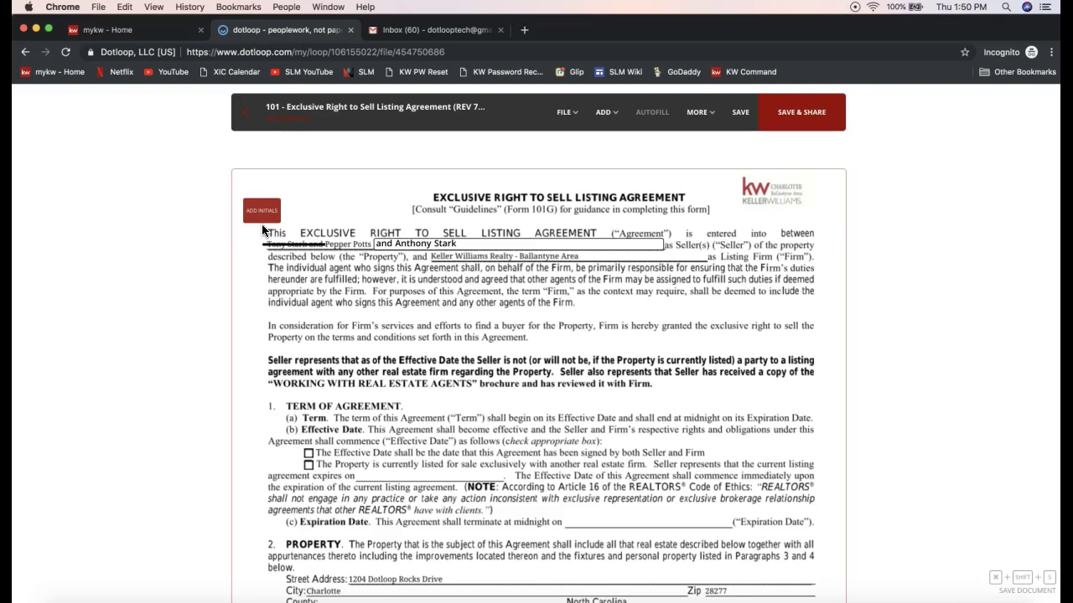
pyautogui.moveTo(261, 223); pyautogui.dragTo(259, 218)
pyautogui.click(262, 226)
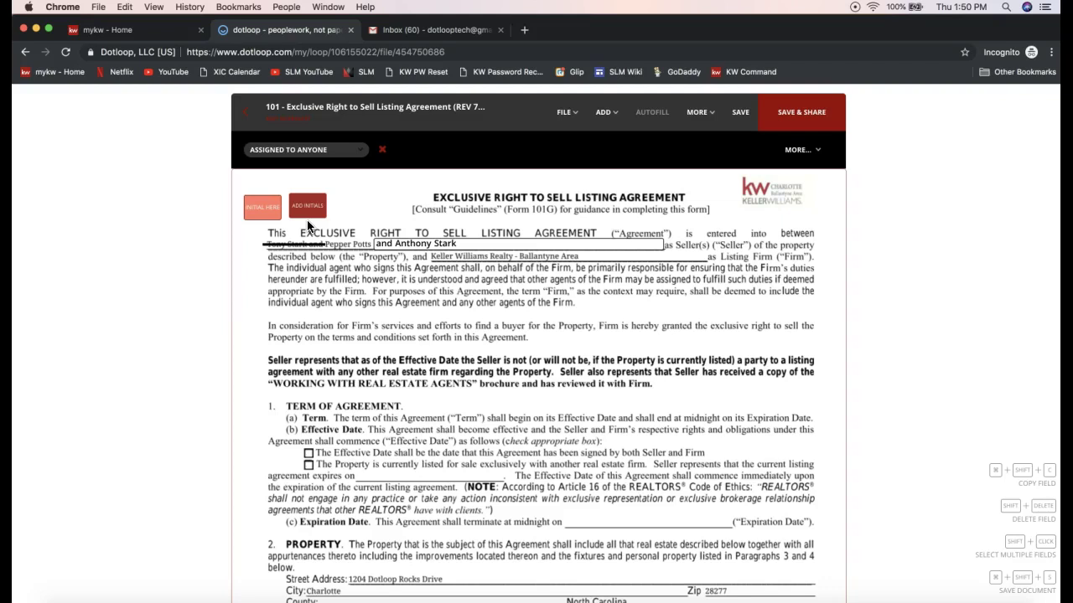
pyautogui.moveTo(308, 222)
pyautogui.mouseDown()
pyautogui.moveTo(308, 231)
pyautogui.moveTo(305, 222)
pyautogui.mouseUp()
# - Move the second initials field into the first paragraph, then remove it
pyautogui.click(608, 186)
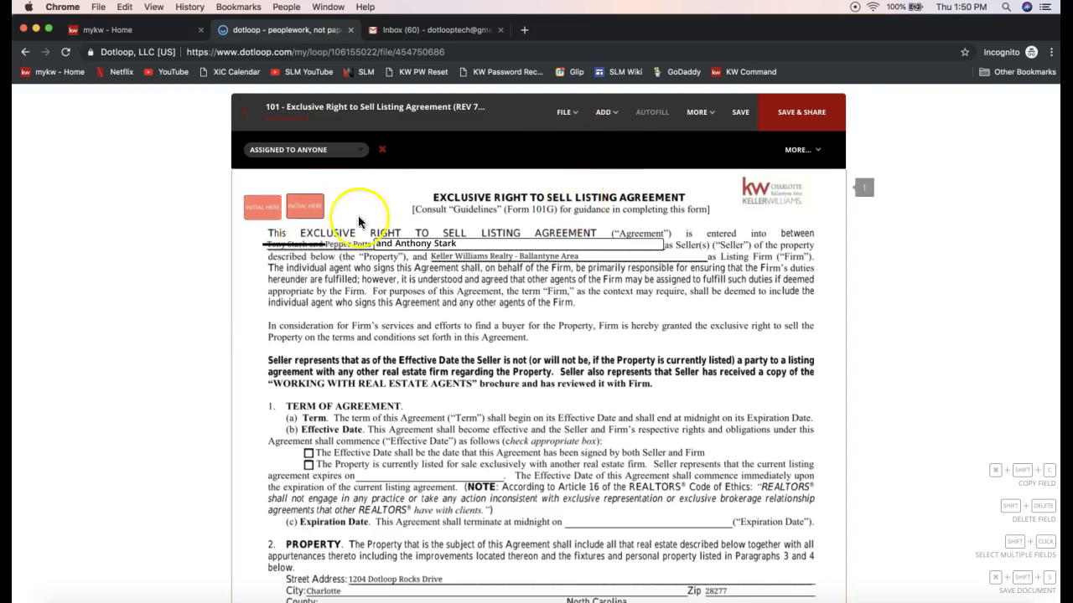
pyautogui.click(307, 205)
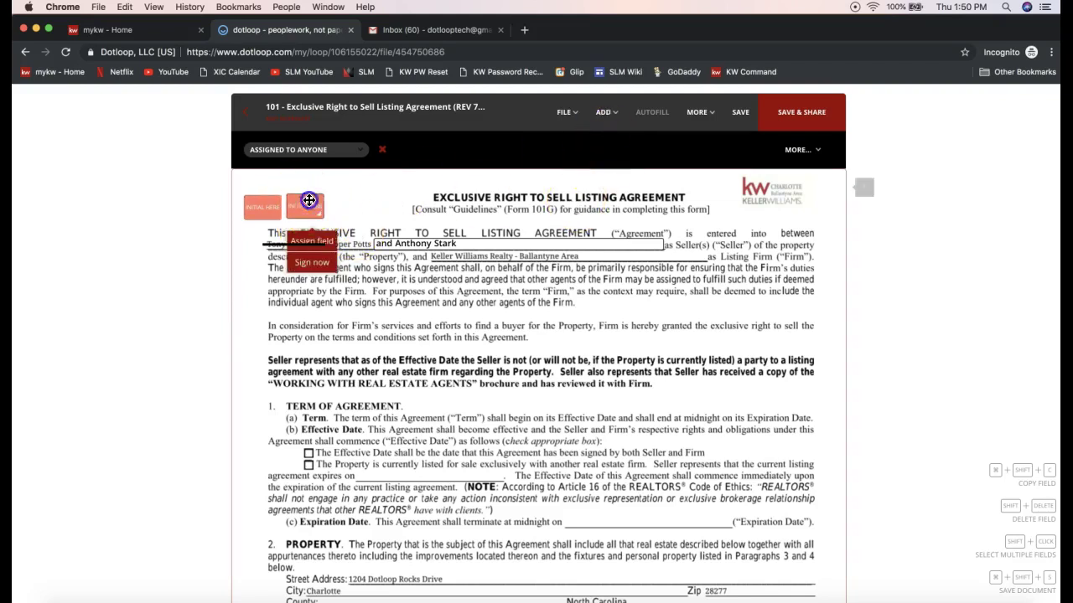
pyautogui.moveTo(309, 200); pyautogui.dragTo(375, 278)
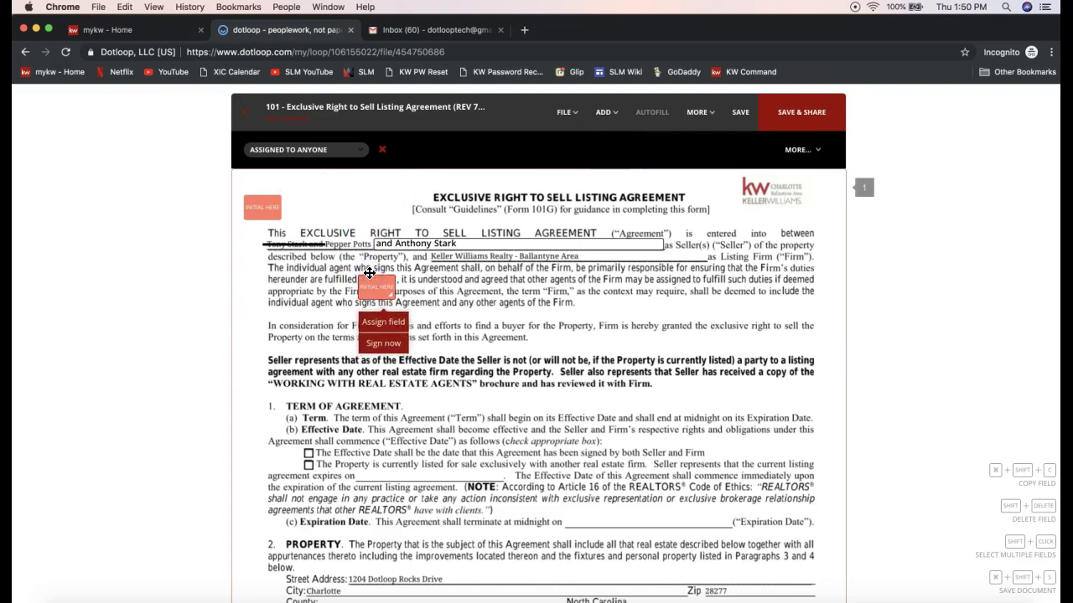
pyautogui.click(478, 282)
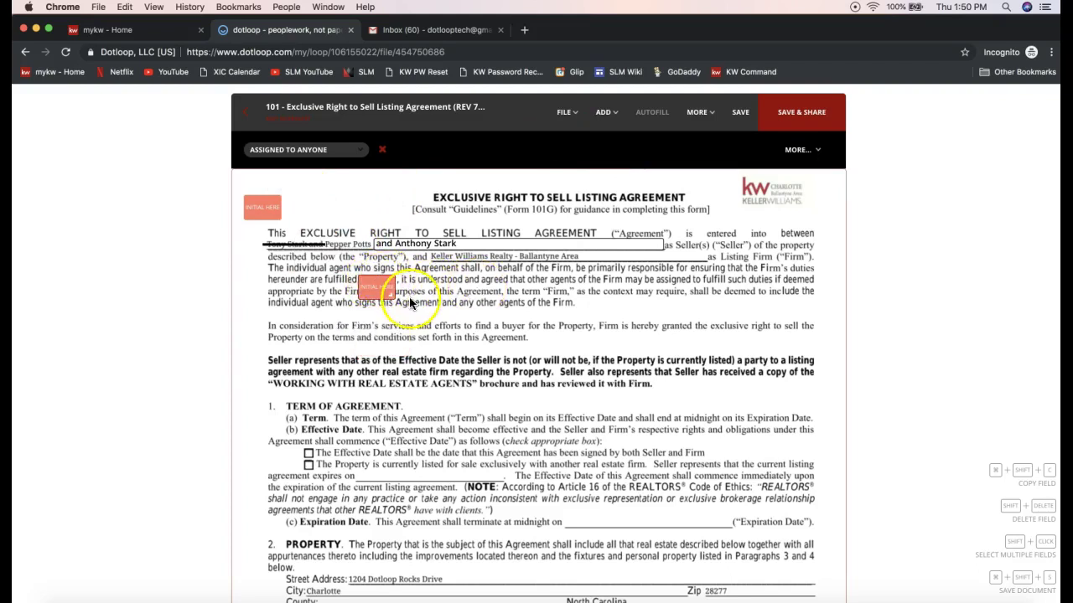
pyautogui.click(370, 294)
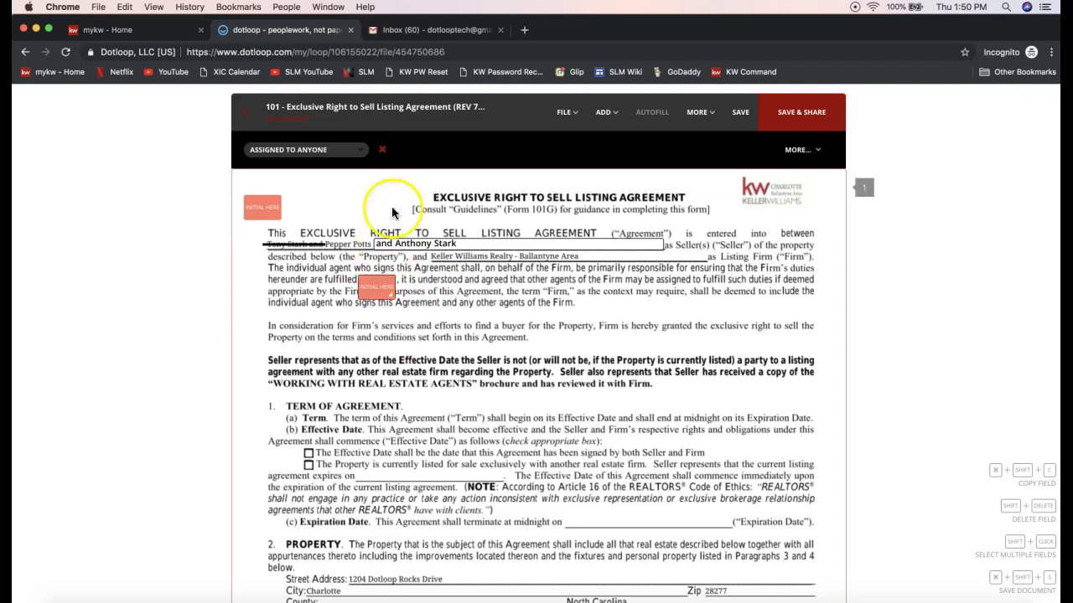
pyautogui.click(382, 153)
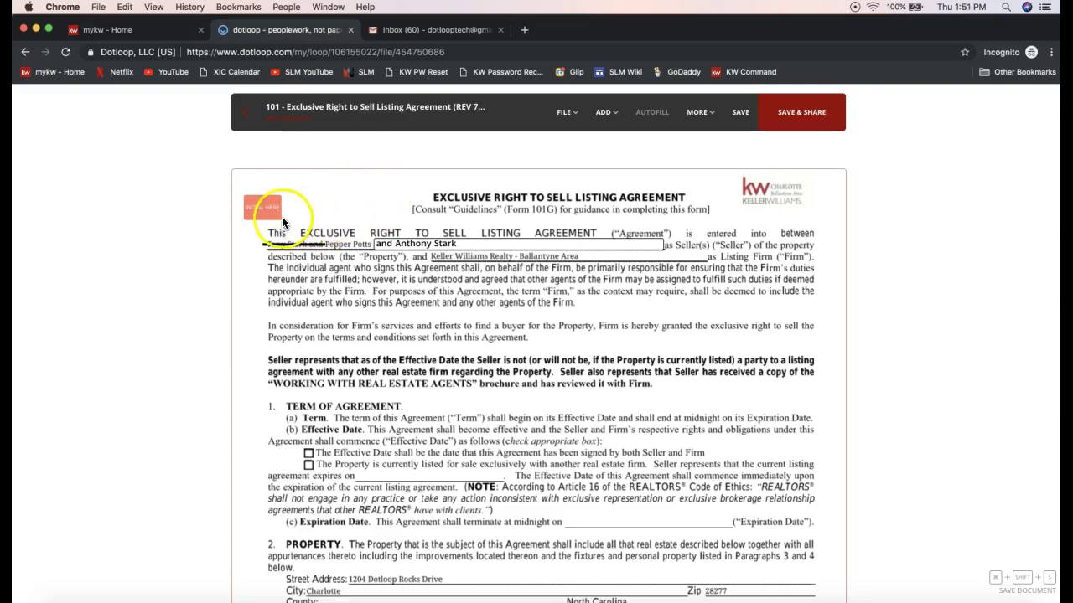
# - Assign the top-left Initial Here field to the seller and nudge it slightly lower
pyautogui.click(271, 217)
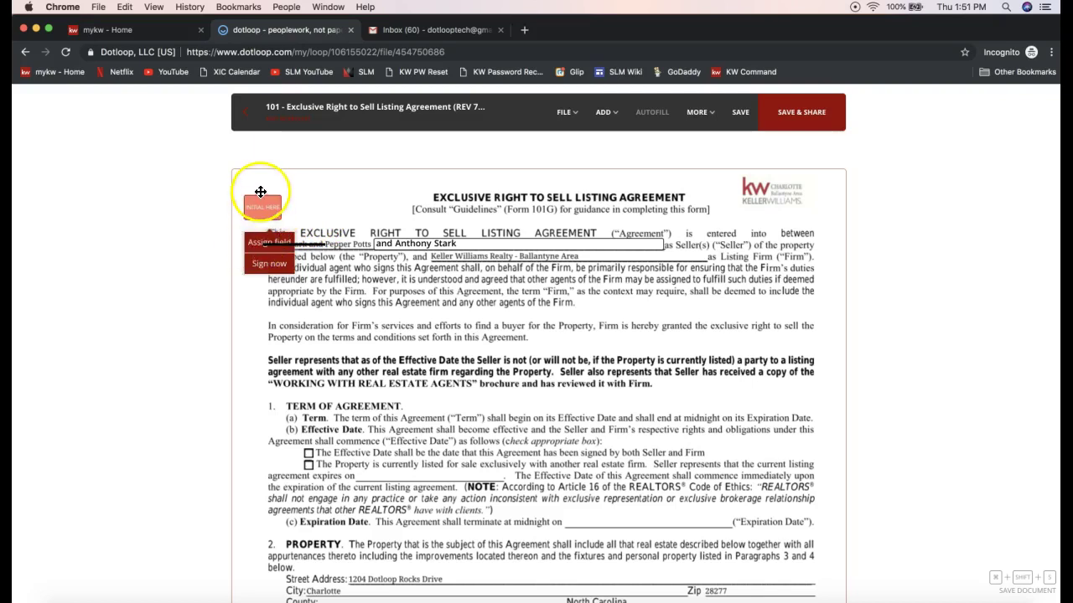
pyautogui.click(260, 194)
pyautogui.moveTo(261, 193); pyautogui.dragTo(259, 180)
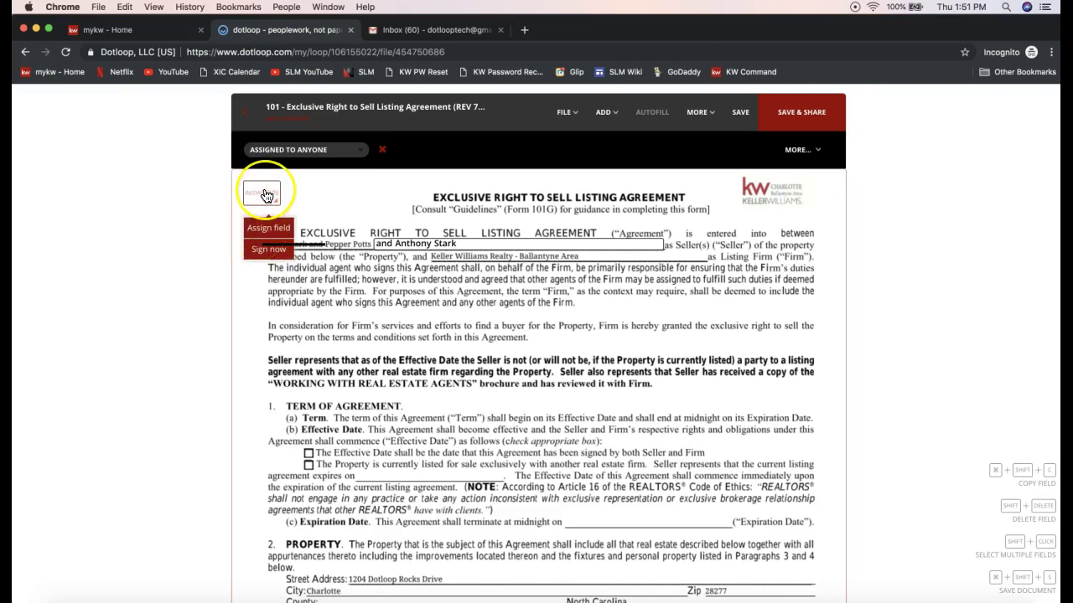
pyautogui.click(263, 236)
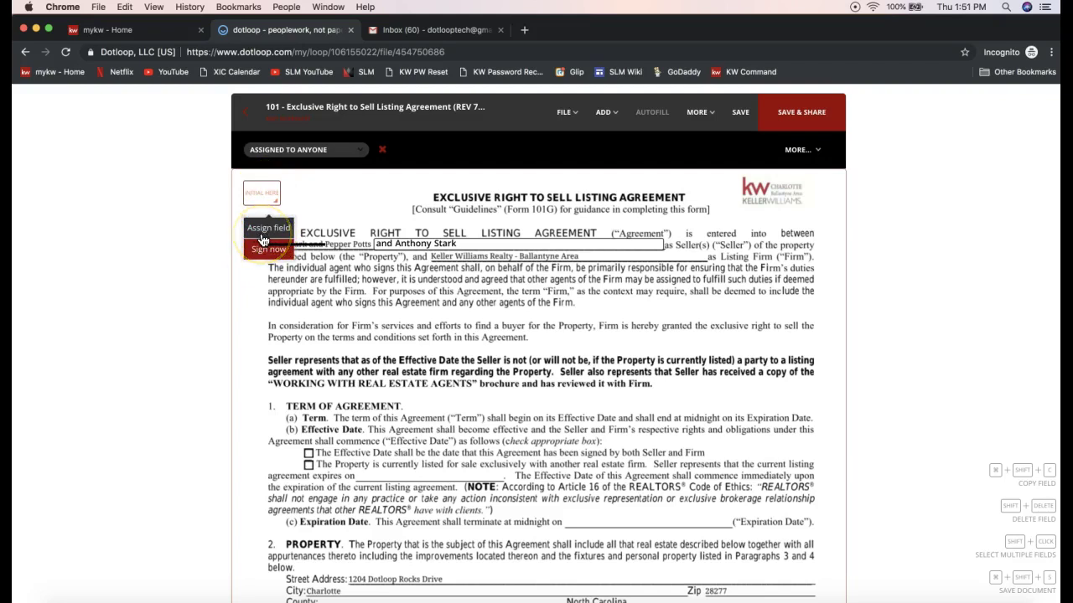
pyautogui.click(266, 237)
pyautogui.click(261, 230)
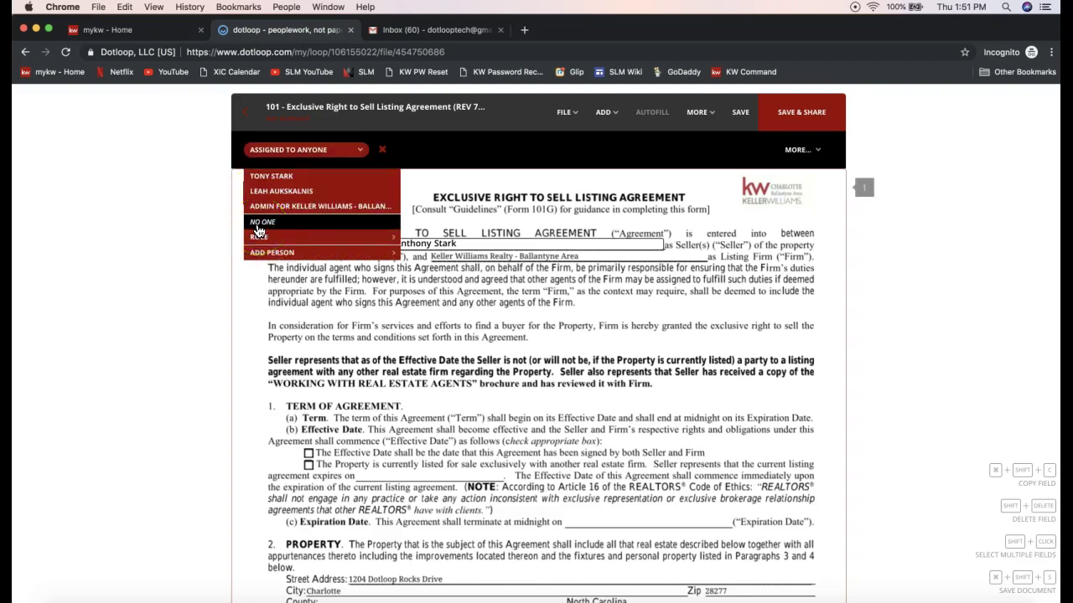
pyautogui.click(285, 207)
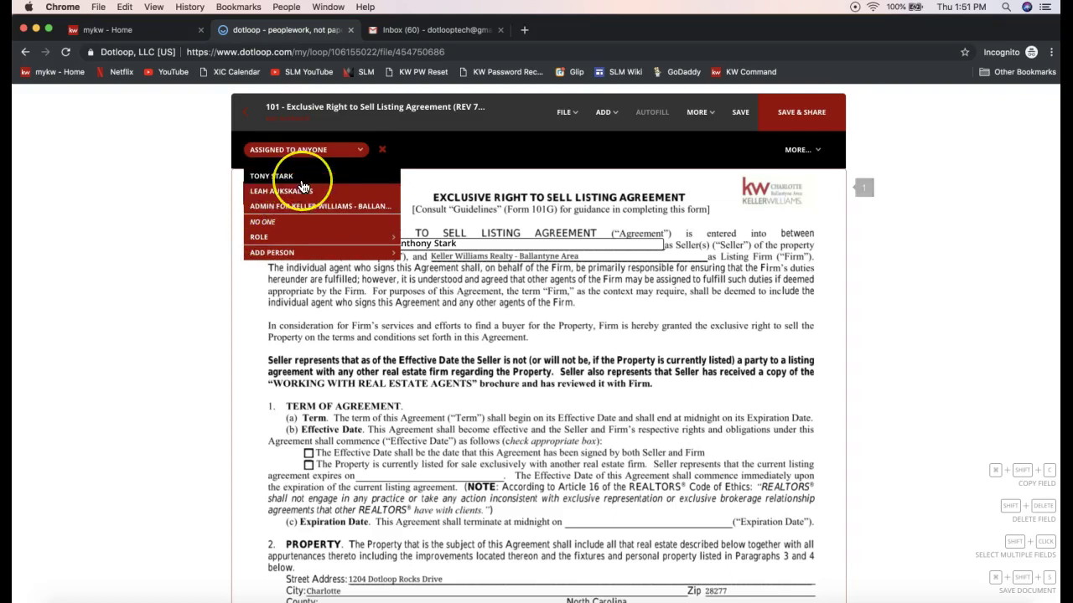
pyautogui.click(260, 192)
pyautogui.click(268, 229)
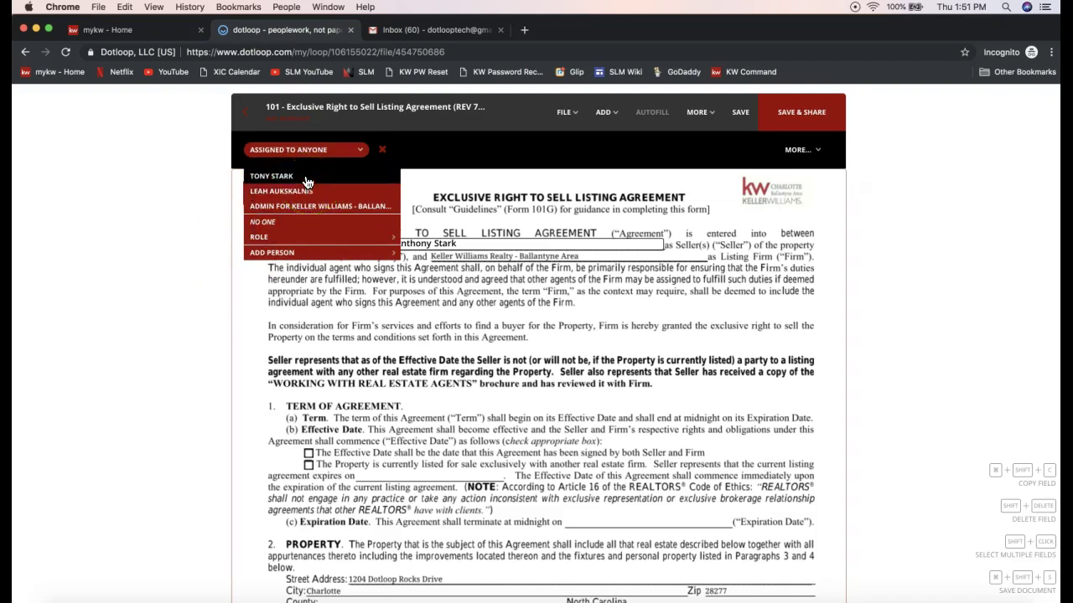
pyautogui.click(306, 179)
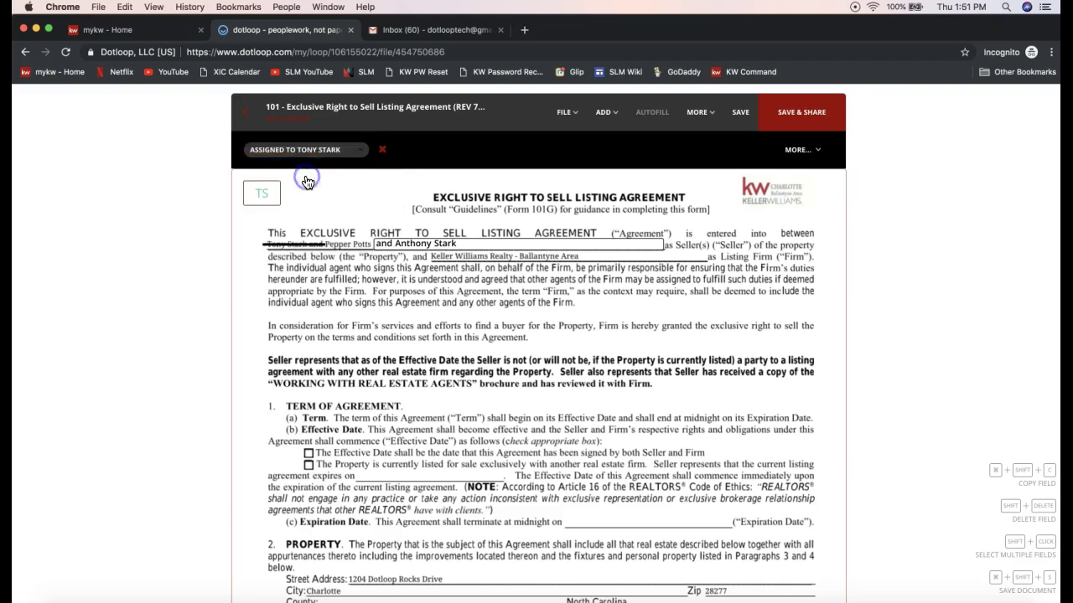
pyautogui.click(260, 188)
pyautogui.moveTo(264, 181); pyautogui.dragTo(265, 196)
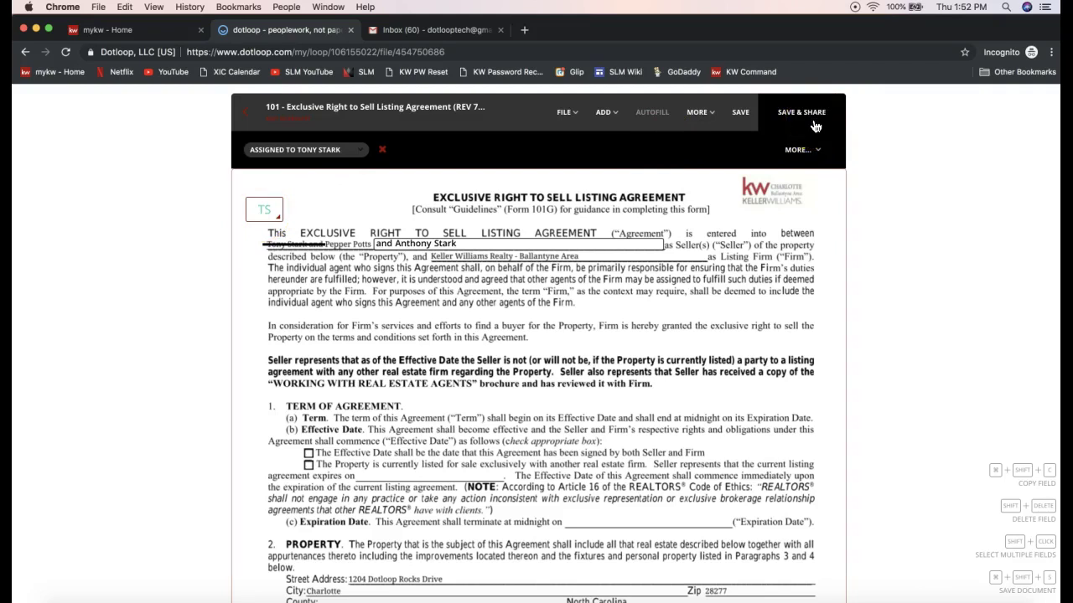
pyautogui.click(390, 279)
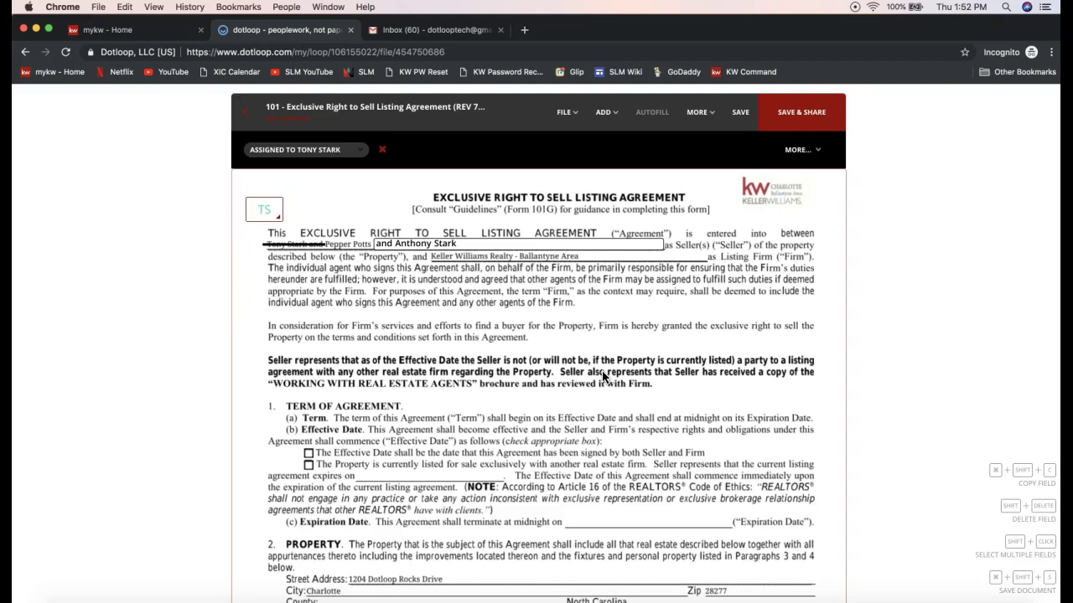
# - Place two initials fields on the Seller initials boxes in page 1's footer
pyautogui.scroll(-2, 602, 377)
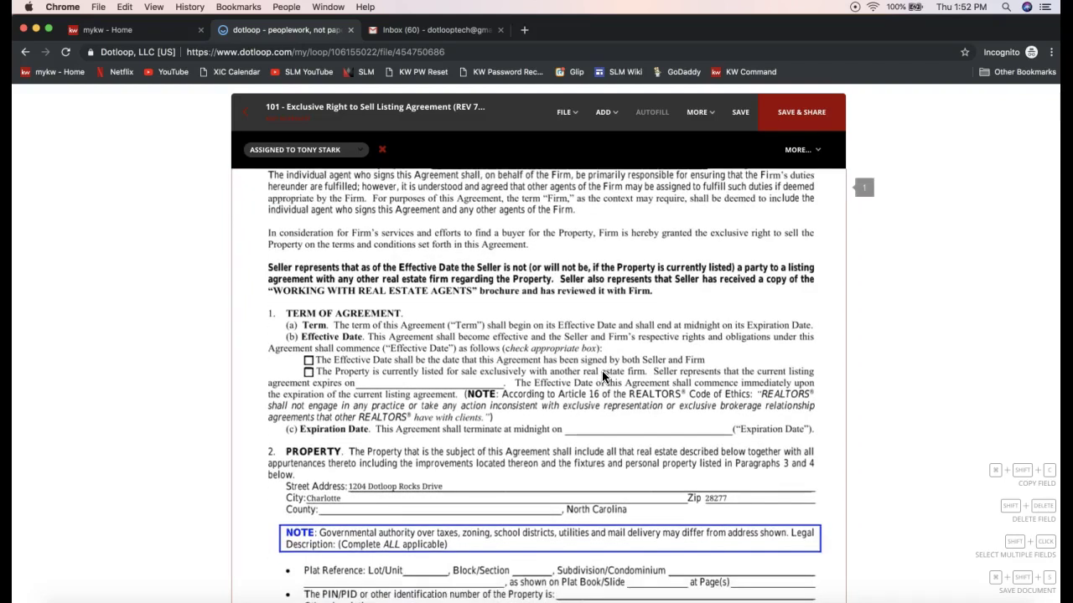
pyautogui.scroll(-8, 603, 376)
pyautogui.scroll(-1, 601, 378)
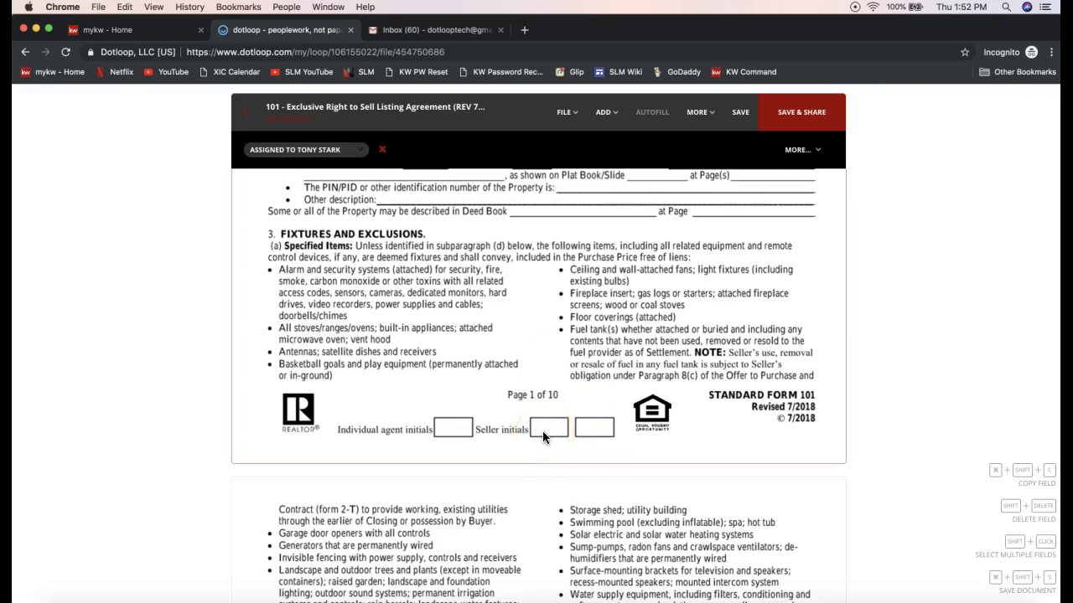
pyautogui.click(603, 112)
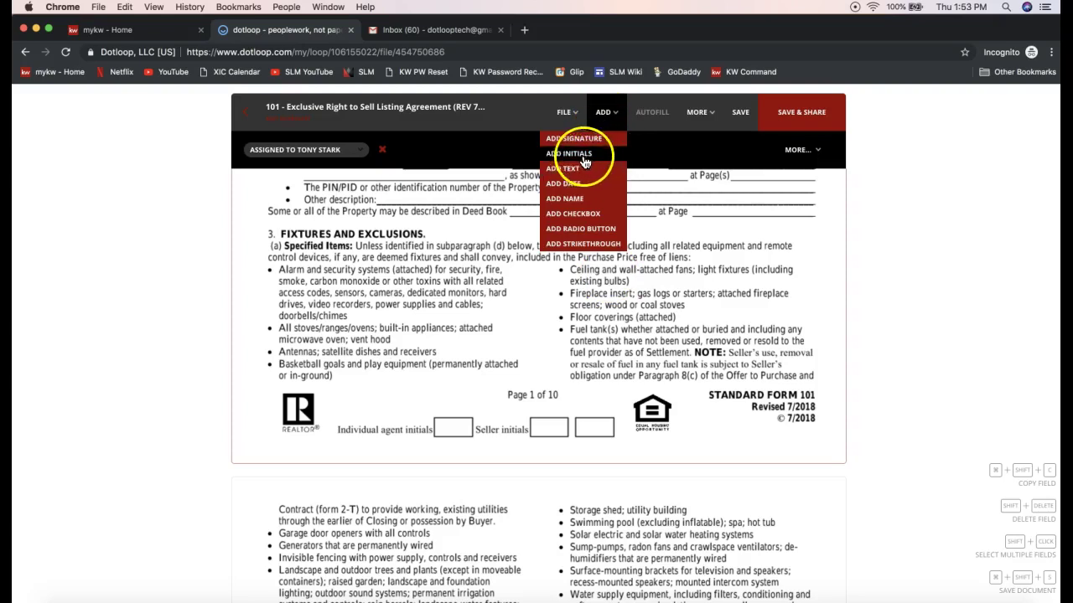
pyautogui.click(585, 157)
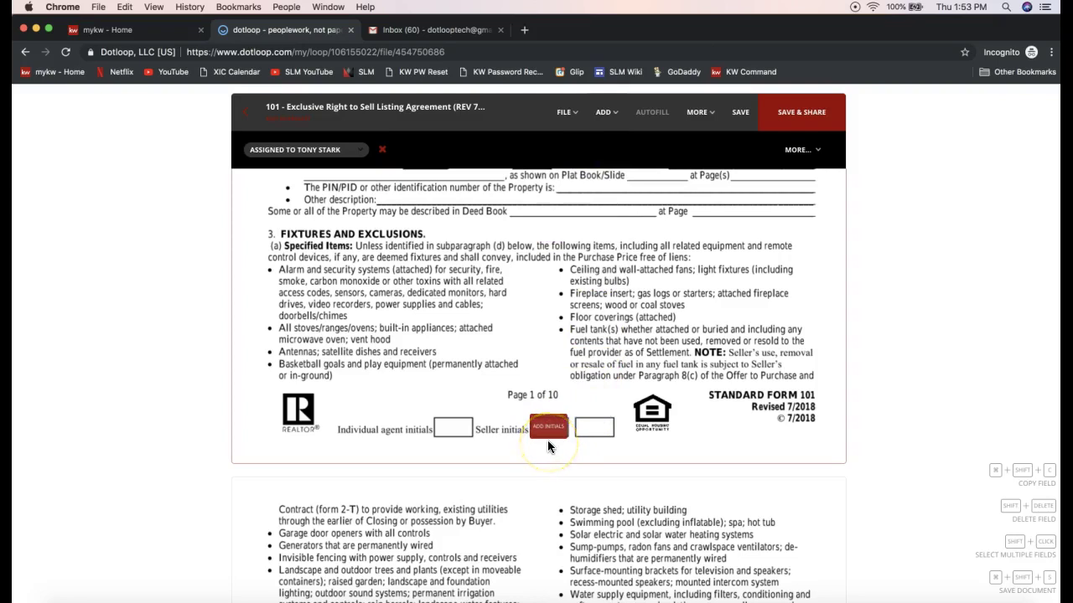
pyautogui.click(547, 440)
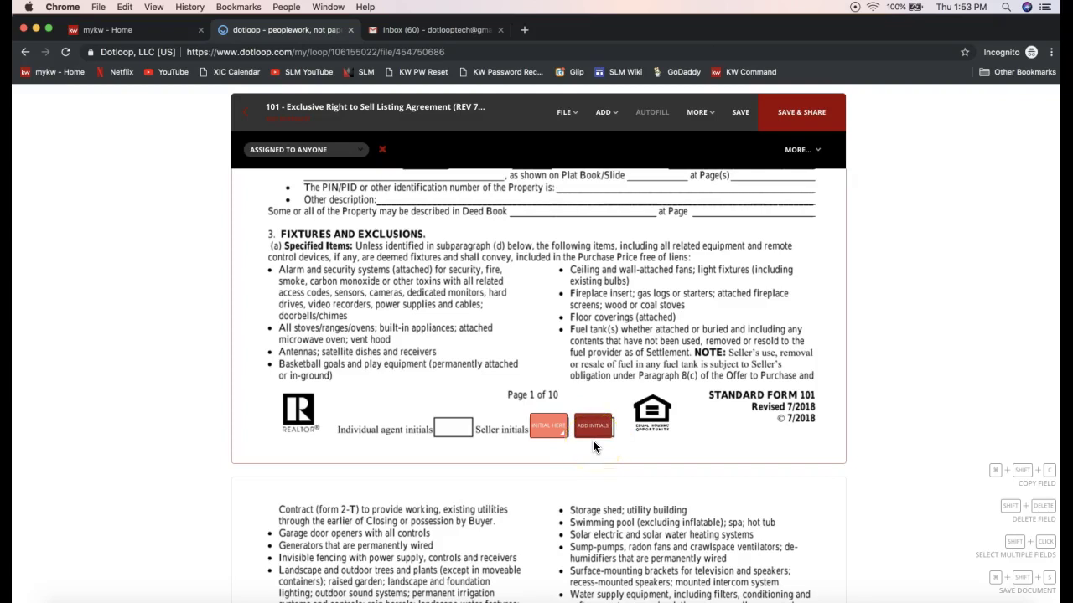
pyautogui.click(593, 439)
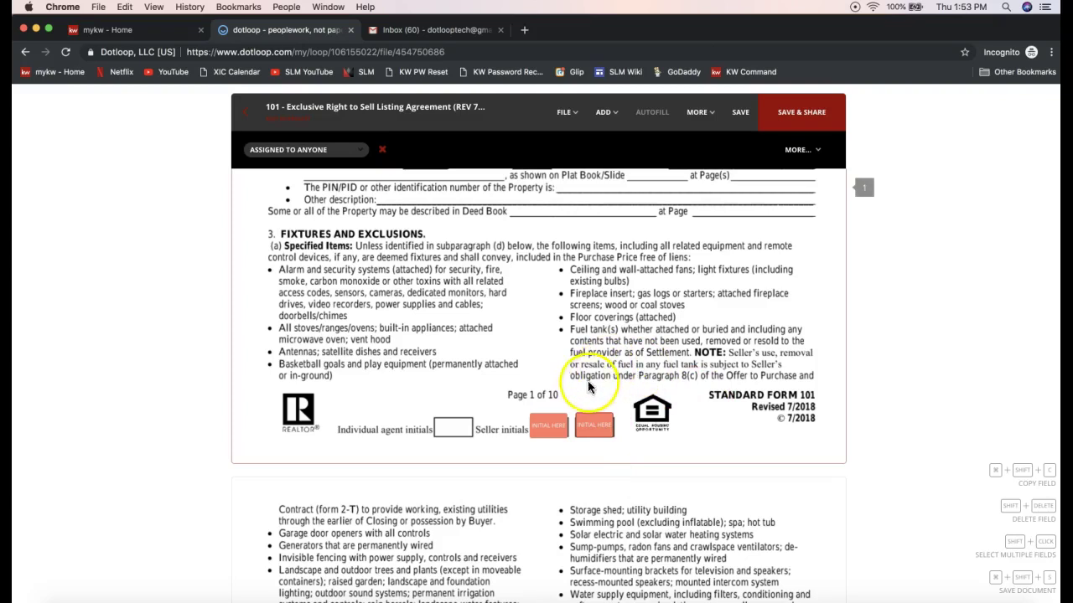
# - Assign the first footer initials field to the seller
pyautogui.click(557, 426)
pyautogui.click(554, 460)
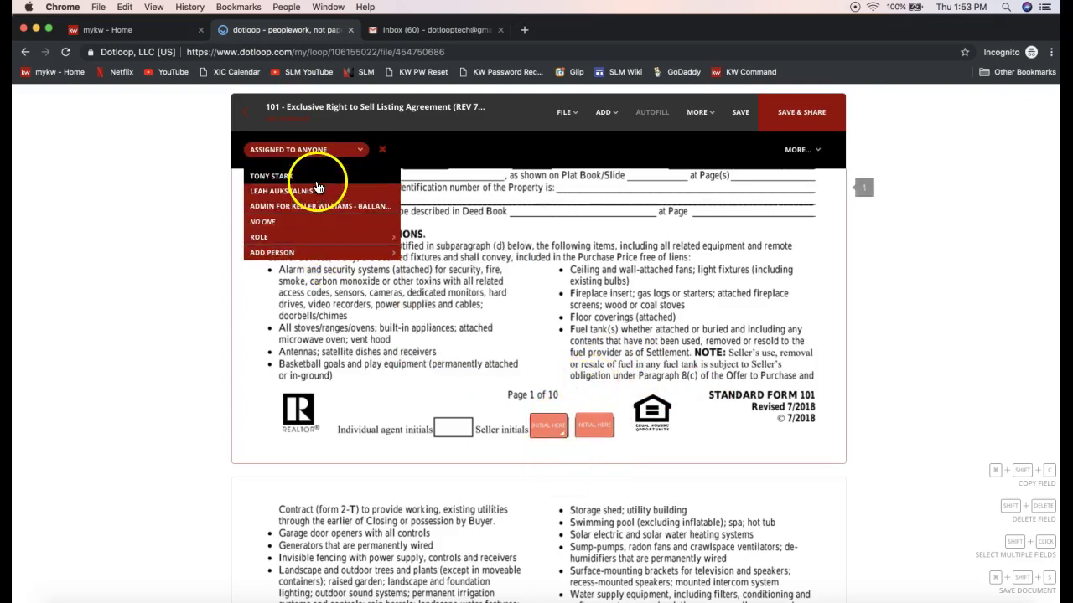
pyautogui.click(316, 177)
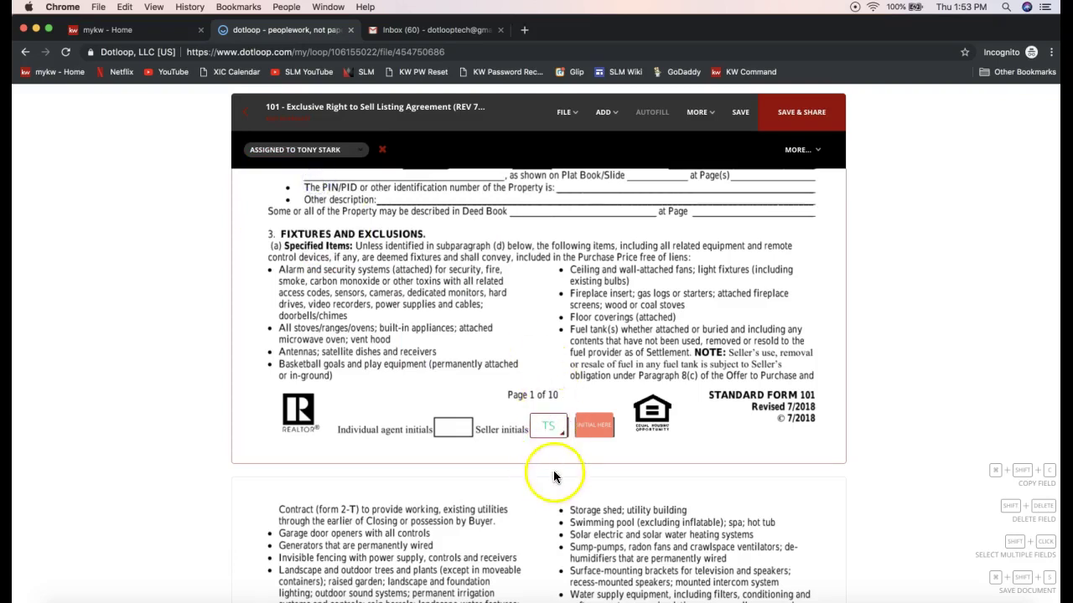
# - Add a seller-assigned initials field on page 2's first Seller initials box, then exit the editor
pyautogui.scroll(-10, 552, 452)
pyautogui.scroll(-5, 552, 453)
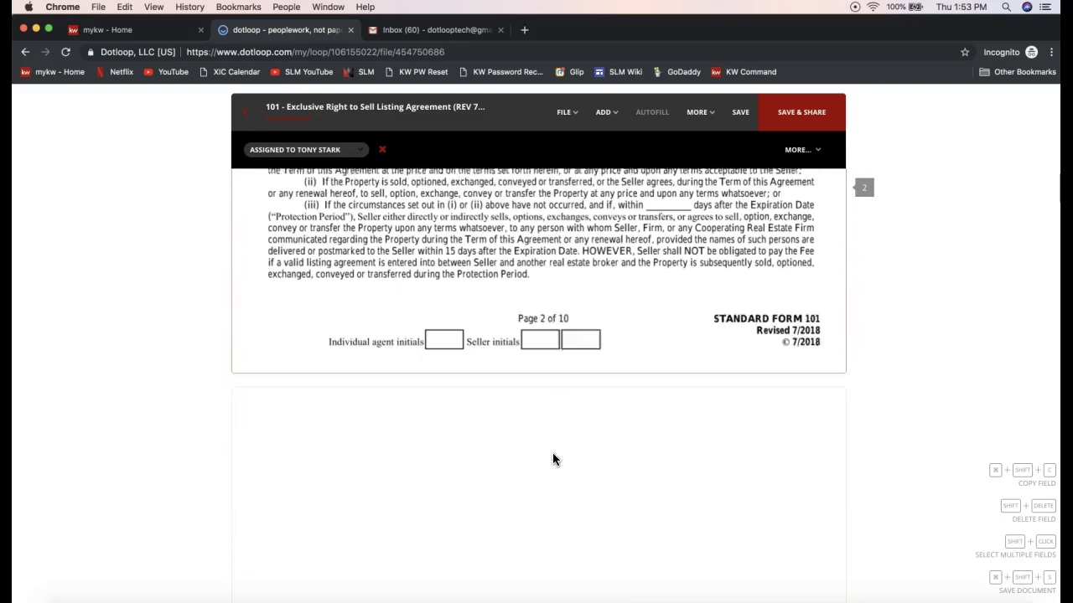
pyautogui.click(608, 114)
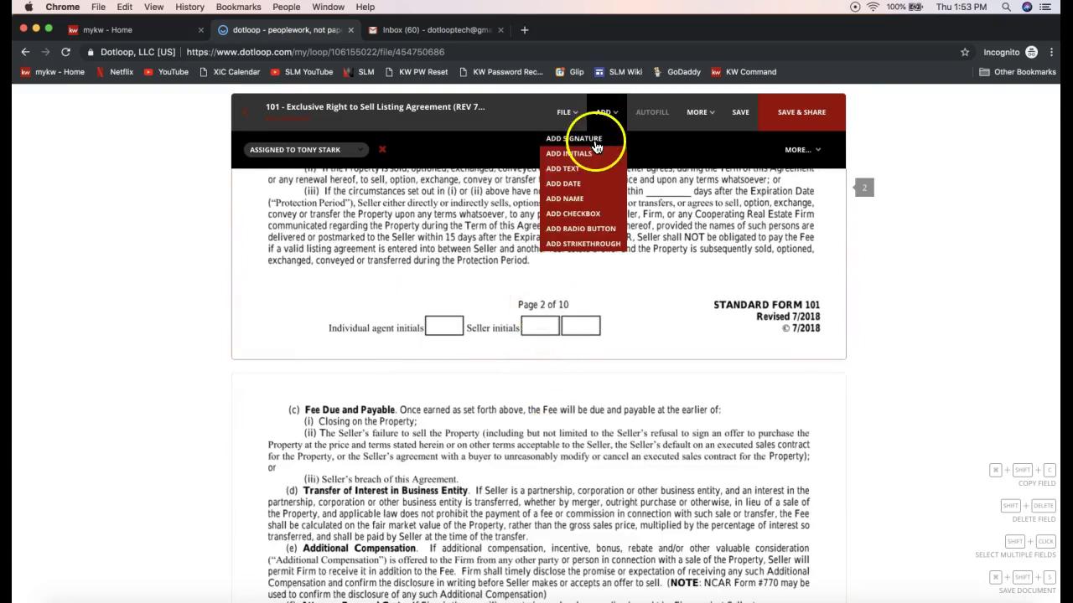
pyautogui.click(577, 153)
pyautogui.click(540, 340)
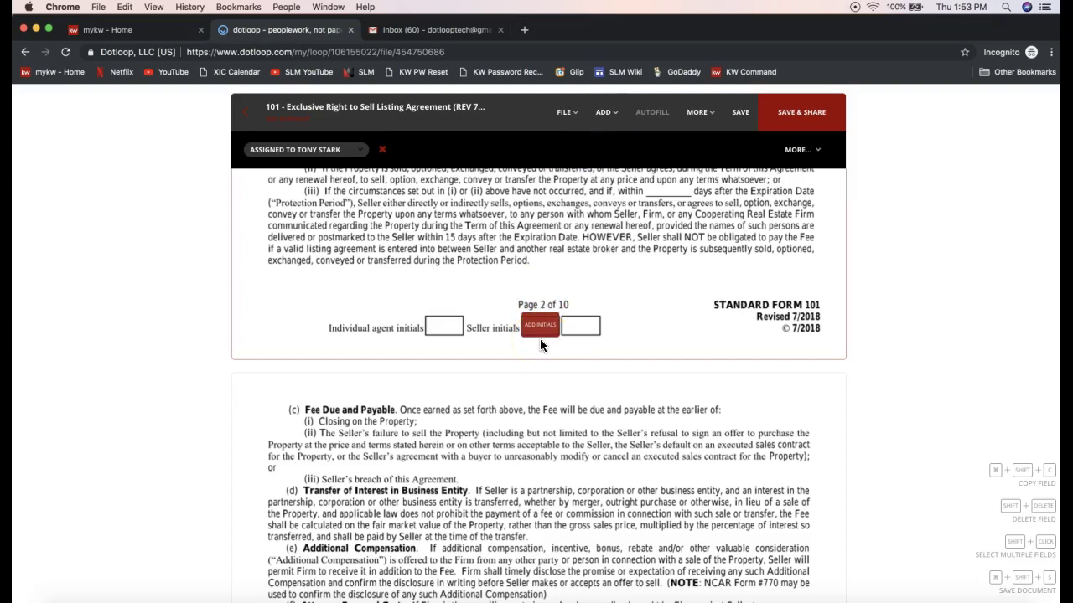
pyautogui.click(328, 150)
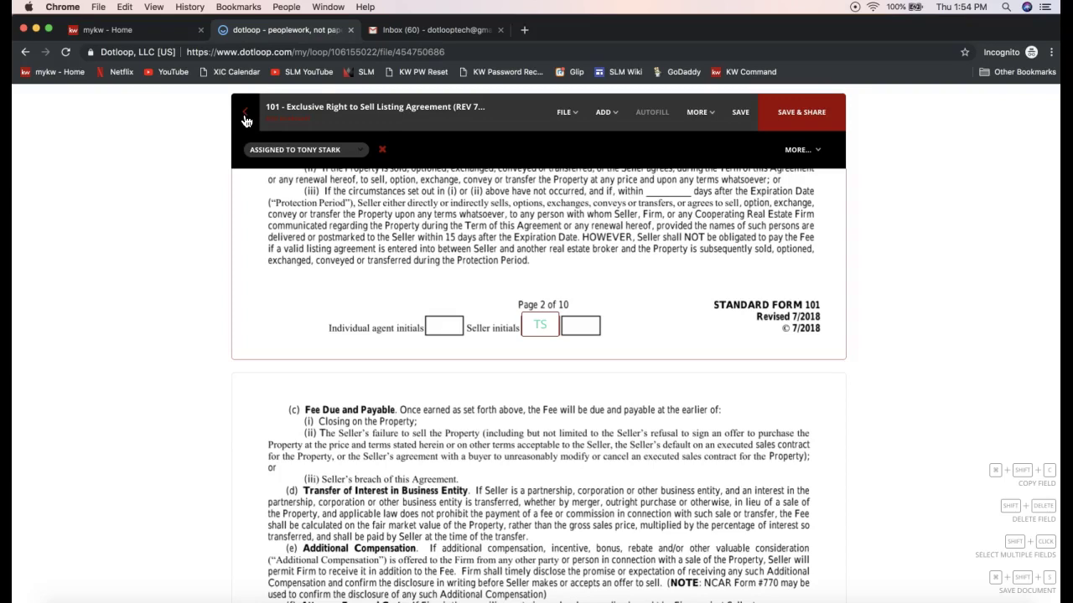
pyautogui.click(245, 118)
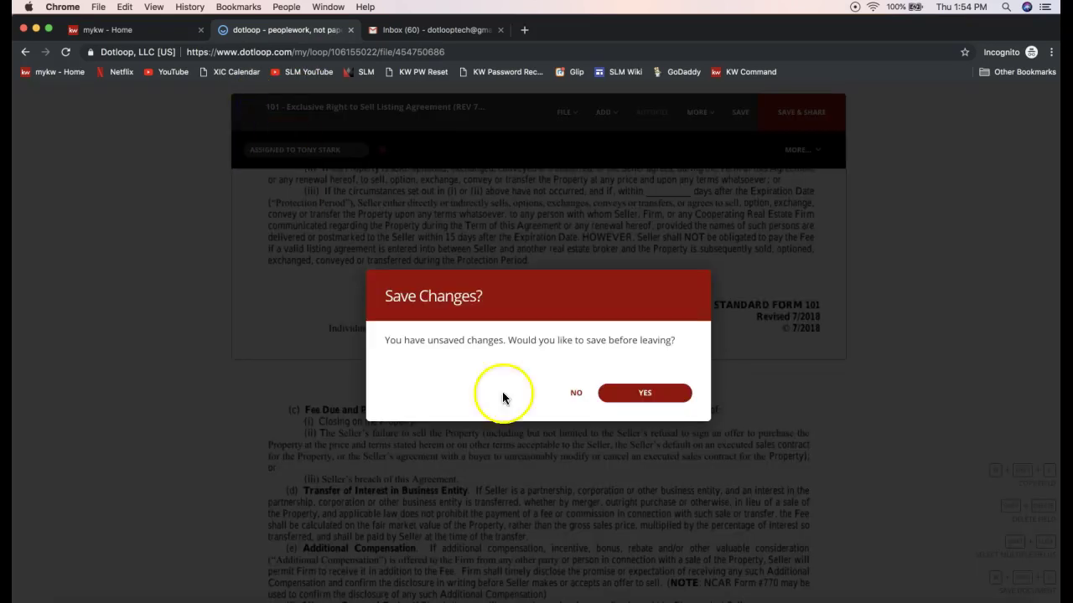
# - Save the listing agreement changes and bring up the join.me meeting controls
pyautogui.click(644, 393)
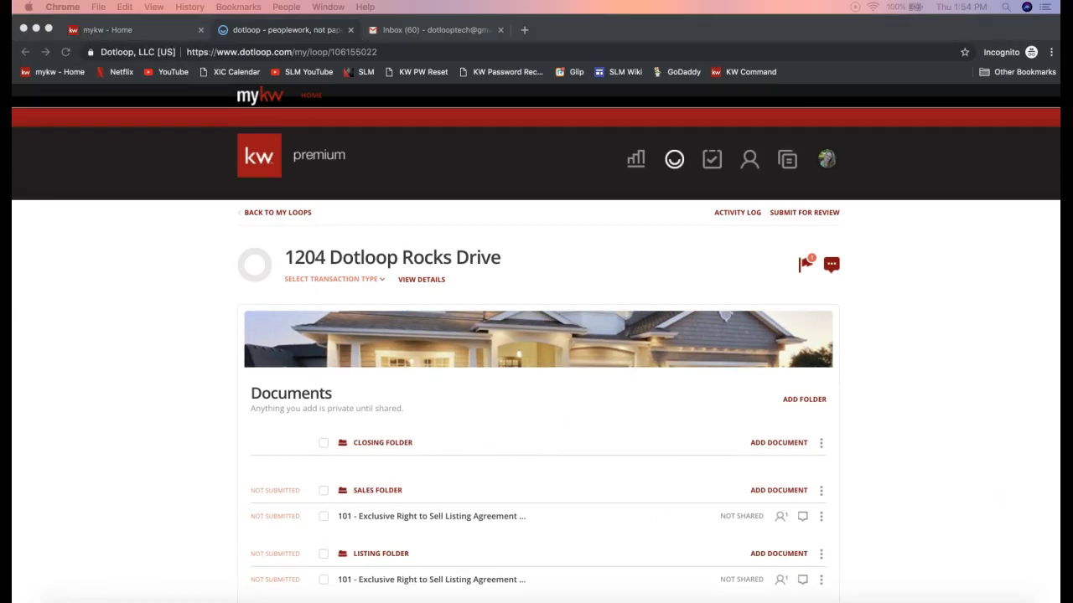
pyautogui.click(726, 602)
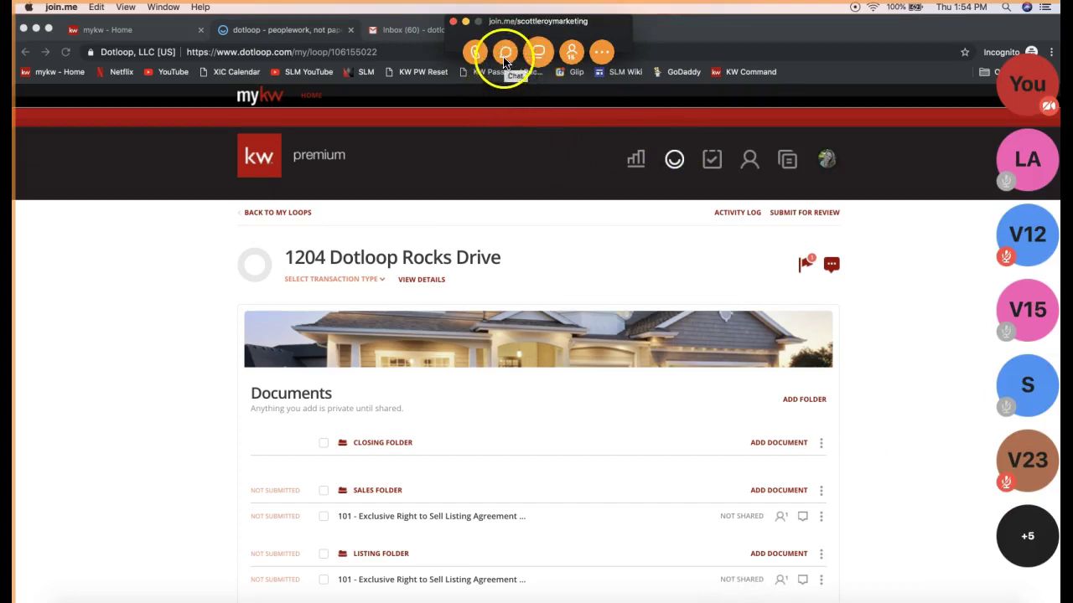
# - Paste and send the Make a Copy Feature video link in join.me chat, then return to dotloop
pyautogui.click(505, 52)
pyautogui.click(548, 367)
pyautogui.write('Make a Copy Feature: https://www.youtube.com/watch?v=5GOw8PEql38')
pyautogui.press('Return')
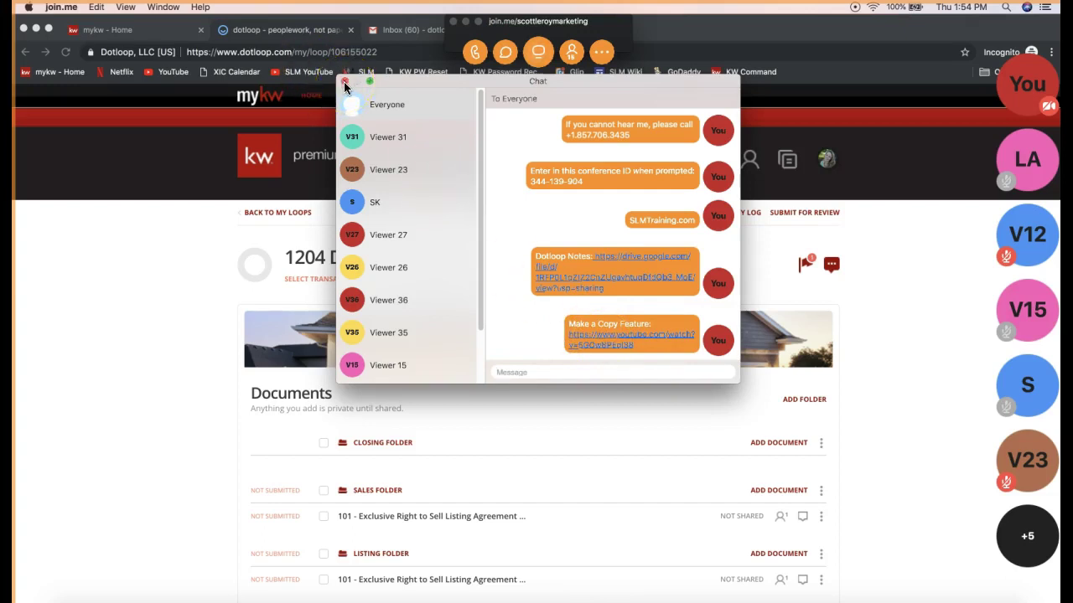
pyautogui.click(345, 86)
pyautogui.click(466, 22)
pyautogui.click(180, 376)
pyautogui.scroll(-3, 178, 377)
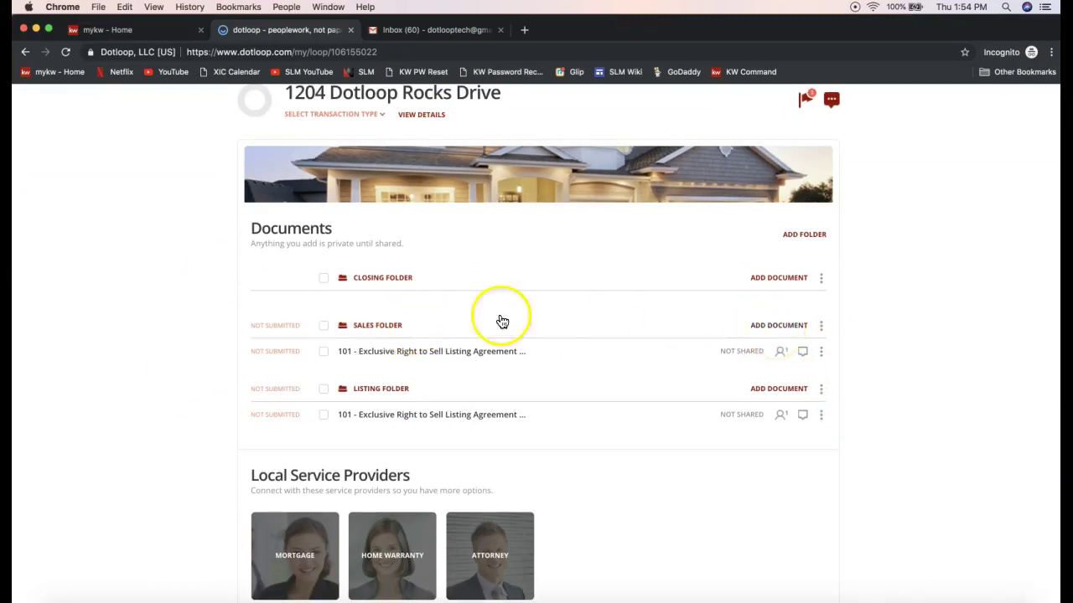
# - Show the Sales folder's Templates and Browse add-document options, then the listing agreement's three-dot menu
pyautogui.click(764, 330)
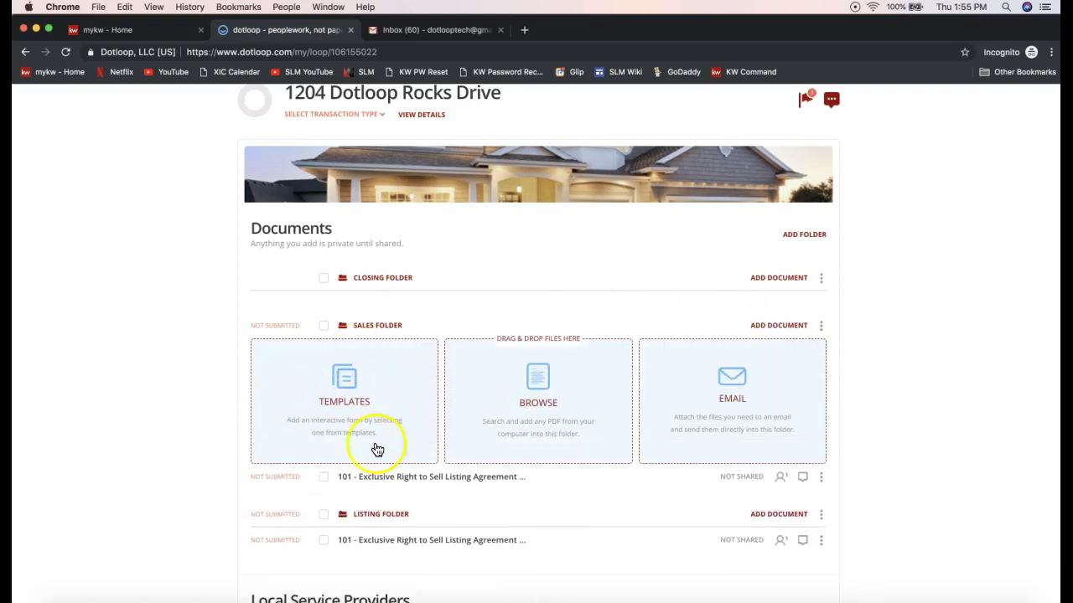
pyautogui.scroll(-1, 341, 428)
pyautogui.scroll(-1, 340, 428)
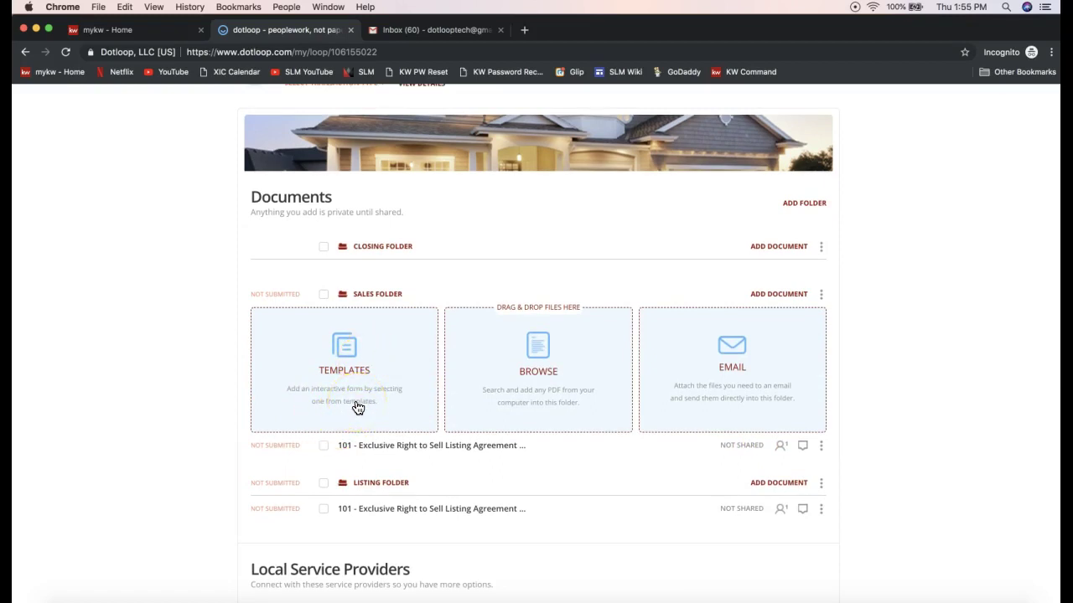
pyautogui.click(553, 378)
pyautogui.click(533, 348)
pyautogui.click(820, 446)
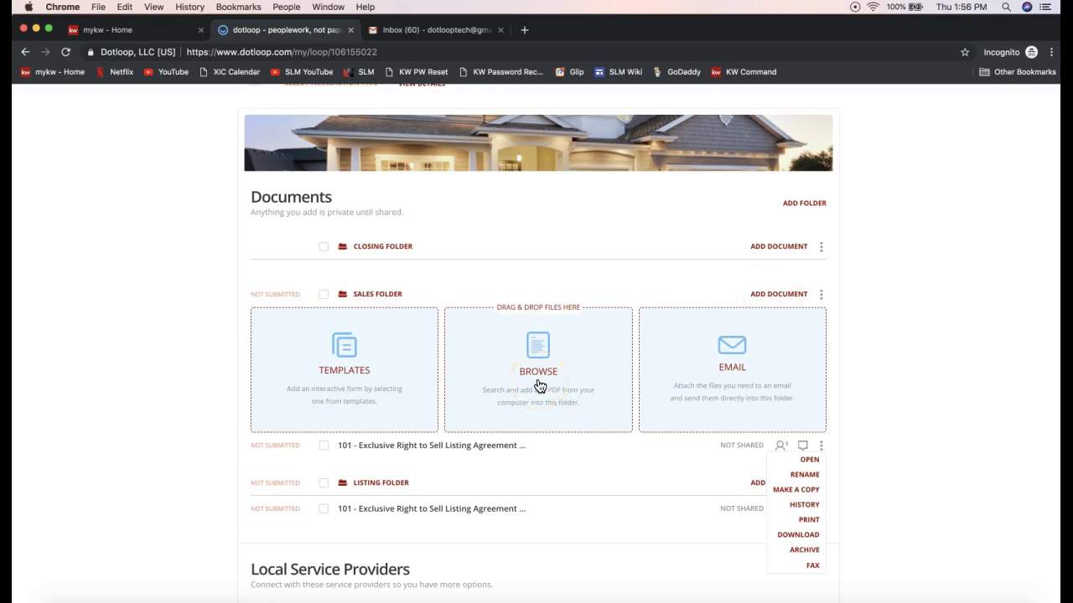
# - Browse the Desktop and upload '2-T - Offer to Purchase and Contract' PDF into the Sales Folder
pyautogui.click(539, 386)
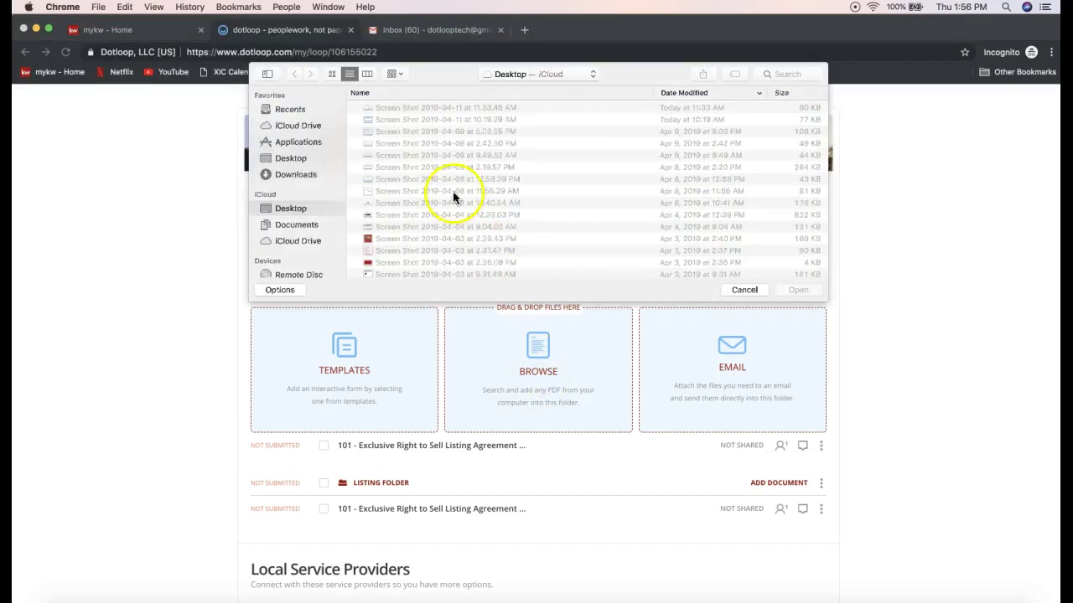
pyautogui.scroll(-5, 440, 181)
pyautogui.scroll(-6, 441, 182)
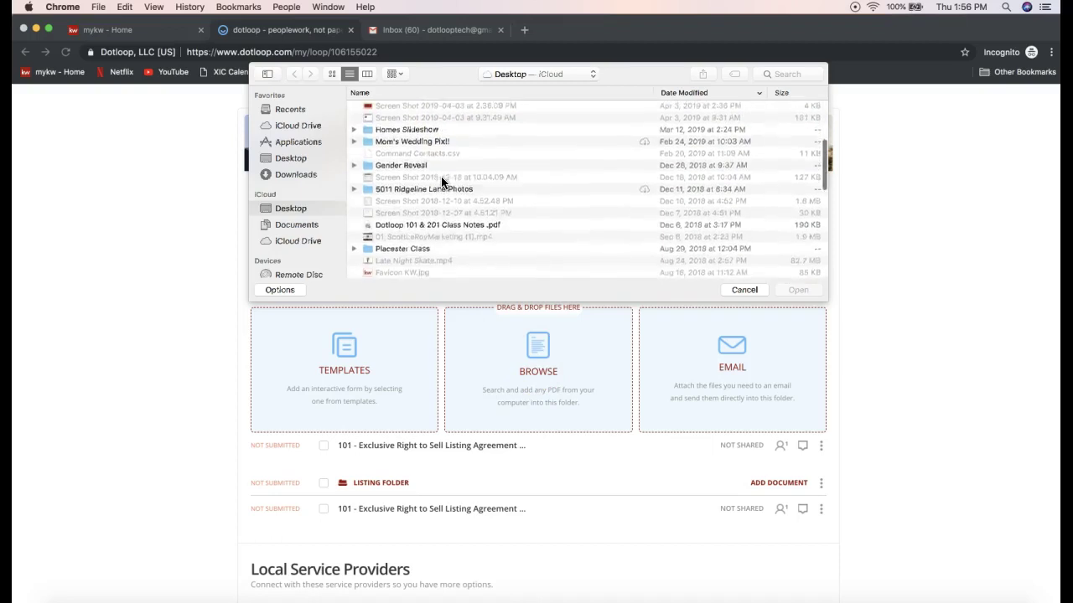
pyautogui.scroll(-5, 442, 181)
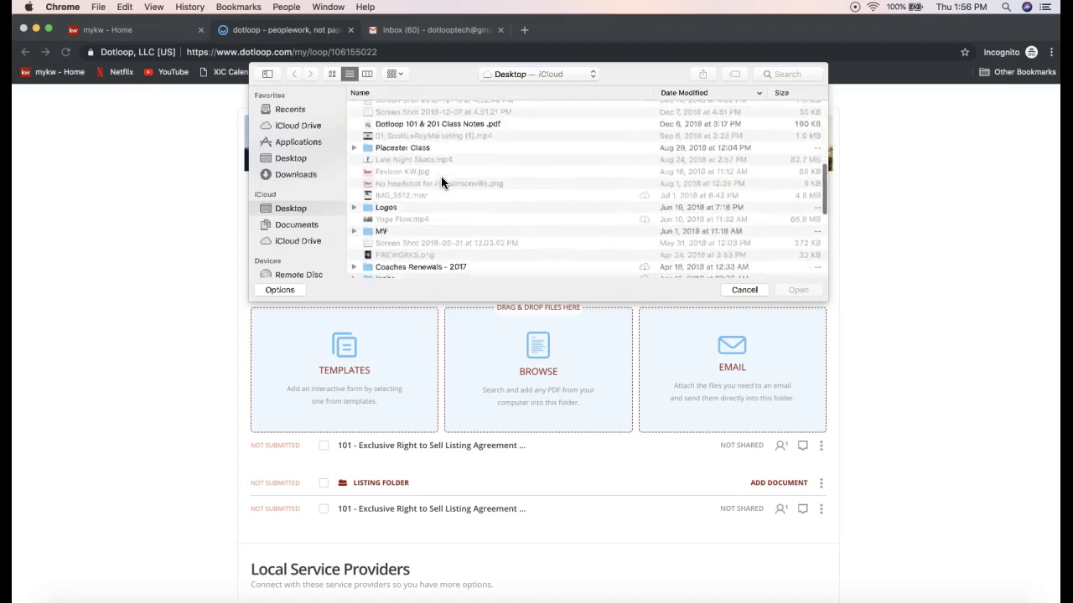
pyautogui.scroll(-5, 442, 181)
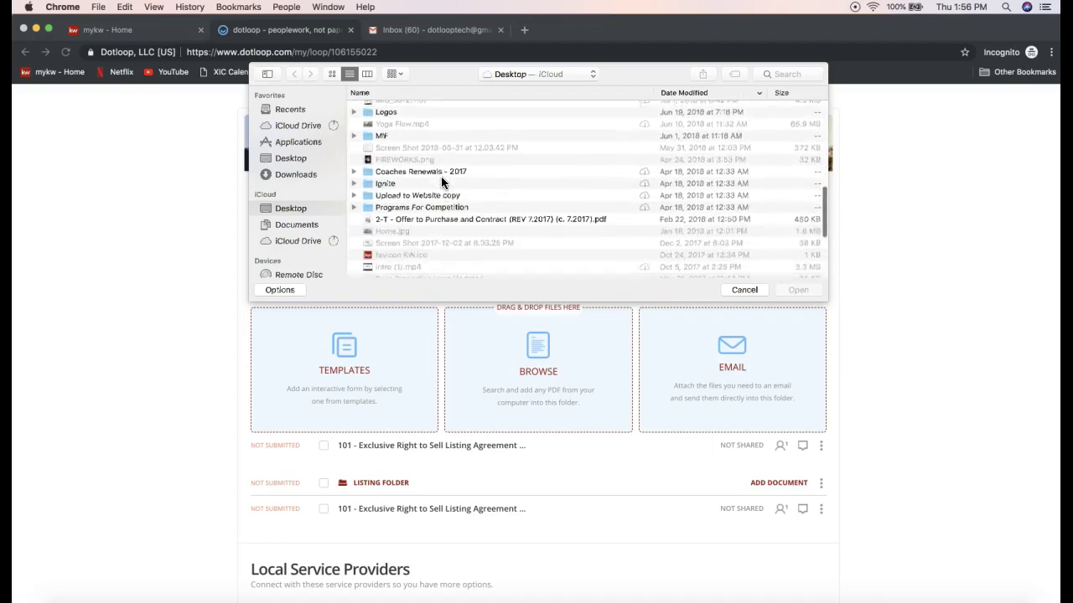
pyautogui.click(429, 180)
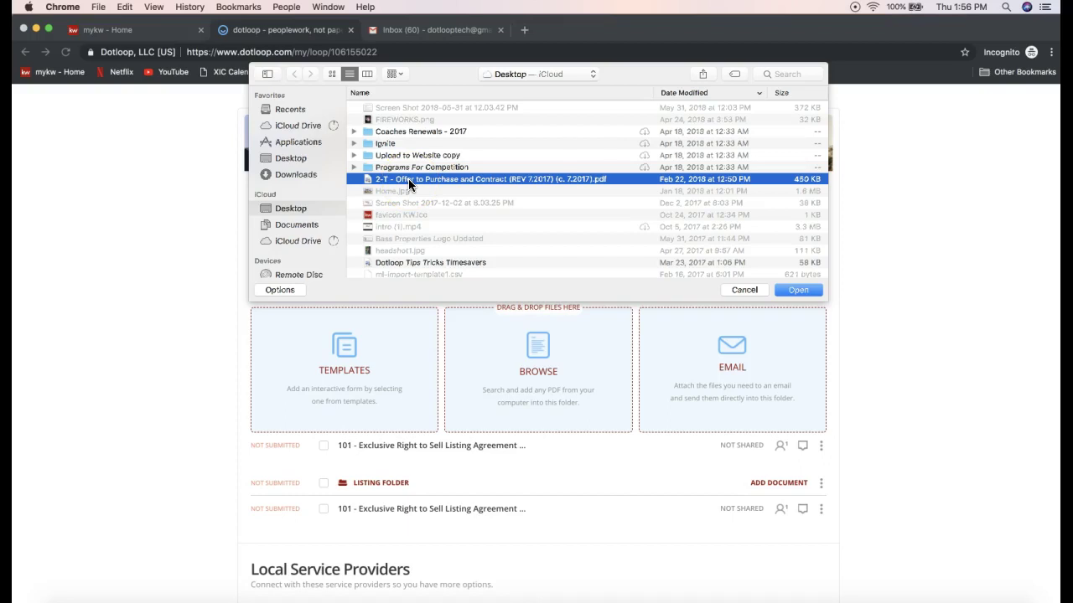
pyautogui.doubleClick(408, 178)
pyautogui.scroll(-3, 447, 471)
pyautogui.scroll(1, 562, 277)
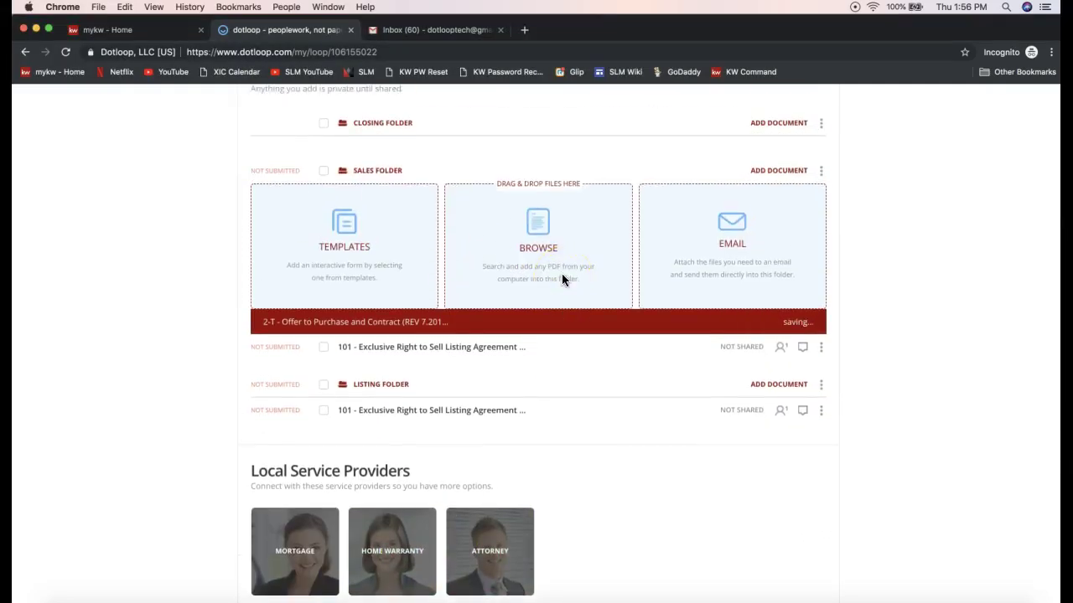
pyautogui.click(564, 263)
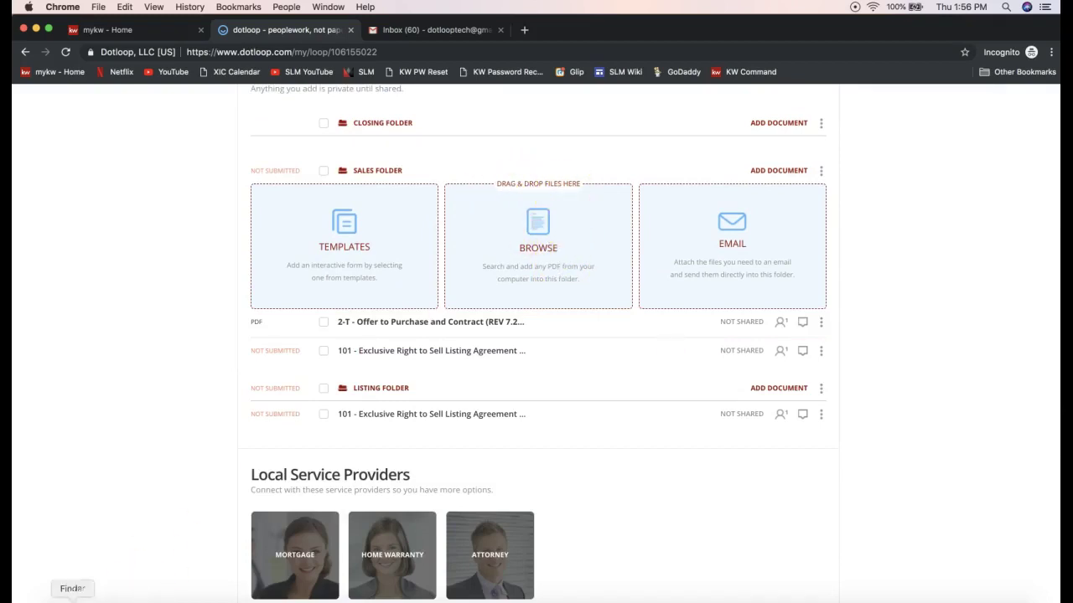
# - Drag the 2-T Offer to Purchase PDF from Finder's Desktop into dotloop's Sales Folder
pyautogui.click(72, 599)
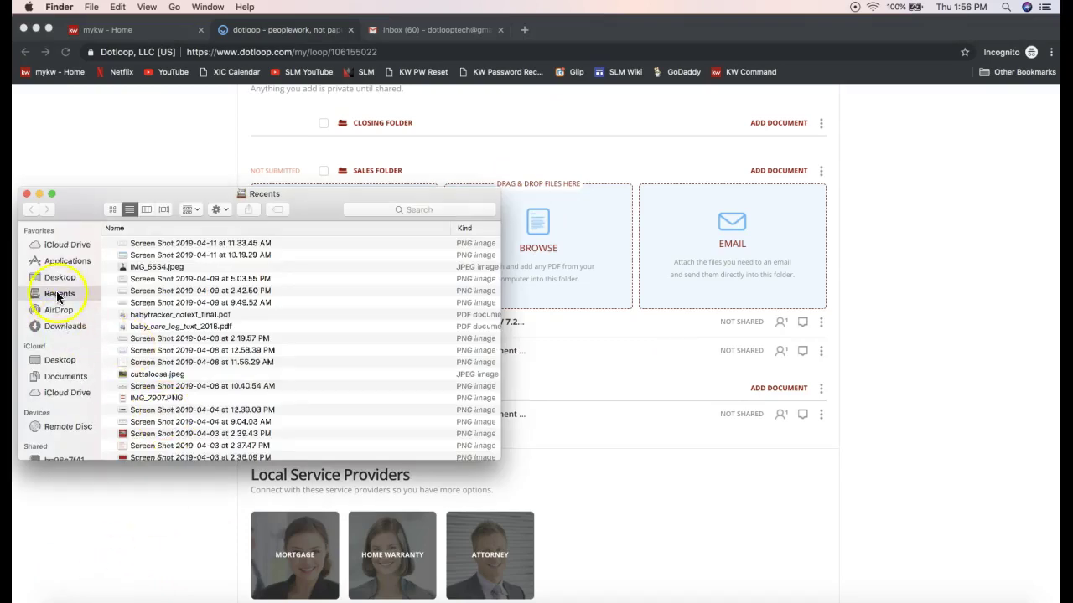
pyautogui.click(60, 278)
pyautogui.scroll(-5, 225, 320)
pyautogui.scroll(-2, 225, 320)
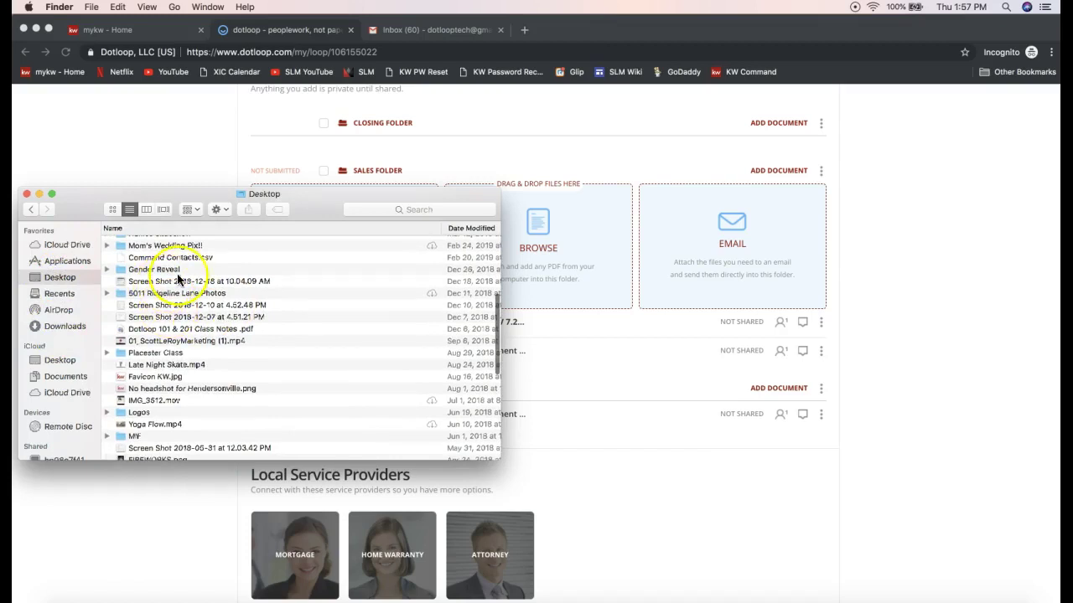
pyautogui.scroll(-5, 188, 412)
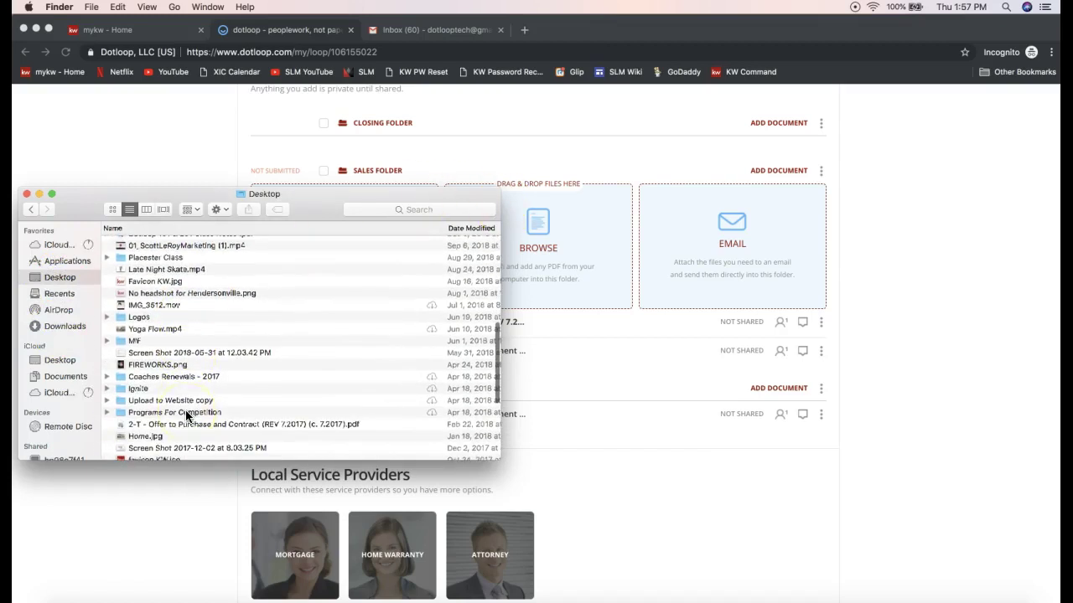
pyautogui.scroll(-2, 185, 407)
pyautogui.click(155, 396)
pyautogui.moveTo(154, 400); pyautogui.dragTo(622, 227)
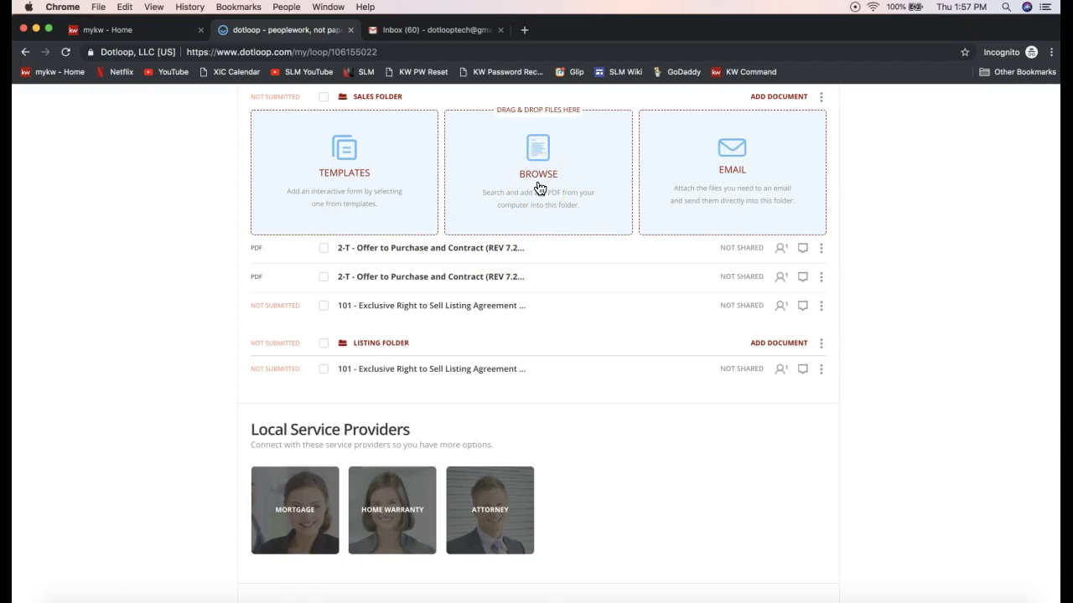
# - Reorder the Offer to Purchase rows and bring up the first Offer document's actions
pyautogui.scroll(1, 532, 222)
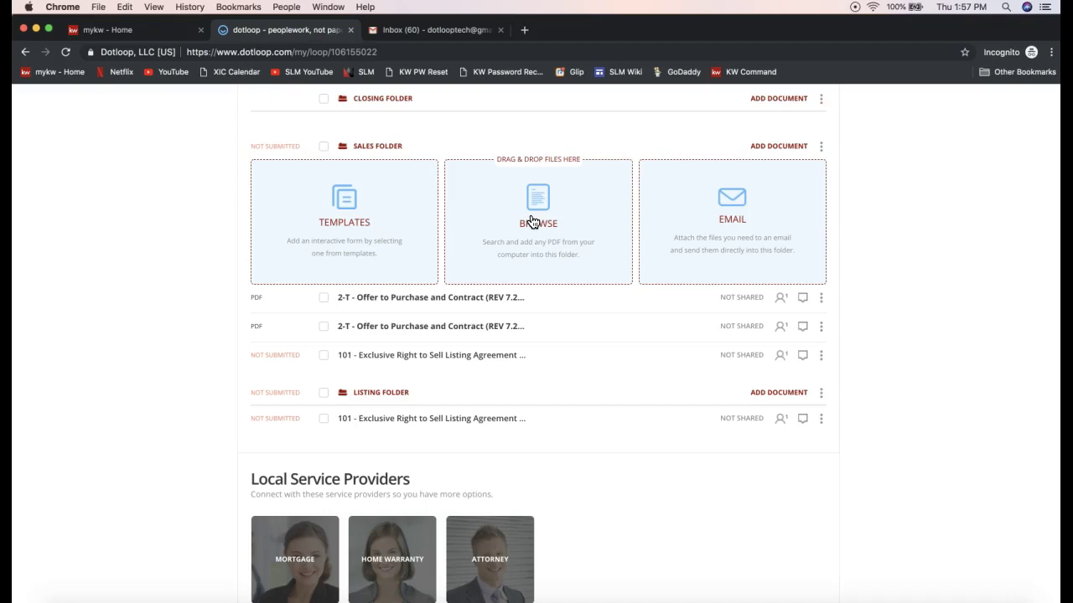
pyautogui.moveTo(393, 298); pyautogui.dragTo(261, 308)
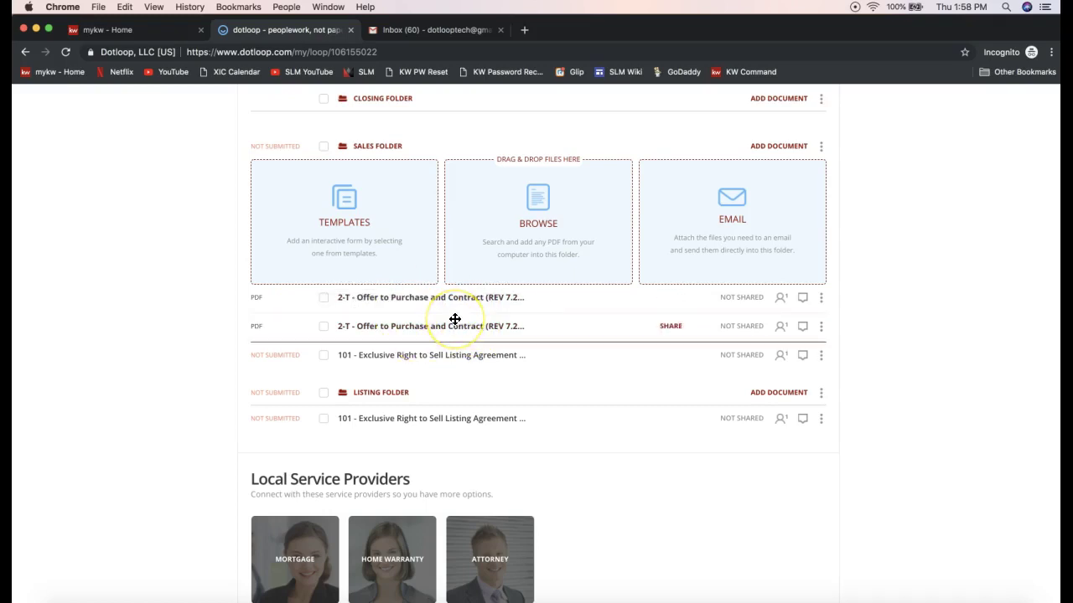
pyautogui.click(820, 298)
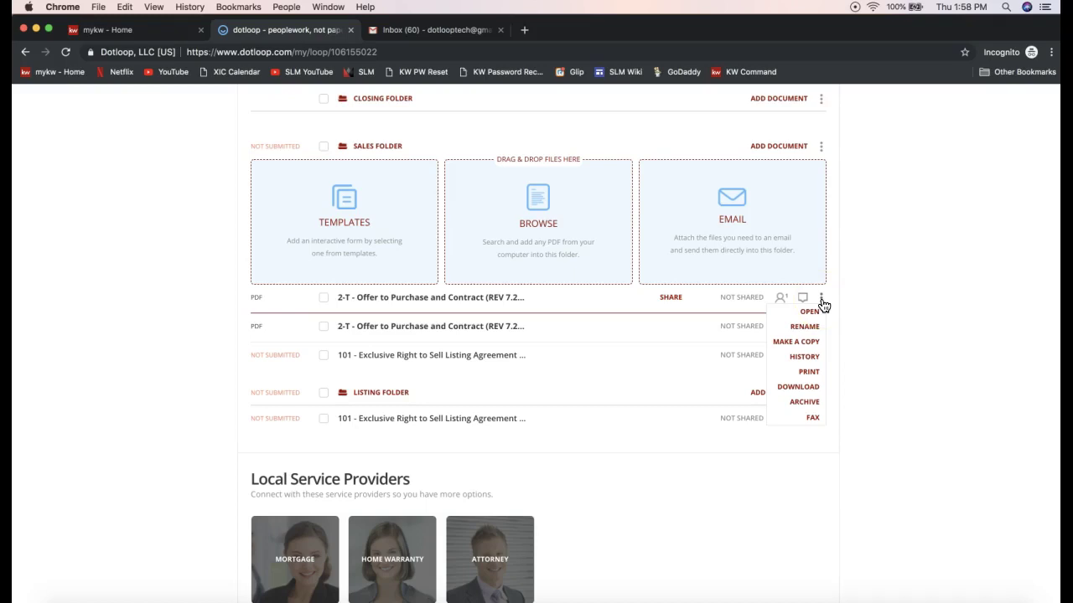
# - Archive the duplicate 2-T Offer to Purchase copy, then bring up the remaining Offer's actions
pyautogui.click(797, 404)
pyautogui.click(796, 404)
pyautogui.scroll(2, 417, 284)
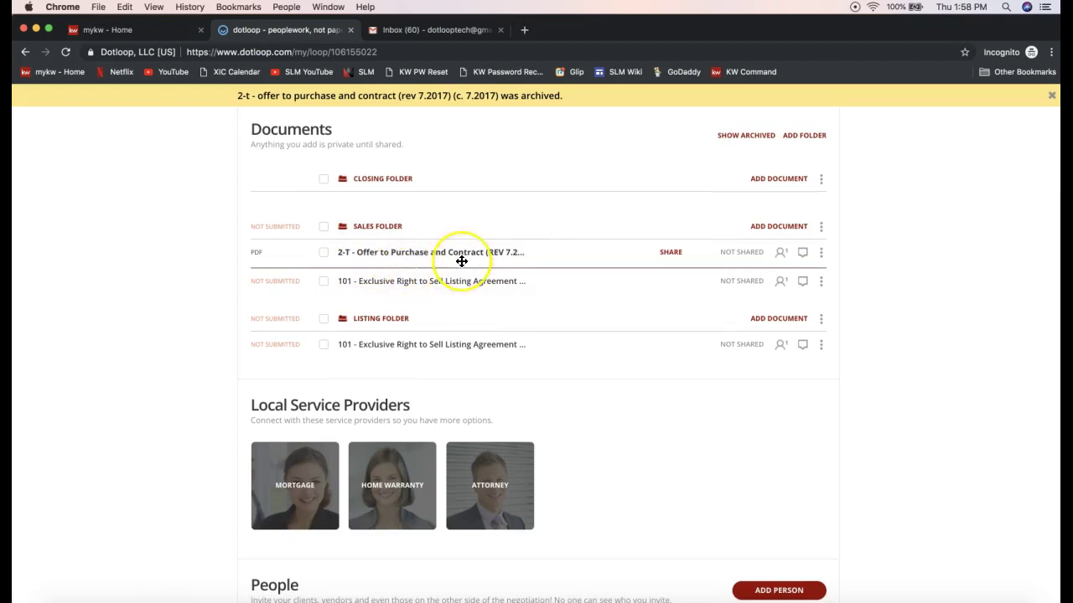
pyautogui.scroll(1, 462, 261)
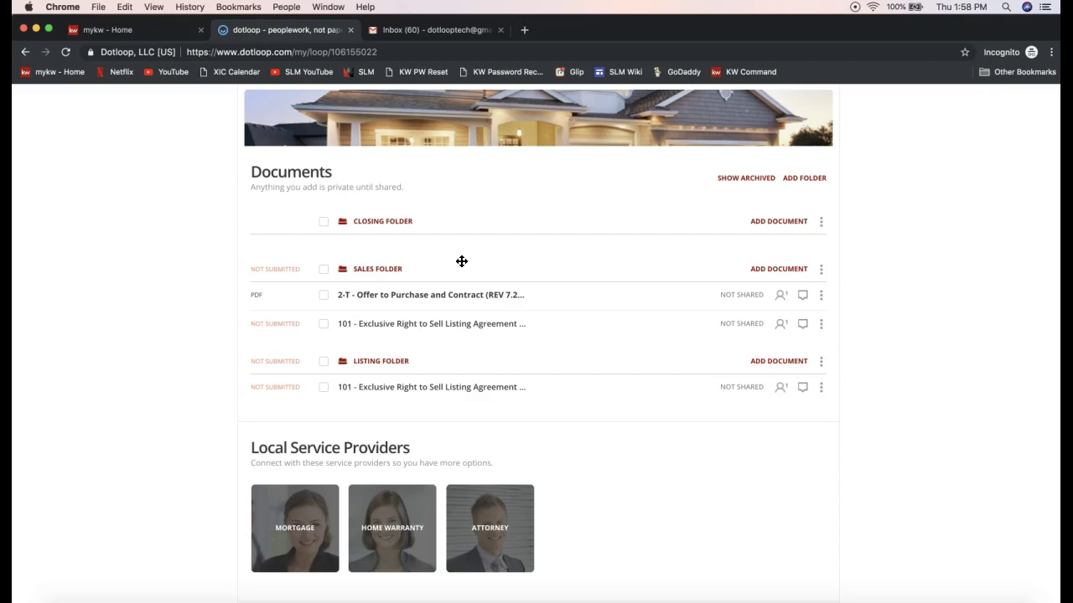
pyautogui.click(821, 295)
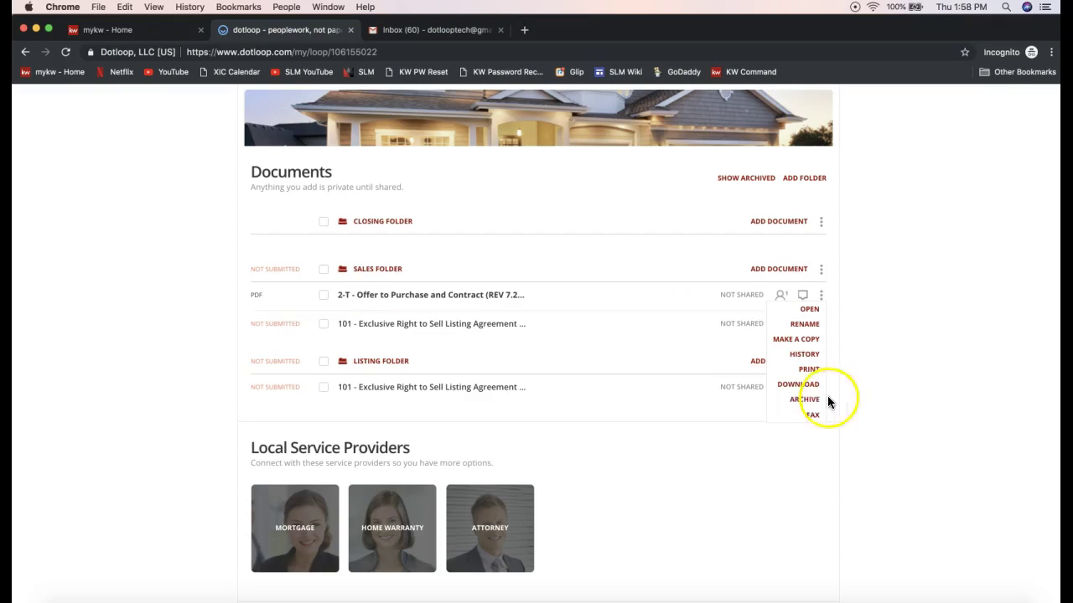
# - Check the archived Offer copy via Show/Hide Archived, then bring up Sales Folder's ADD DOCUMENT options
pyautogui.click(866, 340)
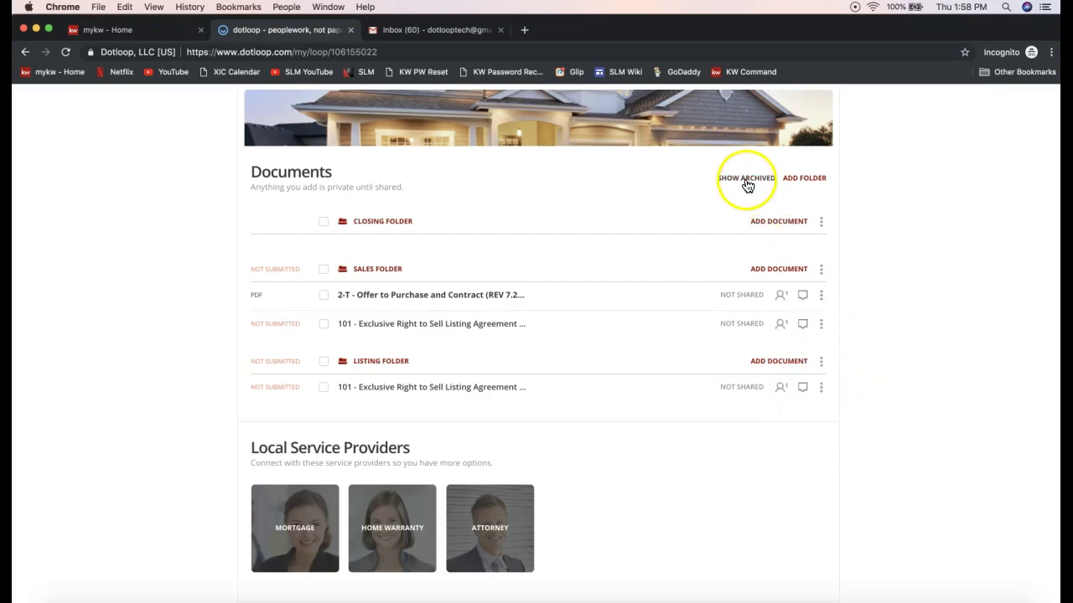
pyautogui.click(744, 181)
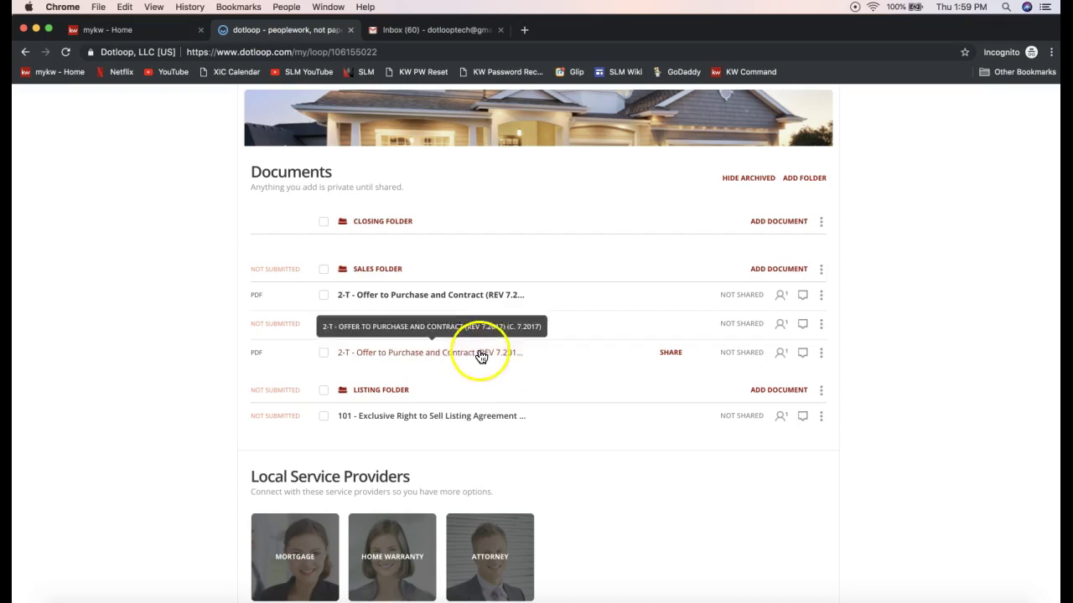
pyautogui.click(734, 181)
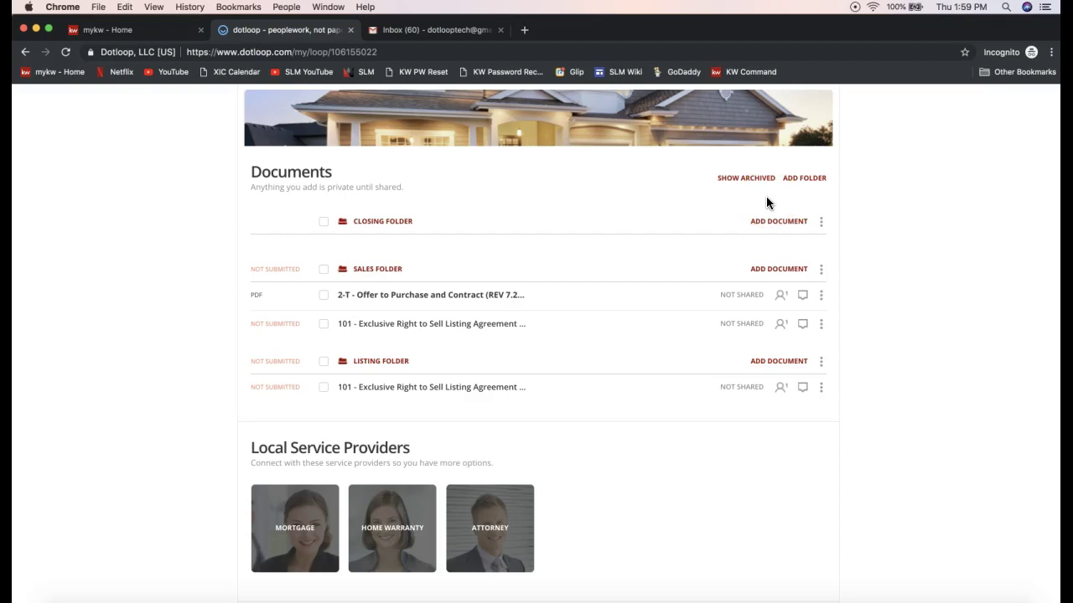
pyautogui.click(780, 272)
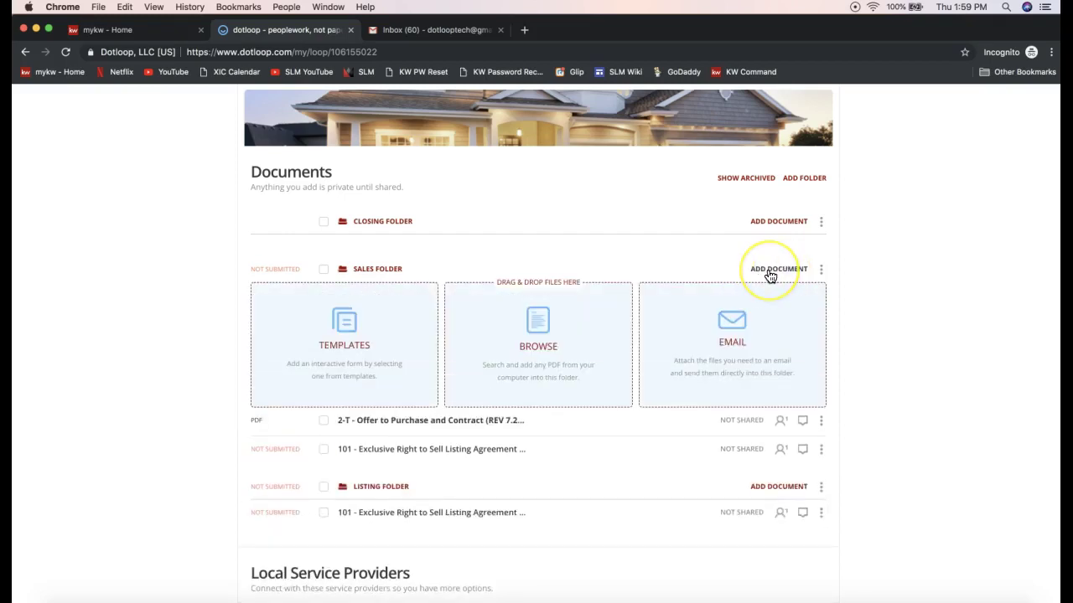
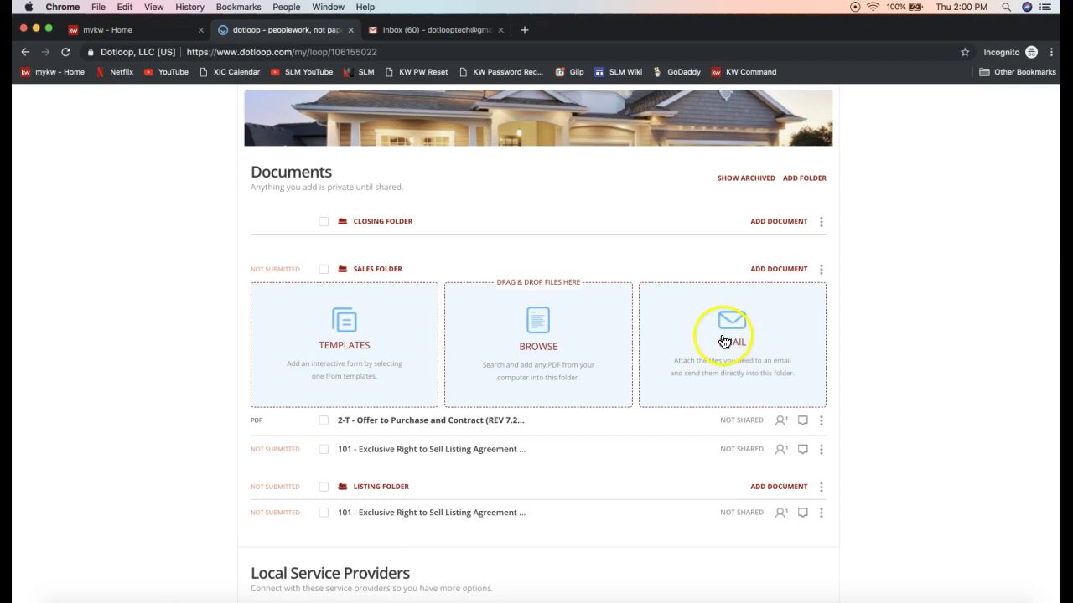
# - Copy the Sales Folder's upload email address from its Email tile, then switch to Gmail
pyautogui.click(726, 339)
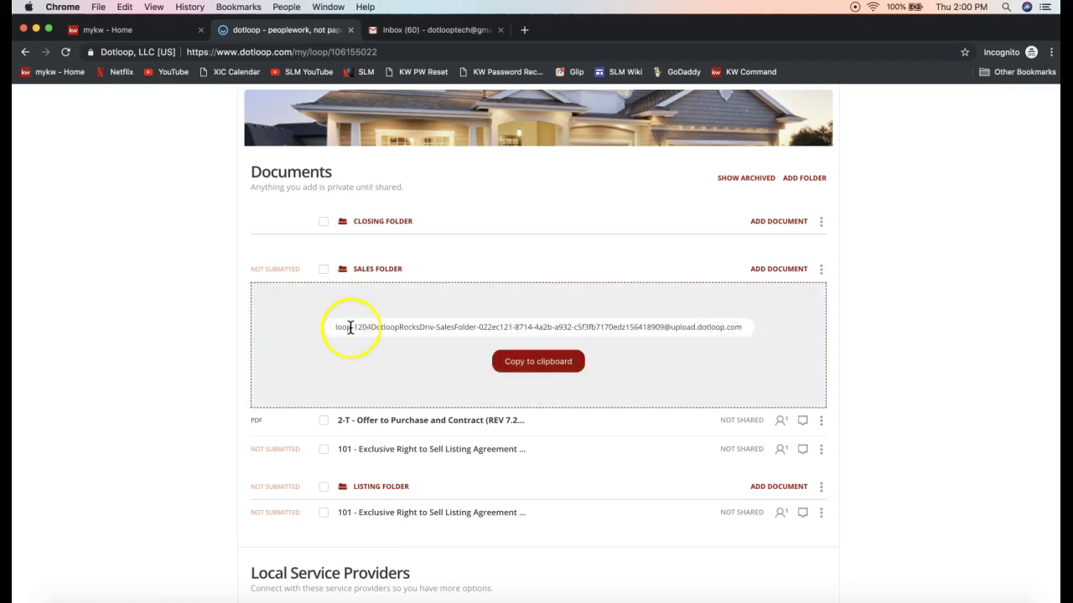
pyautogui.click(582, 367)
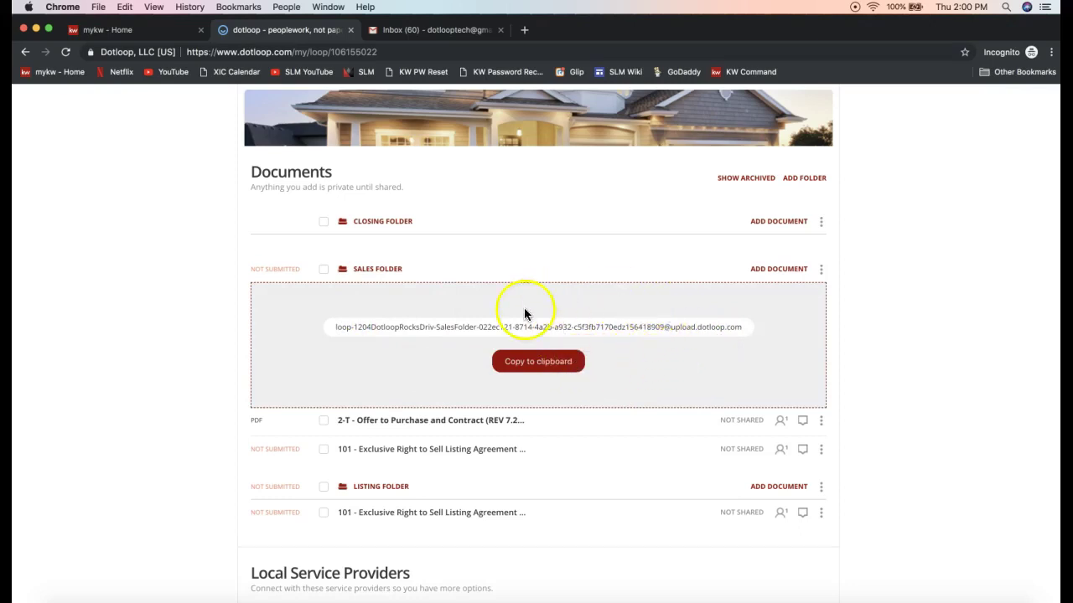
pyautogui.click(516, 371)
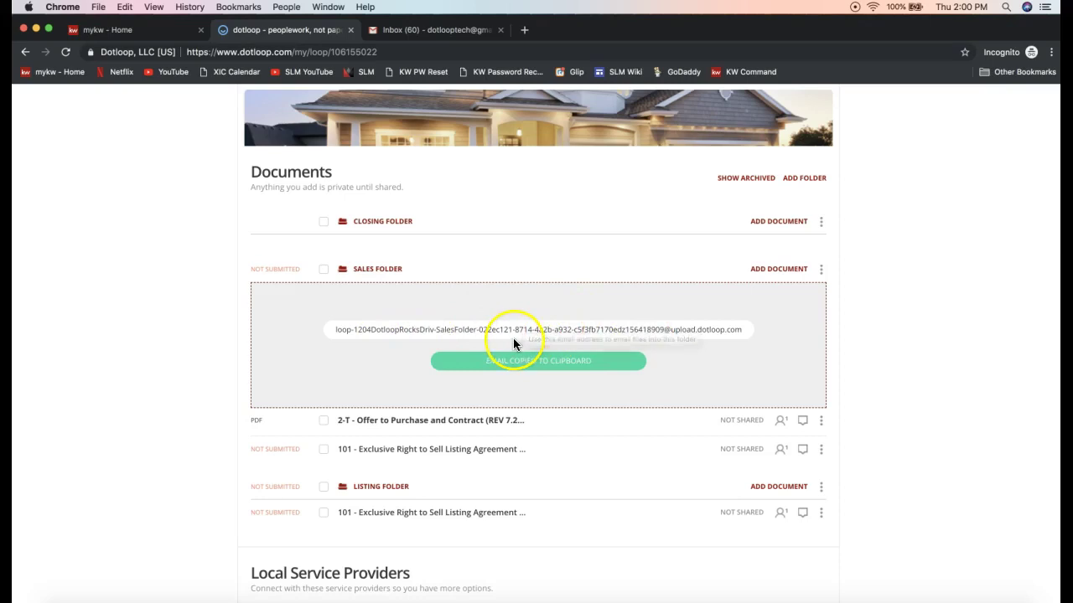
pyautogui.click(474, 32)
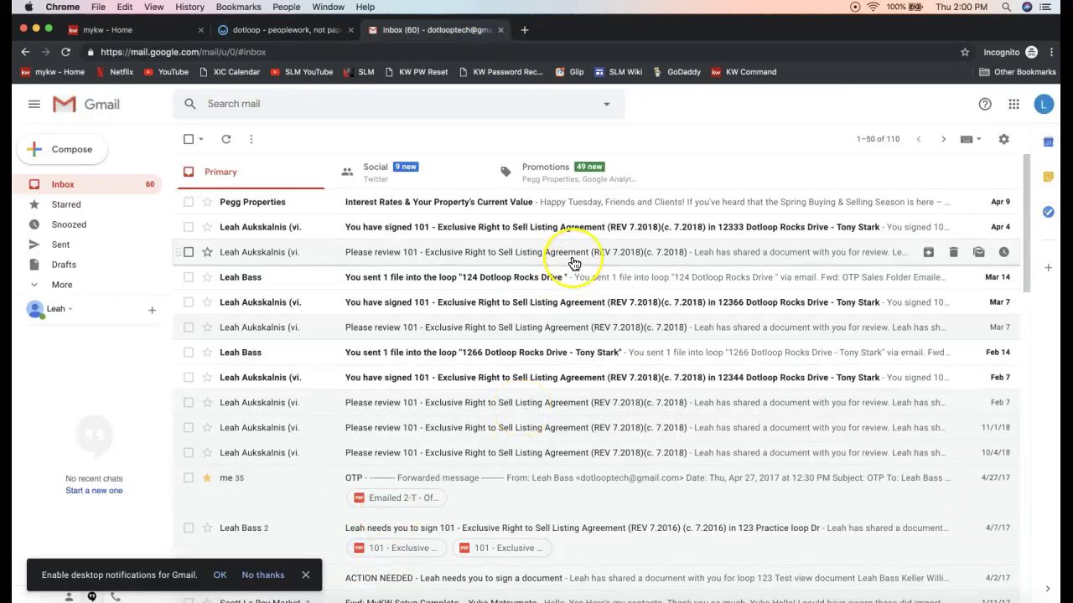
# - Start a forward of the OTP email carrying the 2-T Offer to Purchase and Contract PDF
pyautogui.scroll(-1, 574, 264)
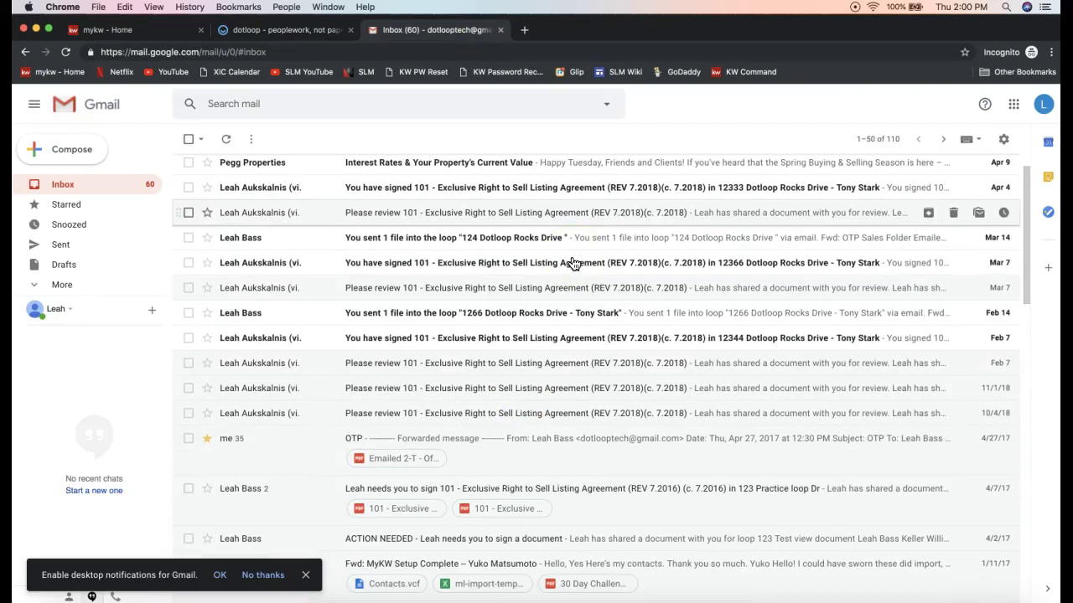
pyautogui.click(273, 445)
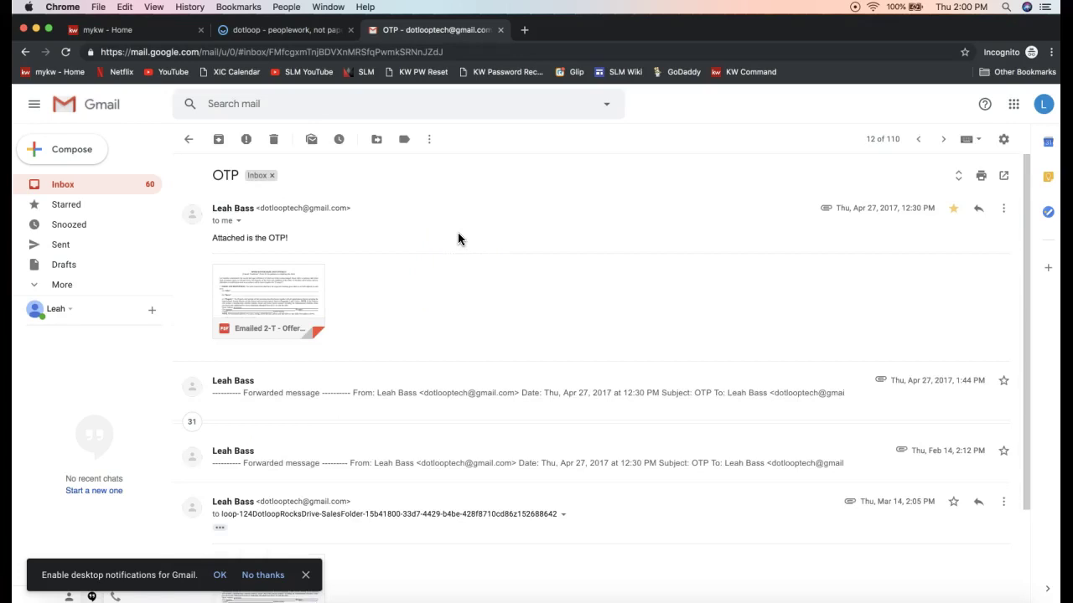
pyautogui.moveTo(304, 313)
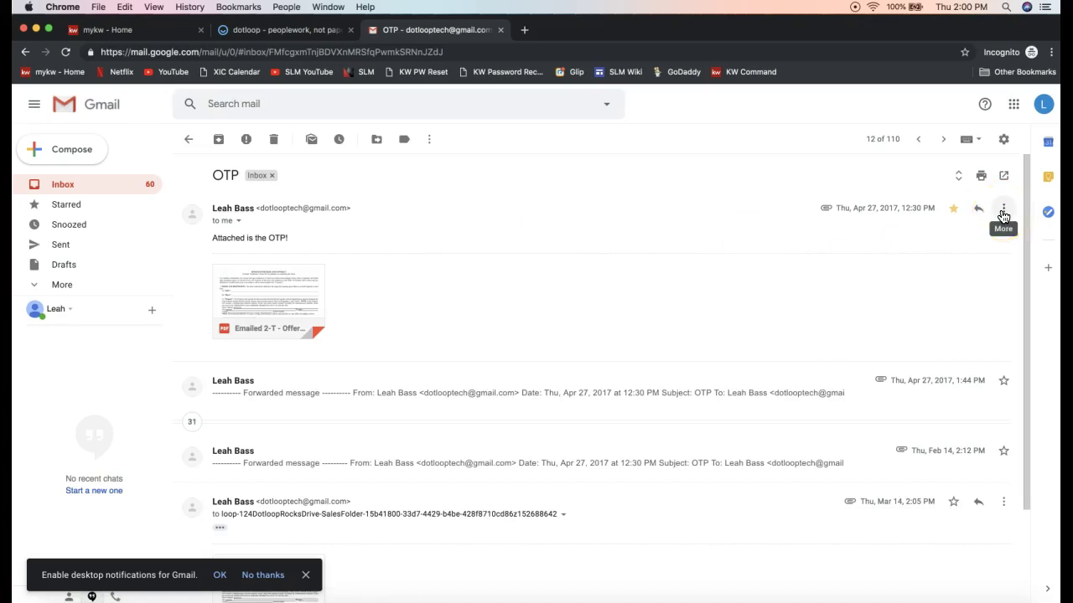
pyautogui.click(1003, 211)
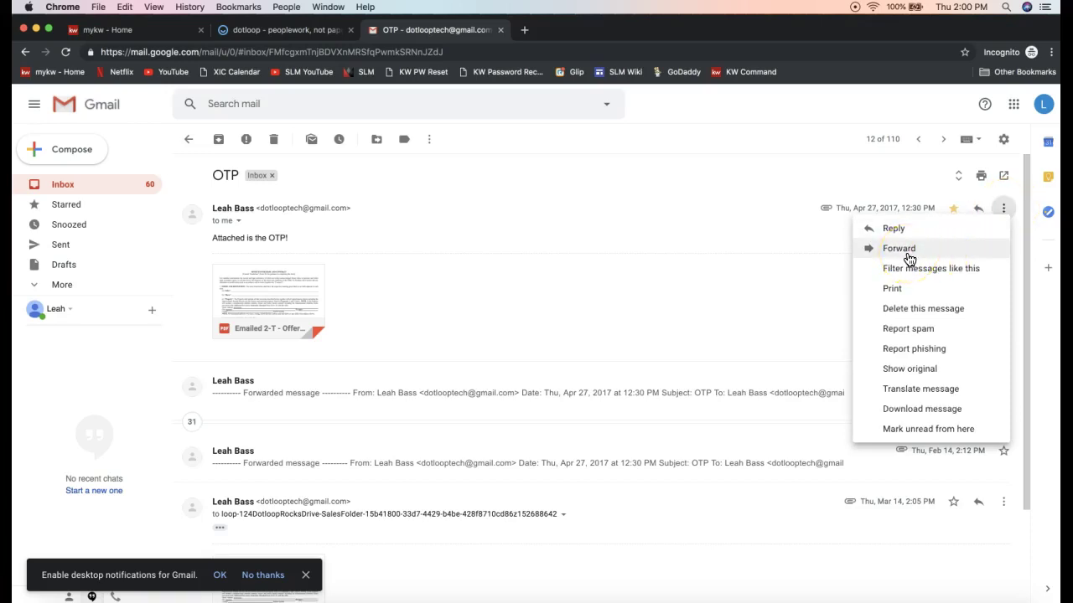
pyautogui.click(898, 249)
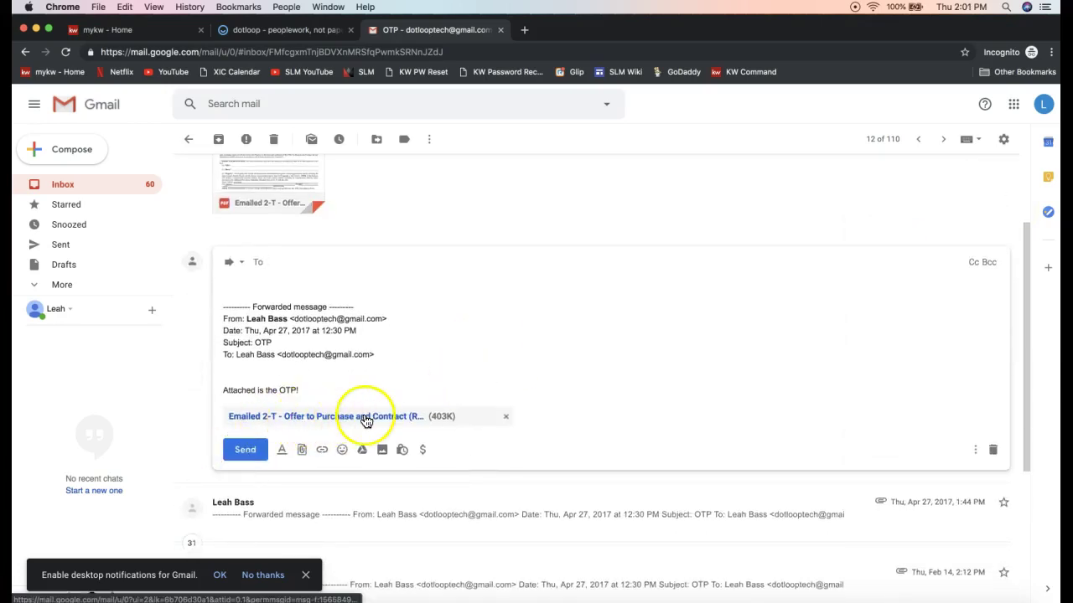
# - Paste the Sales Folder upload address as recipient and send the forwarded OTP email
pyautogui.rightClick(280, 261)
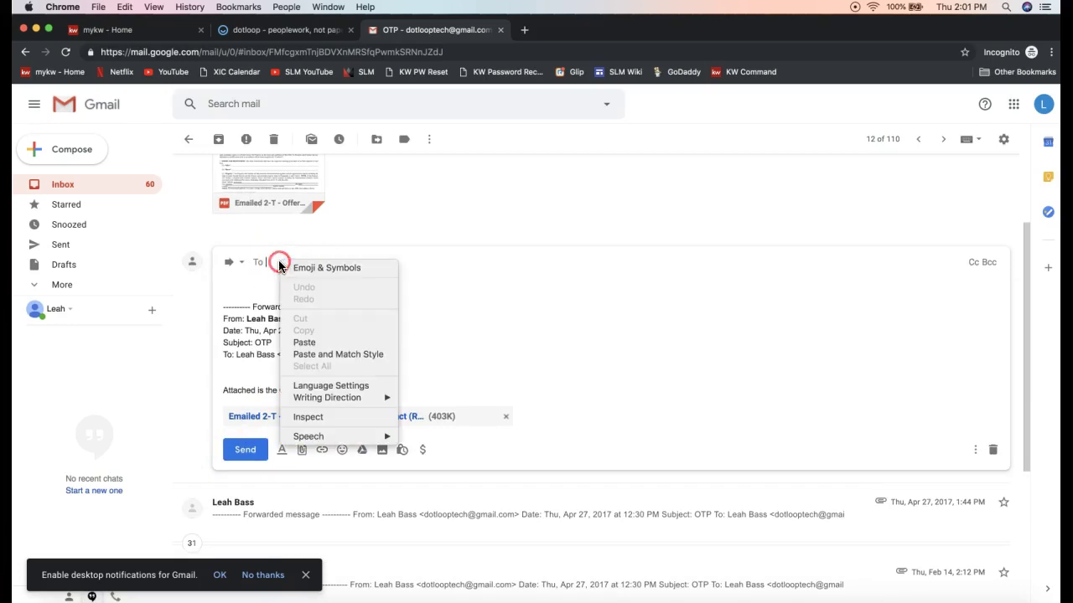
pyautogui.click(310, 342)
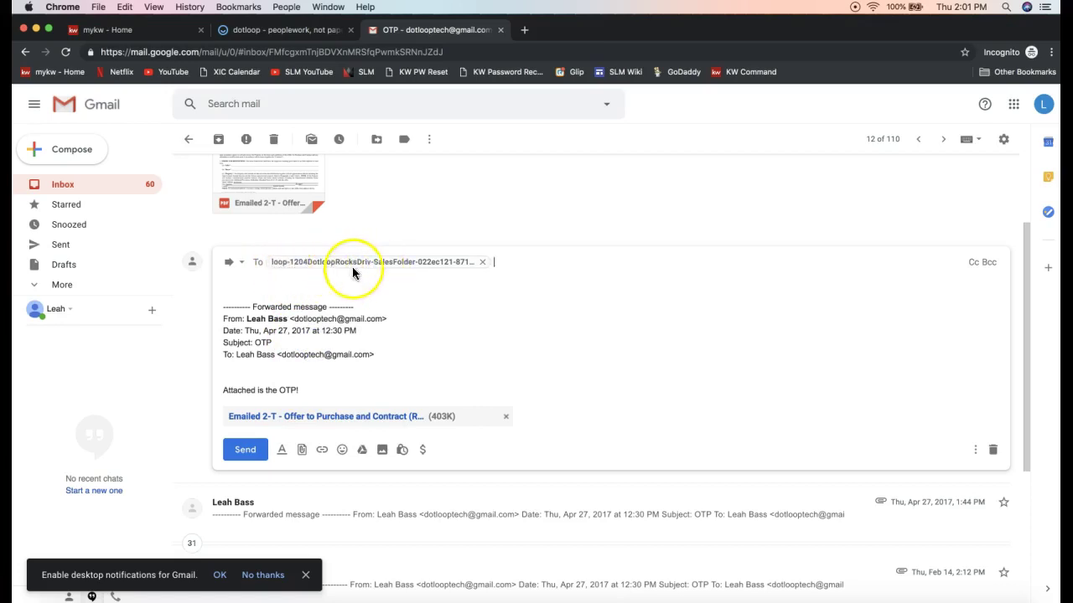
pyautogui.moveTo(397, 265)
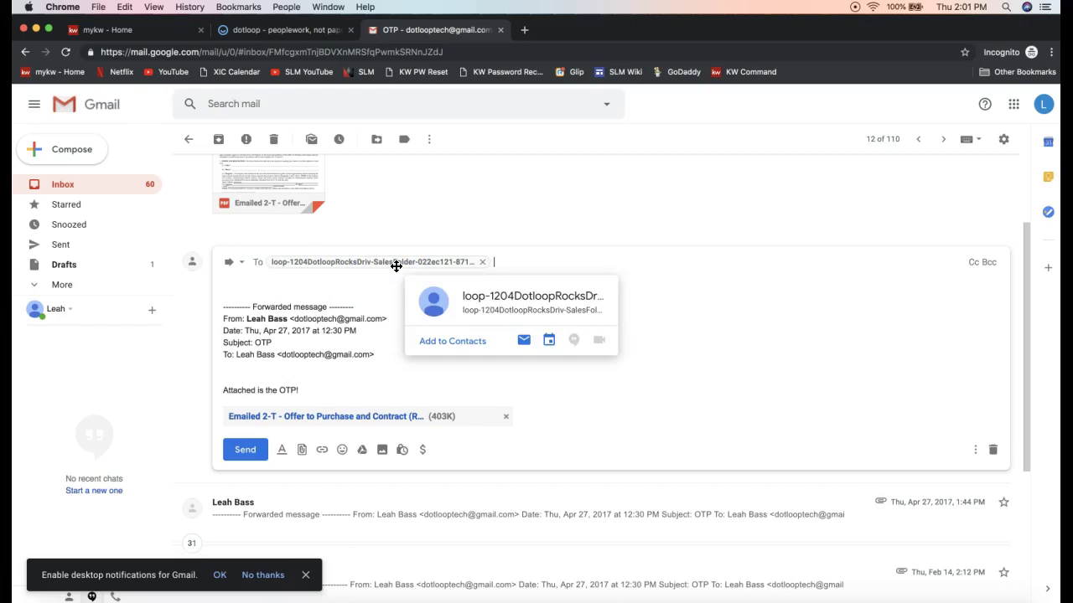
pyautogui.click(253, 456)
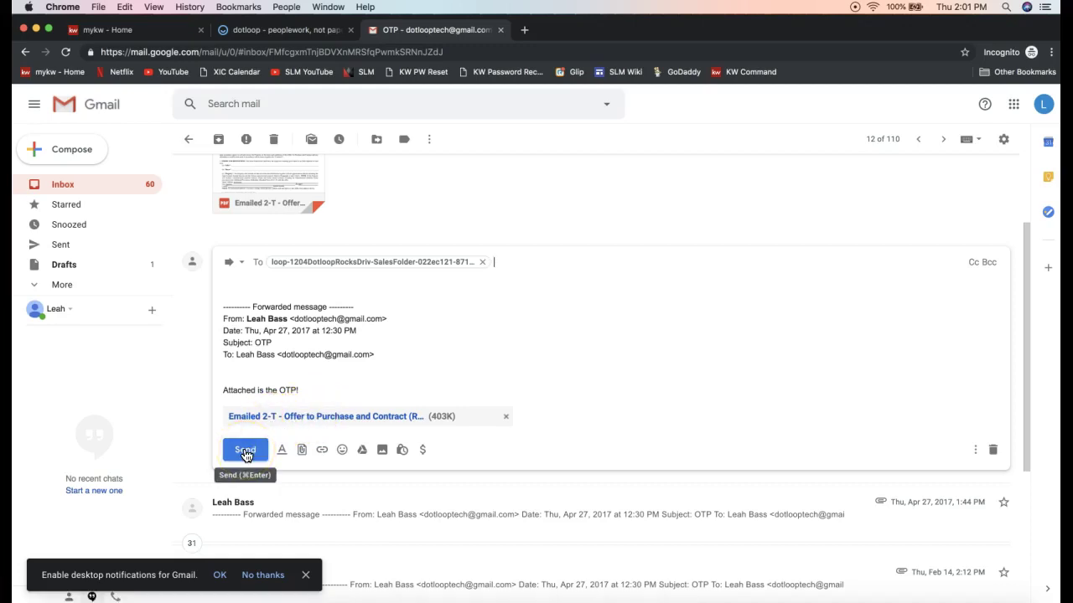
pyautogui.click(244, 451)
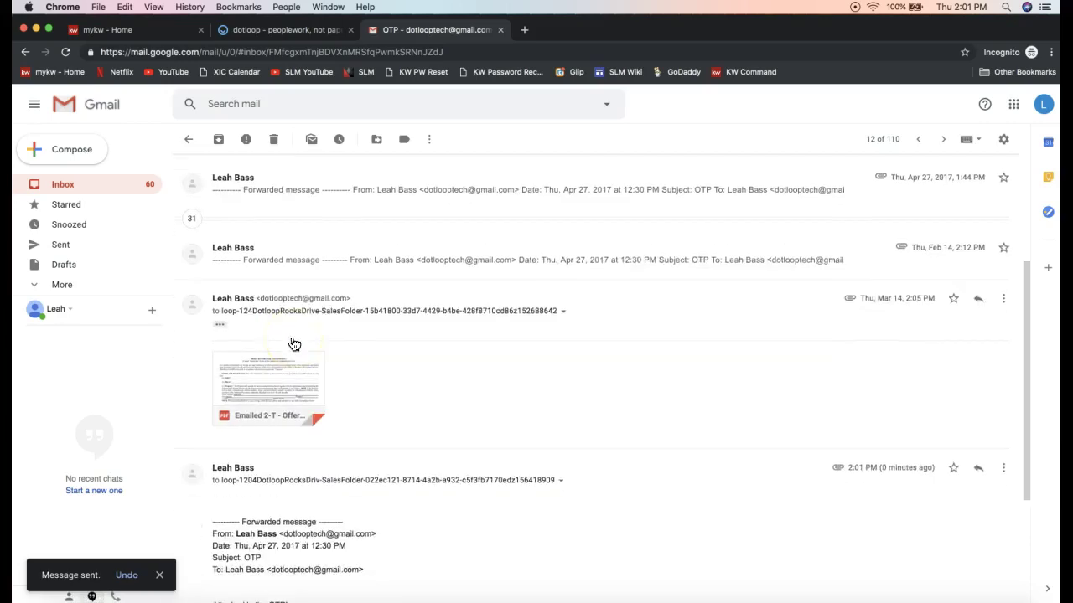
# - Return to the dotloop tab showing the 1204 Dotloop Rocks Drive loop
pyautogui.moveTo(298, 377)
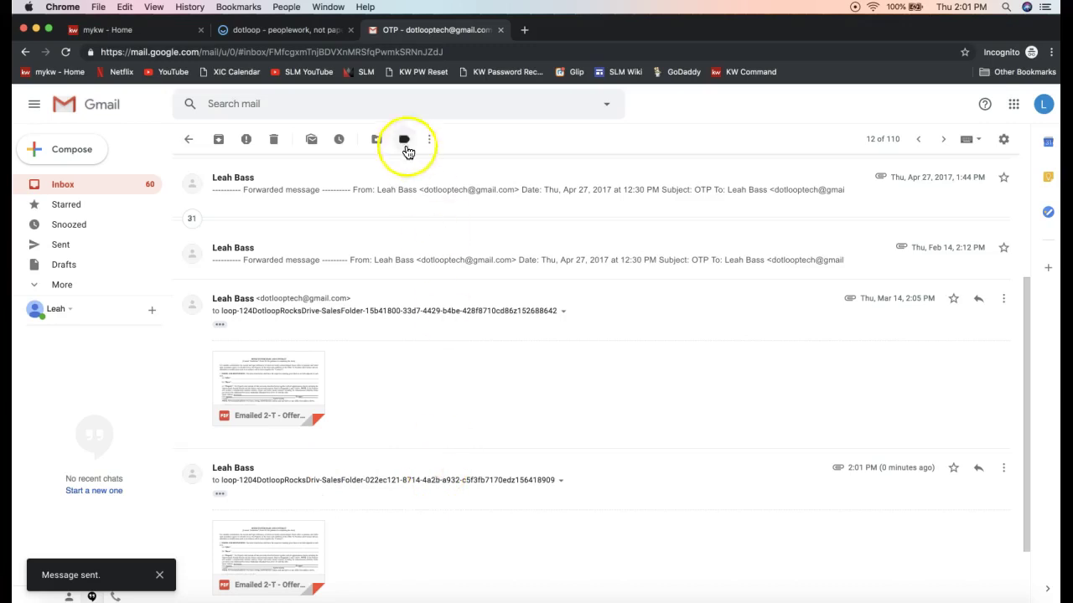
pyautogui.click(275, 31)
pyautogui.scroll(2, 112, 437)
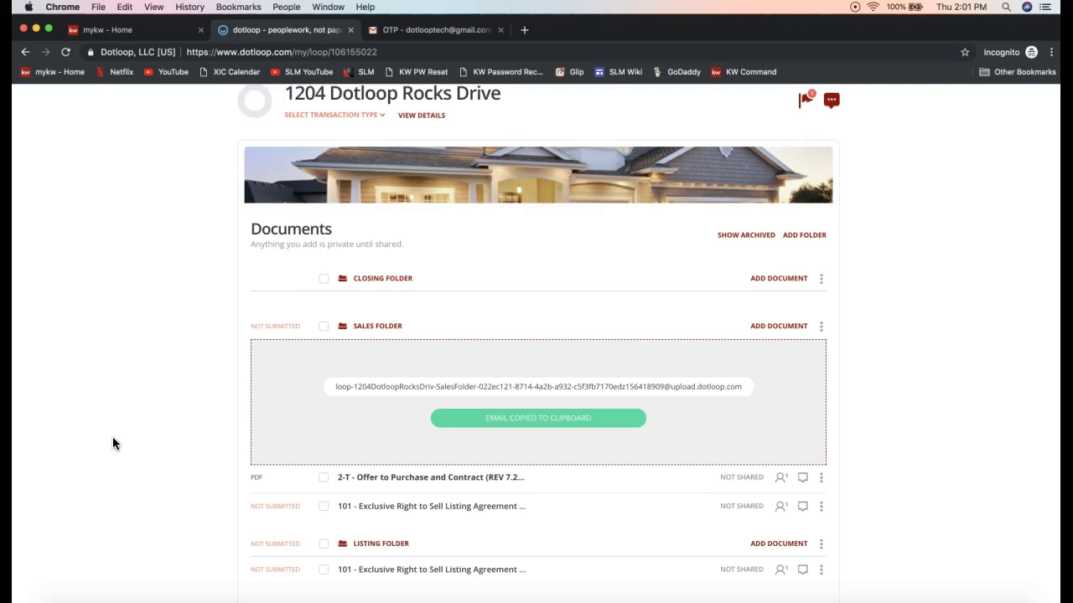
# - Reload the loop's Documents page so the emailed Offer PDF appears in Sales Folder
pyautogui.click(66, 55)
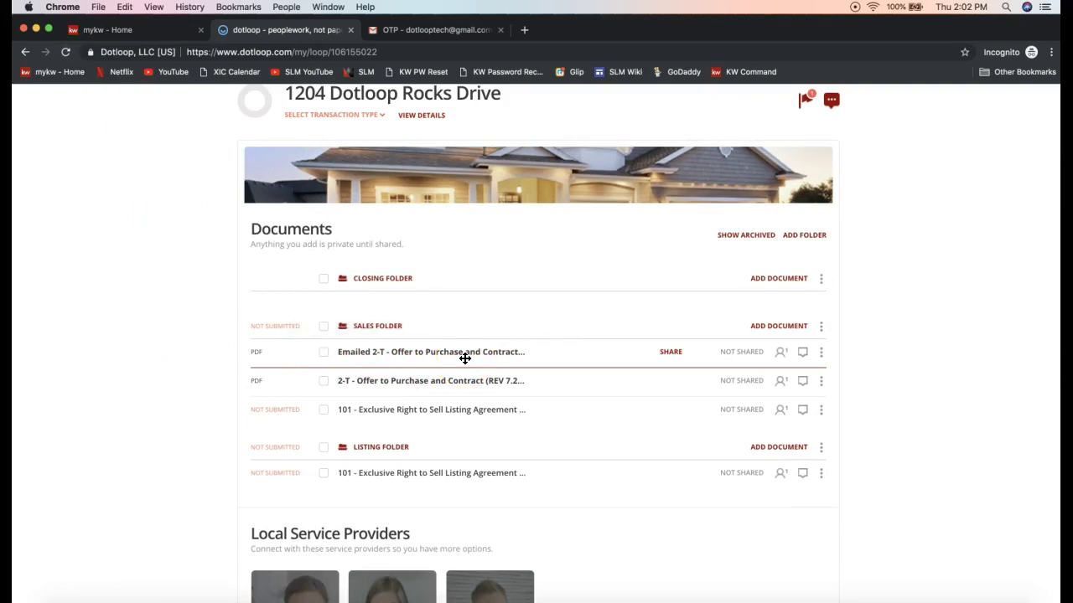
pyautogui.click(513, 352)
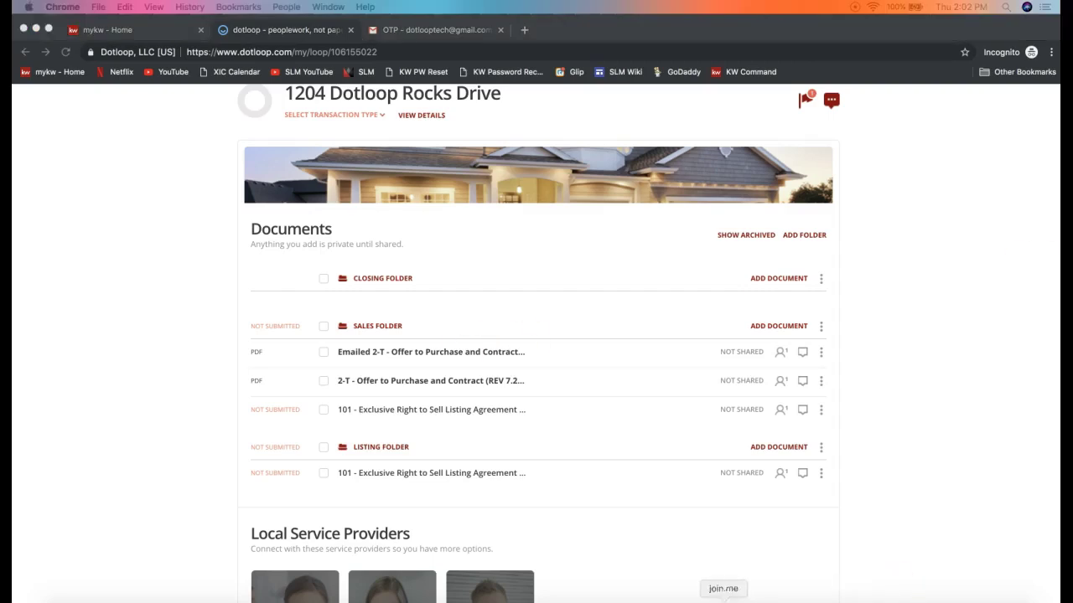
# - Post the Email Into Dotloop video link in join.me chat, close chat, minimise toolbar
pyautogui.click(505, 51)
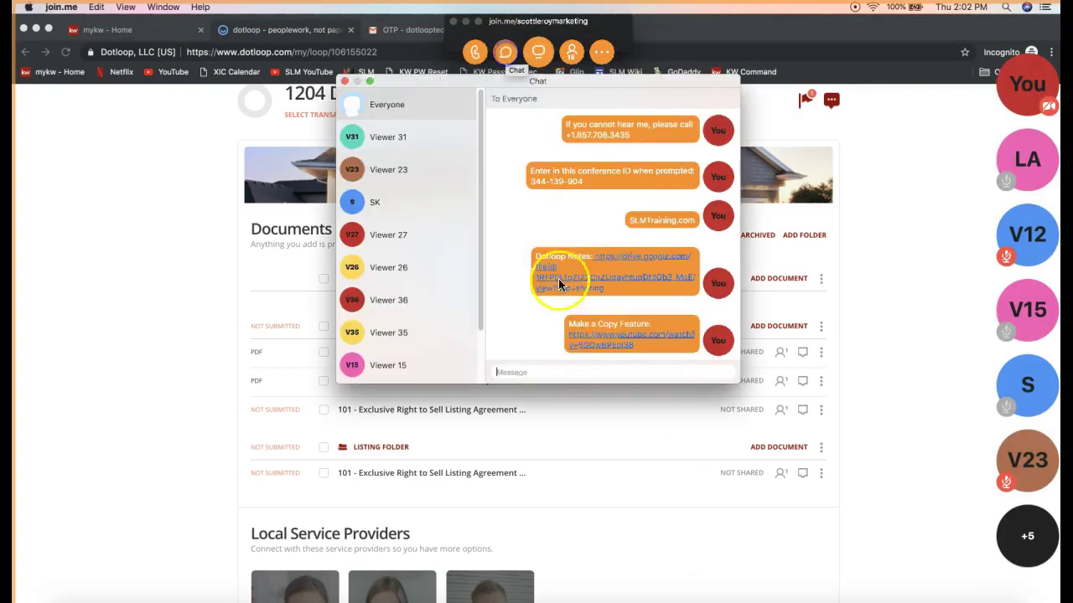
pyautogui.click(550, 378)
pyautogui.write('Email Into Dotloop: https://www.youtube.com/watch?v=kwcAEsyKG-o')
pyautogui.press('Return')
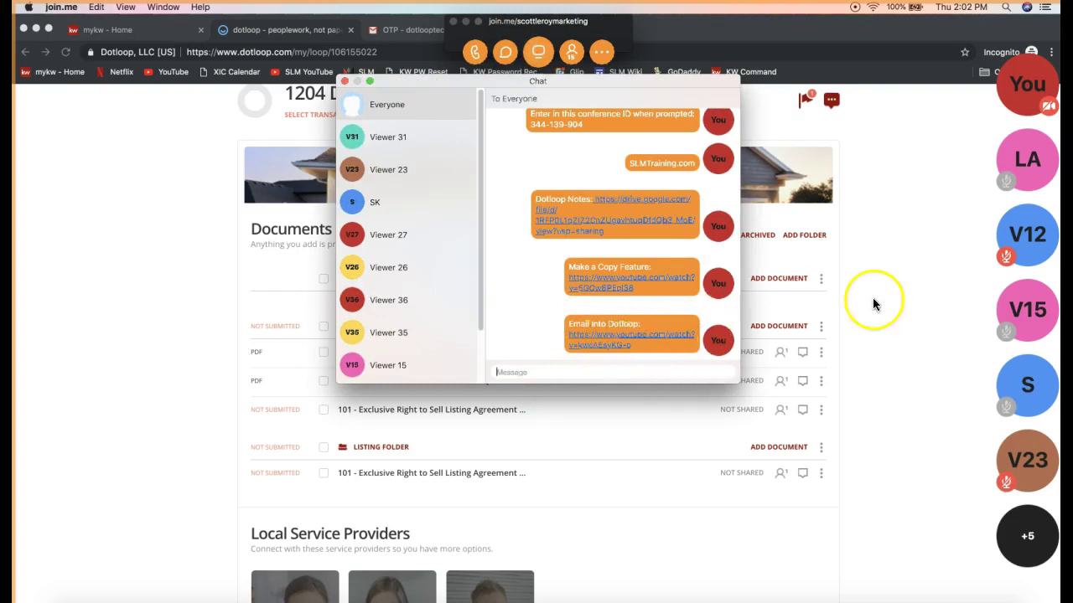
pyautogui.click(346, 83)
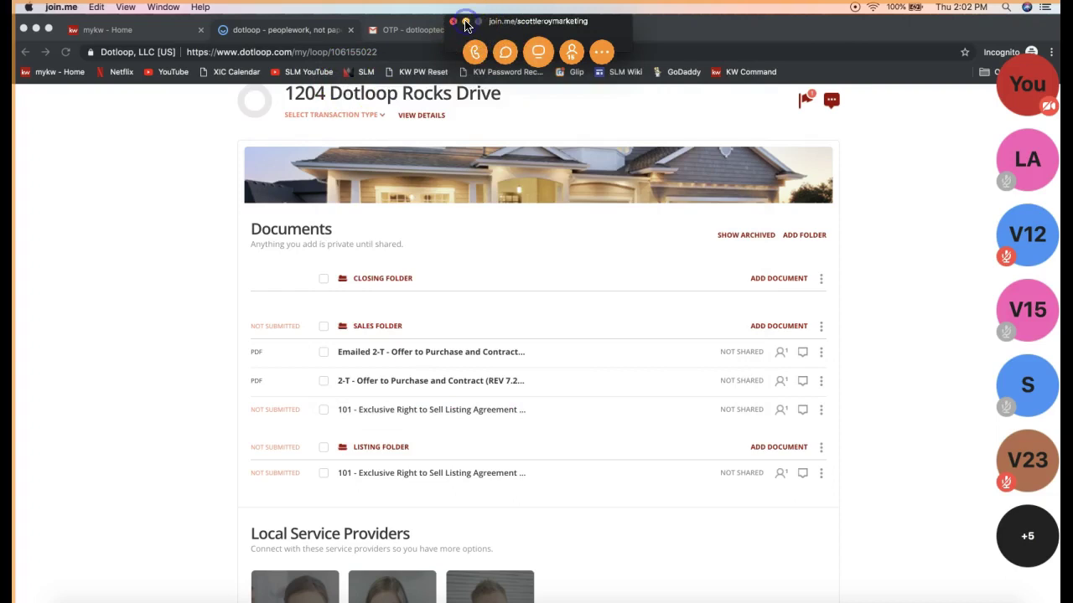
pyautogui.click(465, 23)
pyautogui.scroll(5, 847, 305)
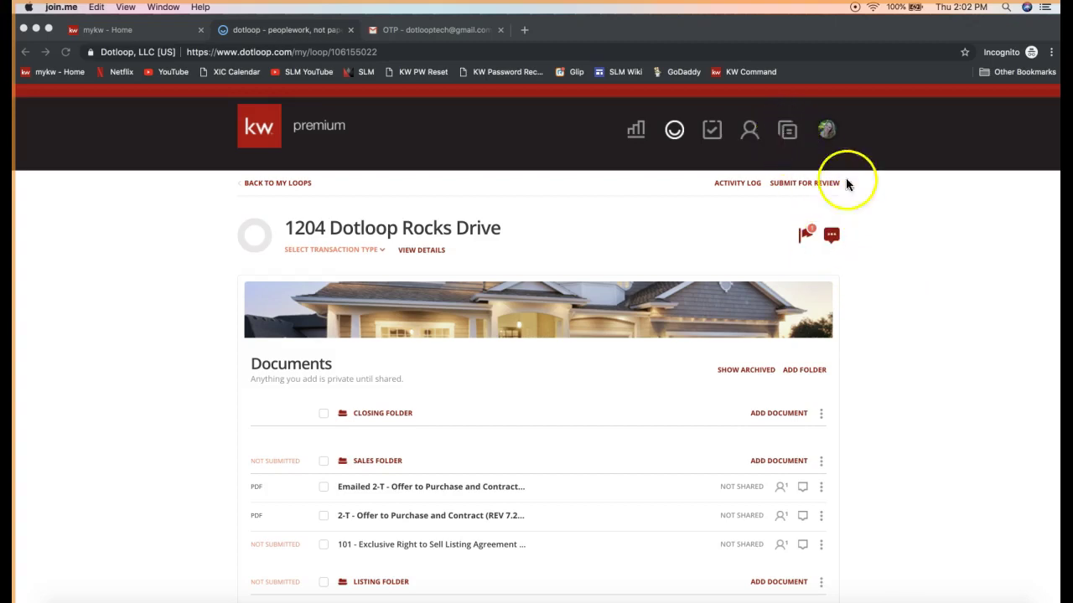
# - Go to dotloop's Templates page and show the documents in its Inbox folder
pyautogui.click(887, 221)
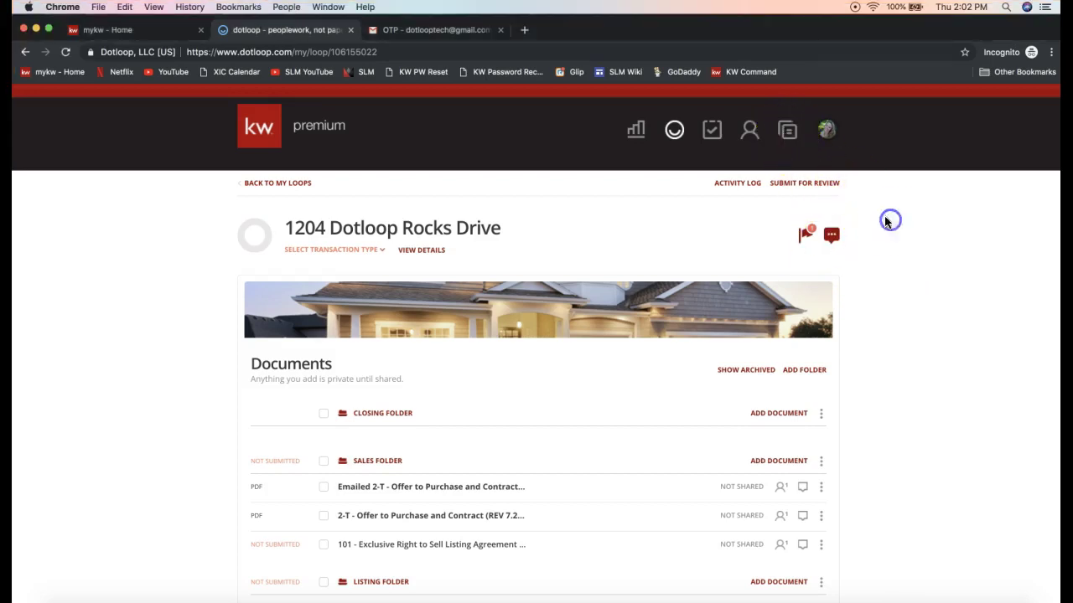
pyautogui.click(788, 136)
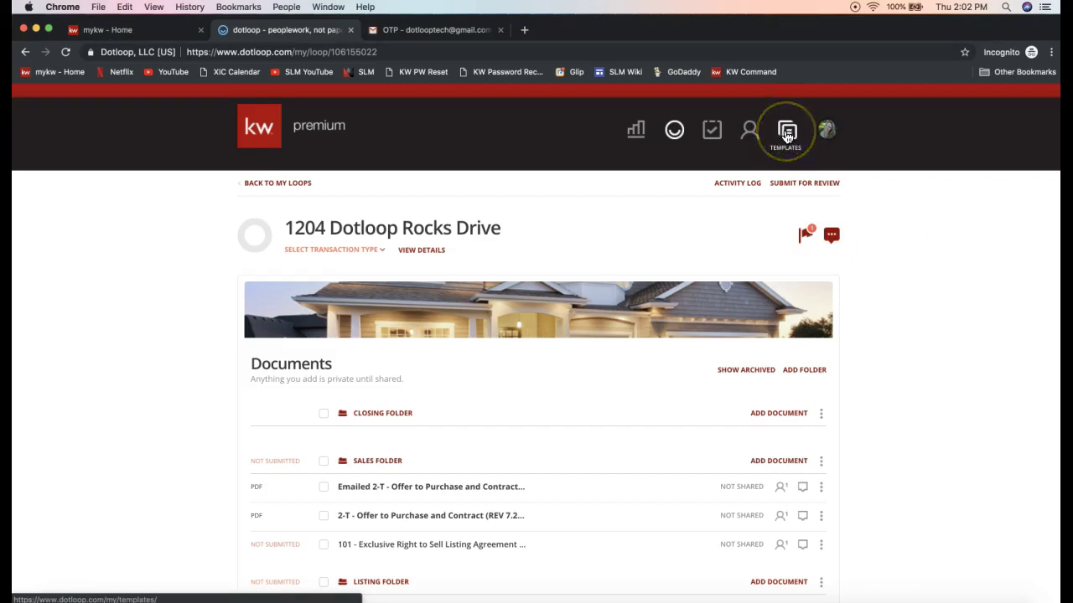
pyautogui.click(787, 137)
pyautogui.click(787, 139)
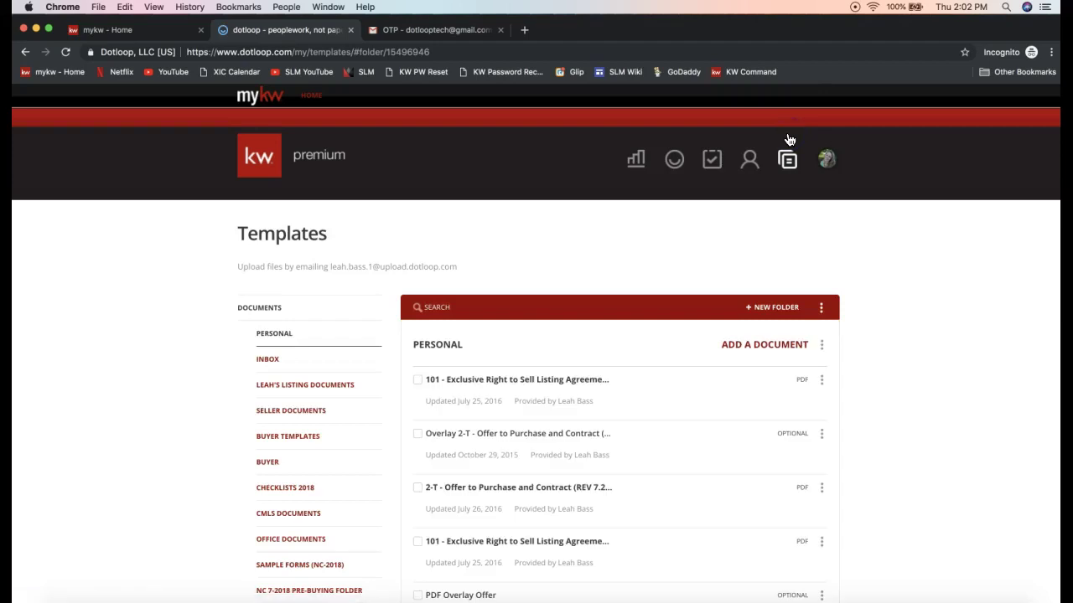
pyautogui.scroll(-1, 431, 295)
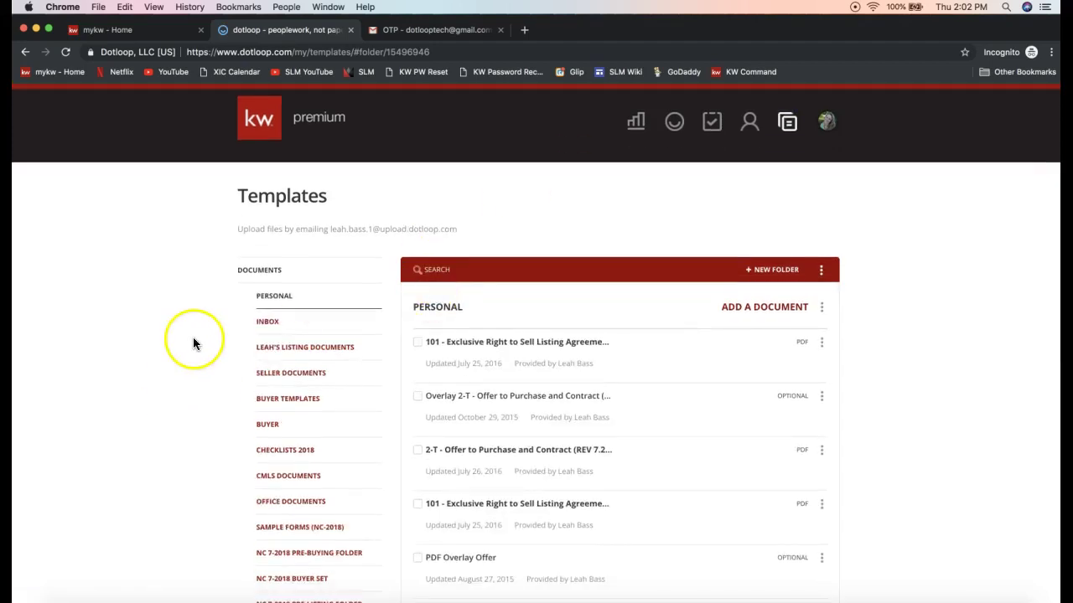
pyautogui.click(269, 326)
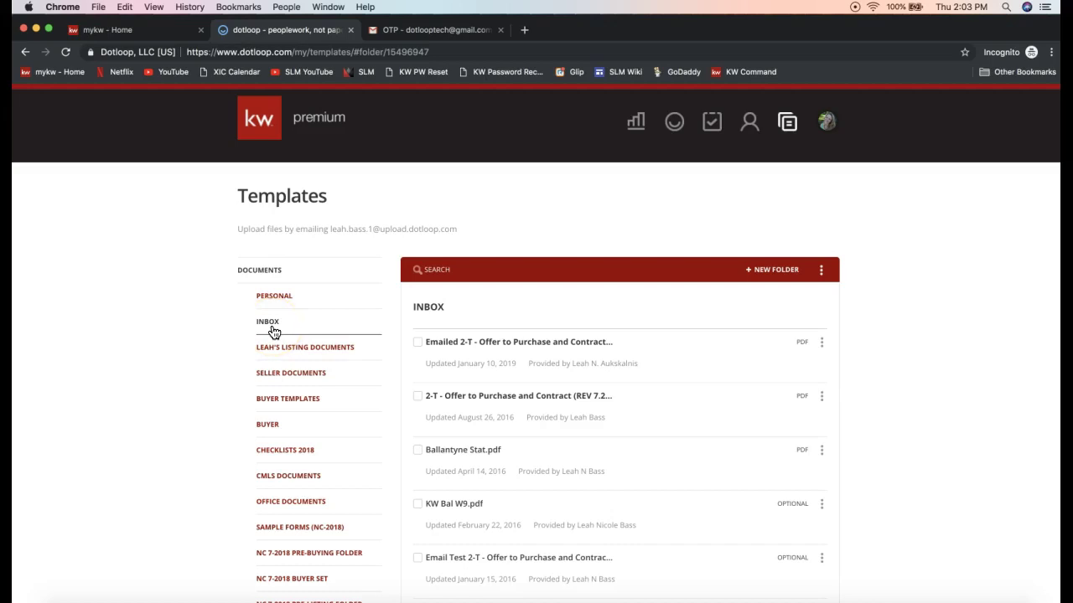
# - Select the full Templates upload email address, then return to the OTP email thread in Gmail
pyautogui.moveTo(468, 230); pyautogui.dragTo(330, 227)
pyautogui.press('super+c')
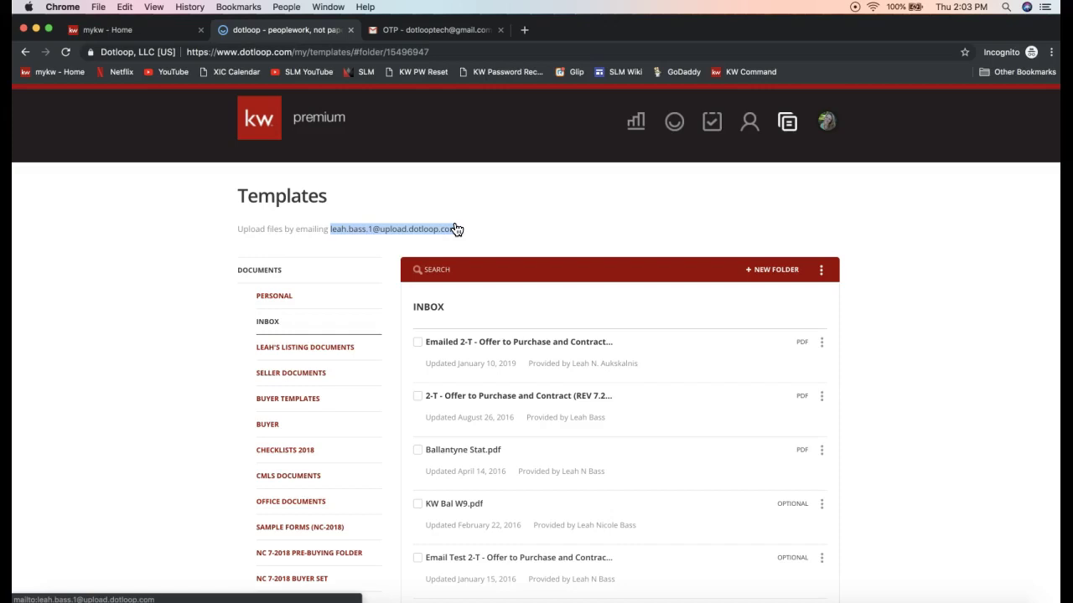
pyautogui.moveTo(335, 233); pyautogui.dragTo(409, 239)
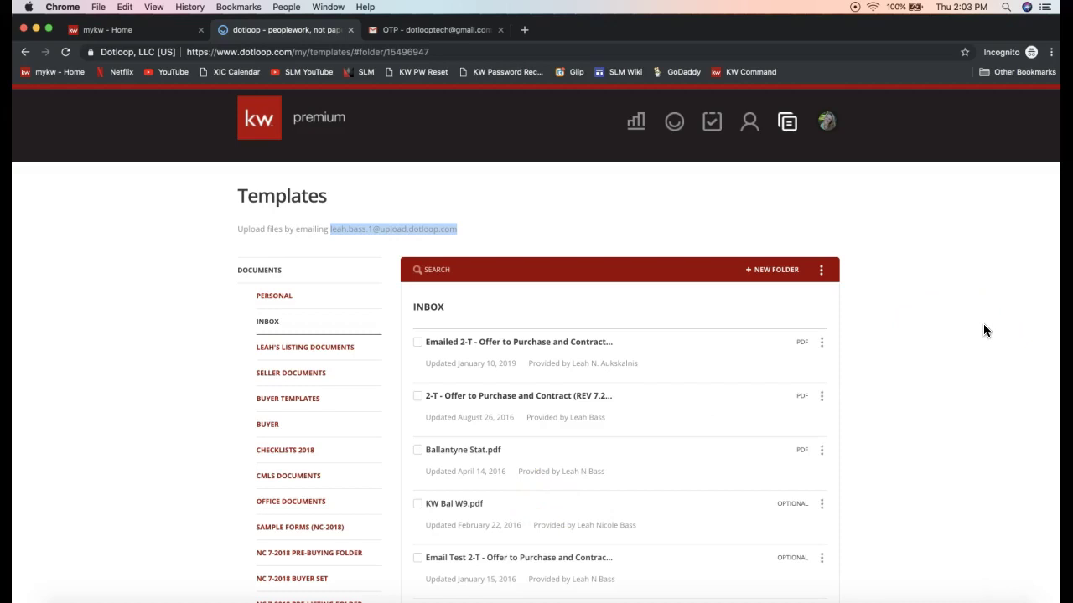
pyautogui.click(433, 29)
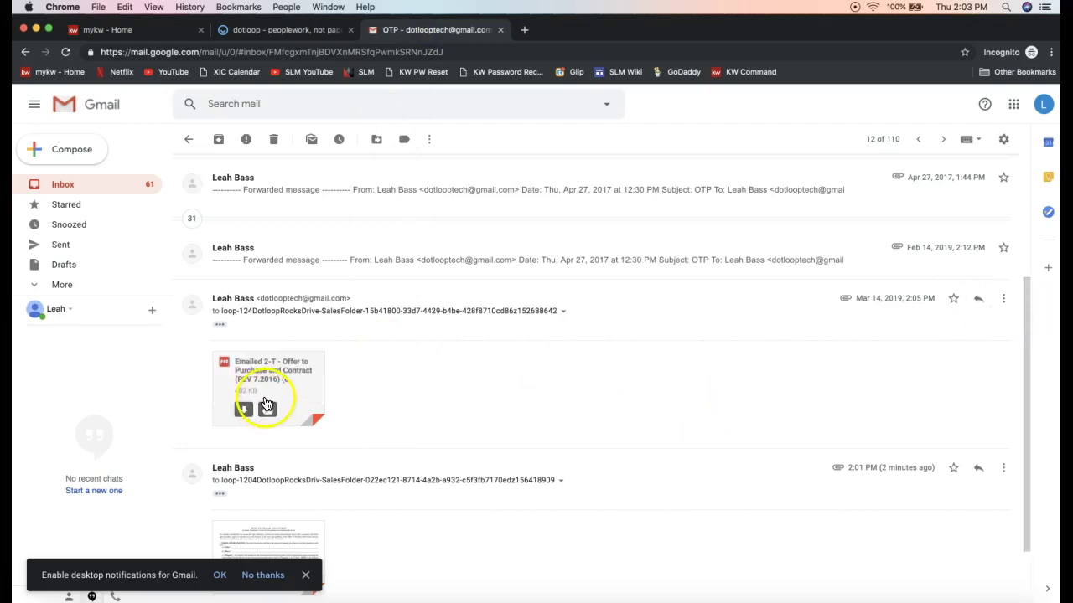
# - Forward the OTP message with its Offer PDF to the upload.dotloop.com Templates address and send it
pyautogui.click(1003, 298)
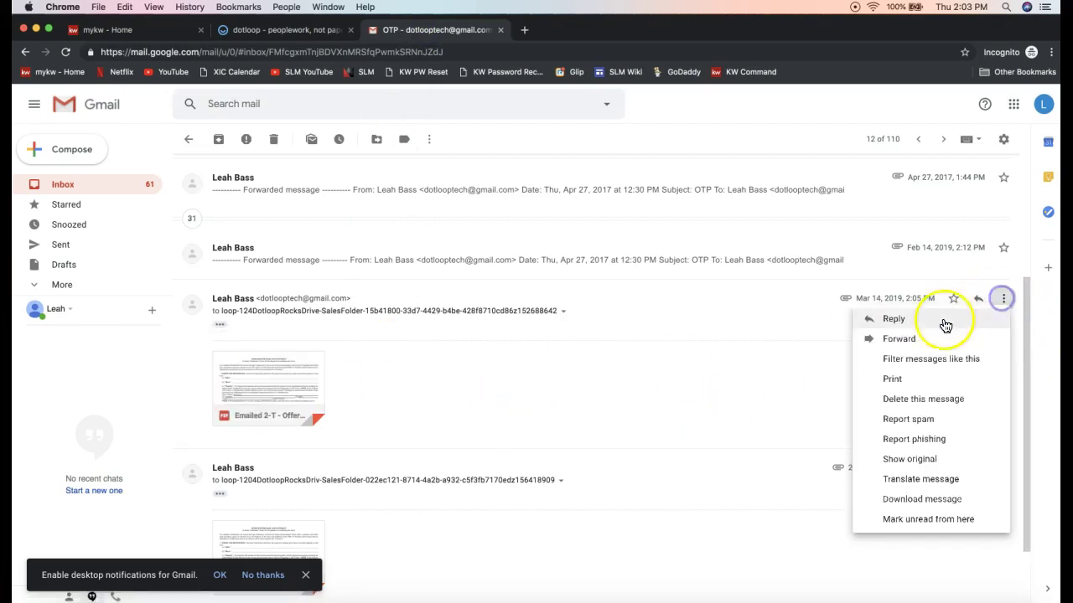
pyautogui.click(929, 344)
pyautogui.press('super+v')
pyautogui.click(309, 438)
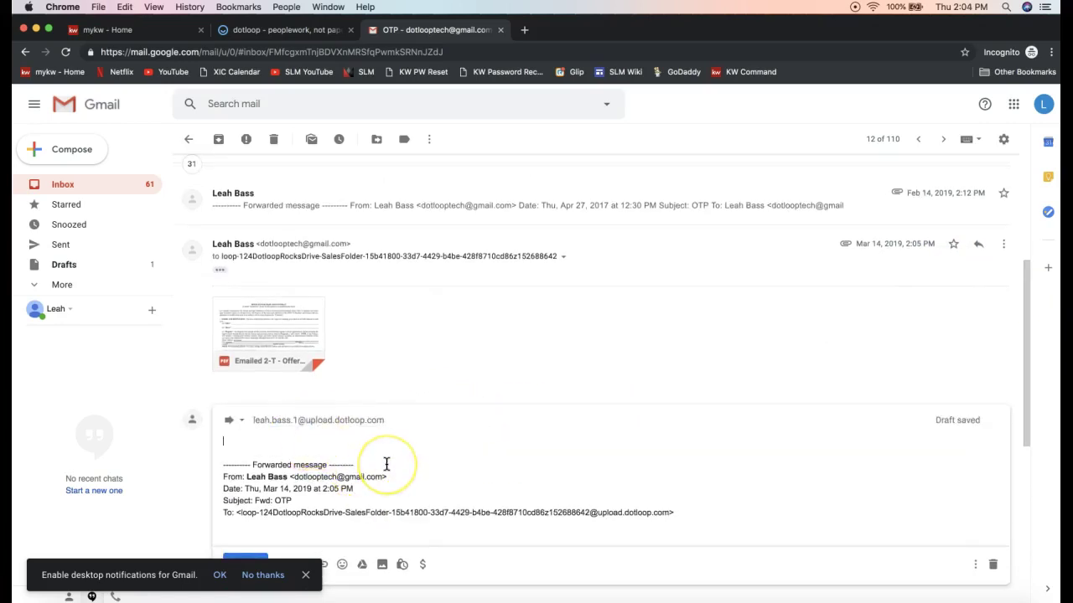
pyautogui.click(303, 578)
pyautogui.click(246, 566)
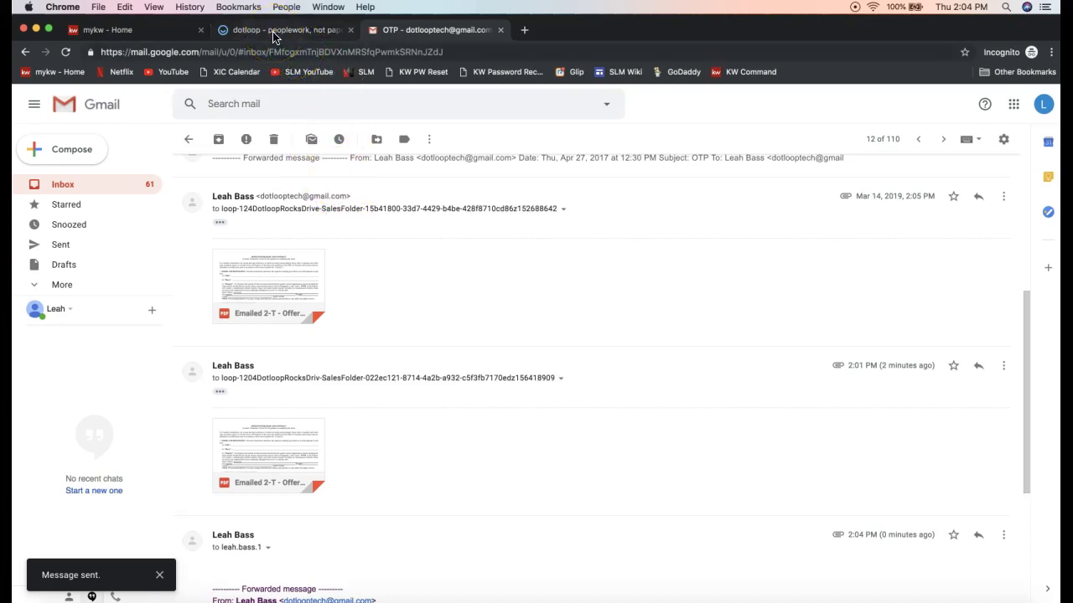
# - Back in dotloop, open the Templates Inbox and check the newest Emailed 2-T Offer to Purchase PDF
pyautogui.click(273, 33)
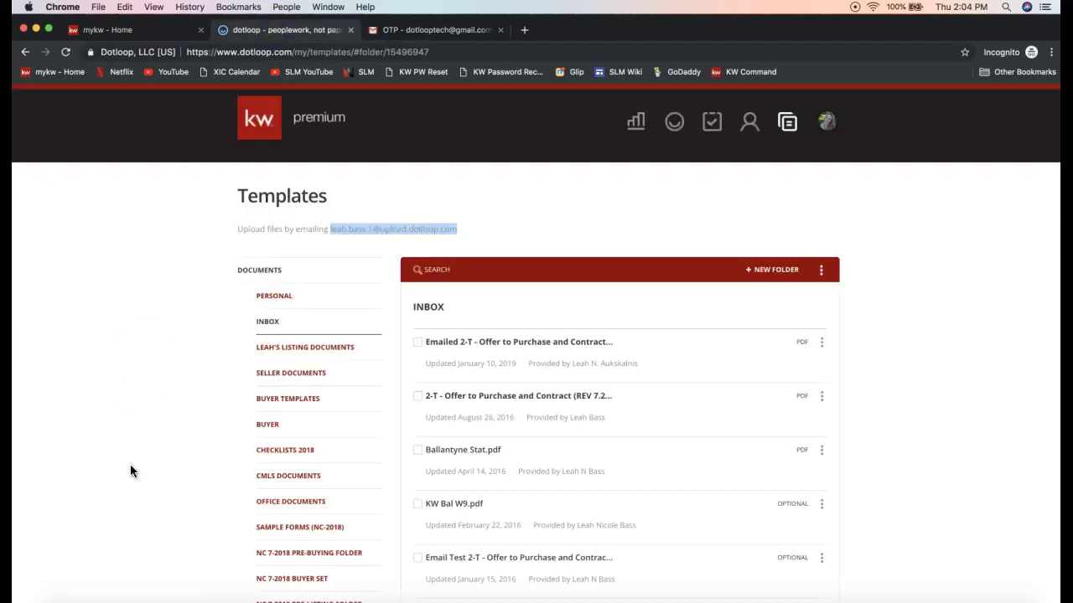
pyautogui.click(787, 127)
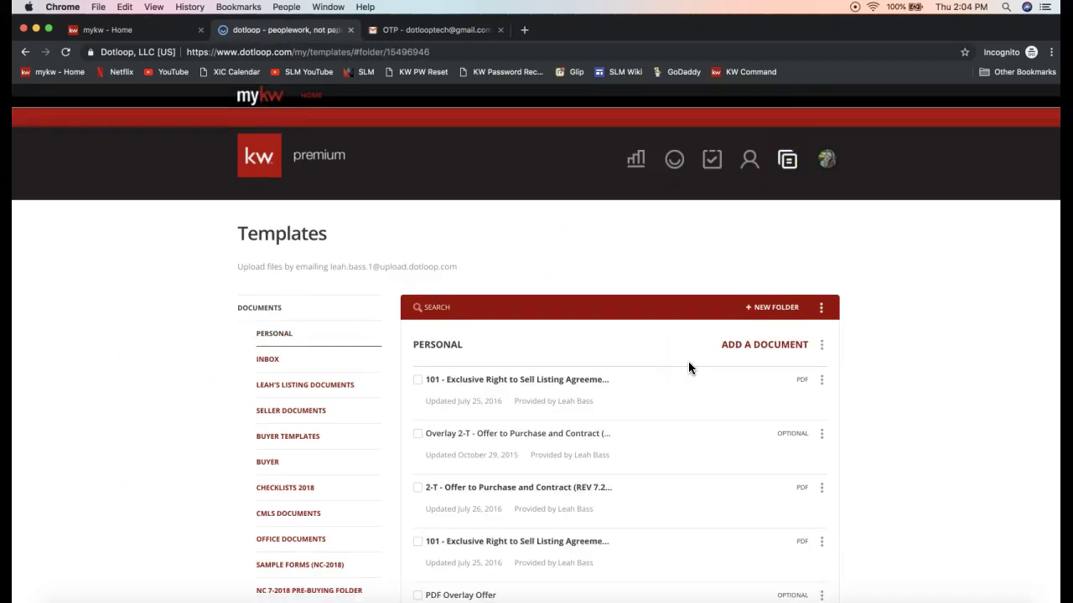
pyautogui.click(302, 360)
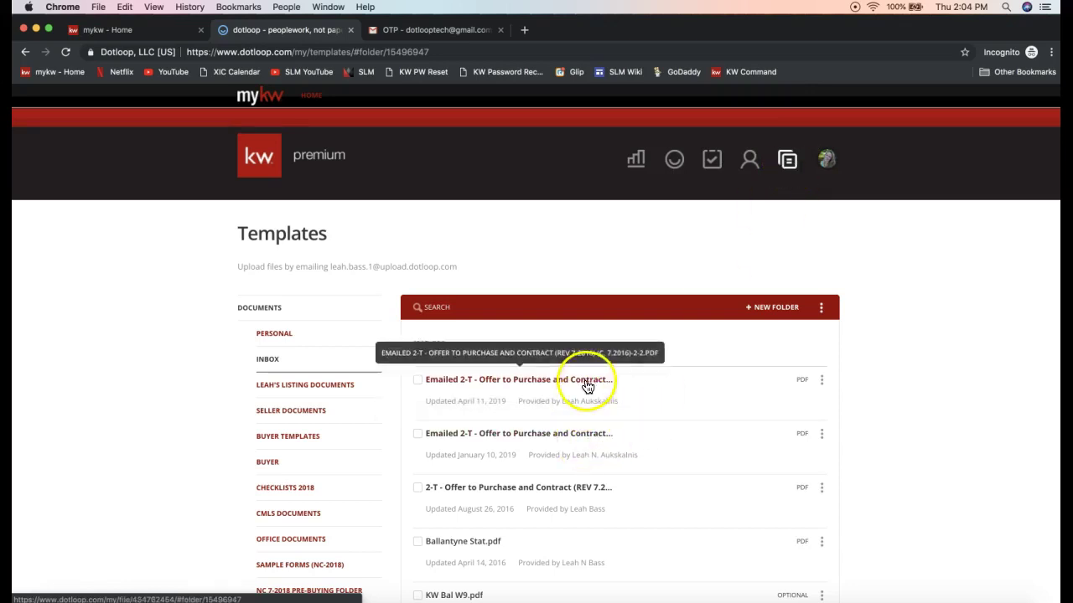
pyautogui.click(822, 382)
pyautogui.click(855, 367)
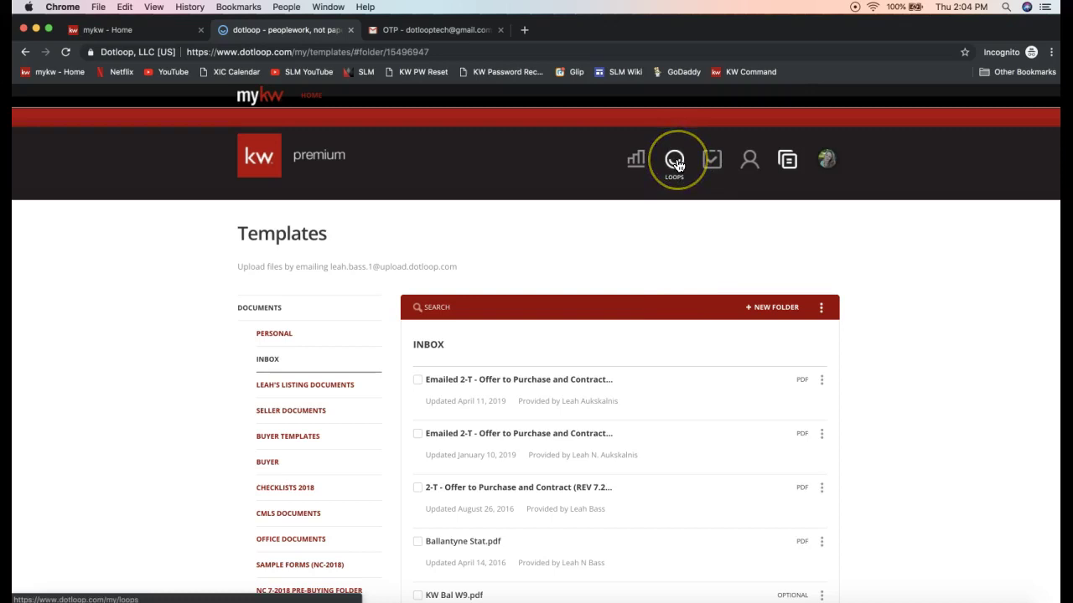
# - From the Loops list, open the 1204 Dotloop Rocks Drive loop and scroll through its folders
pyautogui.click(677, 165)
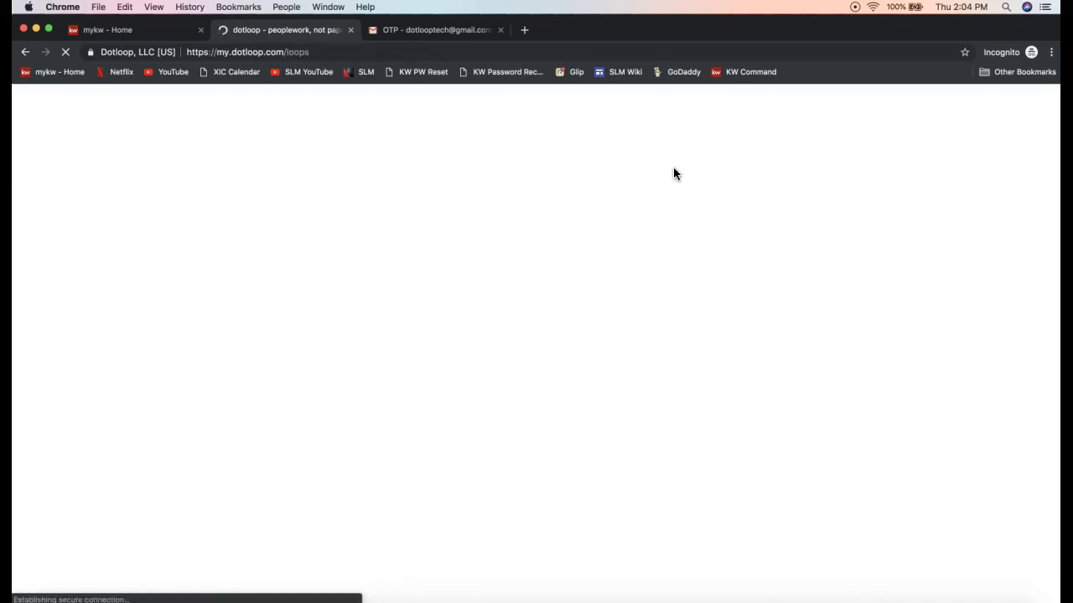
pyautogui.click(752, 143)
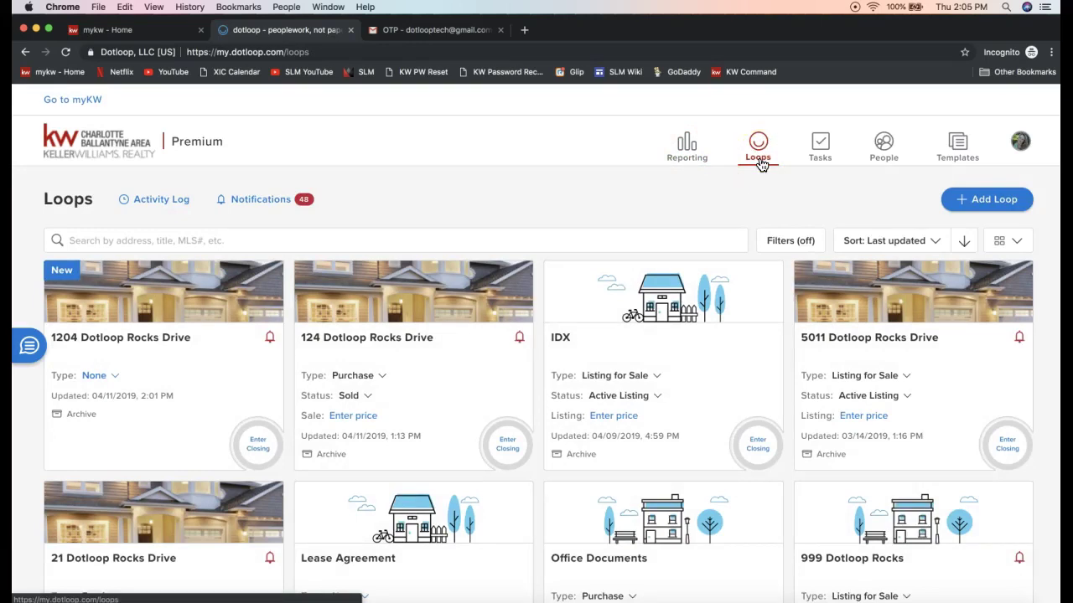
pyautogui.click(201, 310)
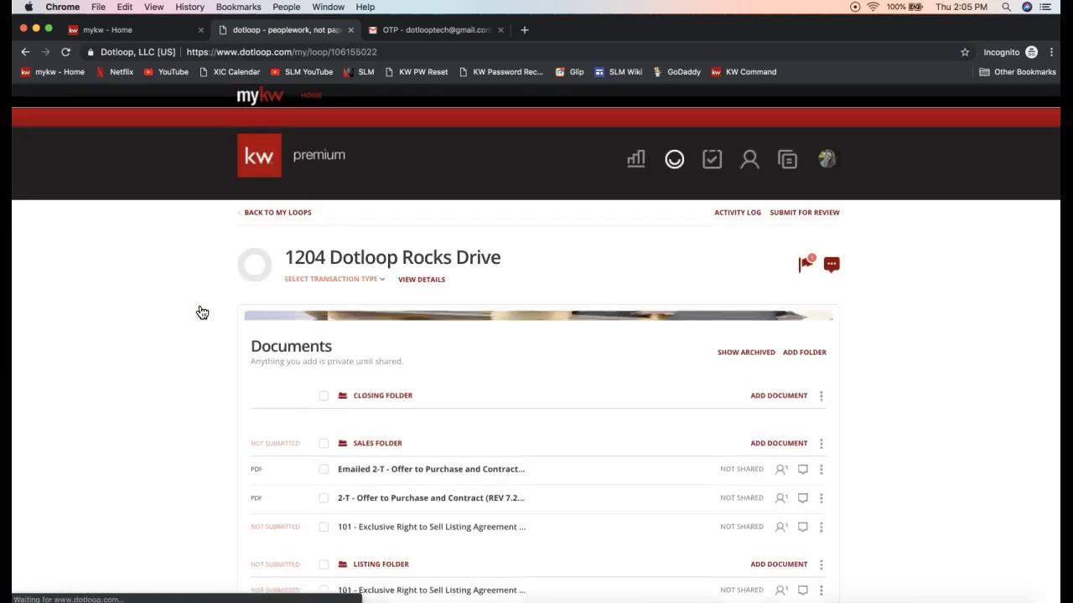
pyautogui.scroll(-4, 79, 394)
pyautogui.scroll(-1, 77, 401)
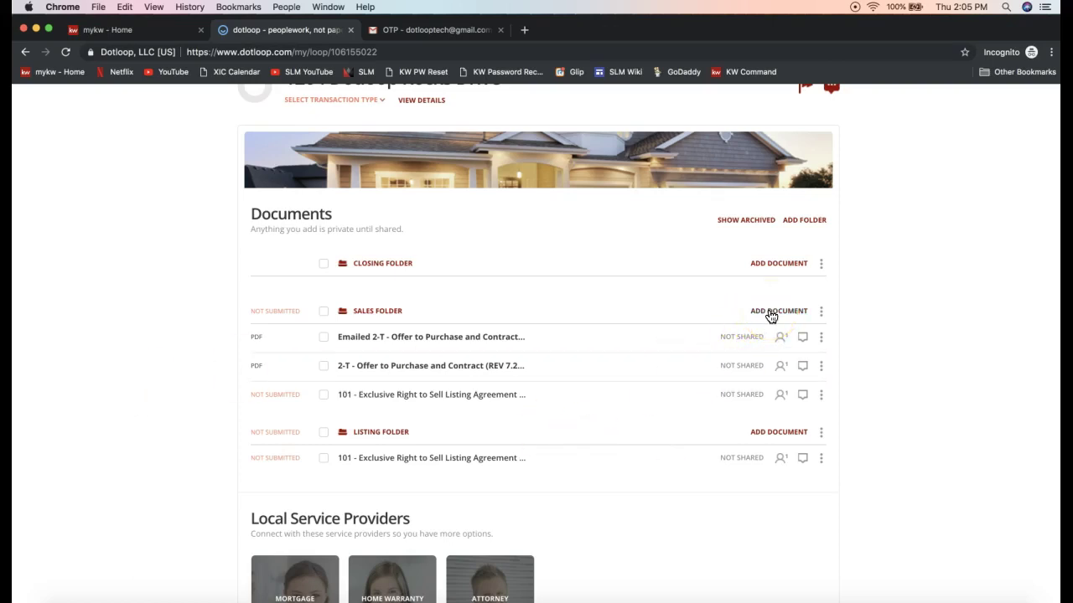
# - Reveal the Closing Folder's Templates, Browse and Email add-document cards
pyautogui.click(771, 312)
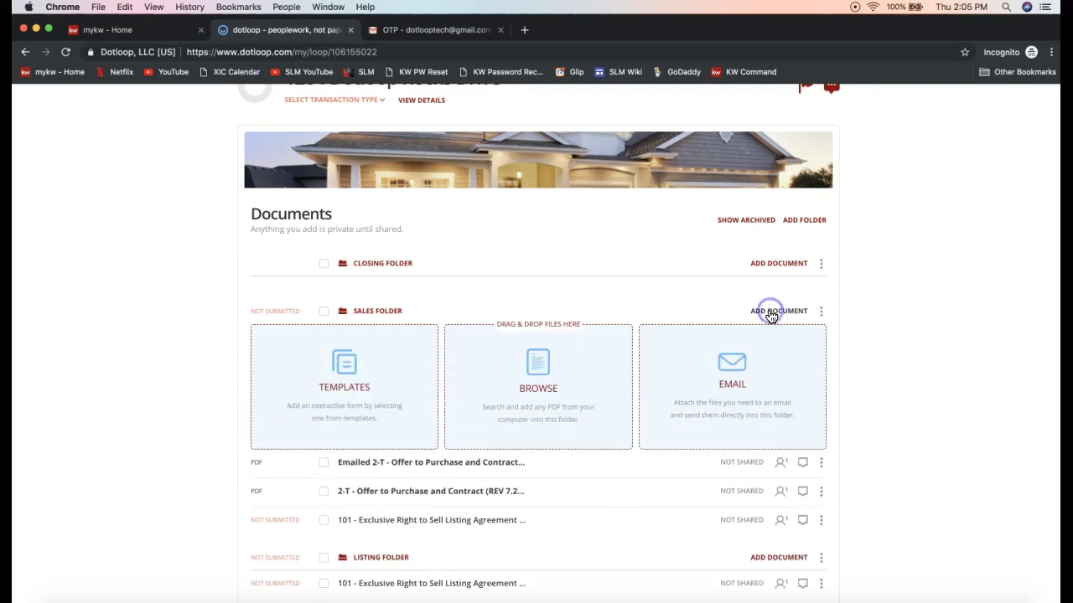
pyautogui.click(779, 265)
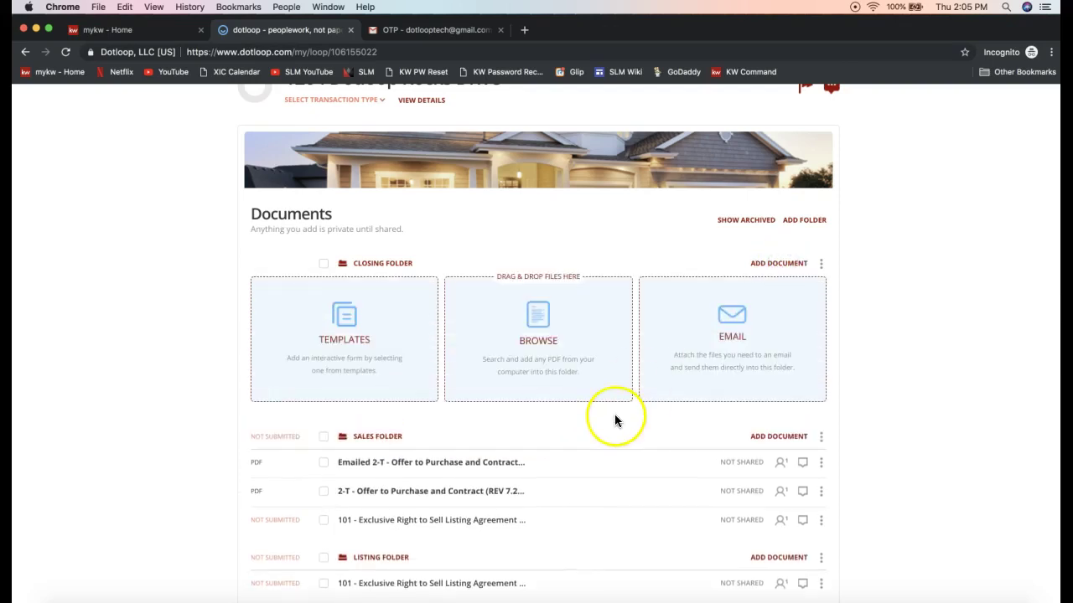
pyautogui.scroll(2, 356, 333)
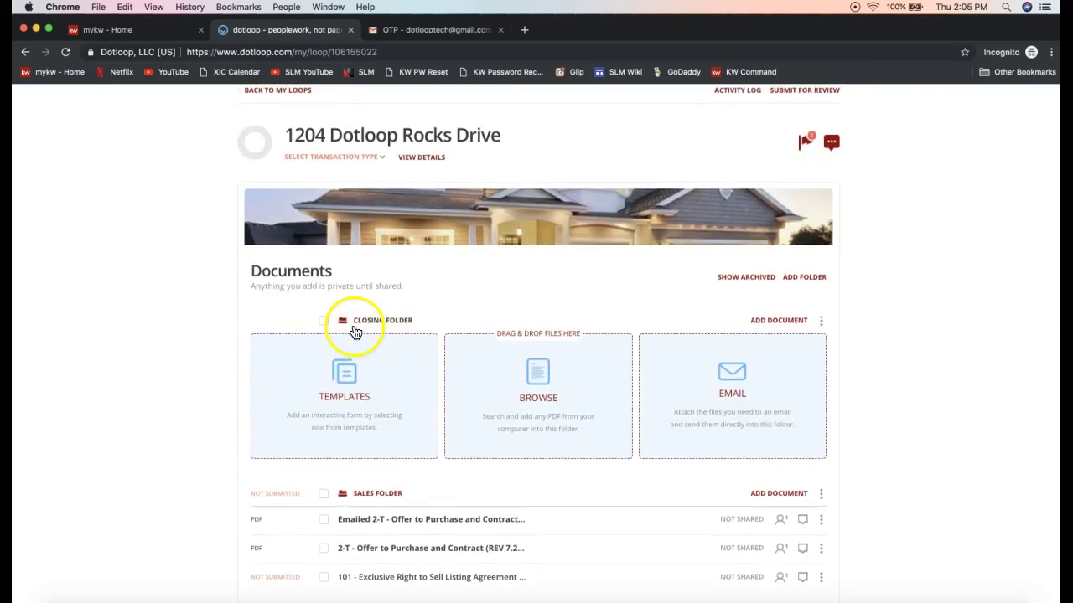
pyautogui.scroll(2, 348, 383)
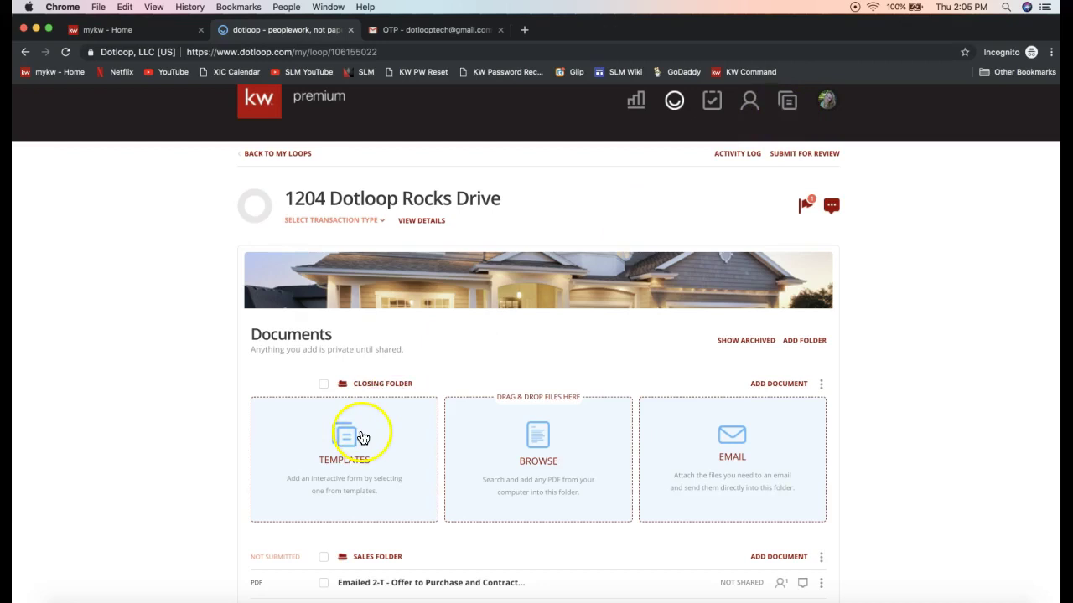
pyautogui.scroll(-1, 347, 446)
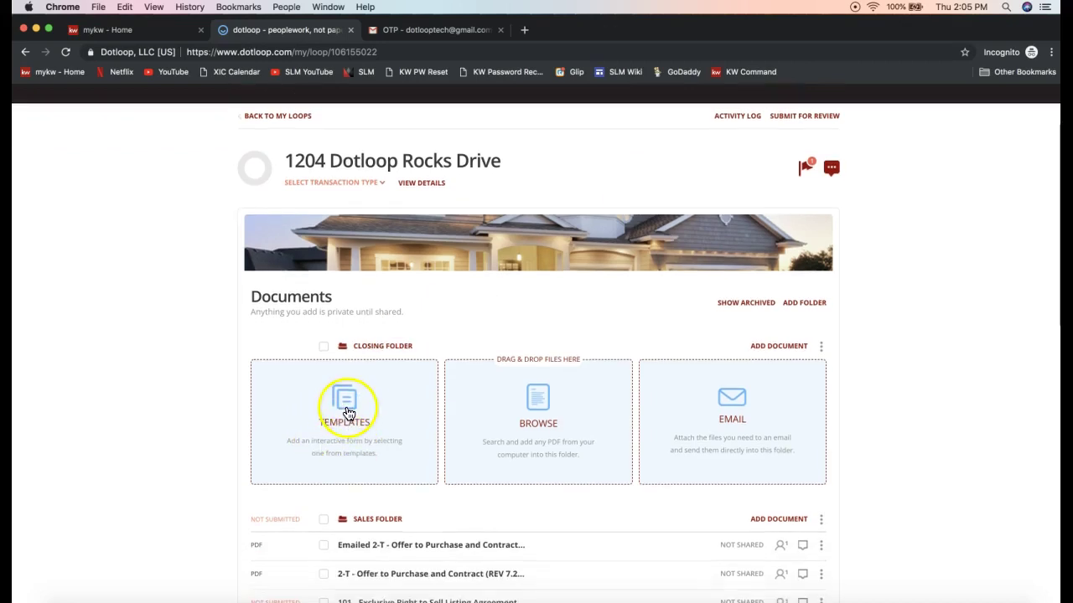
# - Copy the April 11 Emailed 2-T Offer to Purchase PDF from the templates Inbox into the Closing Folder
pyautogui.click(348, 413)
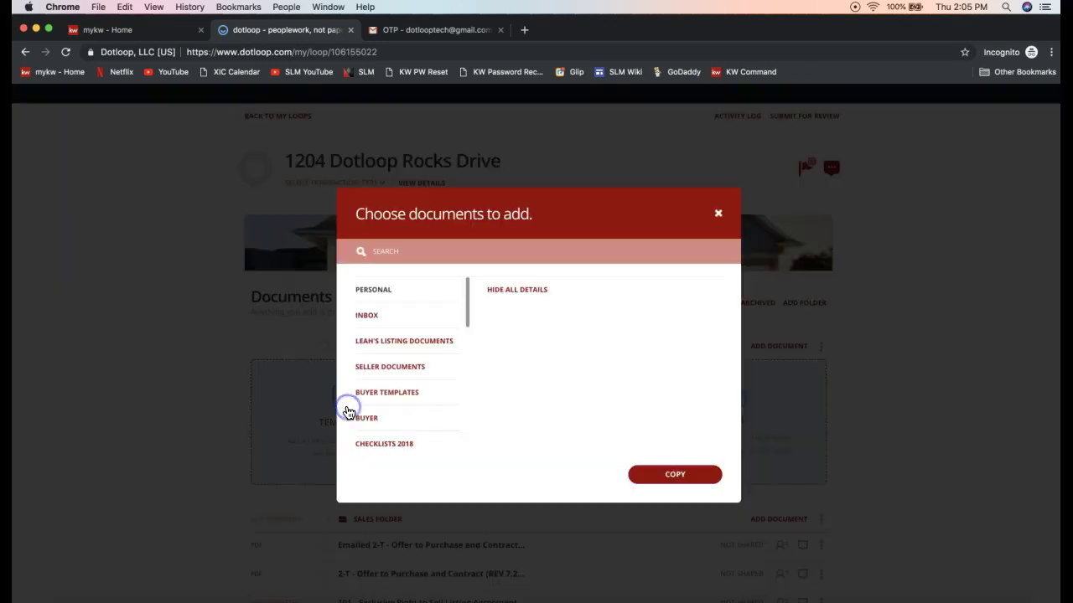
pyautogui.click(377, 323)
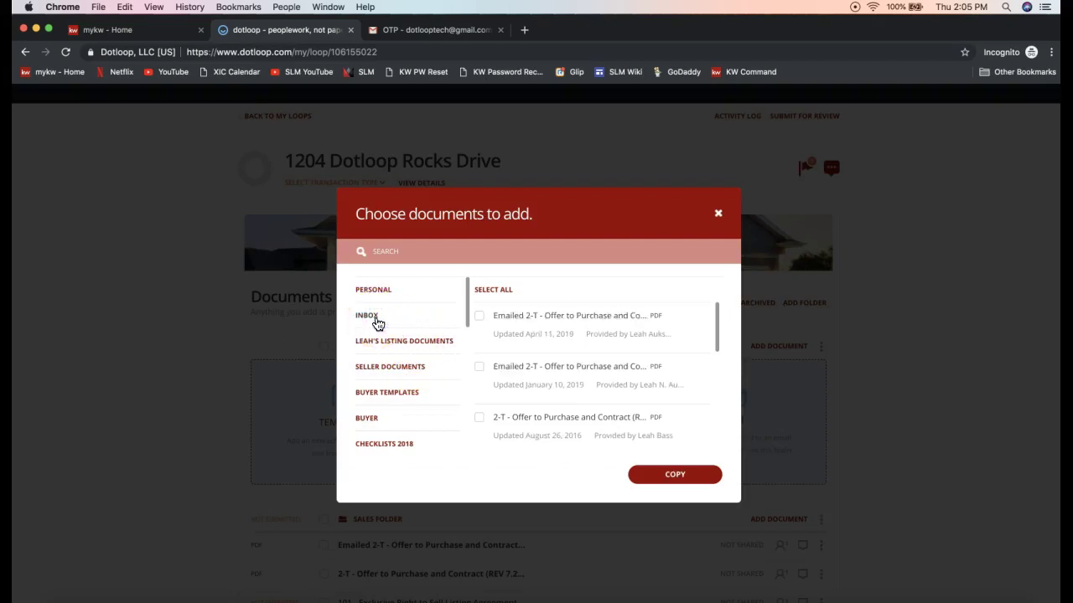
pyautogui.click(480, 316)
pyautogui.click(680, 476)
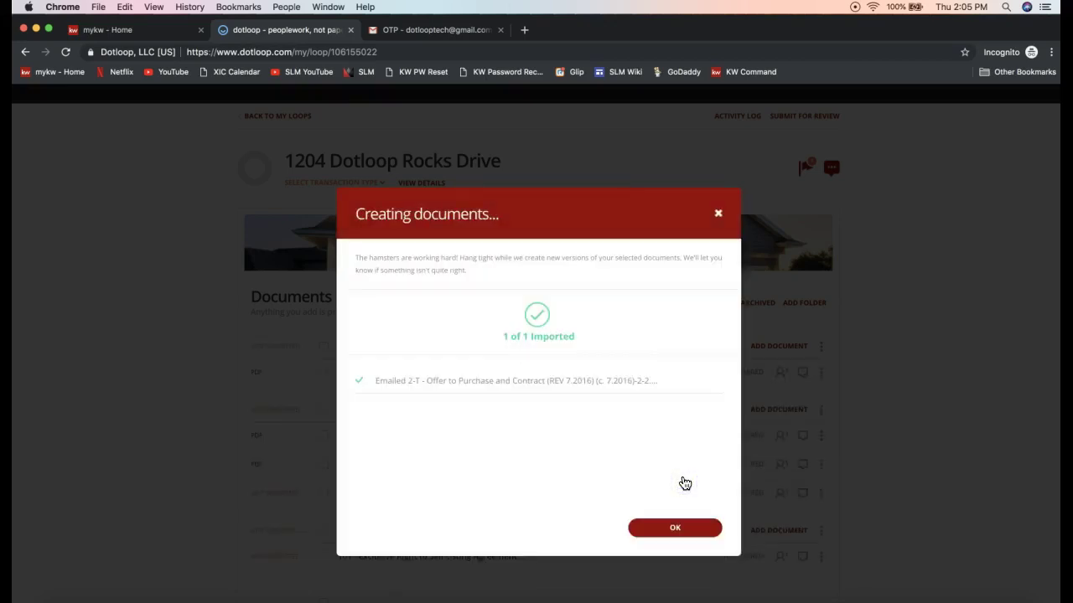
pyautogui.click(674, 531)
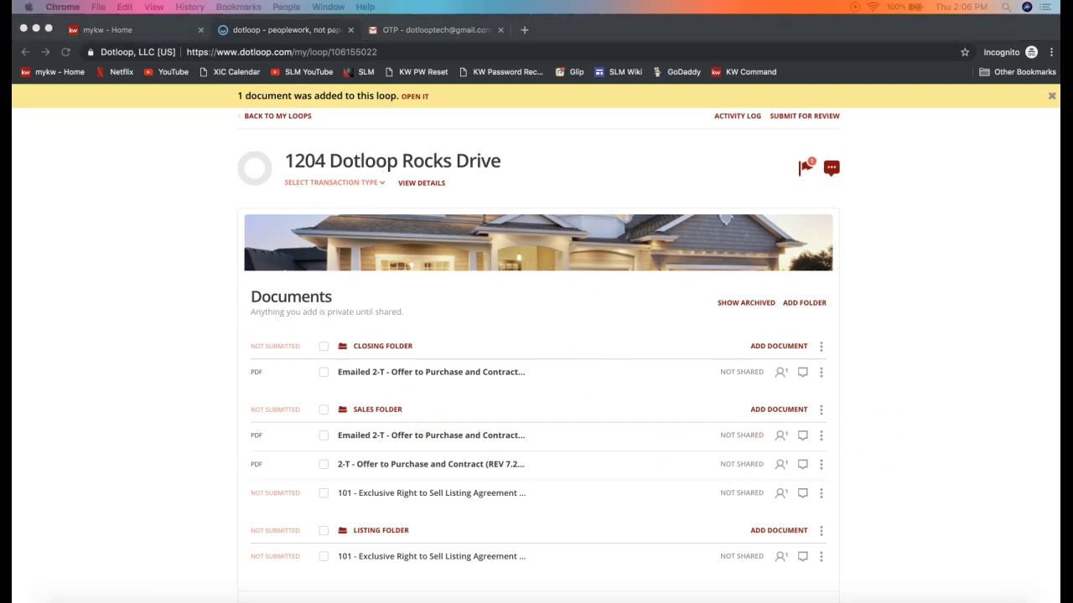
# - Send the Form Templates video link to everyone in the join.me chat, then minimise the meeting bar
pyautogui.click(935, 541)
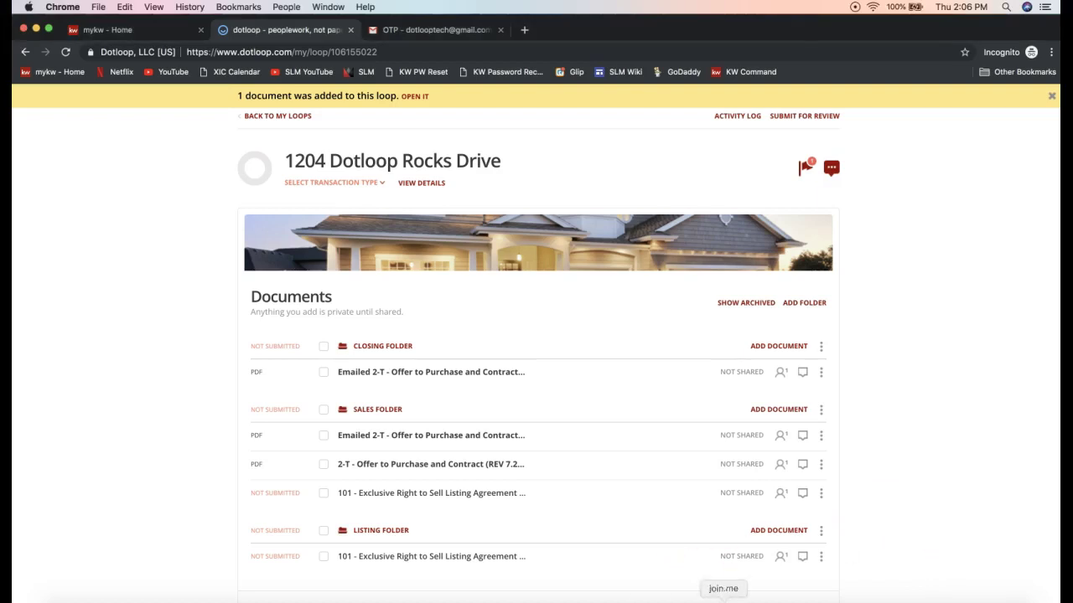
pyautogui.click(724, 602)
pyautogui.click(506, 52)
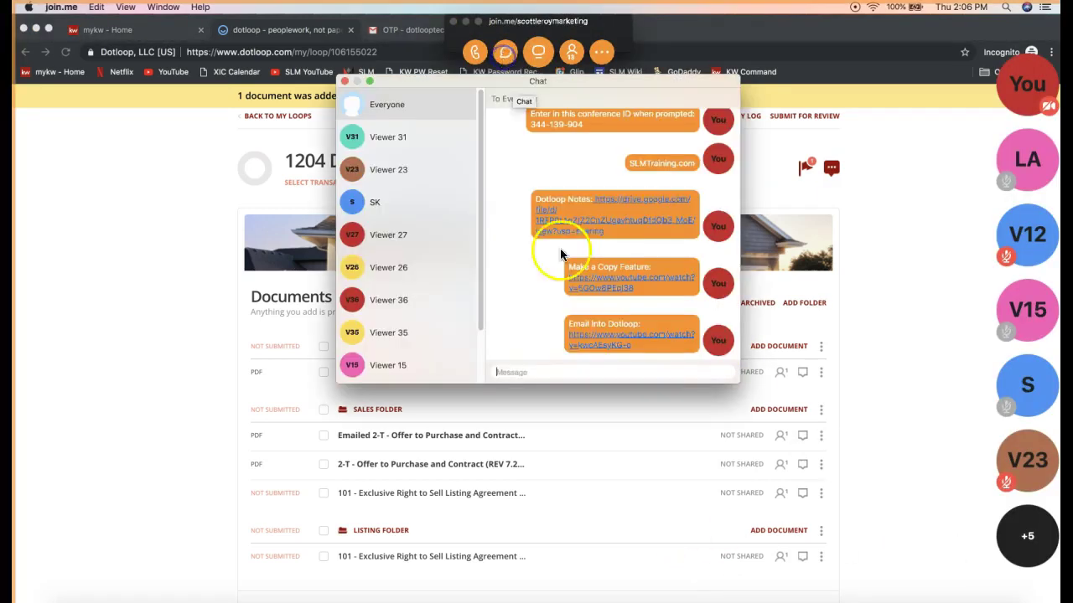
pyautogui.press('Return')
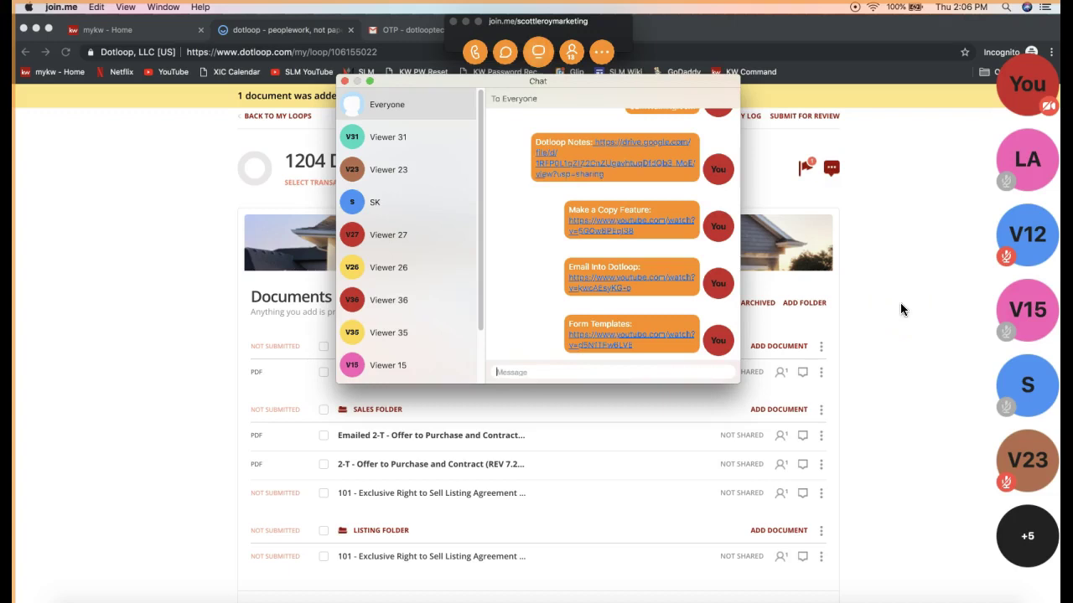
pyautogui.click(344, 80)
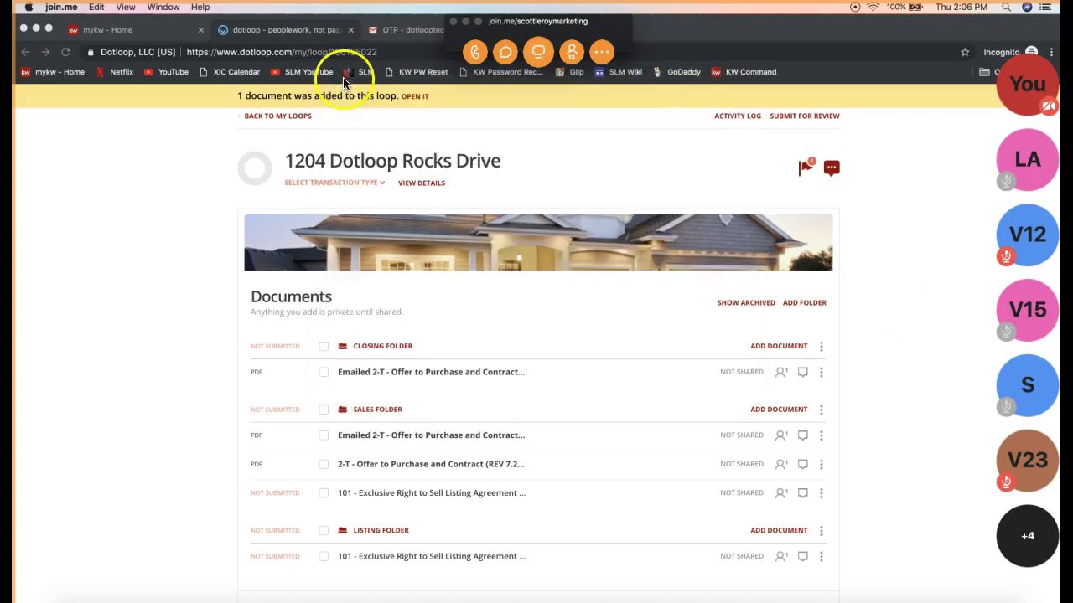
pyautogui.click(465, 22)
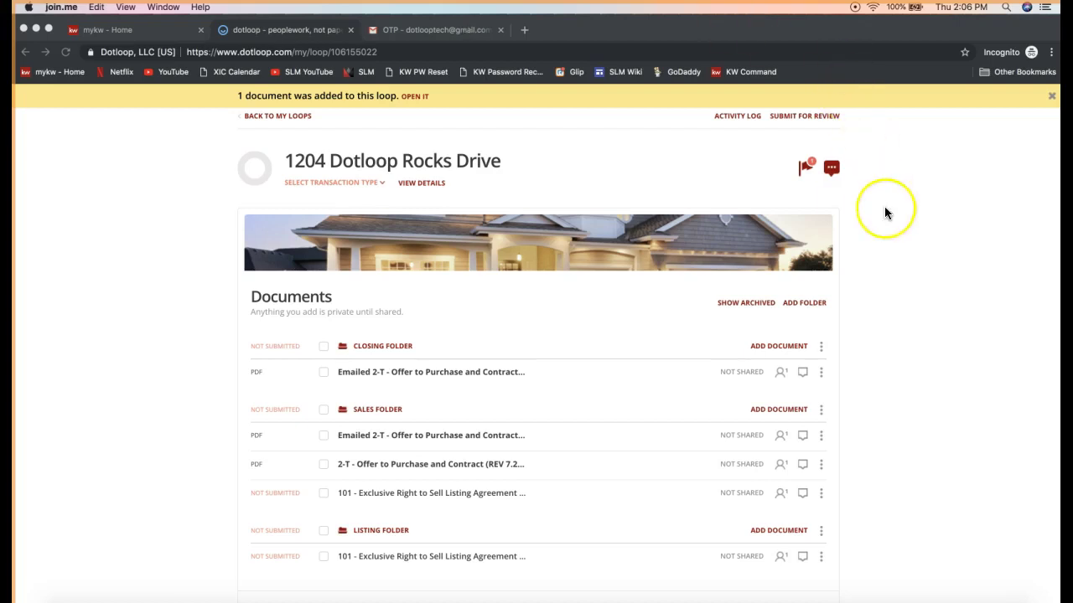
# - Reopen the join.me meeting chat to check it, then close it and hide the meeting bar
pyautogui.scroll(2, 885, 211)
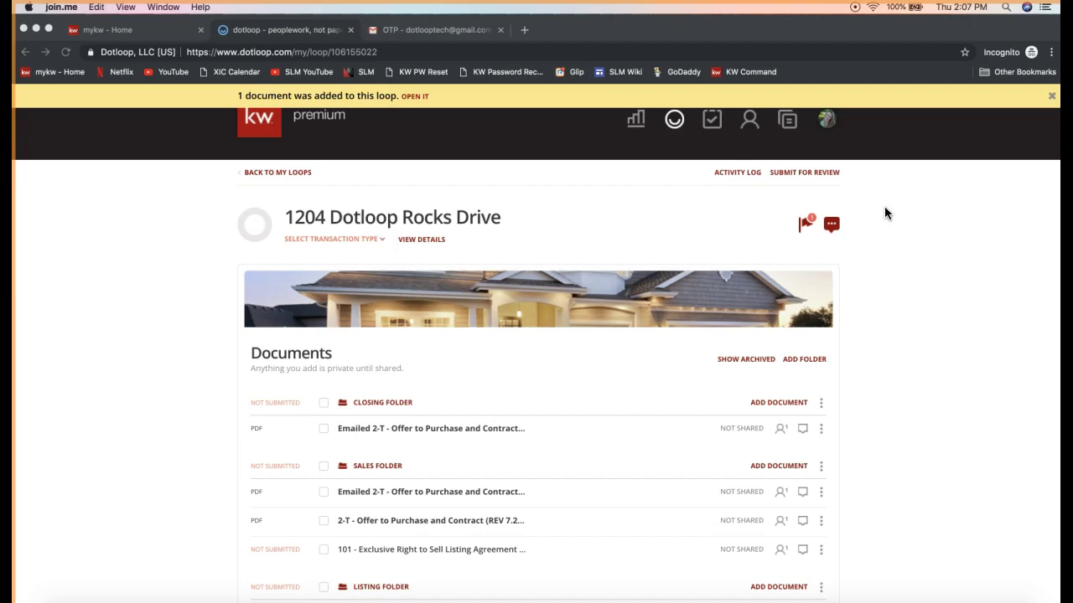
pyautogui.click(726, 598)
pyautogui.click(506, 52)
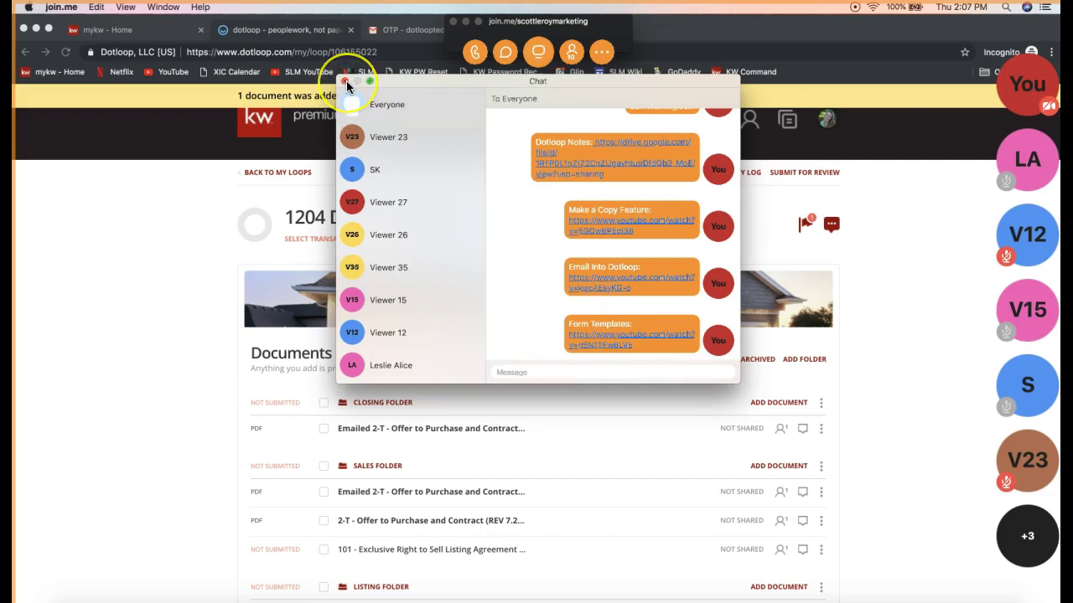
pyautogui.click(345, 81)
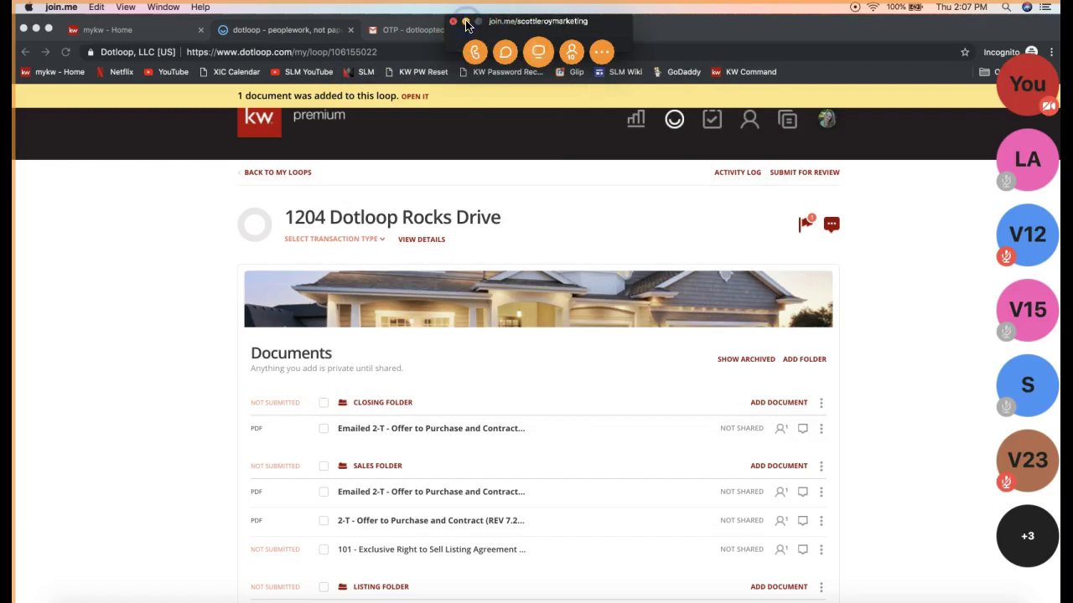
pyautogui.click(466, 22)
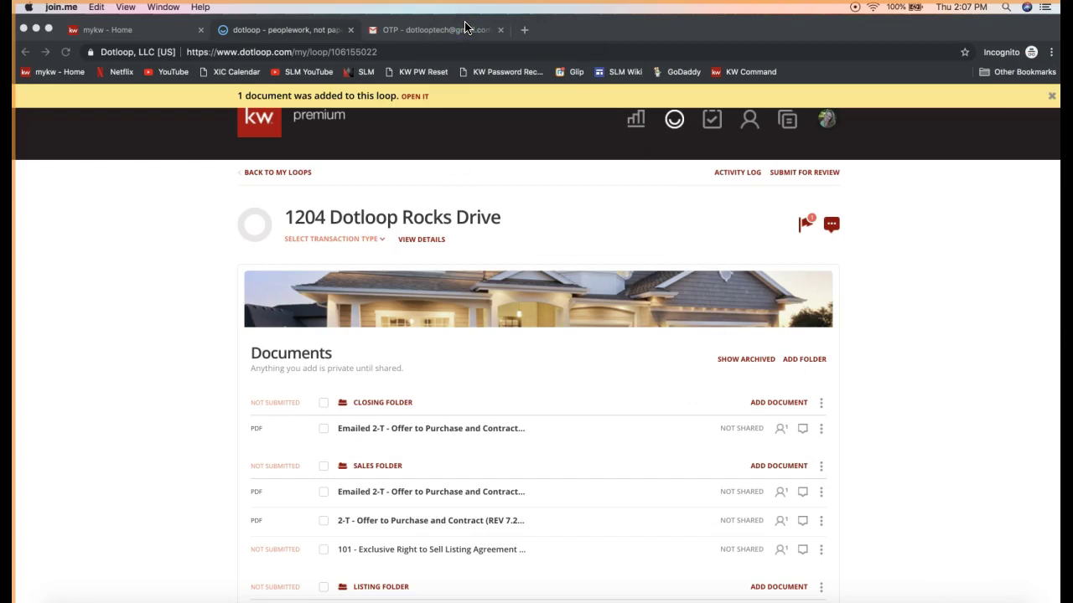